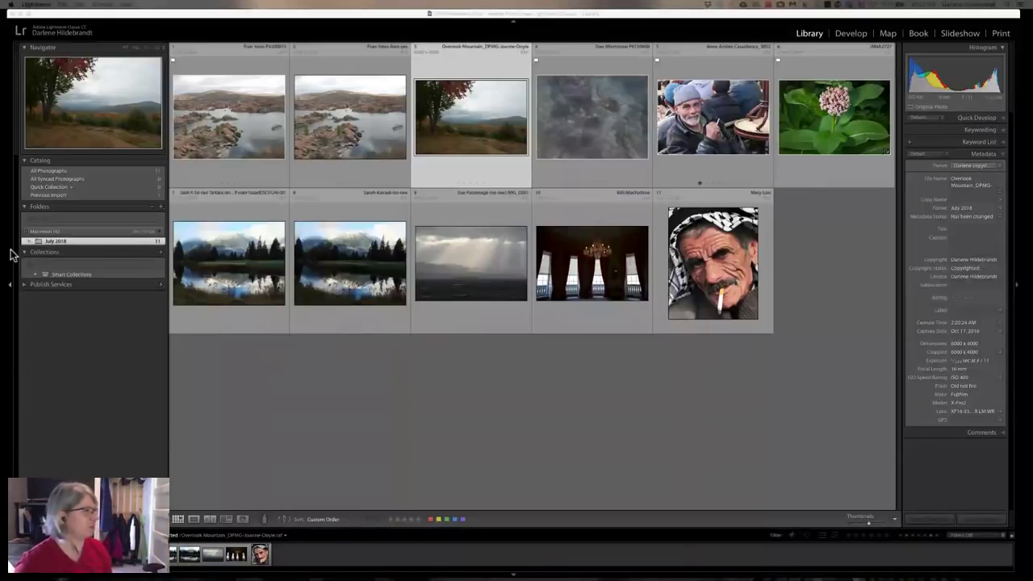
# Enlarge the first lake photo, show its file and exposure information, and compare the raw version with the JPEG version.
pyautogui.doubleClick(250, 129)
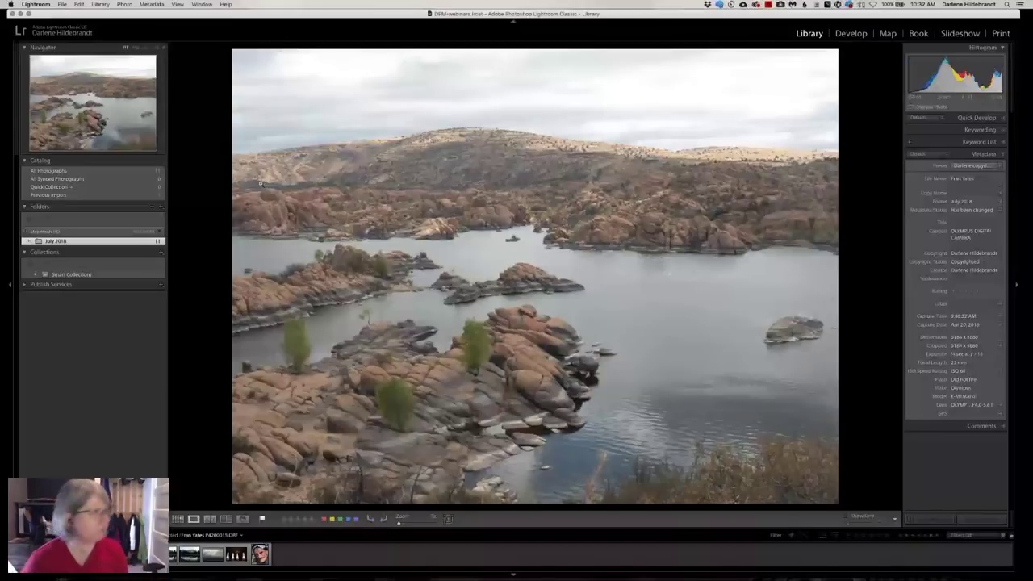
pyautogui.press('i')
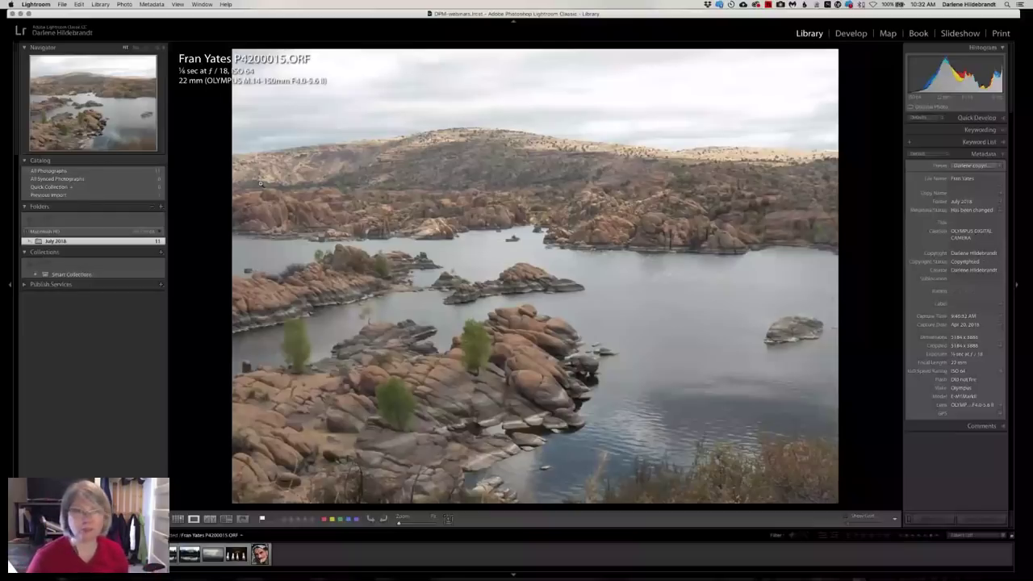
pyautogui.press('Right')
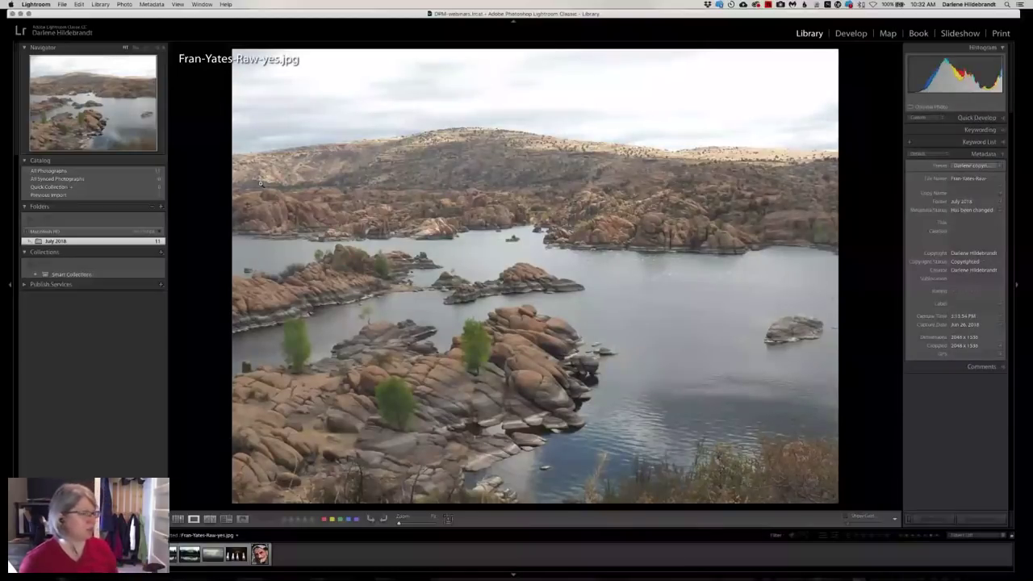
pyautogui.press('Left')
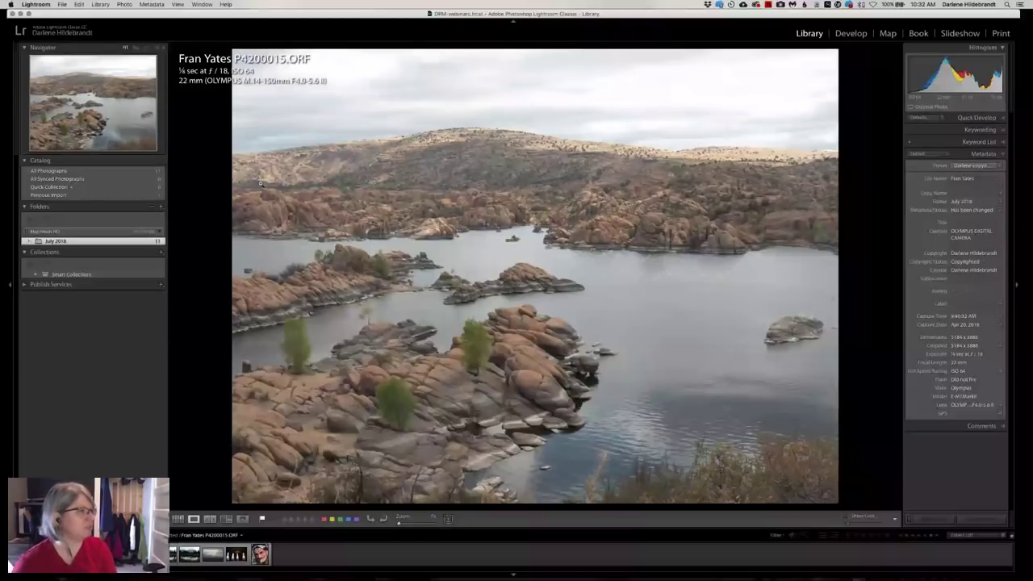
pyautogui.press('Right')
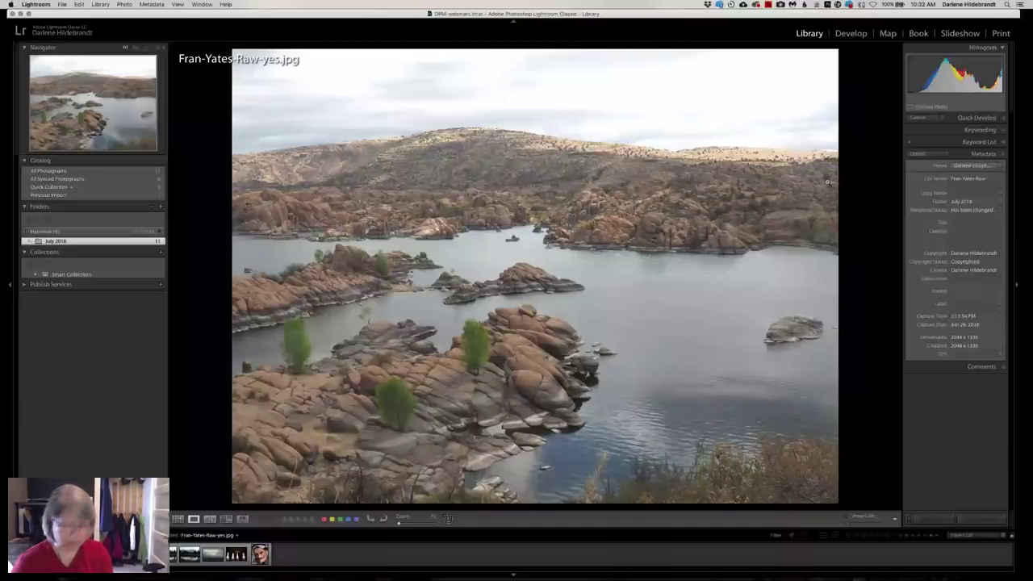
# Open the raw version of the lake photo in the Develop module.
pyautogui.press('d')
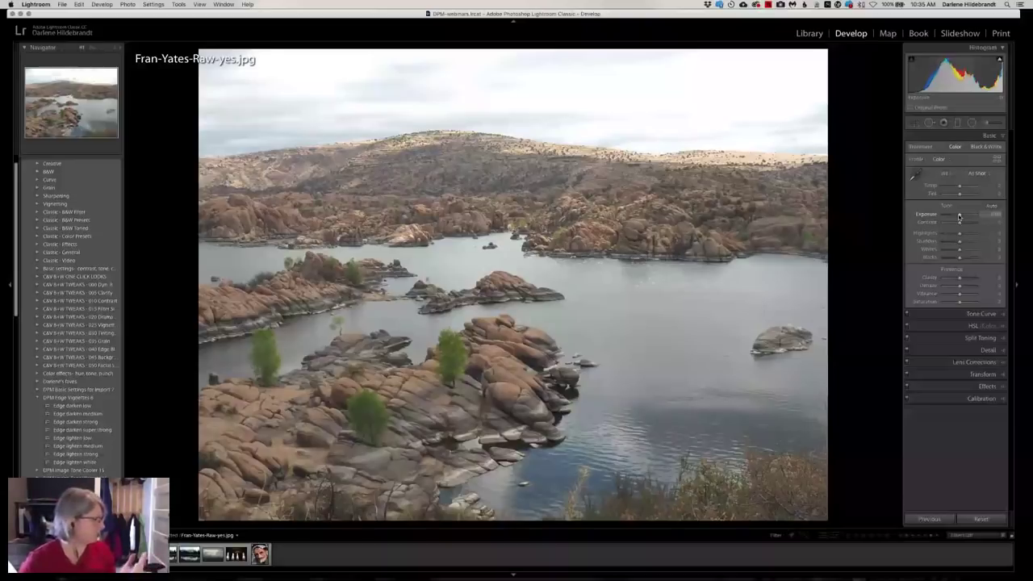
pyautogui.press('Left')
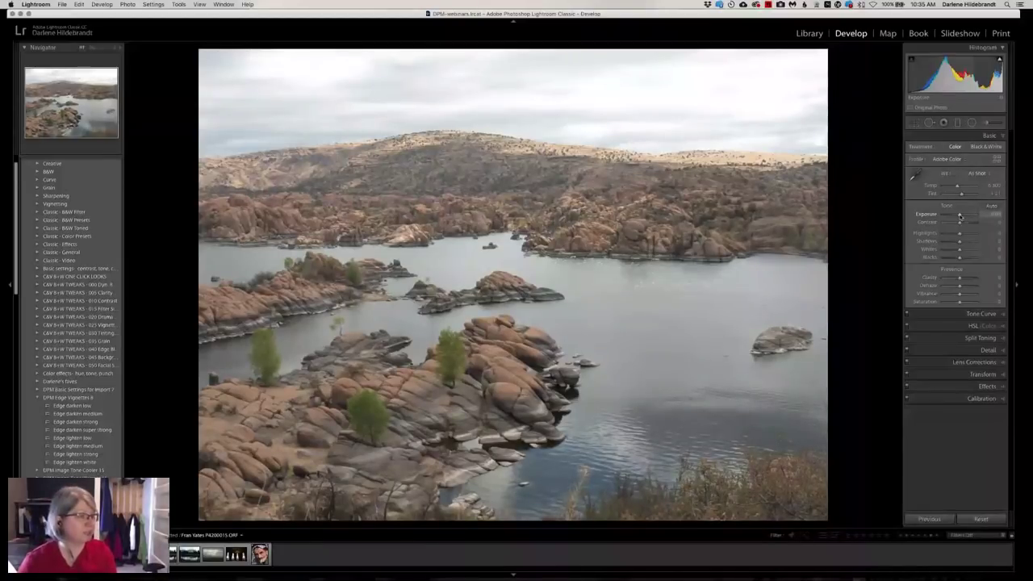
# Try an Exposure of −0.25 with slight changes to Blacks and Whites, and reset these adjustments.
pyautogui.moveTo(959, 216); pyautogui.dragTo(959, 215)
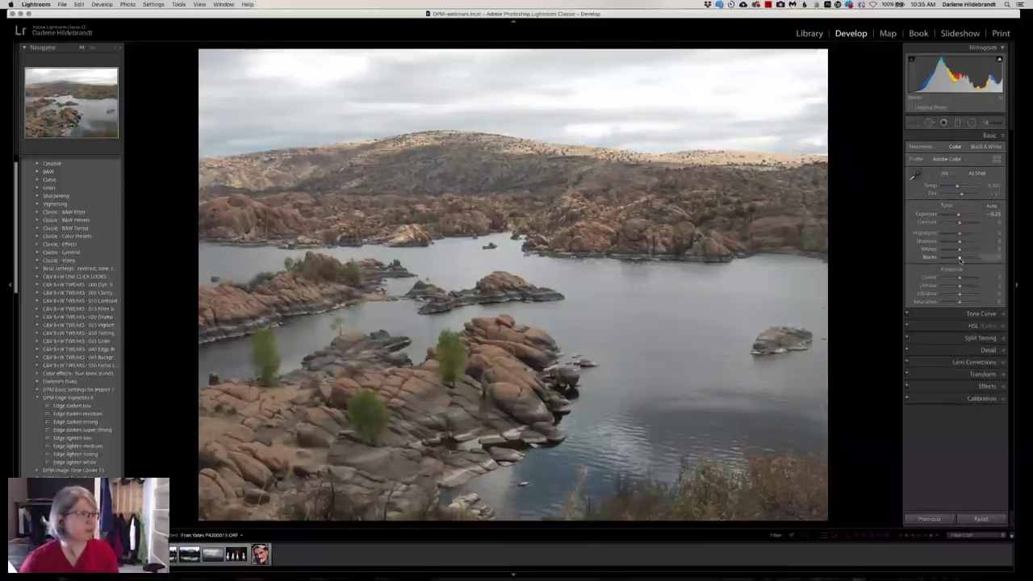
pyautogui.moveTo(960, 258)
pyautogui.mouseDown()
pyautogui.moveTo(948, 257)
pyautogui.moveTo(961, 256)
pyautogui.mouseUp()
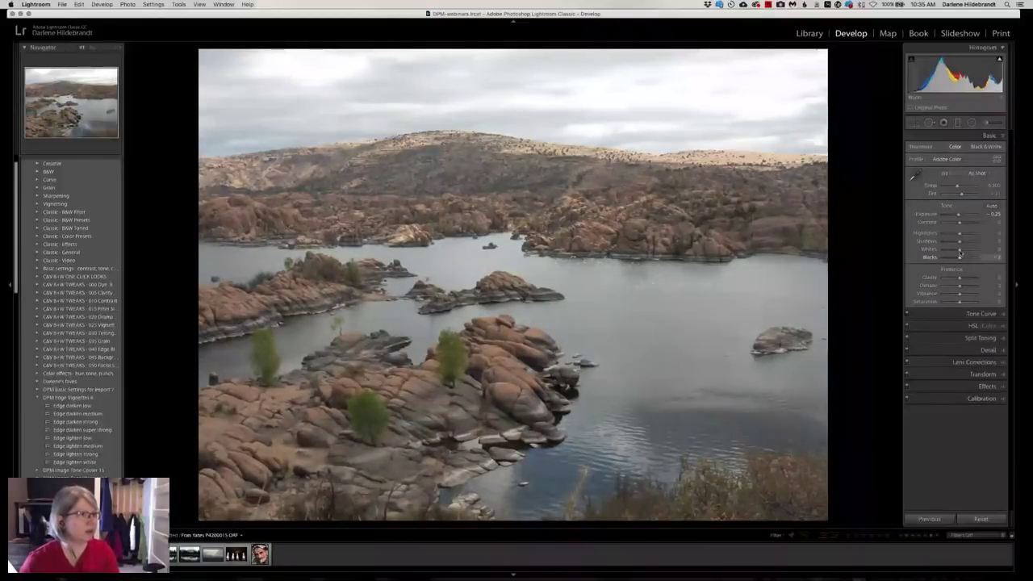
pyautogui.moveTo(960, 250)
pyautogui.mouseDown()
pyautogui.moveTo(977, 246)
pyautogui.moveTo(960, 243)
pyautogui.mouseUp()
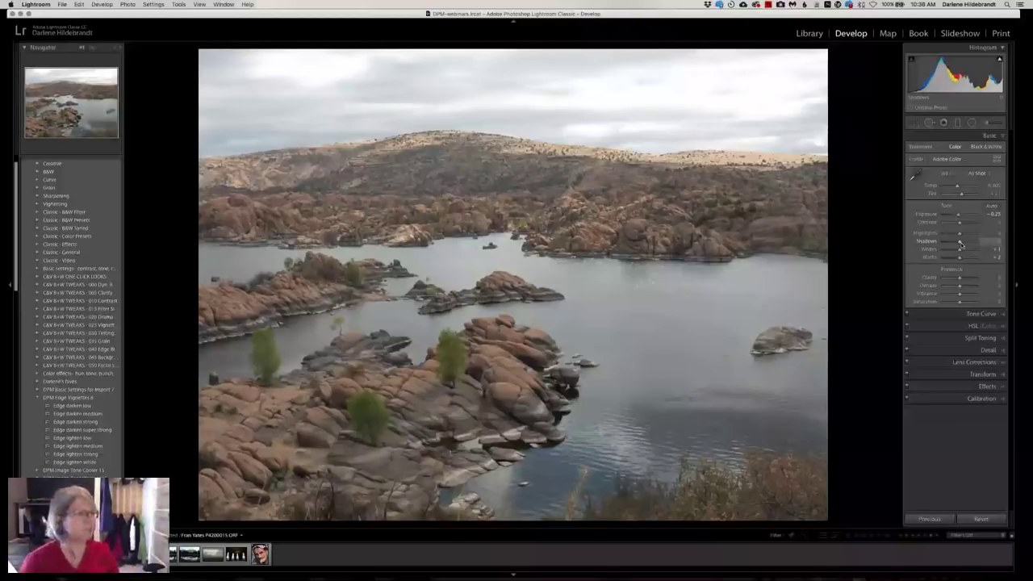
pyautogui.doubleClick(927, 214)
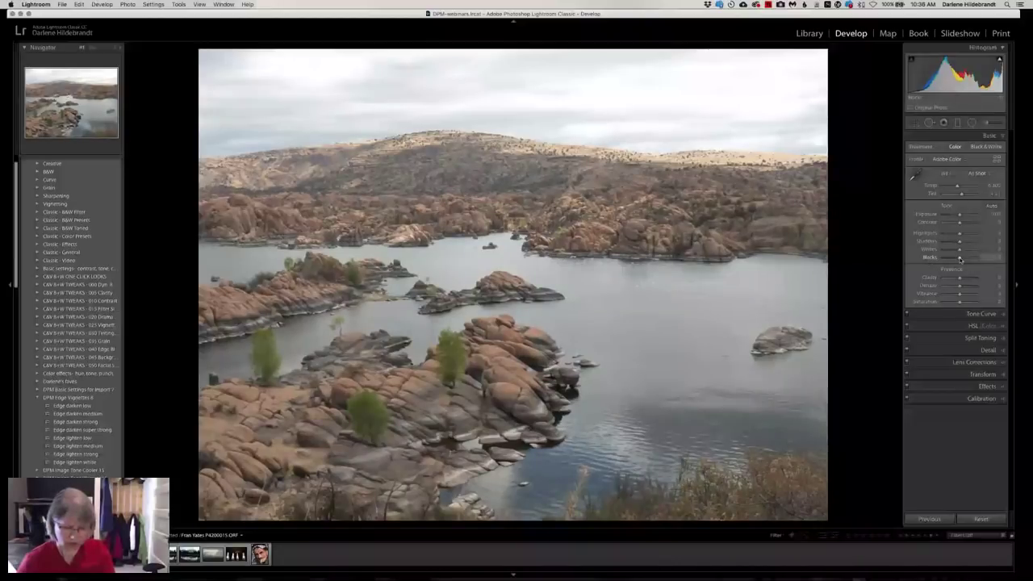
# Set Blacks to −50 while checking the shadow clipping preview, and compare the result with the original.
pyautogui.press('alt')
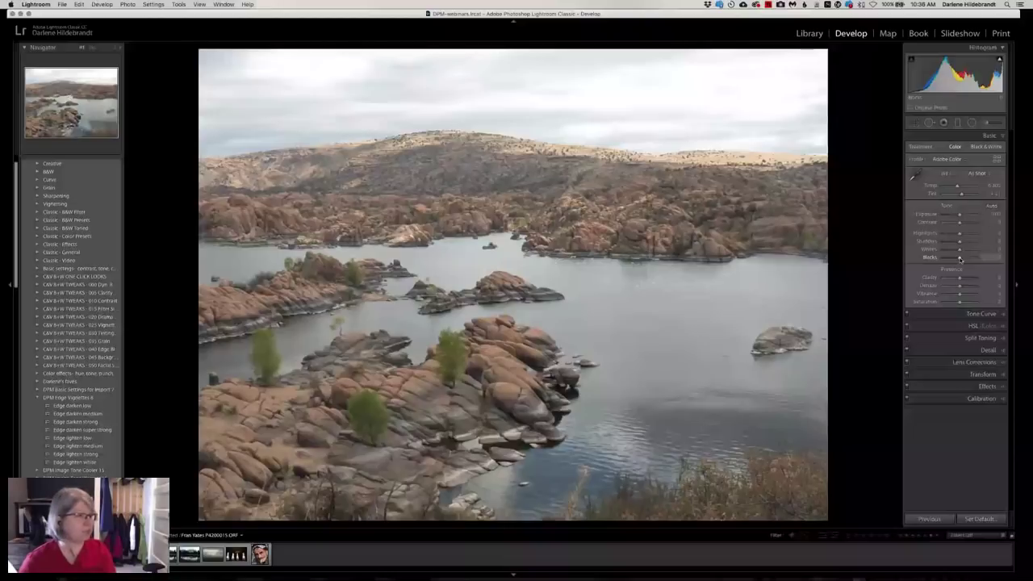
pyautogui.keyDown('alt'); pyautogui.click(960, 258); pyautogui.keyUp('alt')
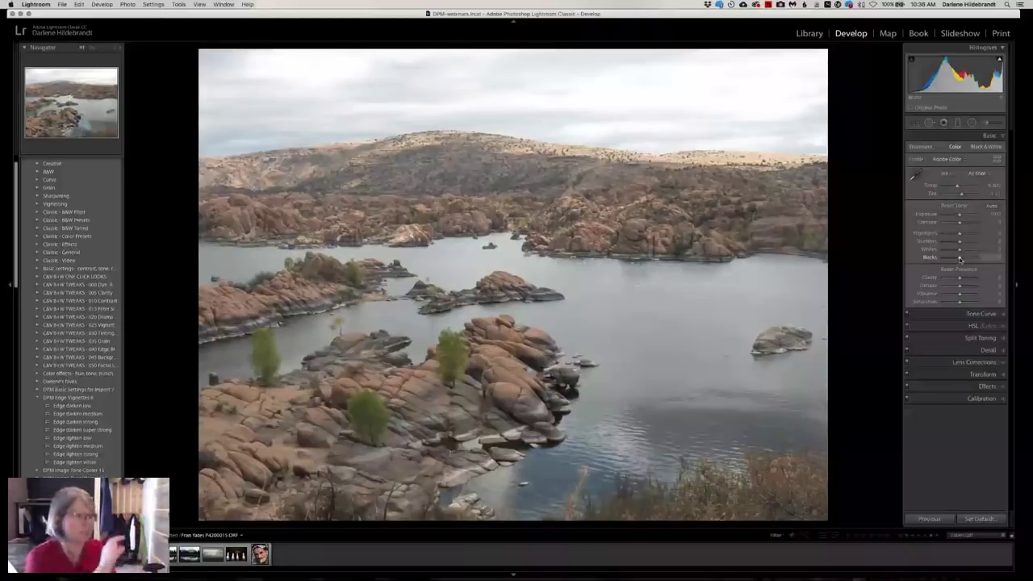
pyautogui.moveTo(959, 258); pyautogui.dragTo(952, 259)
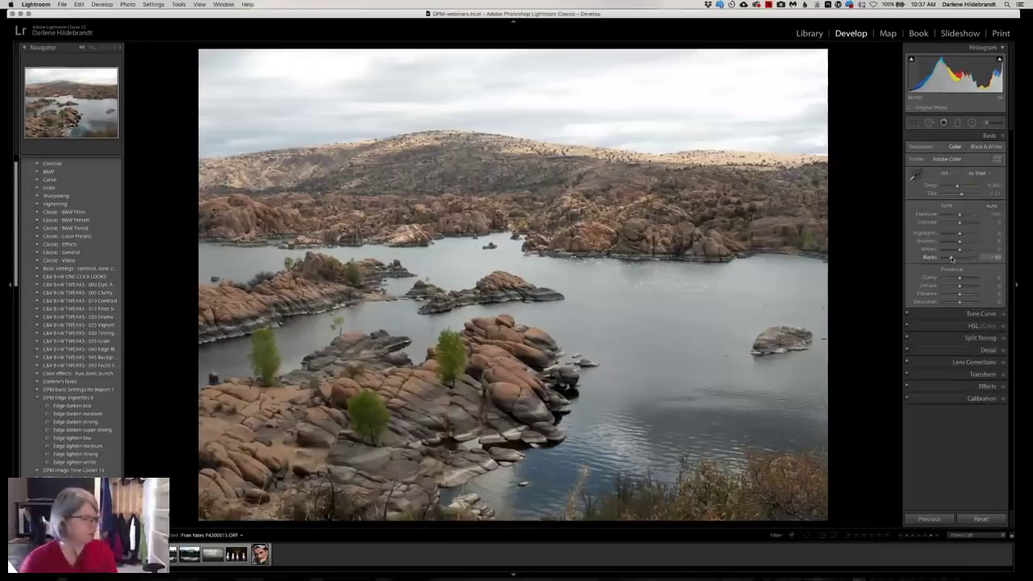
pyautogui.press('\\')
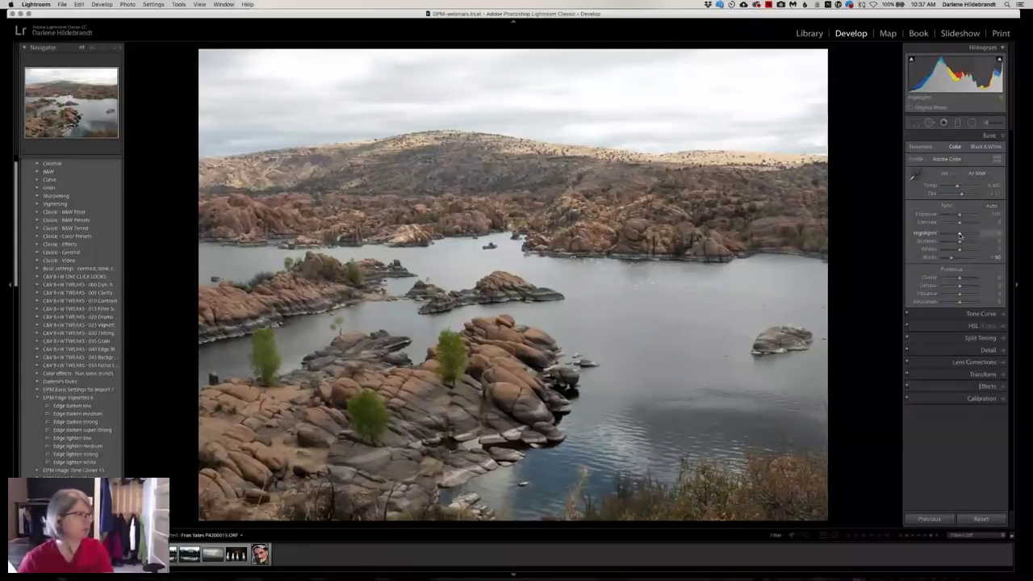
# Try lowering the Highlights to bring out the clouds, and return the setting to near zero.
pyautogui.keyDown('alt'); pyautogui.click(959, 234); pyautogui.keyUp('alt')
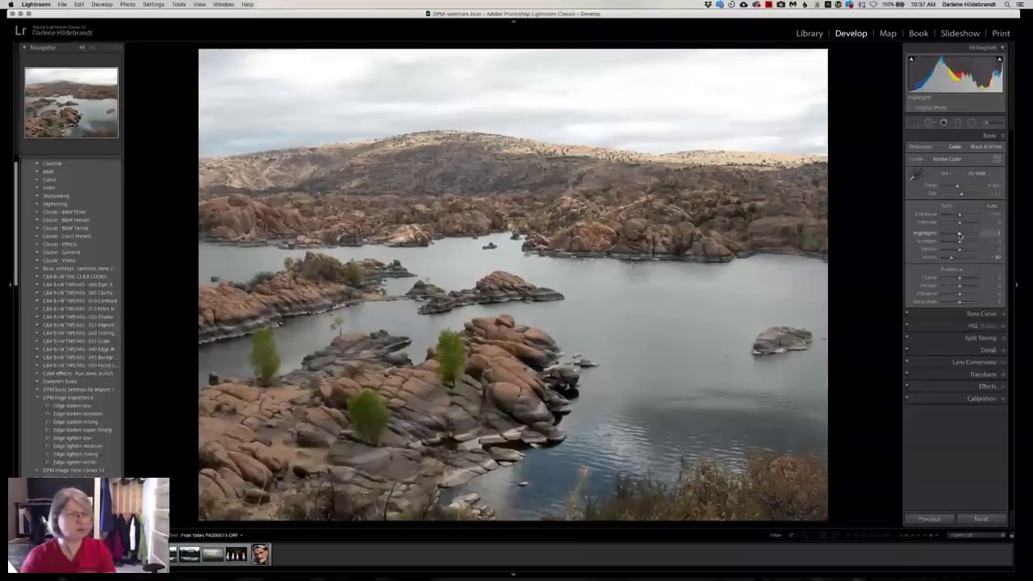
pyautogui.moveTo(960, 234); pyautogui.dragTo(960, 234)
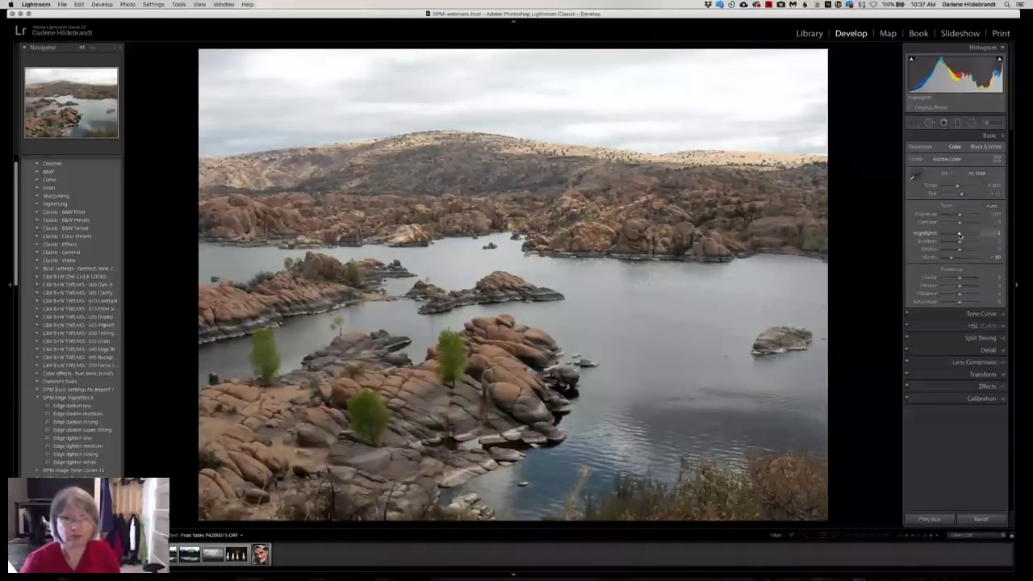
pyautogui.moveTo(959, 234); pyautogui.dragTo(946, 233)
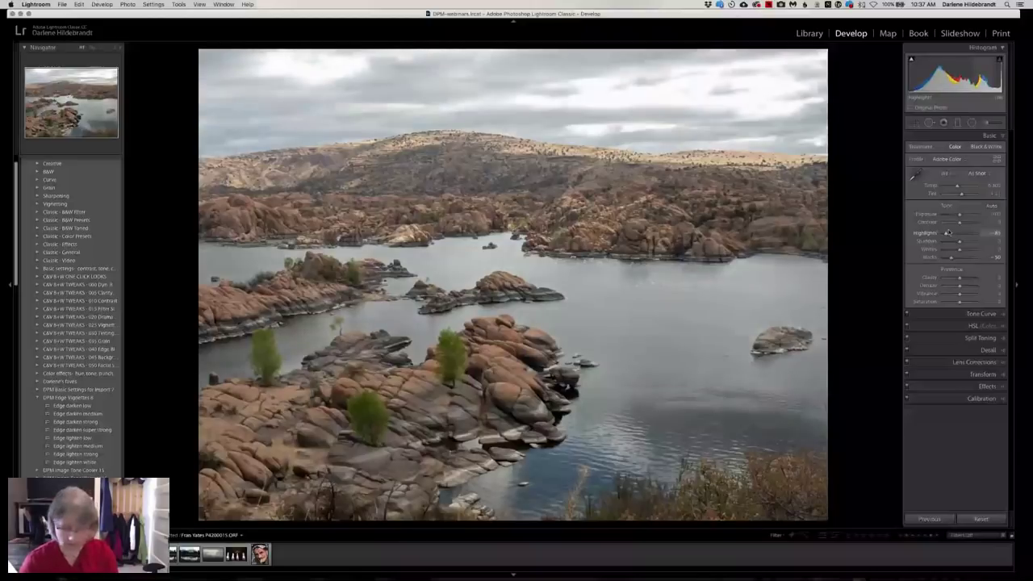
pyautogui.moveTo(947, 232); pyautogui.dragTo(960, 232)
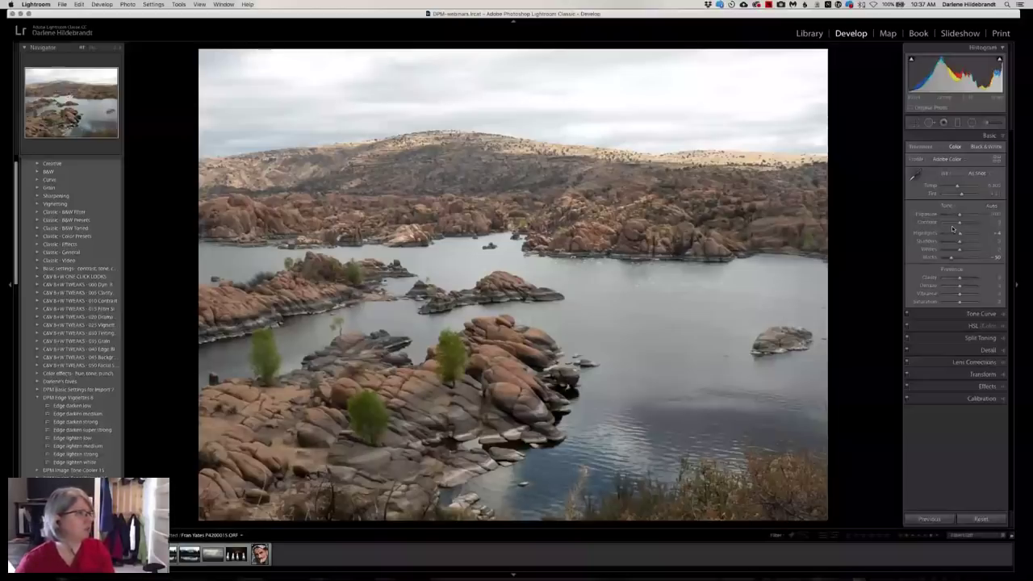
# Crop the sky and the hilltop off the upper part of the photo, keeping its full width.
pyautogui.press('r')
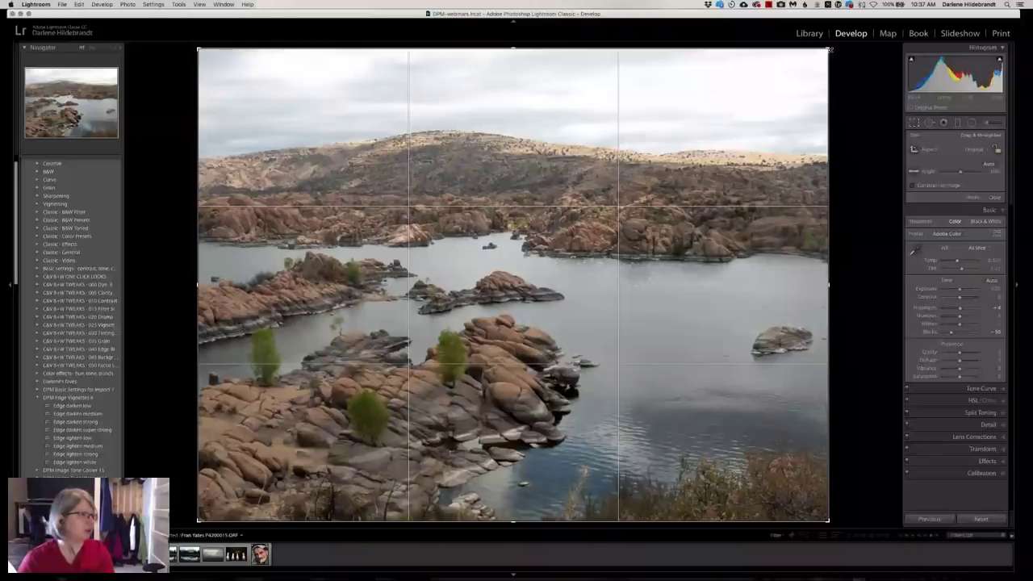
pyautogui.moveTo(830, 49); pyautogui.dragTo(767, 98)
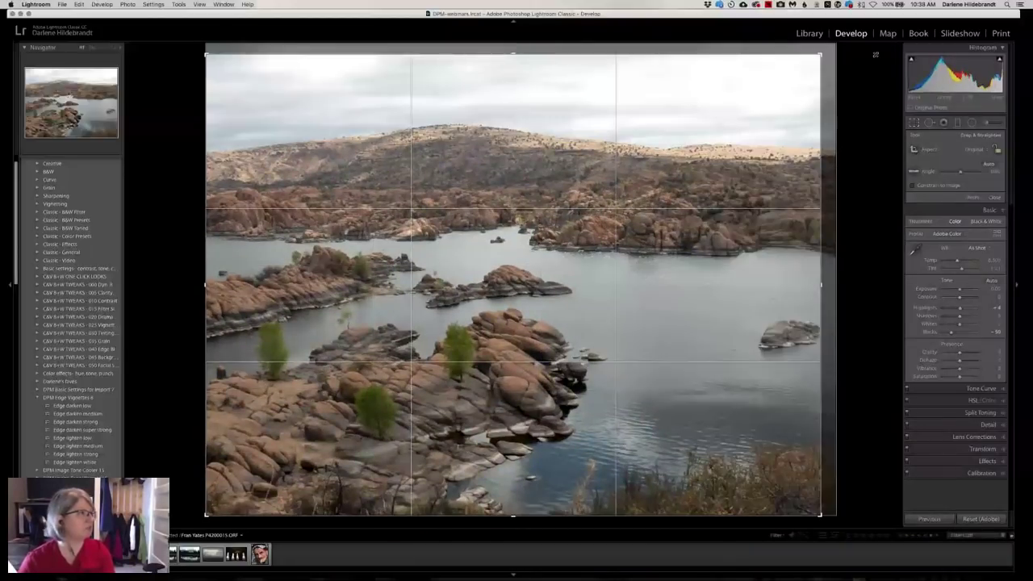
pyautogui.moveTo(876, 55); pyautogui.dragTo(877, 50)
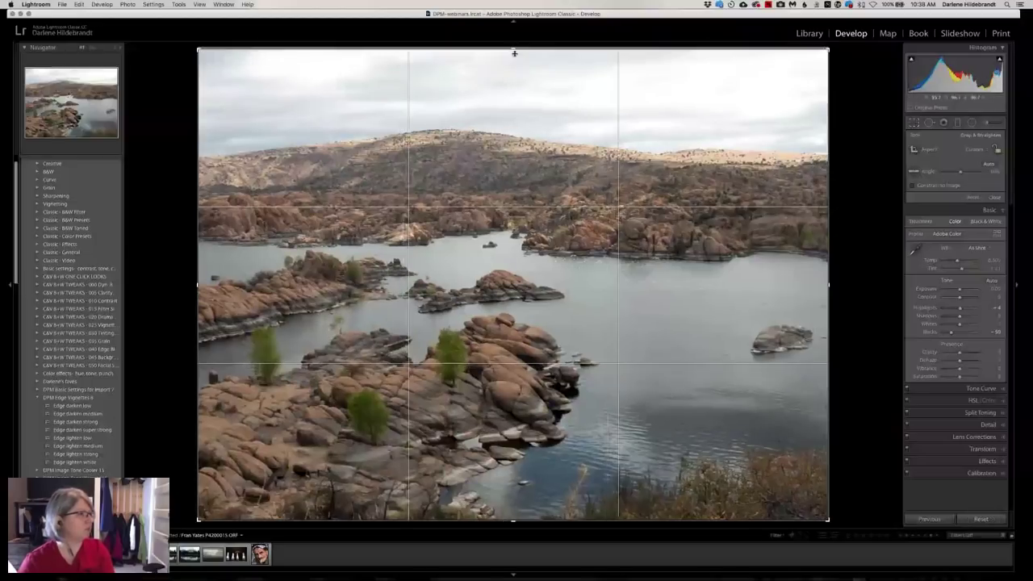
pyautogui.moveTo(514, 53); pyautogui.dragTo(515, 109)
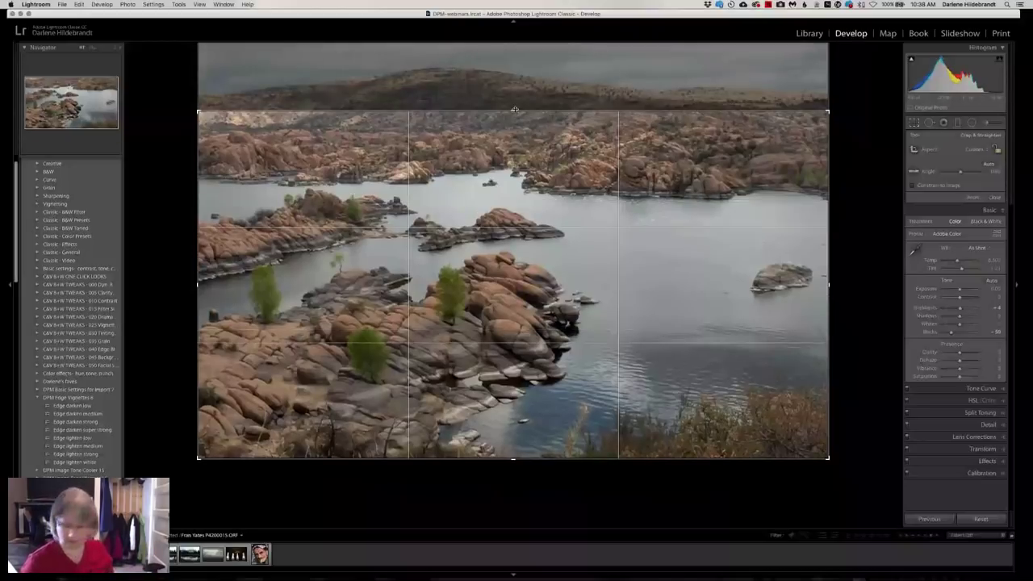
pyautogui.press('Return')
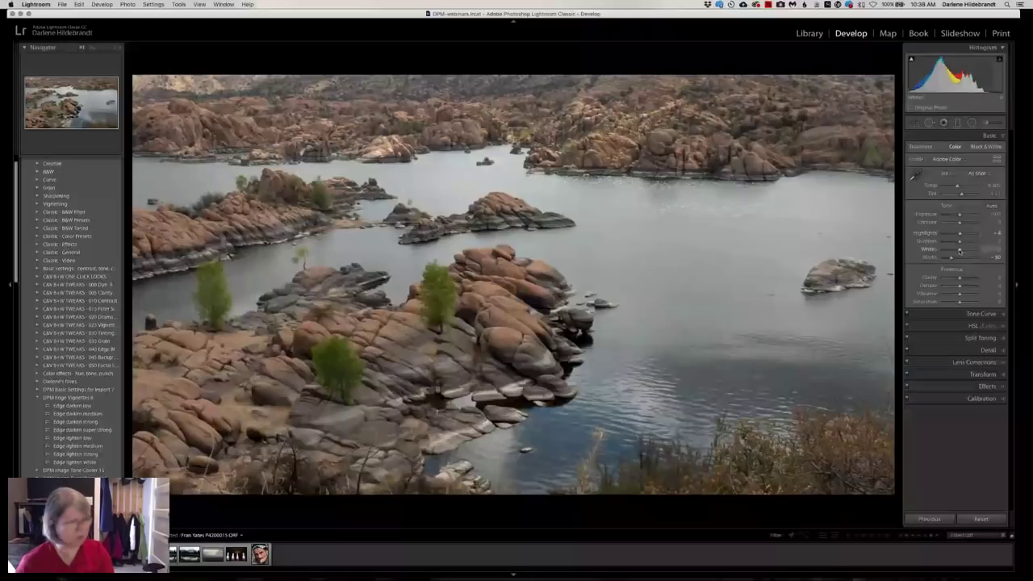
# Raise Whites to +41 while checking the highlight clipping preview, and compare the photo before and after the edits.
pyautogui.press('alt')
pyautogui.moveTo(960, 251)
pyautogui.mouseDown()
pyautogui.moveTo(986, 245)
pyautogui.moveTo(964, 243)
pyautogui.mouseUp()
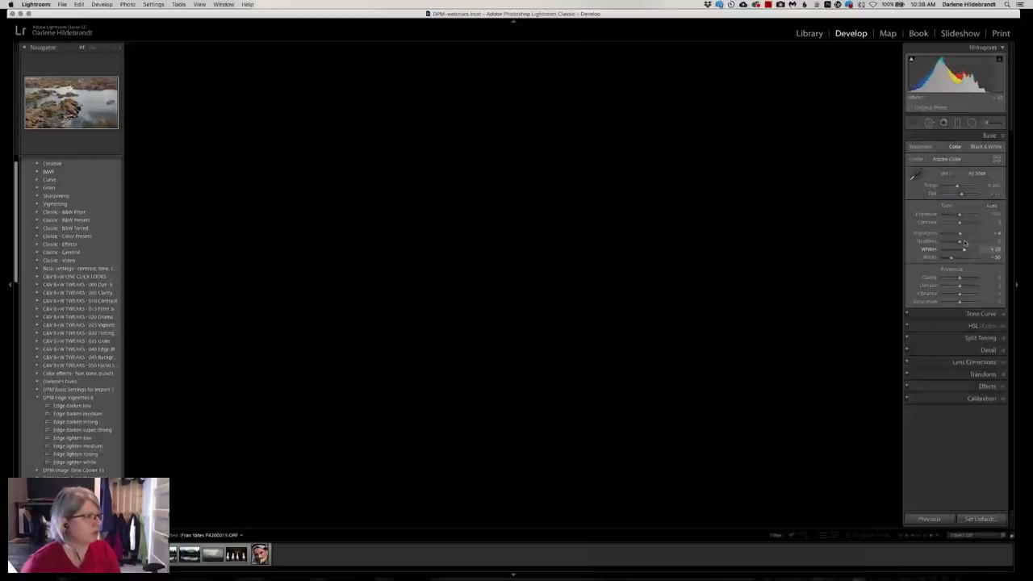
pyautogui.moveTo(964, 243); pyautogui.dragTo(966, 240)
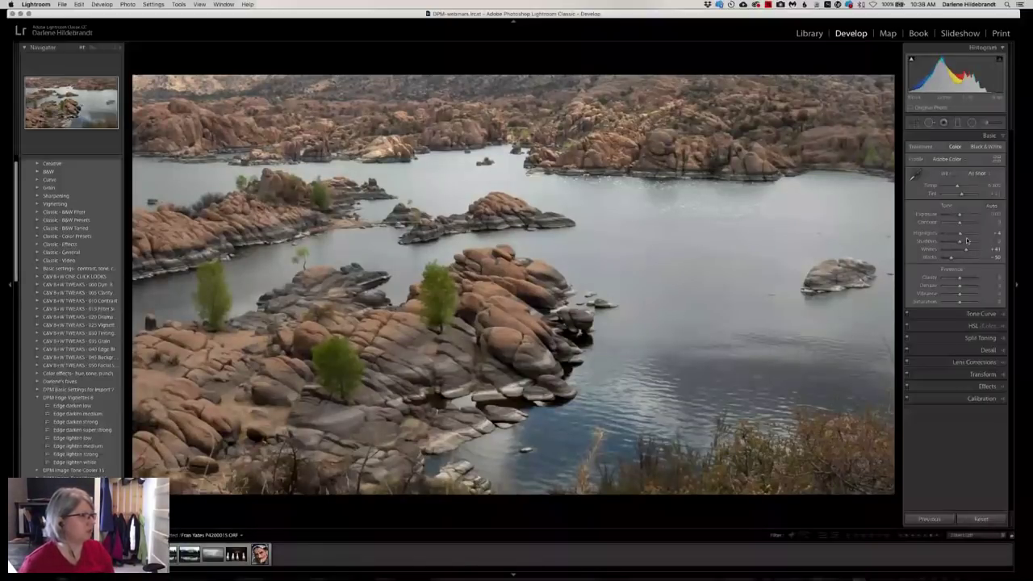
pyautogui.press('\\')
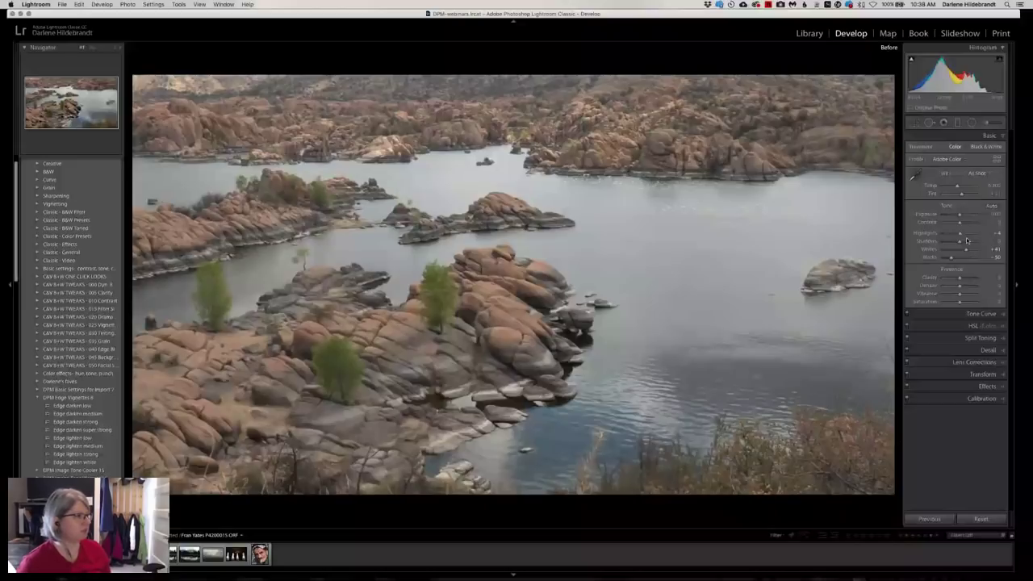
pyautogui.press('\\')
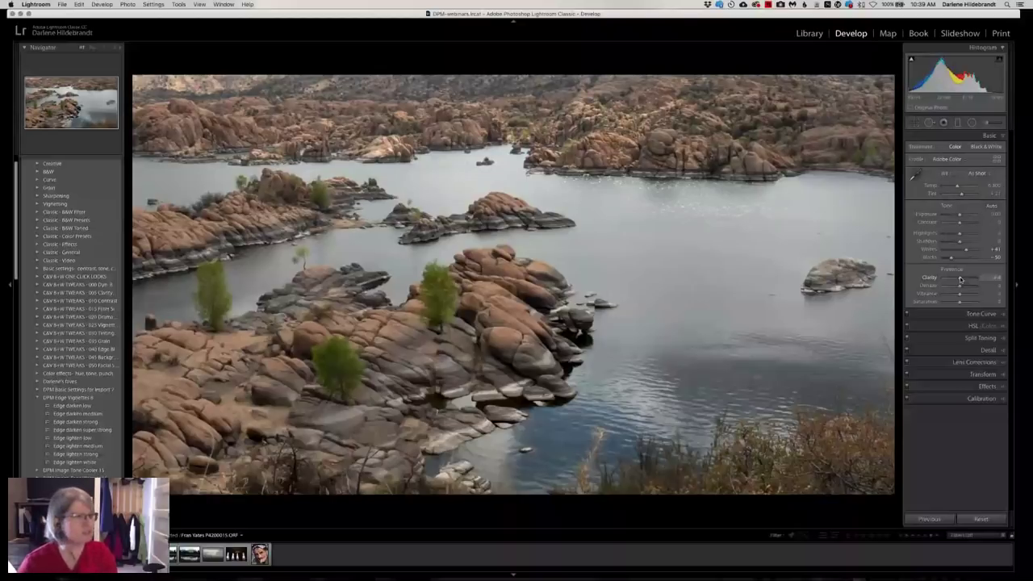
# Set Clarity to +19 and warm the white balance temperature slightly.
pyautogui.moveTo(959, 279); pyautogui.dragTo(964, 278)
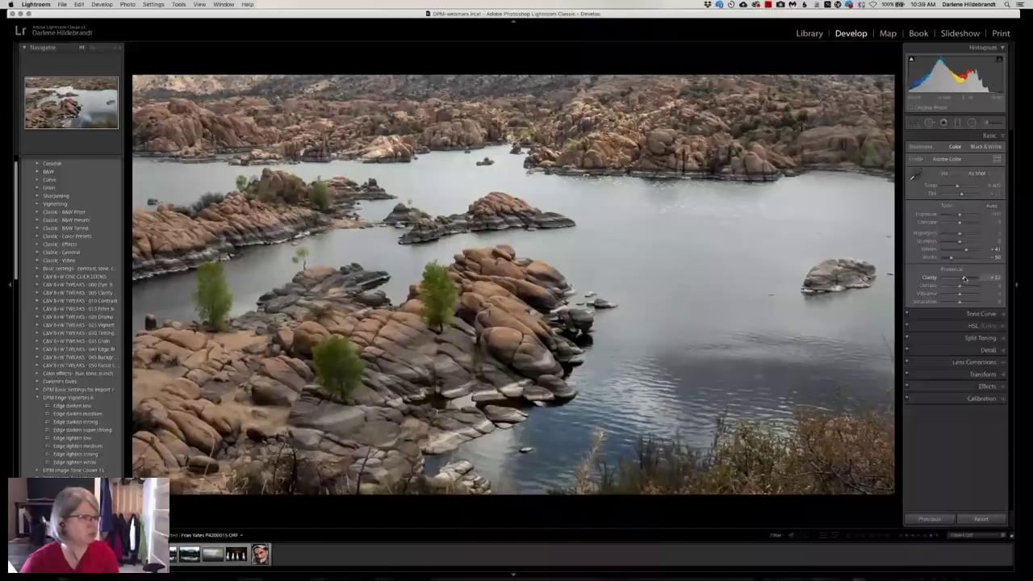
pyautogui.moveTo(964, 279); pyautogui.dragTo(963, 278)
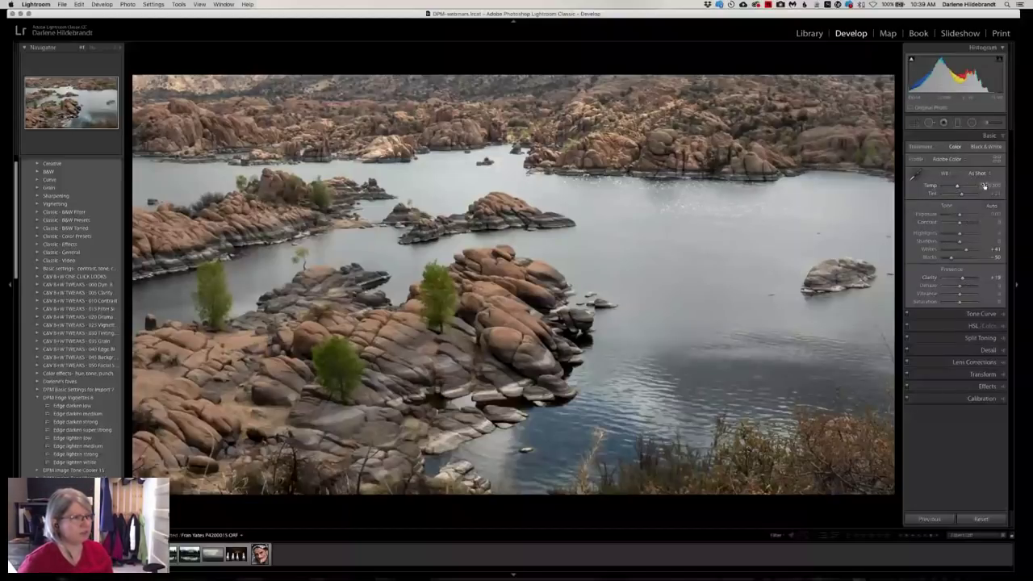
pyautogui.moveTo(984, 185); pyautogui.dragTo(991, 185)
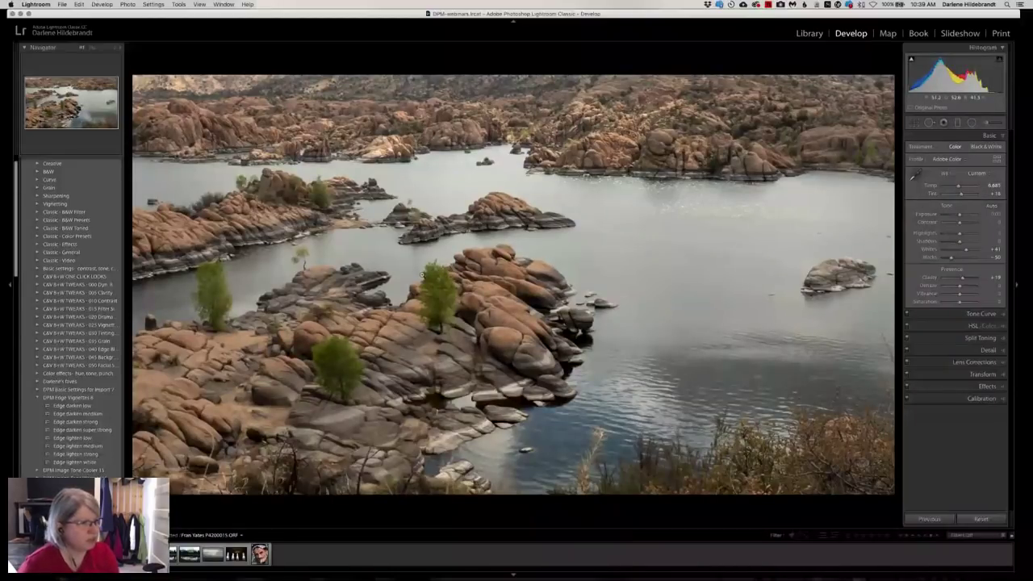
# Add a dark post-crop vignette with Amount -17, Midpoint 30, Roundness +34, Feather 71 and Highlights 32.
pyautogui.click(986, 386)
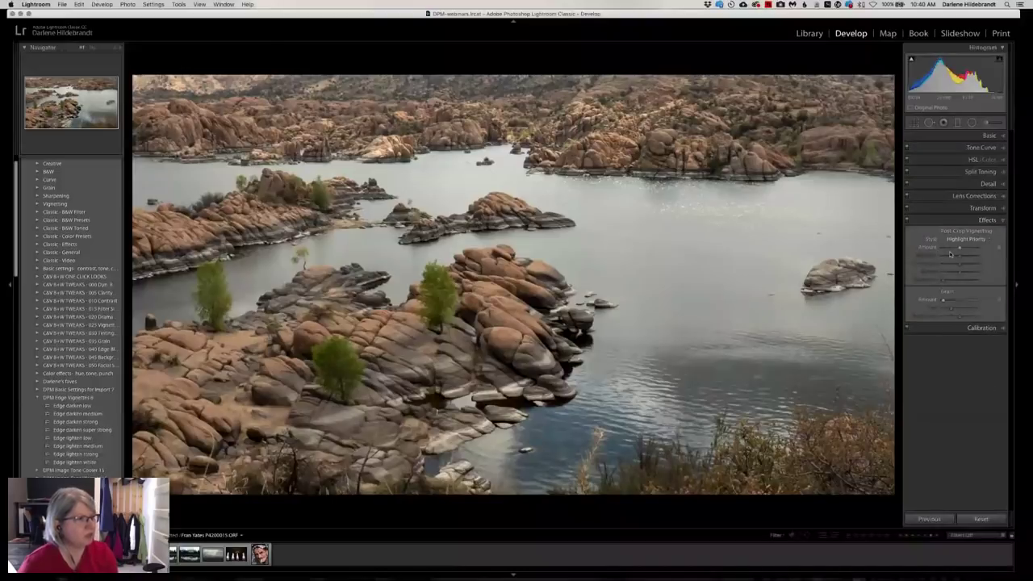
pyautogui.moveTo(960, 250); pyautogui.dragTo(951, 248)
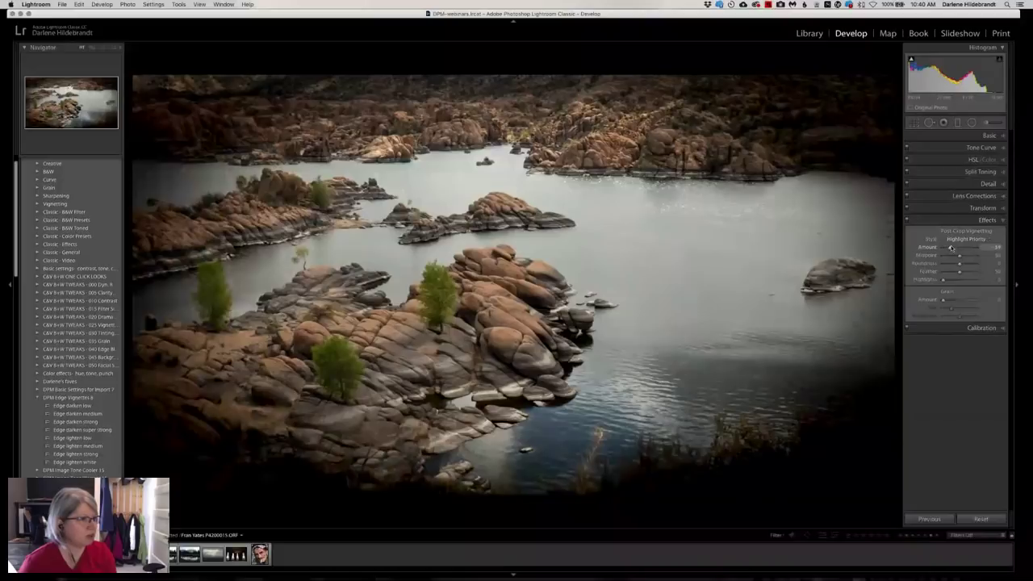
pyautogui.moveTo(959, 271); pyautogui.dragTo(927, 272)
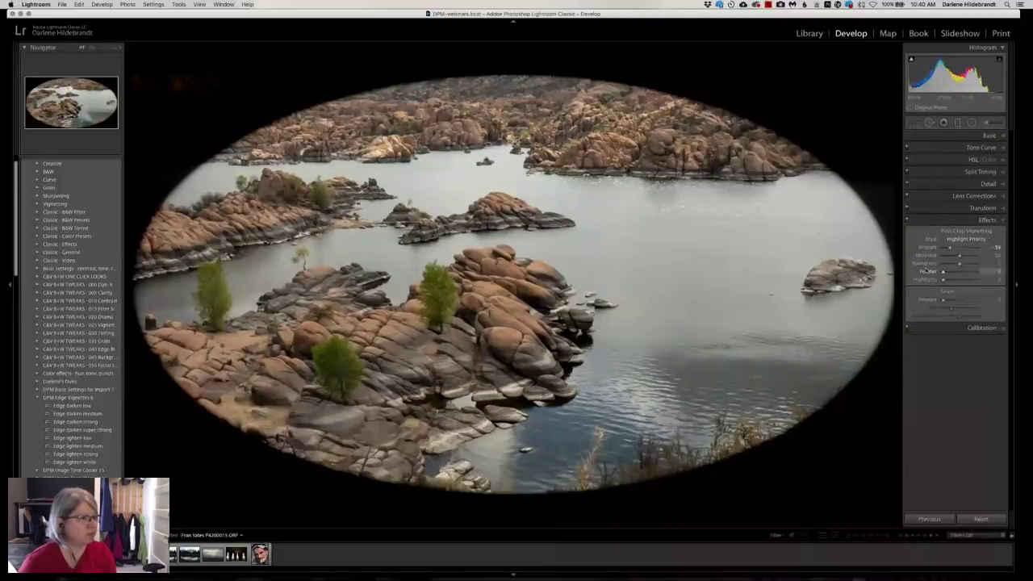
pyautogui.moveTo(960, 257)
pyautogui.mouseDown()
pyautogui.moveTo(968, 265)
pyautogui.moveTo(959, 259)
pyautogui.mouseUp()
pyautogui.doubleClick(957, 256)
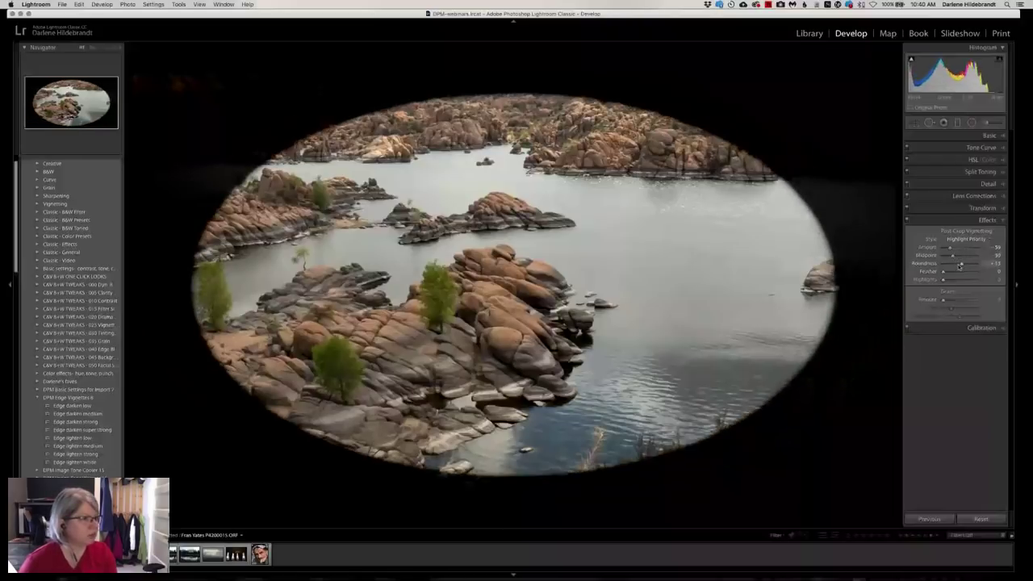
pyautogui.moveTo(961, 264); pyautogui.dragTo(963, 265)
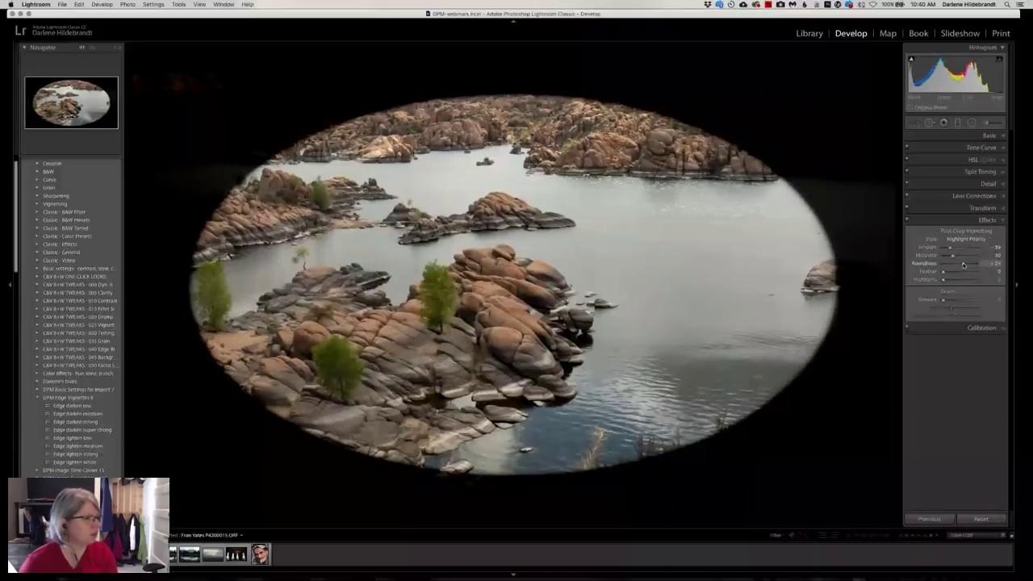
pyautogui.moveTo(963, 264)
pyautogui.mouseDown()
pyautogui.moveTo(973, 273)
pyautogui.moveTo(959, 247)
pyautogui.mouseUp()
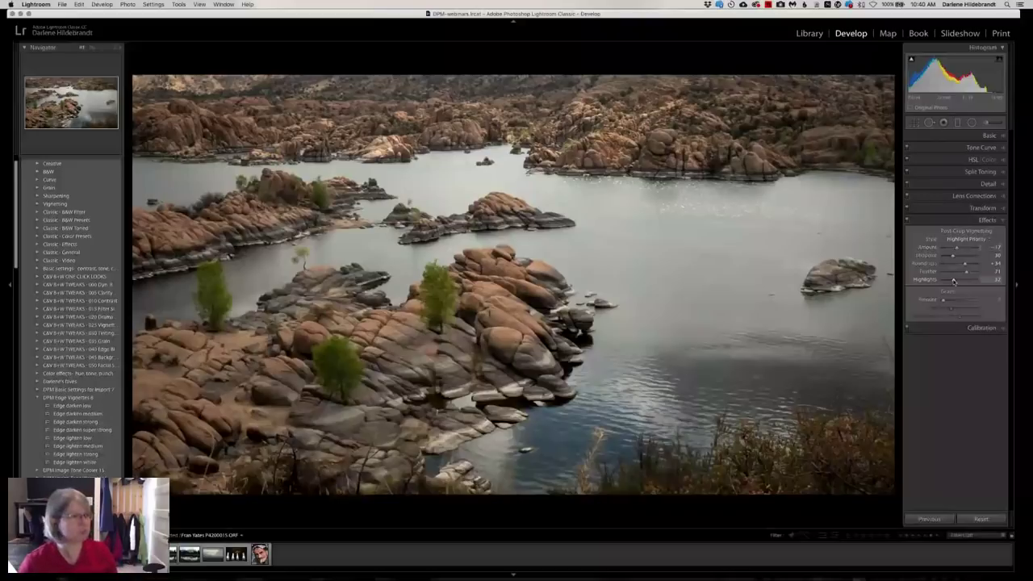
# Try a harsher vignette with Feather 24 and a darker Amount, undo both changes, and compare the photo before and after editing.
pyautogui.click(950, 271)
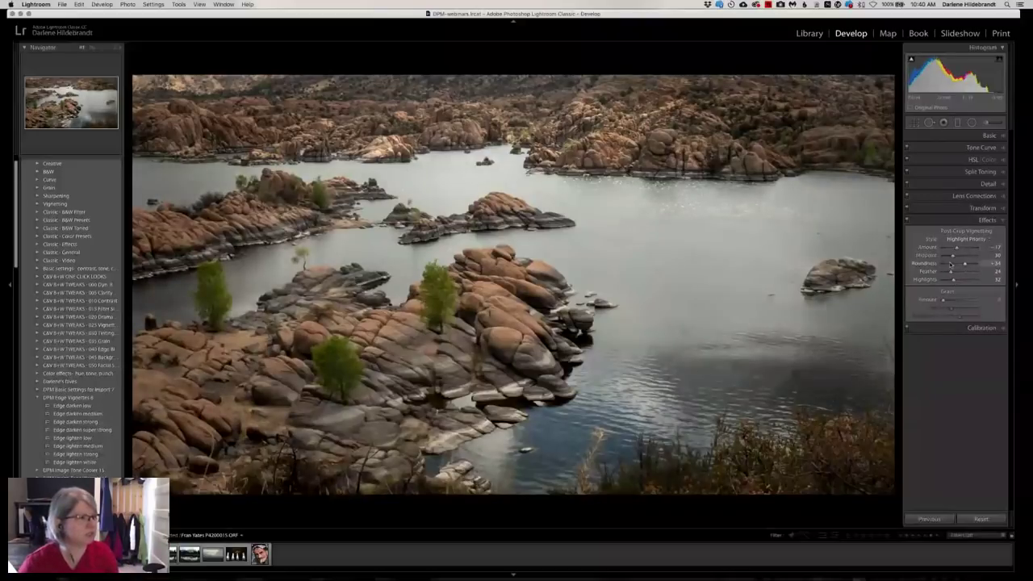
pyautogui.moveTo(957, 250); pyautogui.dragTo(953, 248)
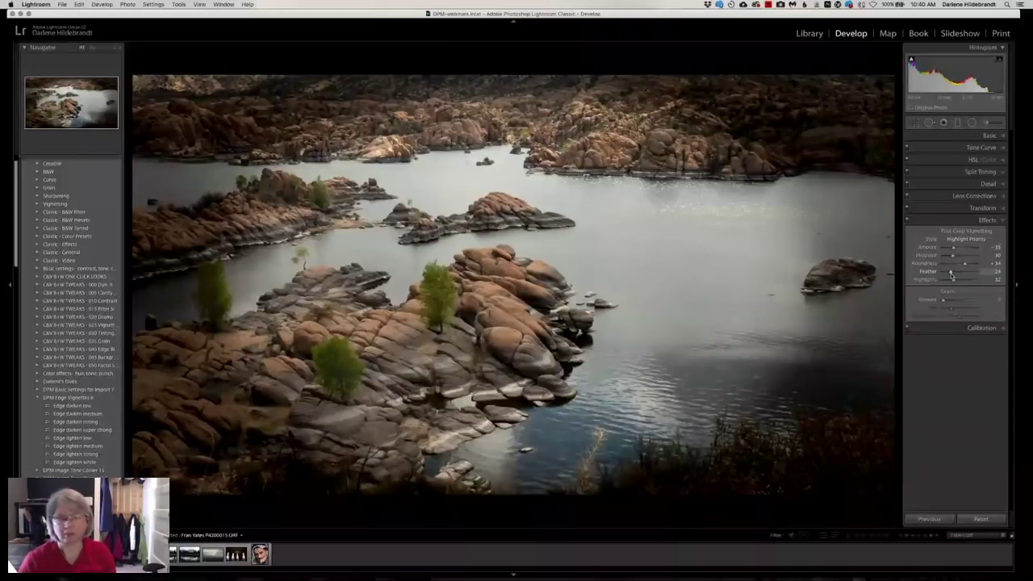
pyautogui.press('super+z')
pyautogui.press('super+z')
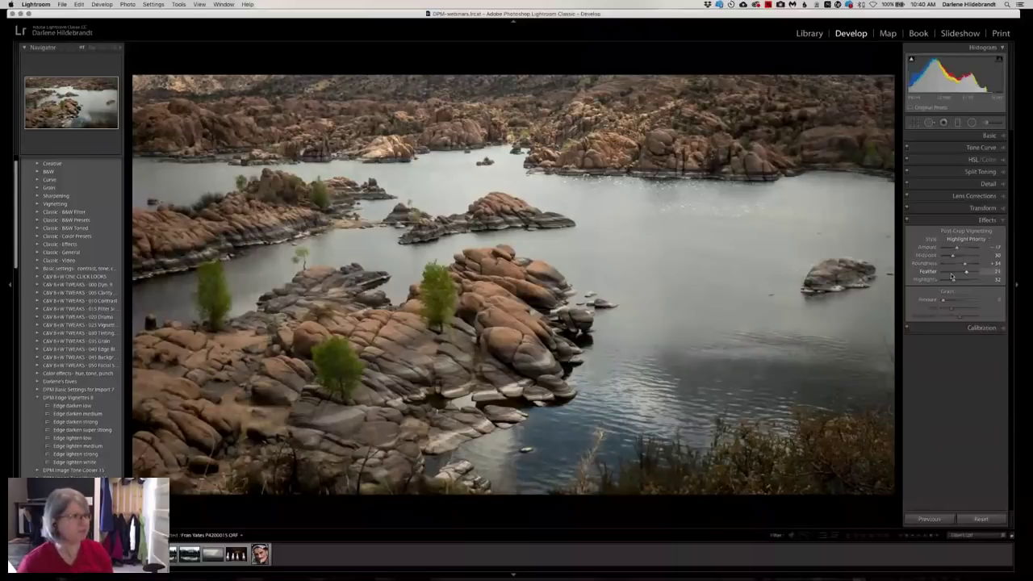
pyautogui.press('\\')
pyautogui.press('\\')
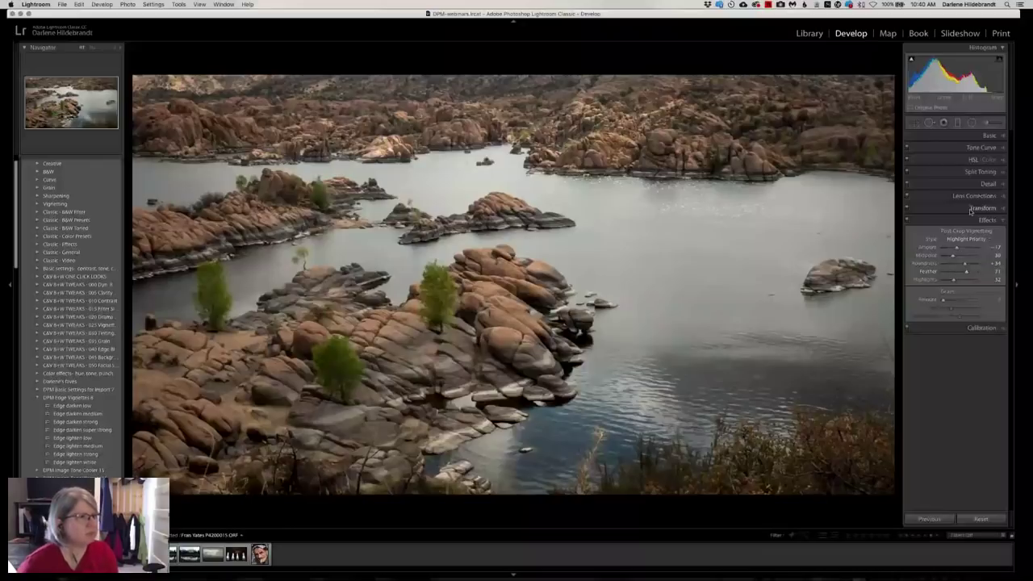
# Activate the targeted adjustment tool for HSL Luminance.
pyautogui.click(973, 159)
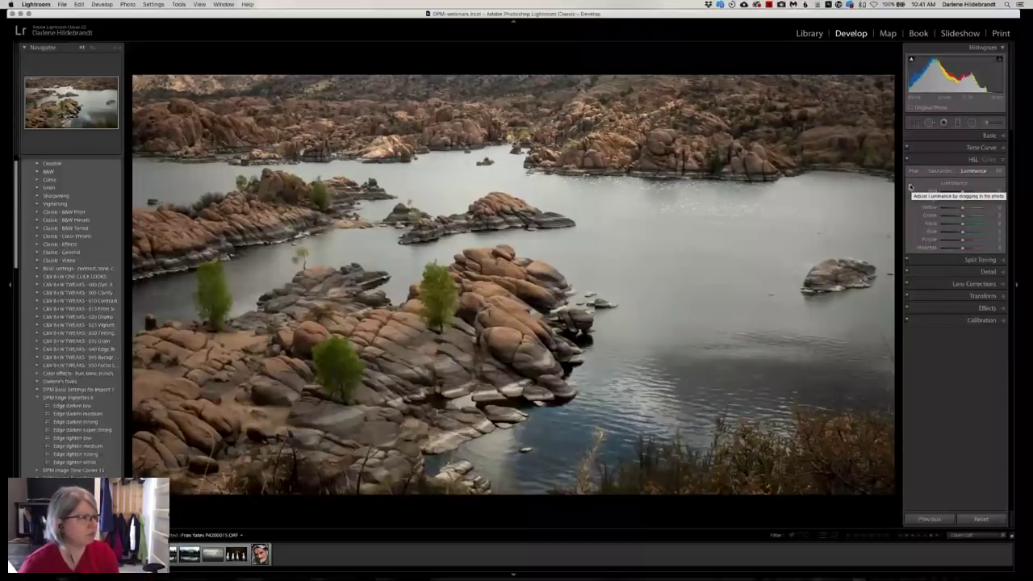
pyautogui.click(910, 188)
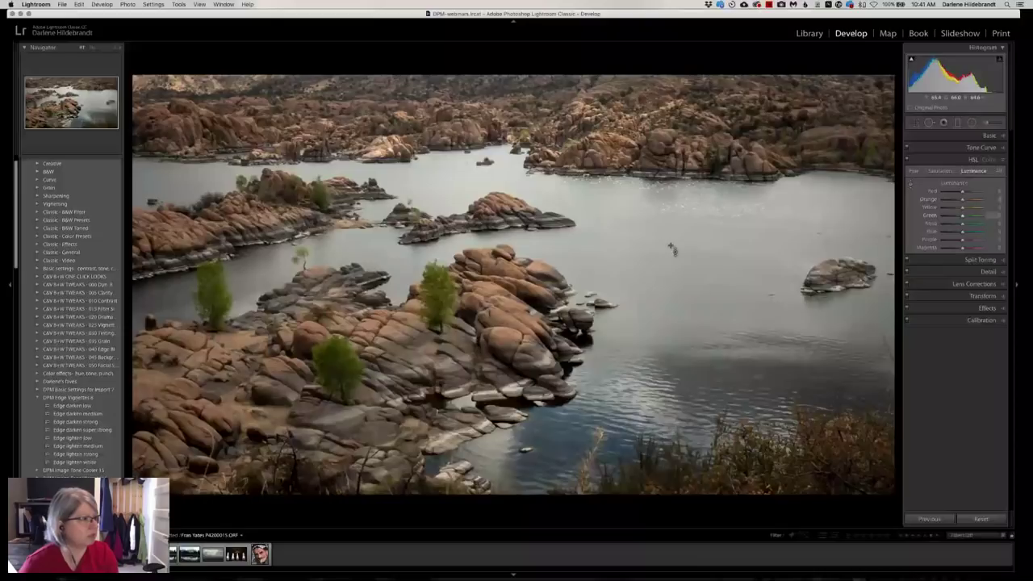
# Try darkening and lightening the lake water with the targeted luminance adjustment, and undo the changes.
pyautogui.moveTo(671, 248); pyautogui.dragTo(672, 284)
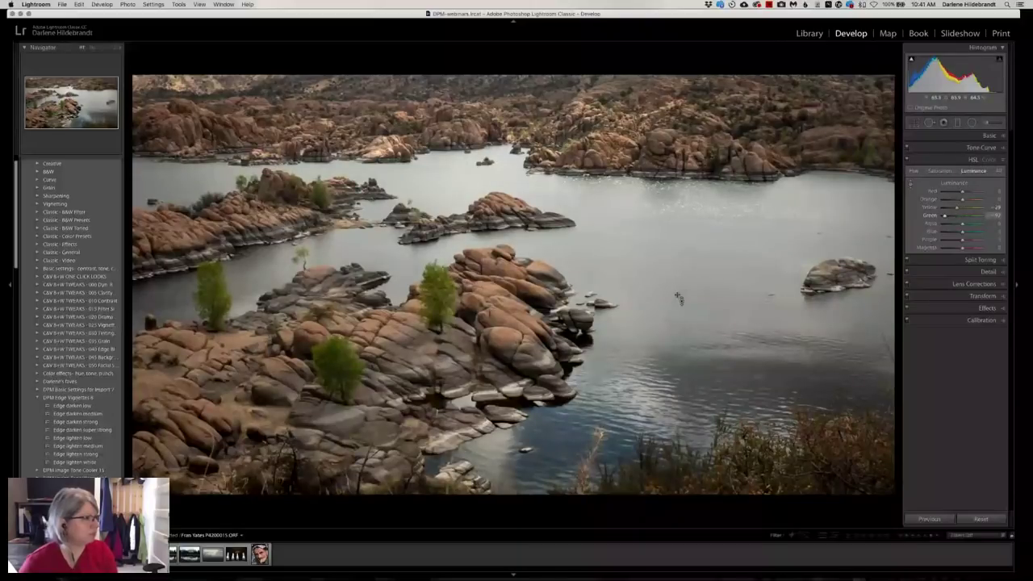
pyautogui.moveTo(678, 298); pyautogui.dragTo(672, 199)
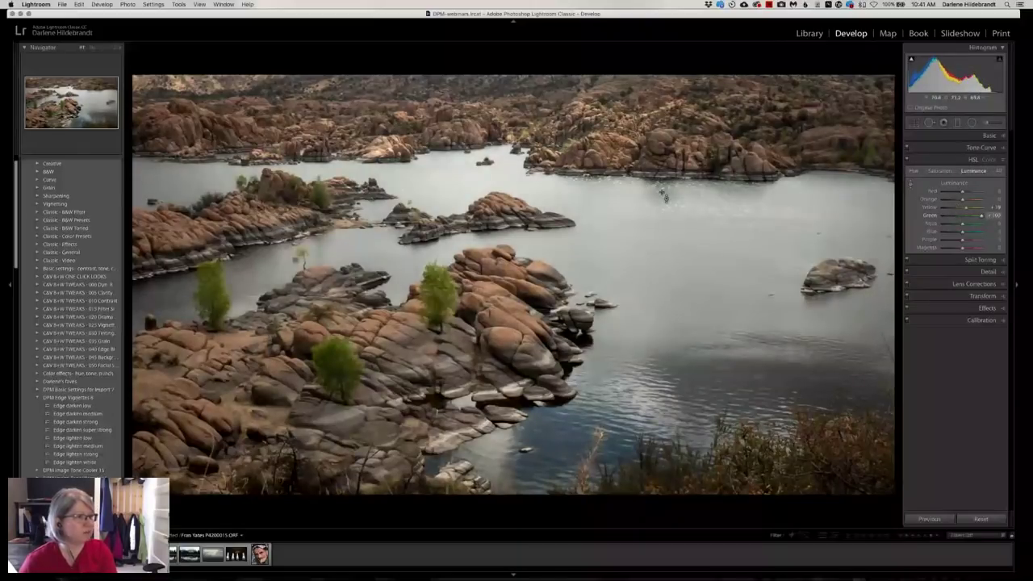
pyautogui.moveTo(665, 197); pyautogui.dragTo(664, 237)
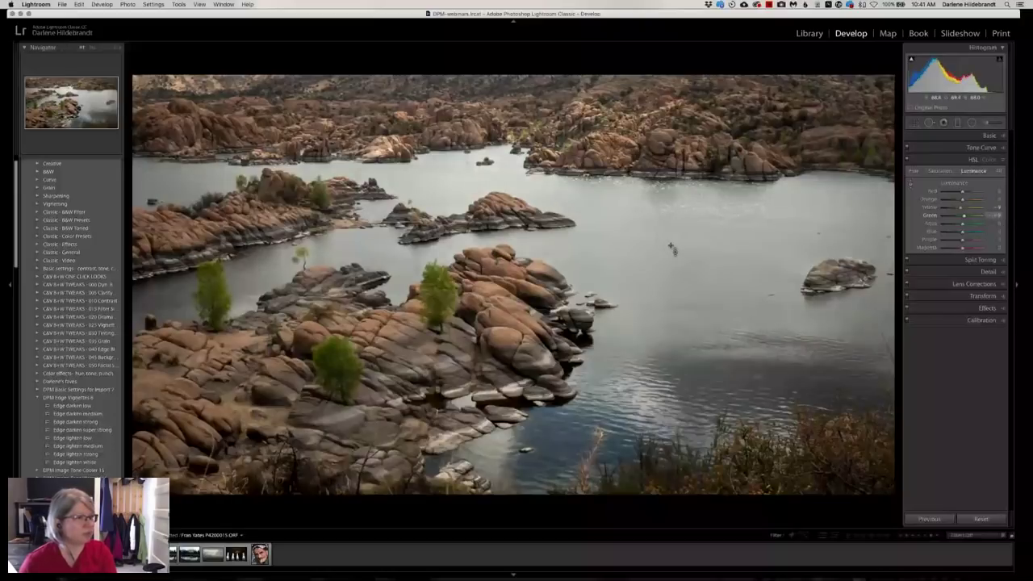
pyautogui.press('super+z')
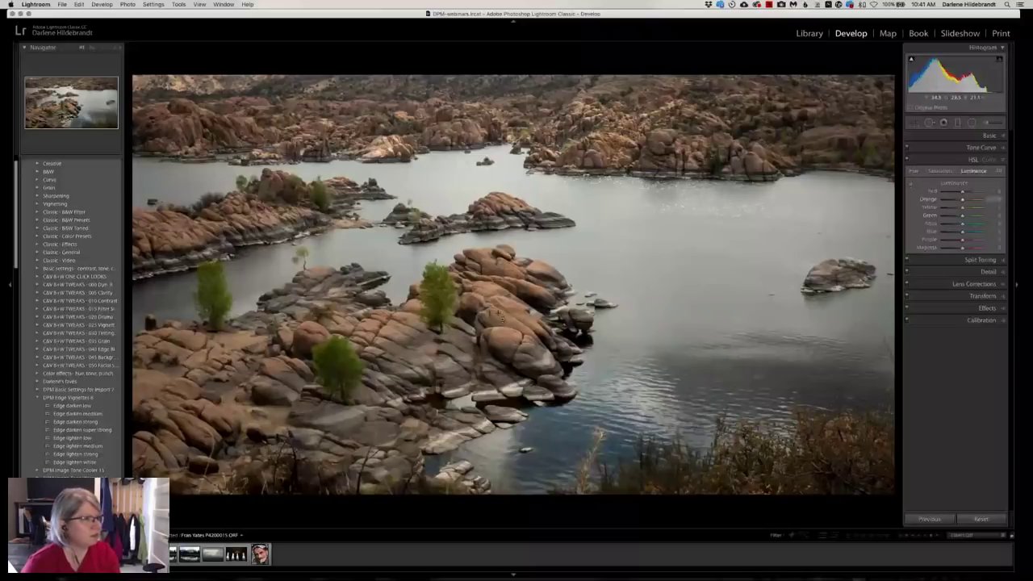
# Brighten the rocks to Orange luminance +19 and the green tree to Yellow luminance +17 with the targeted adjustment.
pyautogui.moveTo(500, 316)
pyautogui.mouseDown()
pyautogui.moveTo(505, 341)
pyautogui.moveTo(498, 281)
pyautogui.moveTo(501, 304)
pyautogui.mouseUp()
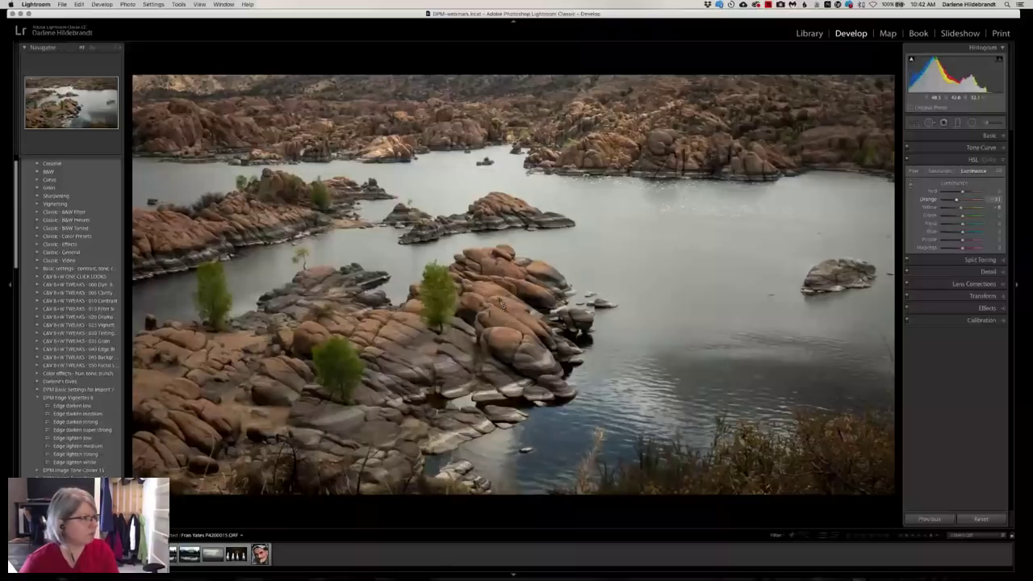
pyautogui.moveTo(502, 303)
pyautogui.mouseDown()
pyautogui.moveTo(499, 274)
pyautogui.moveTo(502, 319)
pyautogui.mouseUp()
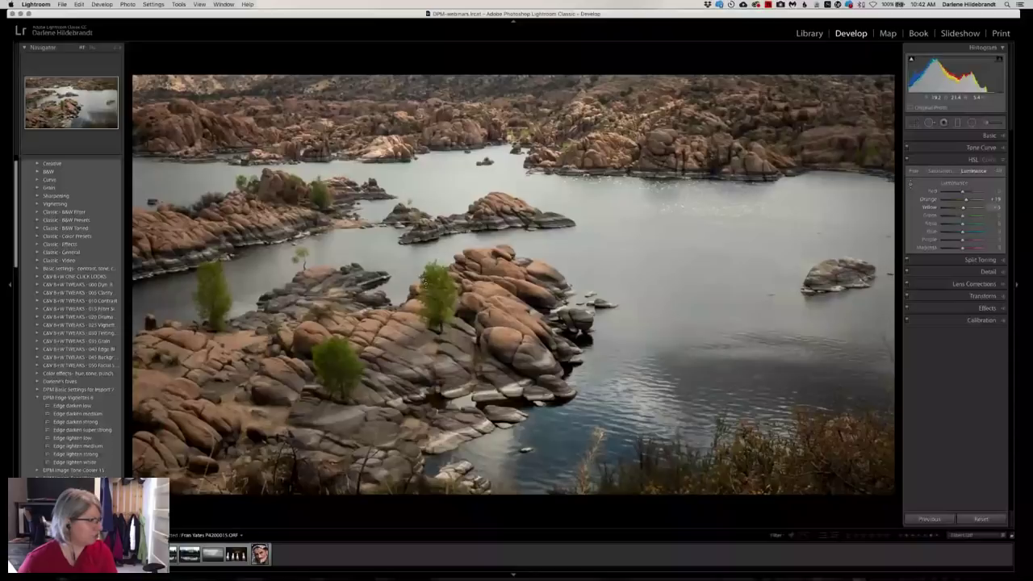
pyautogui.moveTo(436, 298); pyautogui.dragTo(437, 293)
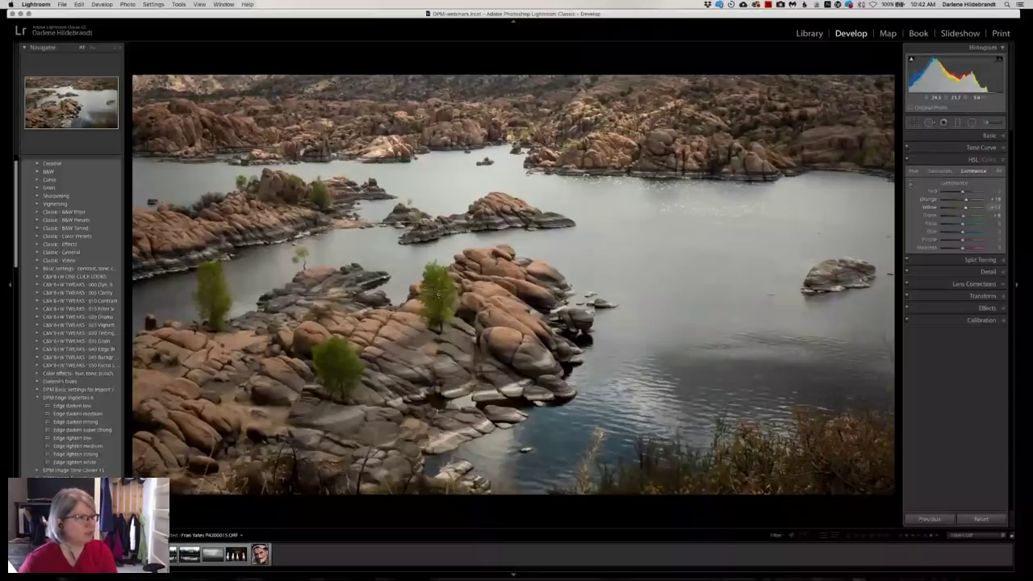
# Raise the saturation of the rocks and trees to Orange +10, Yellow +10 and Green +5, and compare before and after.
pyautogui.press('super+alt+shift+s')
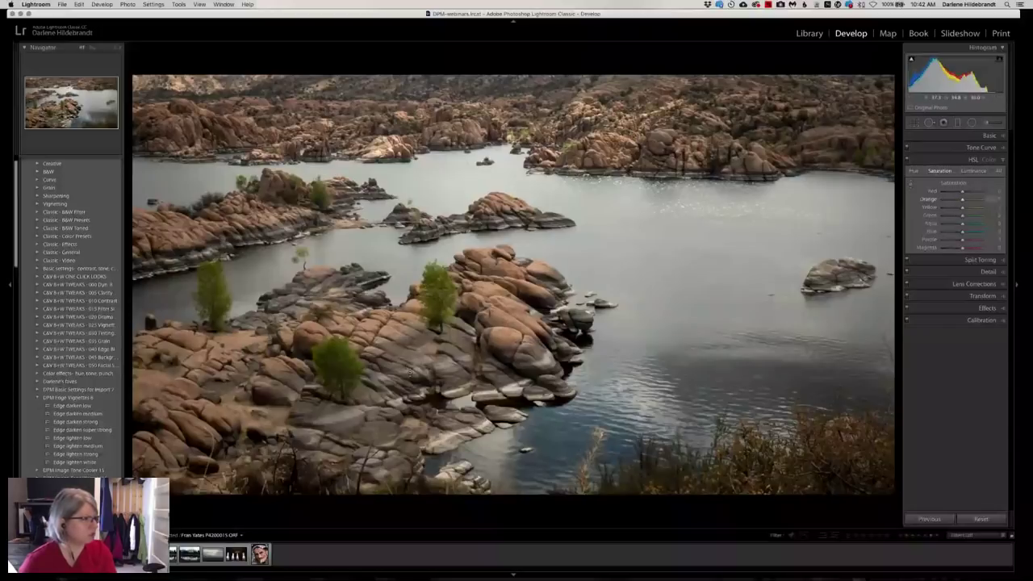
pyautogui.moveTo(509, 323); pyautogui.dragTo(509, 319)
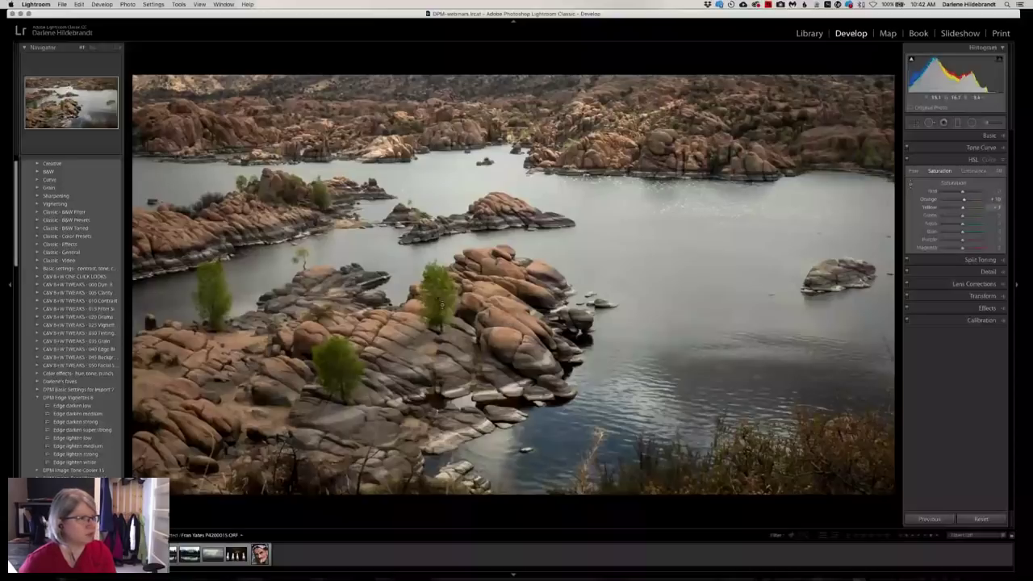
pyautogui.moveTo(442, 303)
pyautogui.mouseDown()
pyautogui.moveTo(436, 263)
pyautogui.moveTo(442, 303)
pyautogui.moveTo(441, 284)
pyautogui.mouseUp()
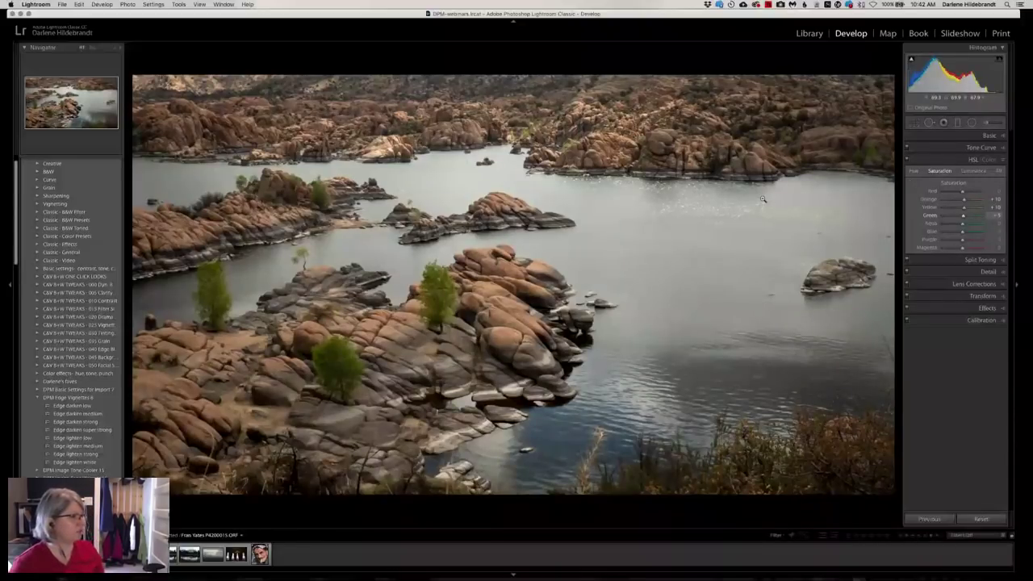
pyautogui.press('\\')
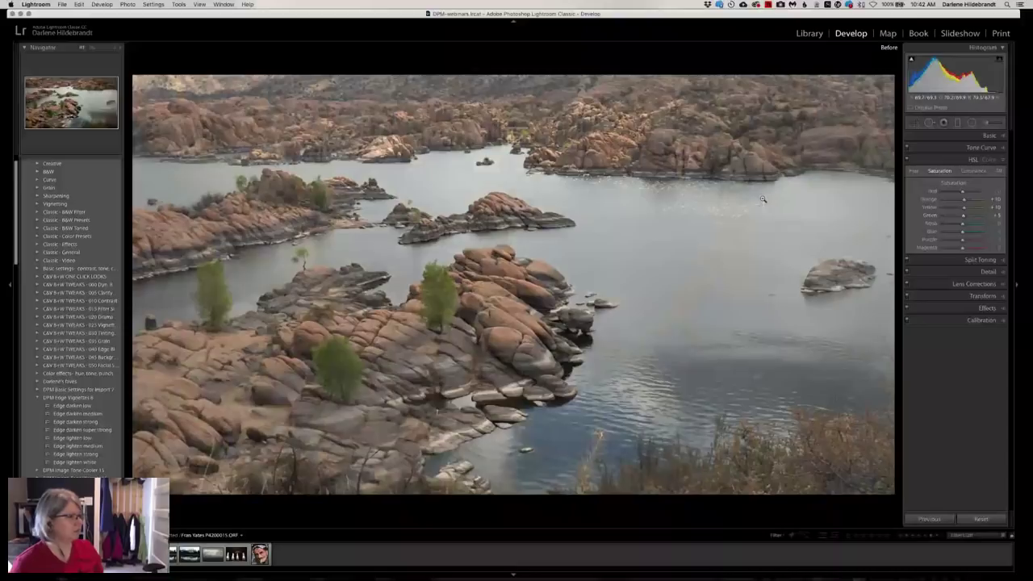
pyautogui.press('\\')
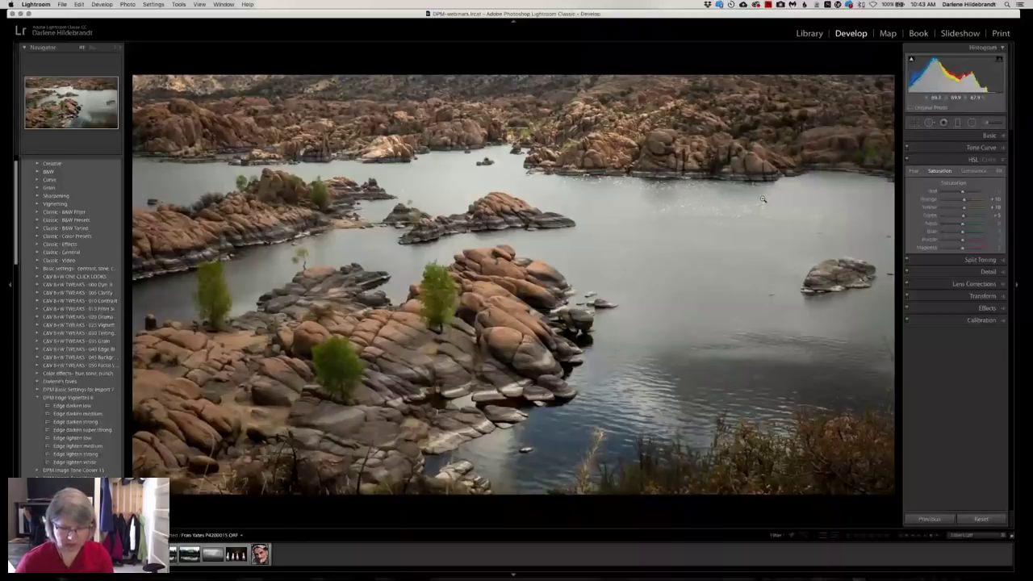
# Copy all develop settings from the edited raw photo and paste them onto the JPEG version of the same scene.
pyautogui.press('super+shift+c')
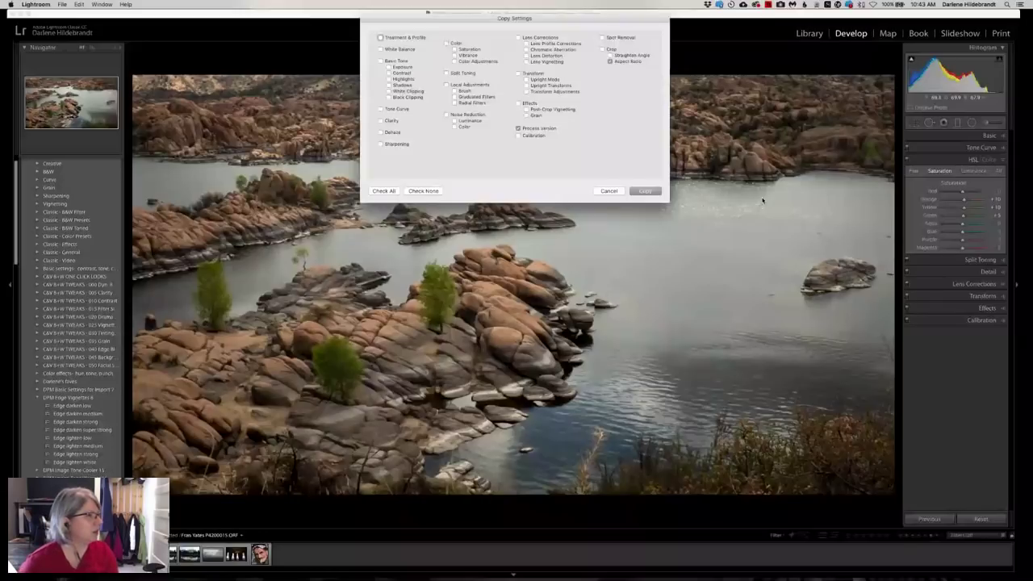
pyautogui.click(385, 191)
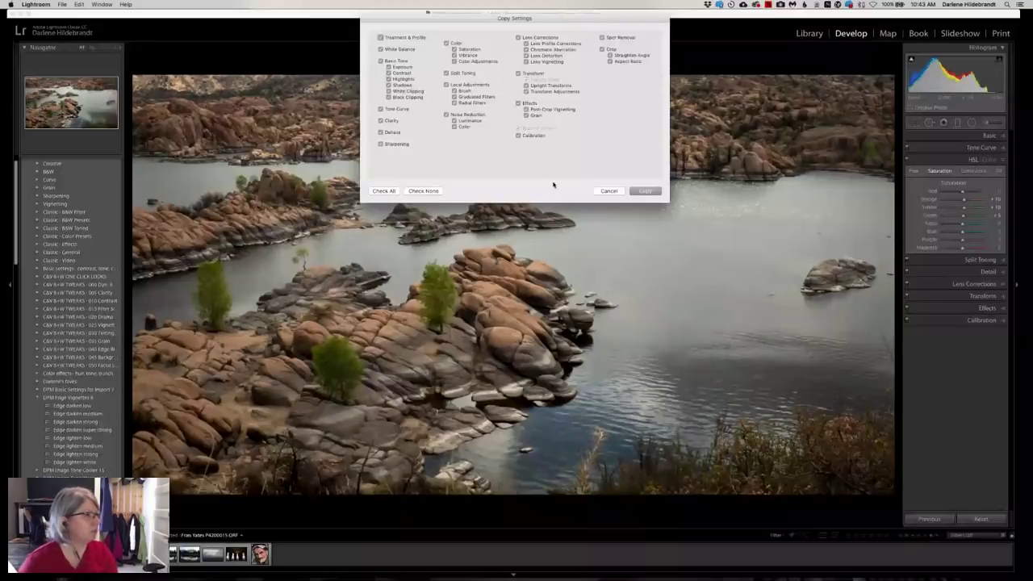
pyautogui.click(643, 190)
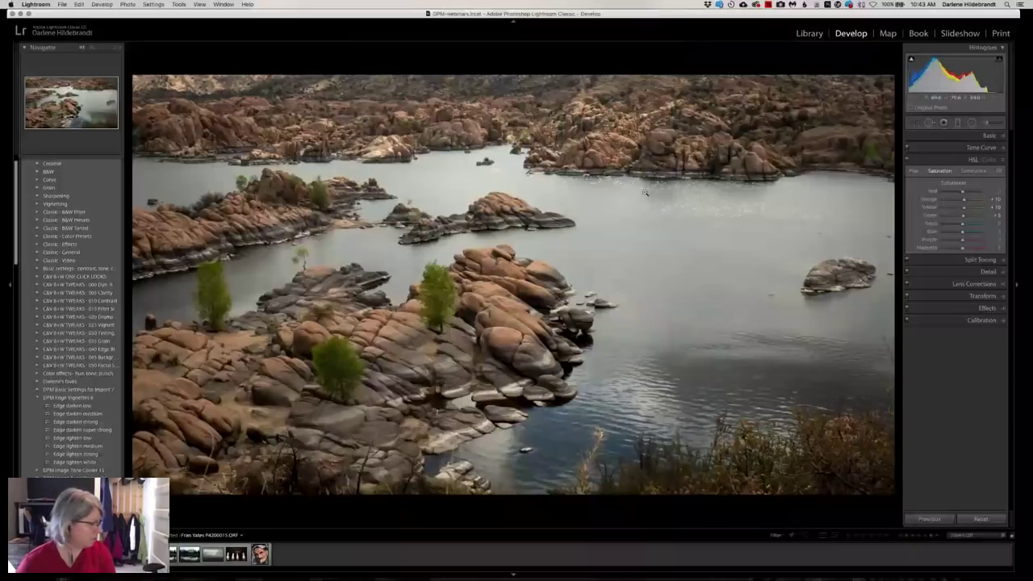
pyautogui.press('Right')
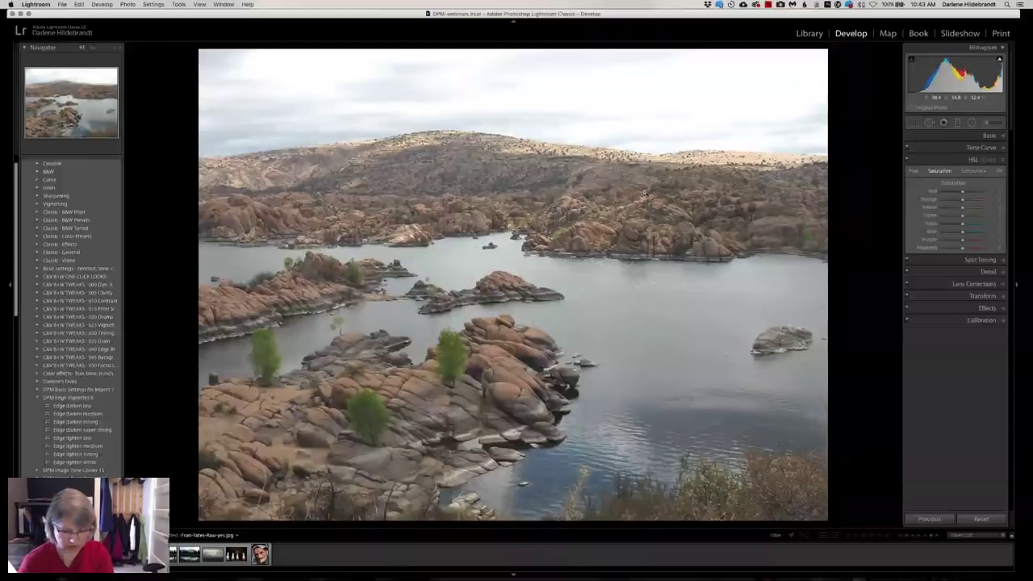
pyautogui.press('super+shift+v')
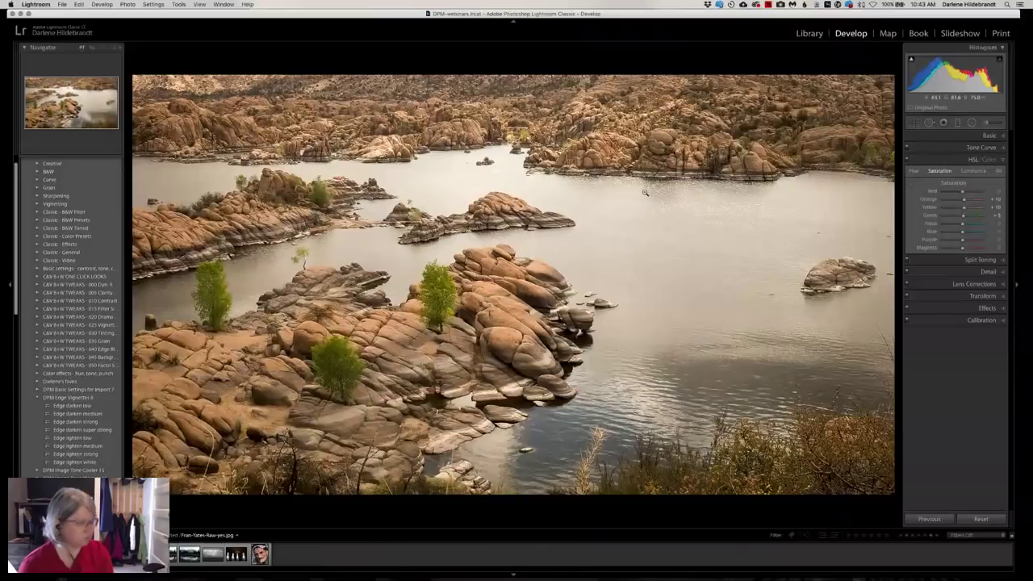
# Undo the pasted settings and apply the previously selected photo's settings to the JPEG with the Previous command.
pyautogui.press('super+z')
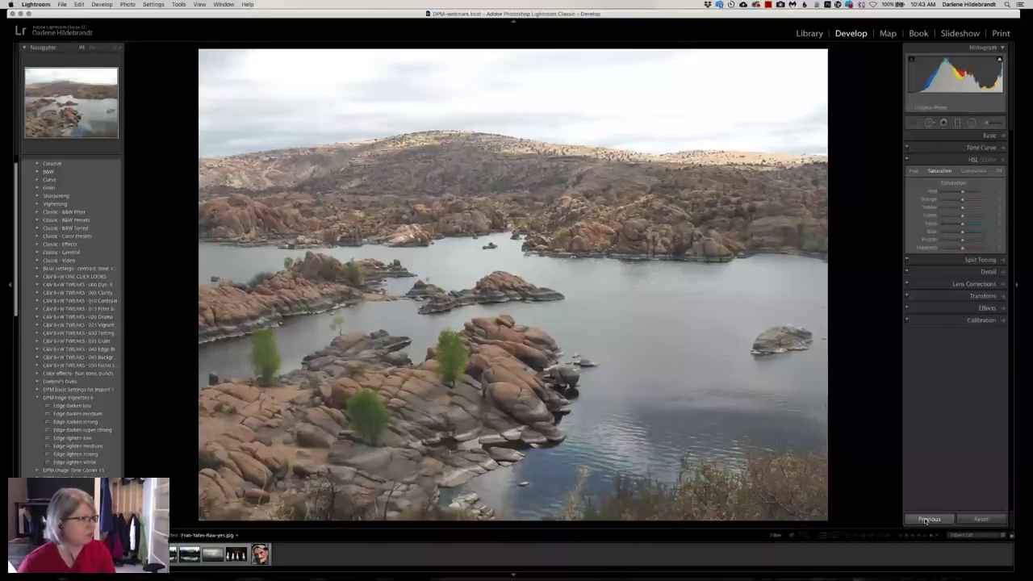
pyautogui.click(928, 519)
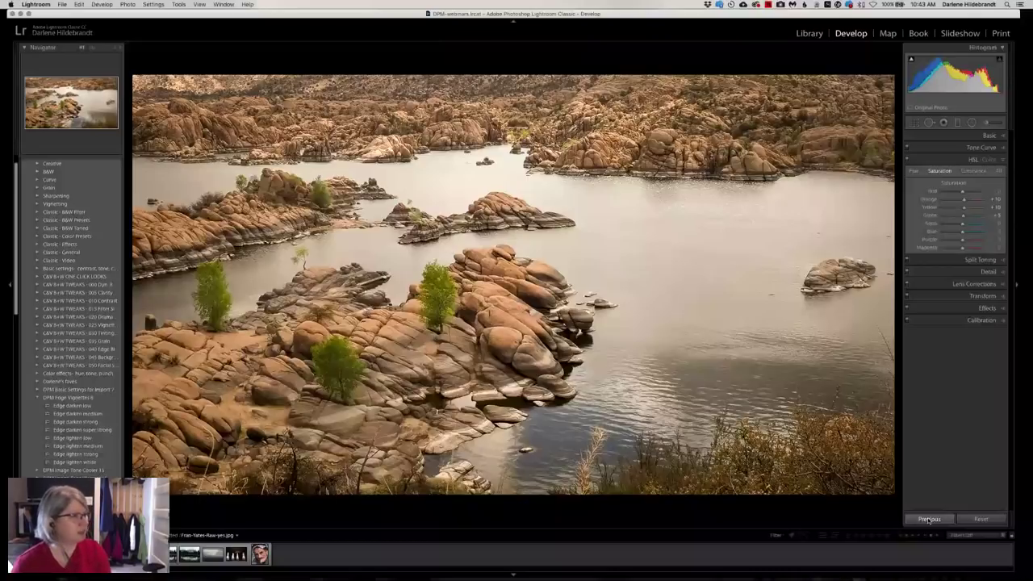
# Compare the raw and JPEG versions side by side, and alternate between them in the Loupe view.
pyautogui.press('c')
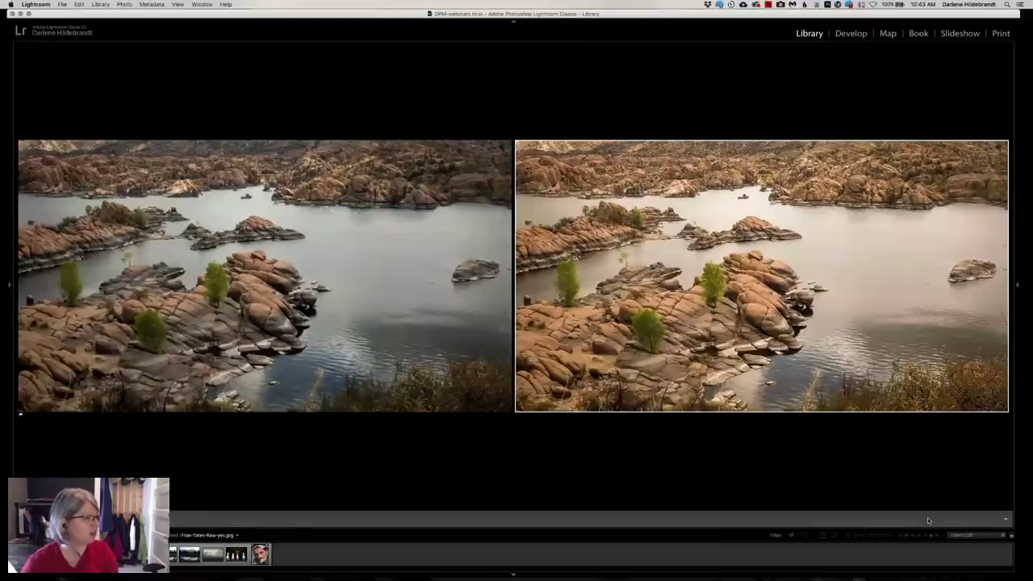
pyautogui.press('e')
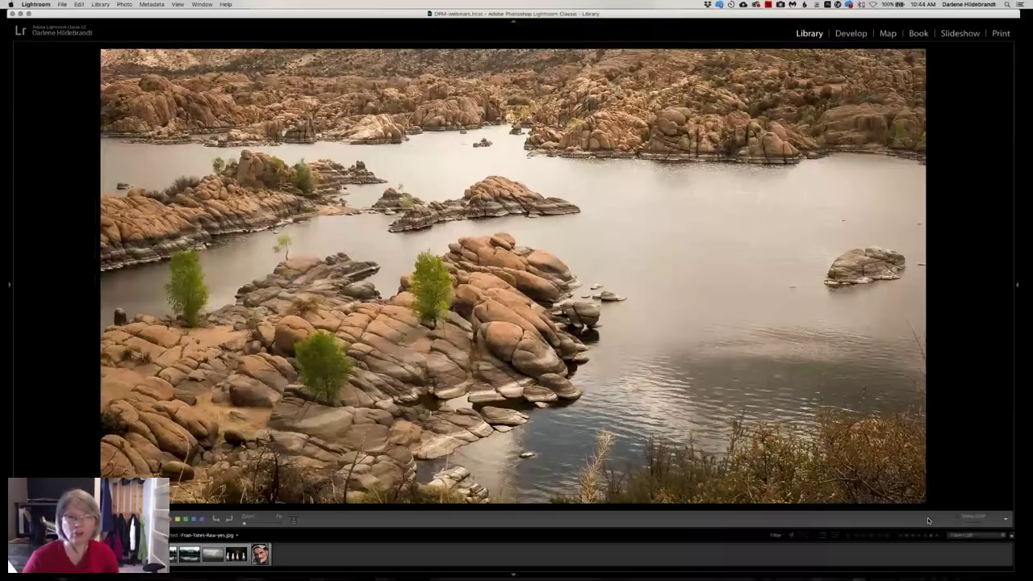
pyautogui.press('Right')
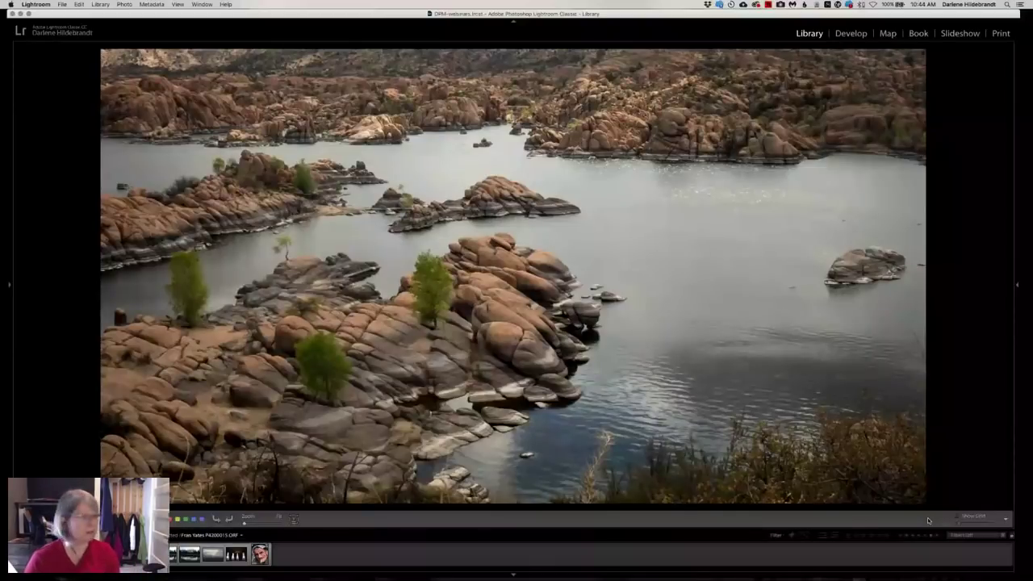
pyautogui.press('Left')
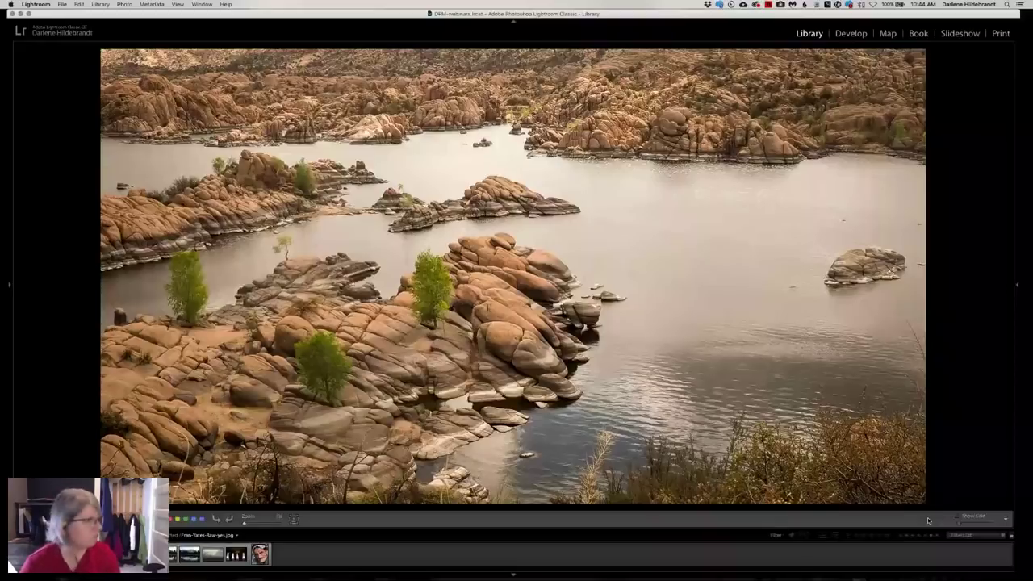
# Select only the raw lake photo, and send it from Develop to Luminar 2018 as a copy with Lightroom adjustments.
pyautogui.press('g')
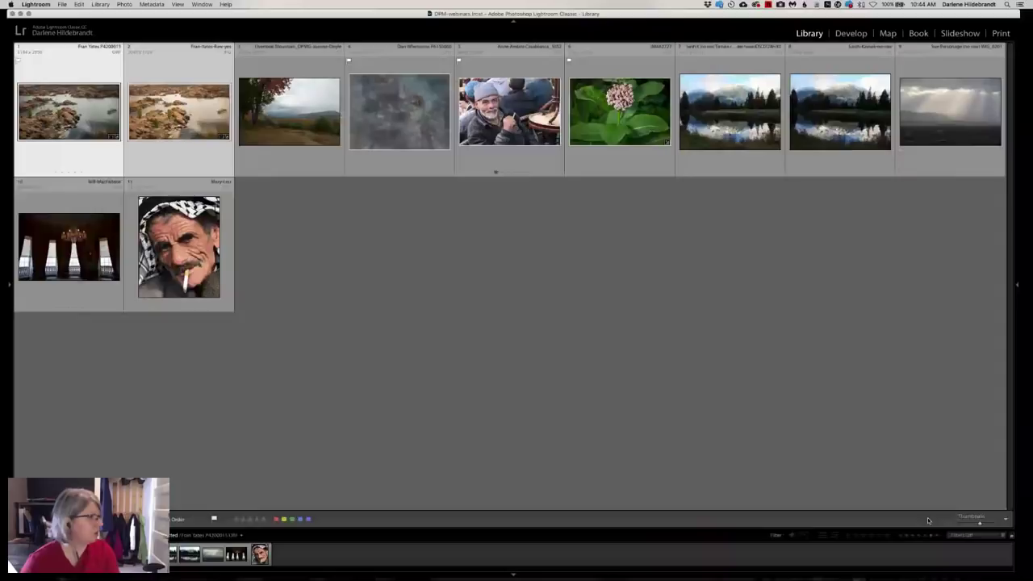
pyautogui.press('super+d')
pyautogui.click(69, 112)
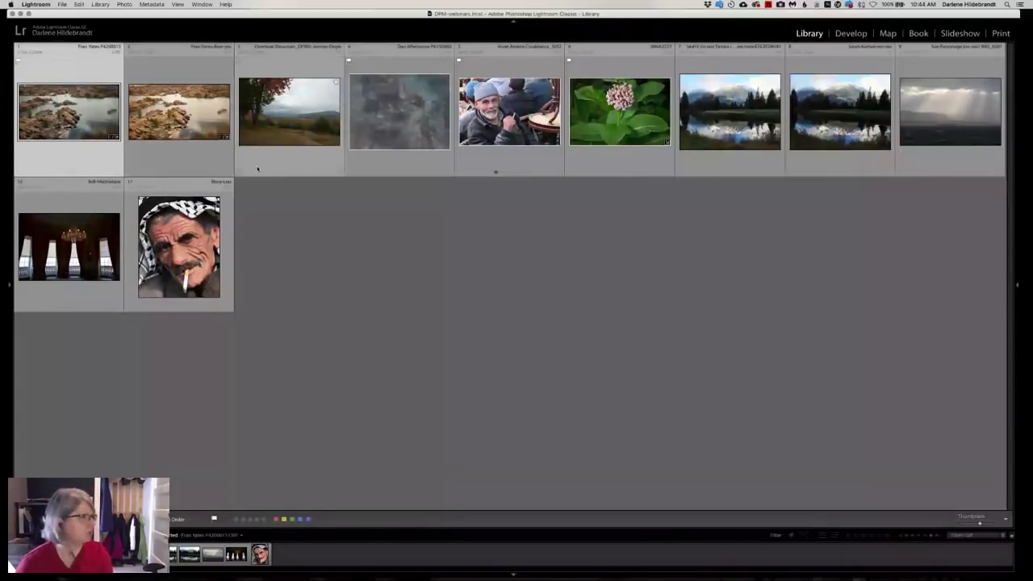
pyautogui.press('d')
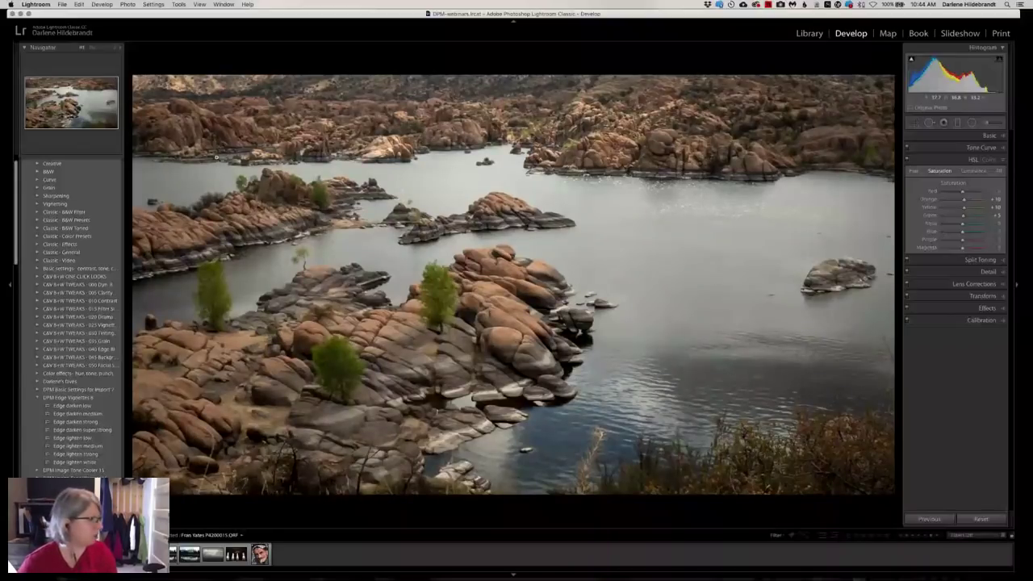
pyautogui.rightClick(417, 202)
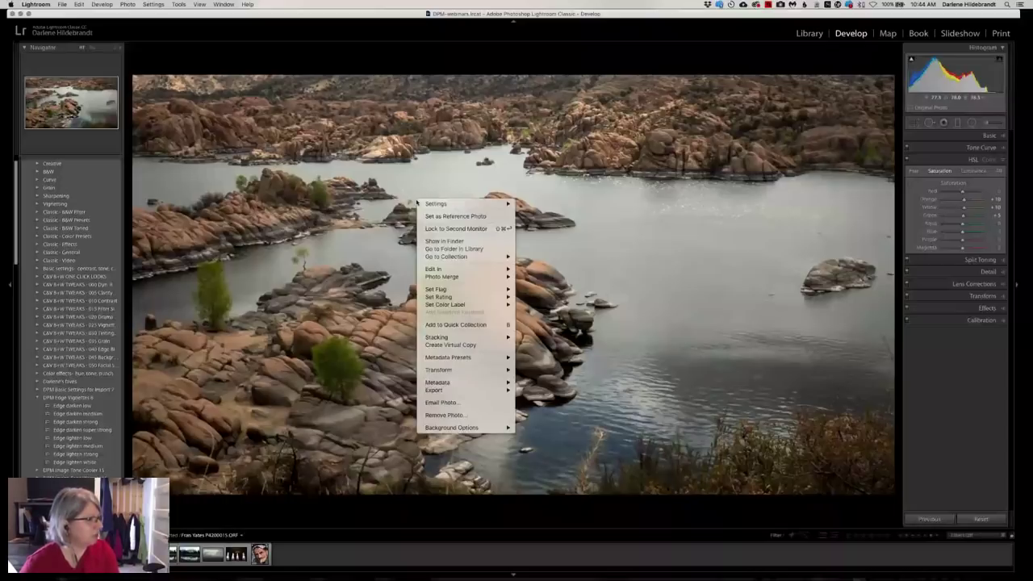
pyautogui.moveTo(439, 268)
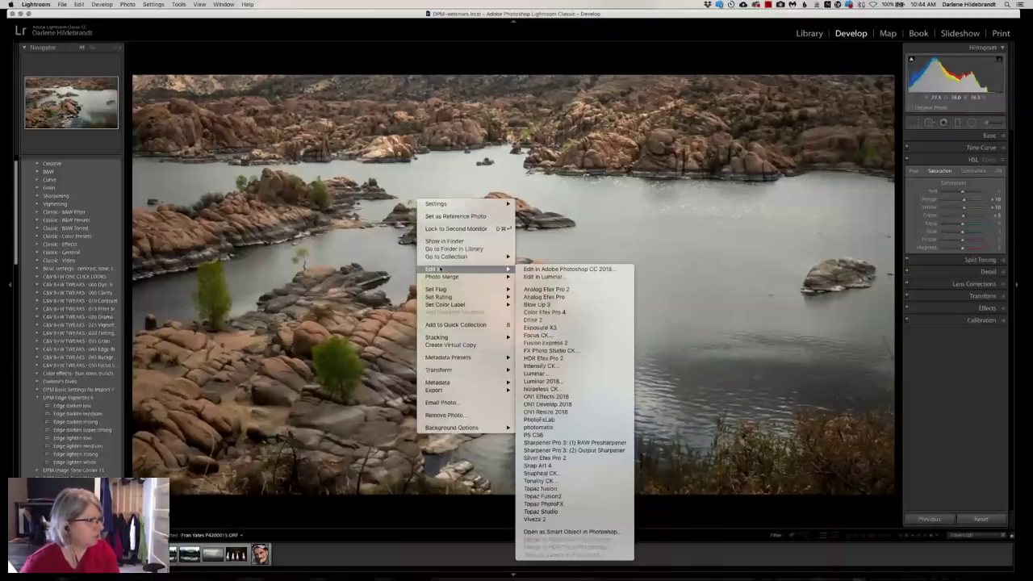
pyautogui.click(543, 381)
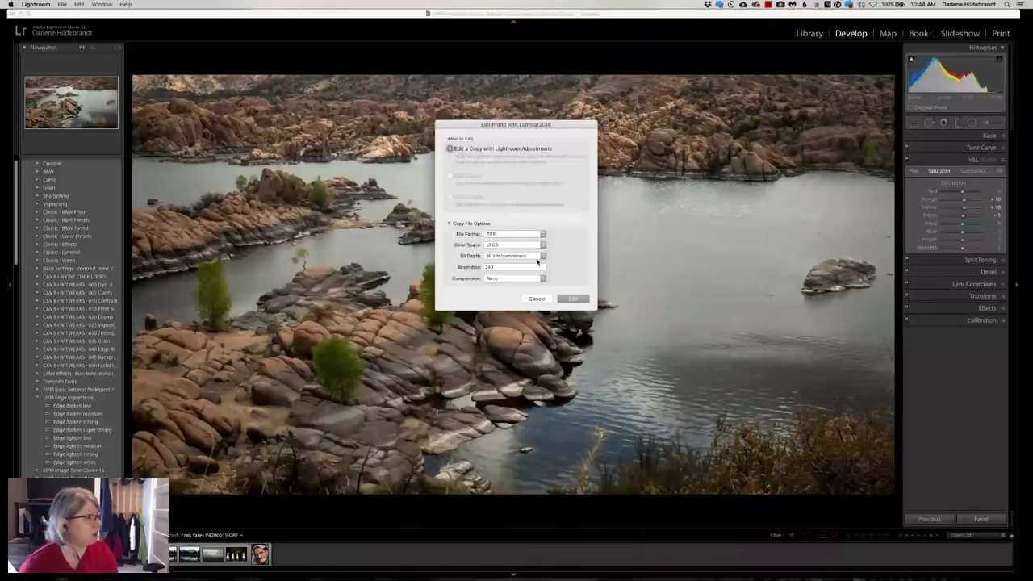
pyautogui.click(569, 299)
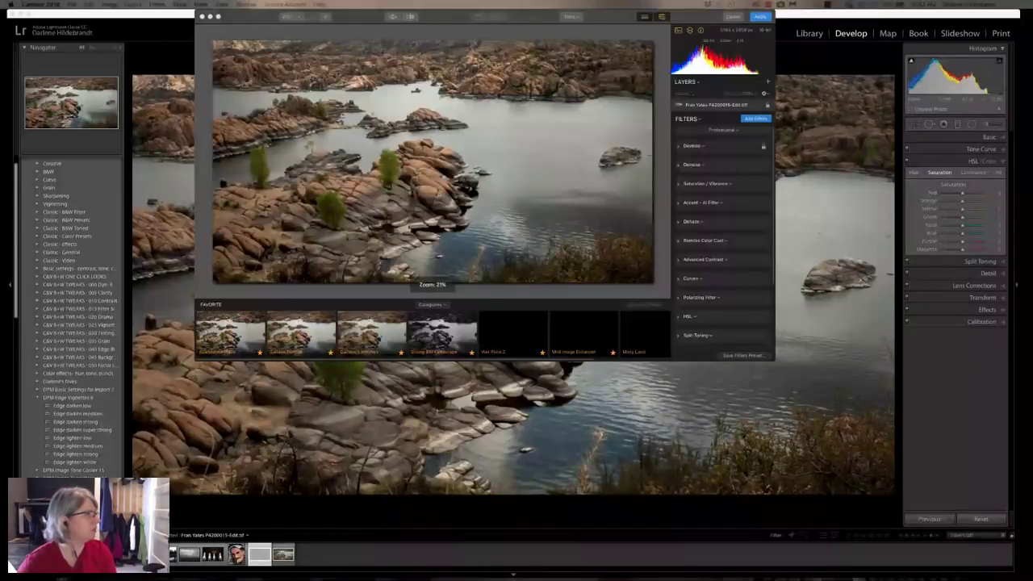
# Enlarge the Luminar window, clear the filter workspace and add a new adjustment layer above the photo.
pyautogui.click(218, 16)
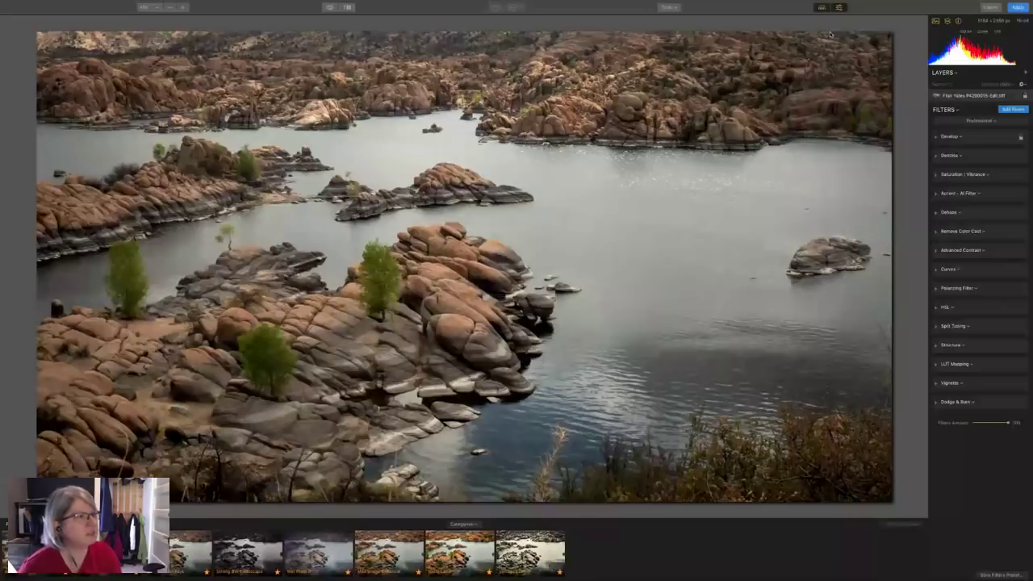
pyautogui.click(979, 121)
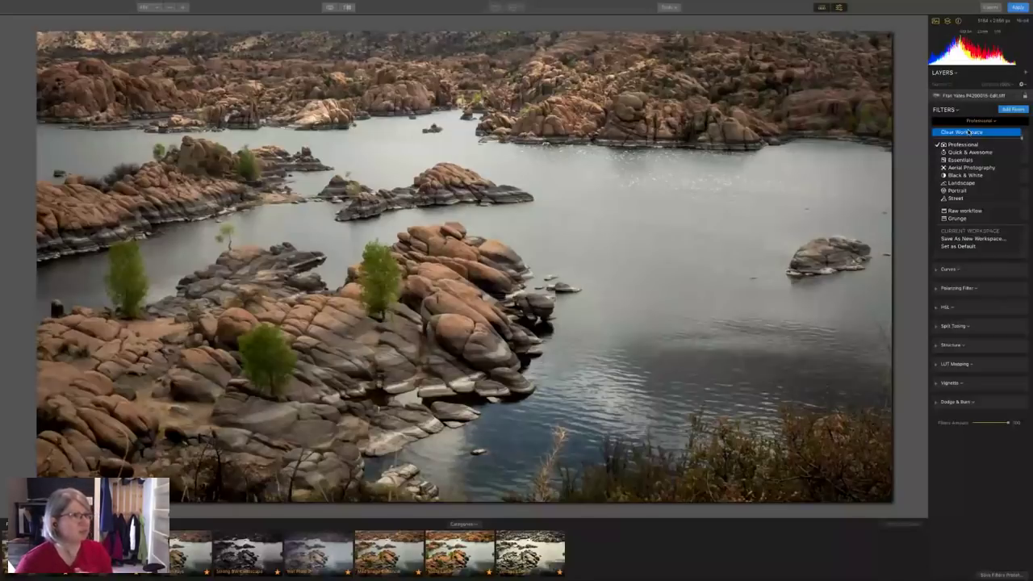
pyautogui.click(968, 131)
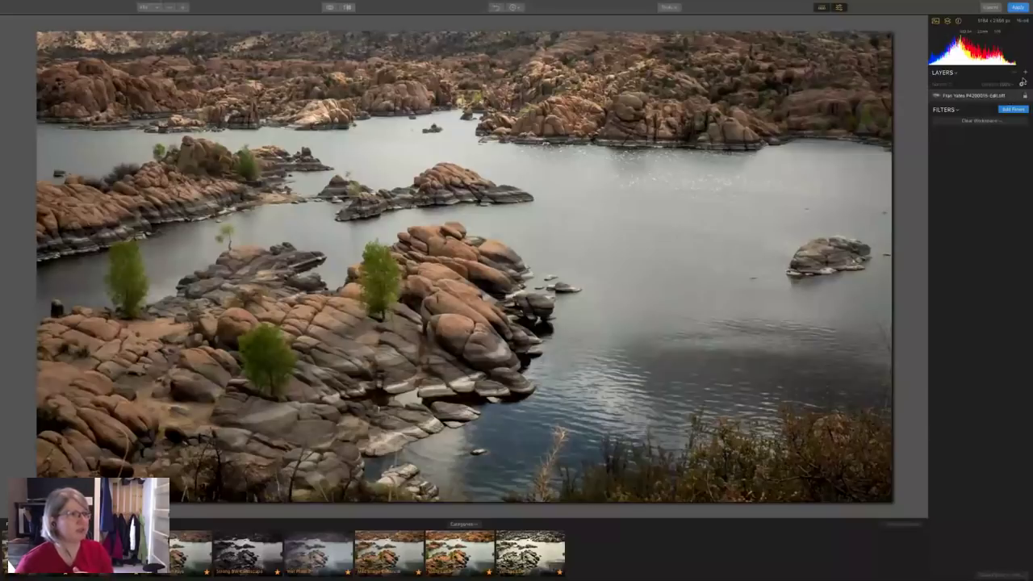
pyautogui.click(1025, 73)
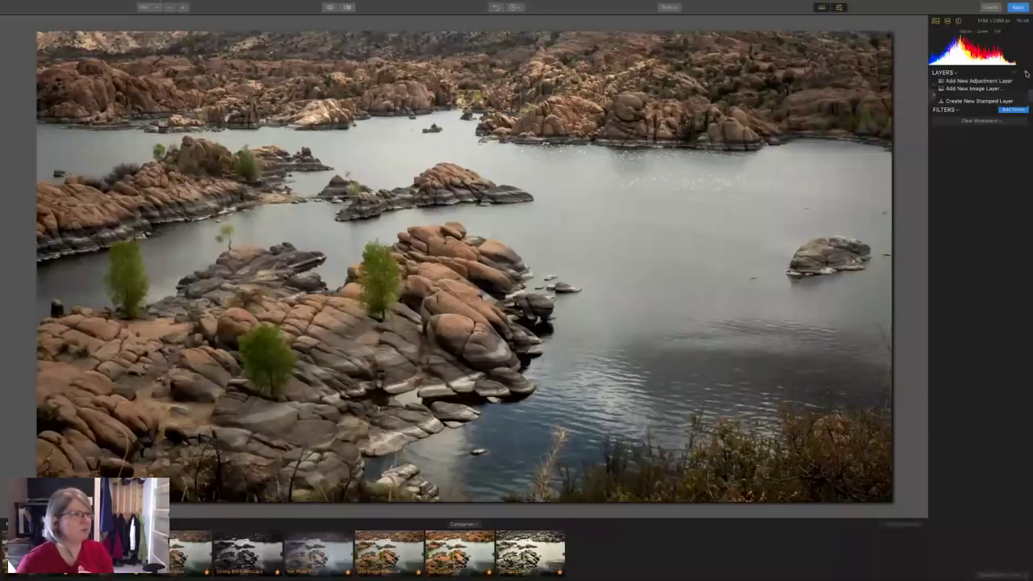
pyautogui.click(986, 82)
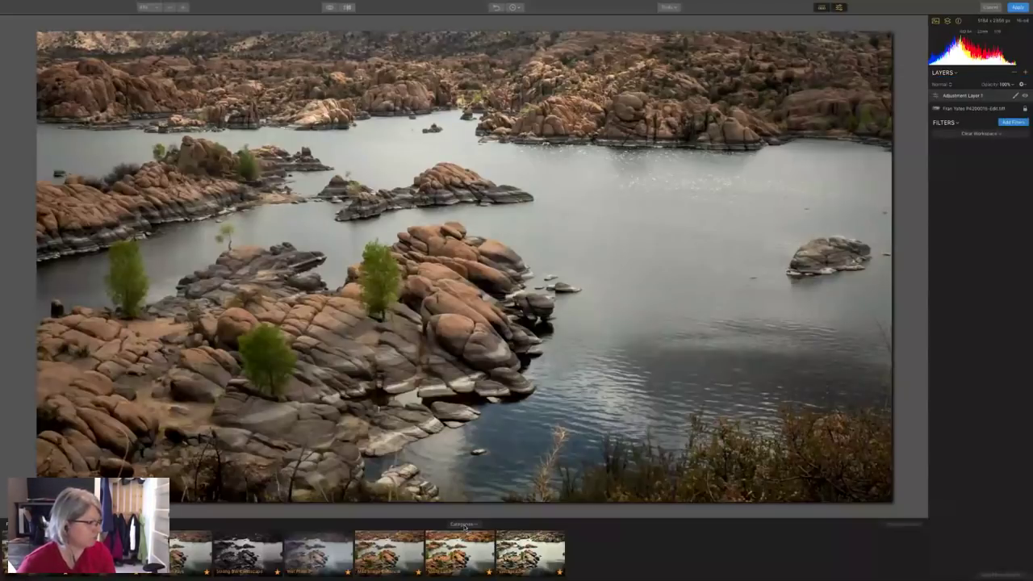
# Apply the Misty Land preset to the adjustment layer, try a lower amount before restoring 100, and hide the layer to compare.
pyautogui.click(464, 525)
pyautogui.click(359, 490)
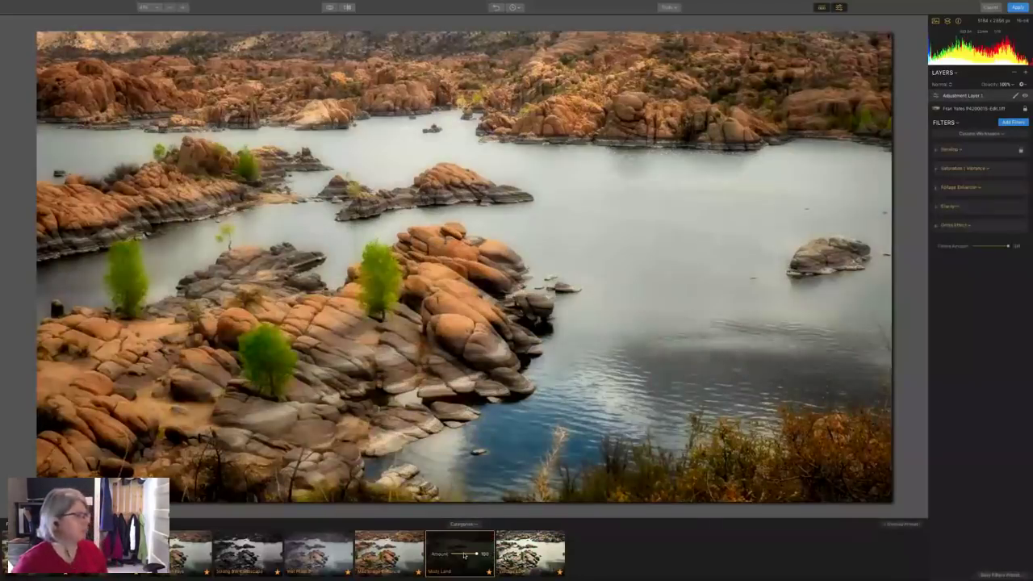
pyautogui.click(464, 555)
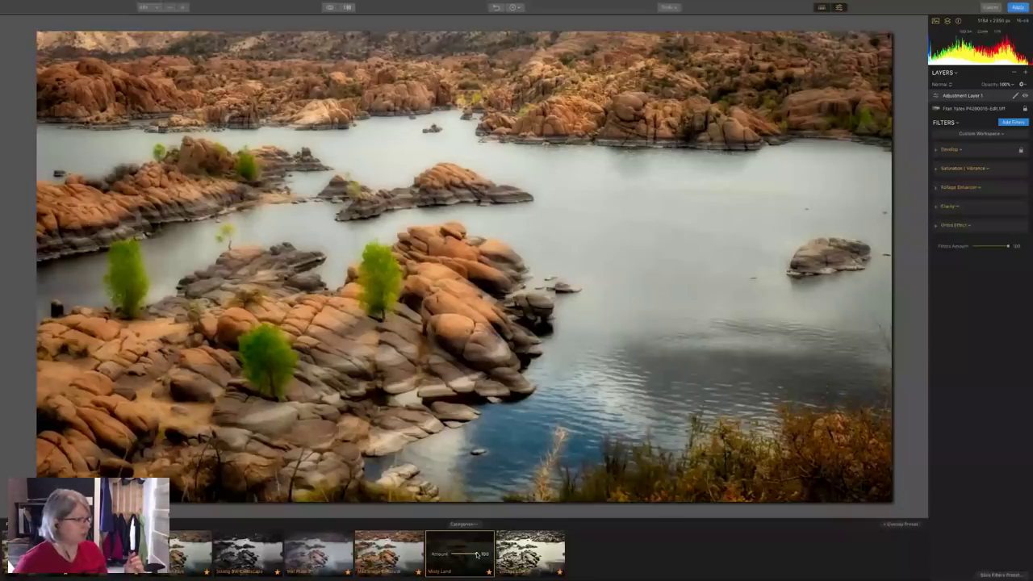
pyautogui.moveTo(476, 555); pyautogui.dragTo(471, 554)
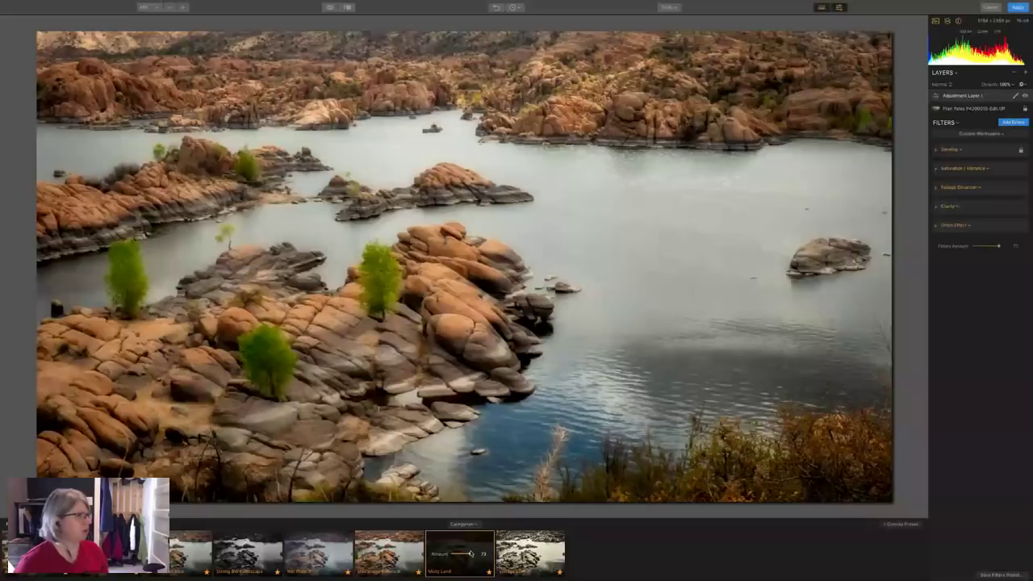
pyautogui.moveTo(471, 554); pyautogui.dragTo(489, 551)
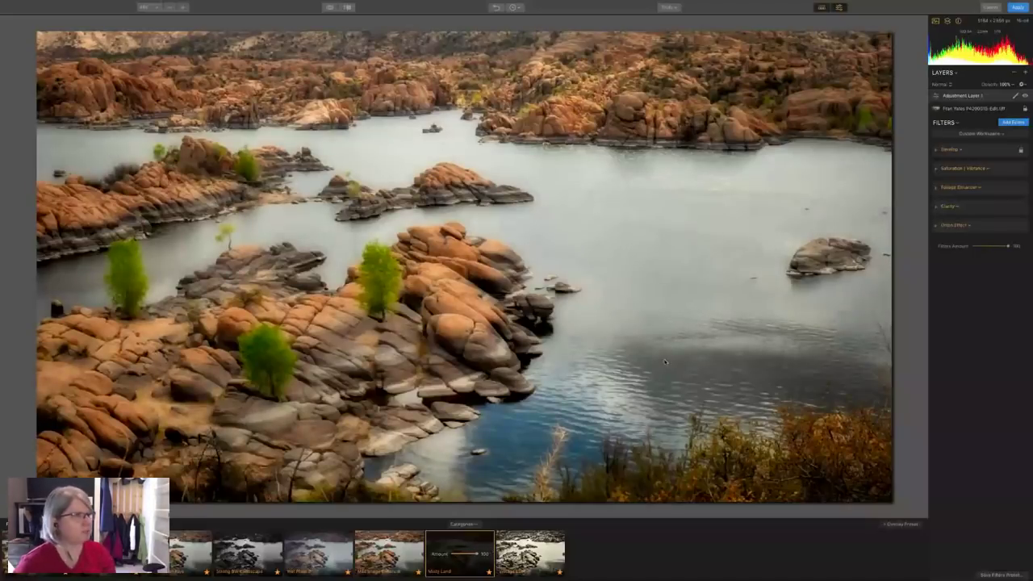
pyautogui.click(1024, 96)
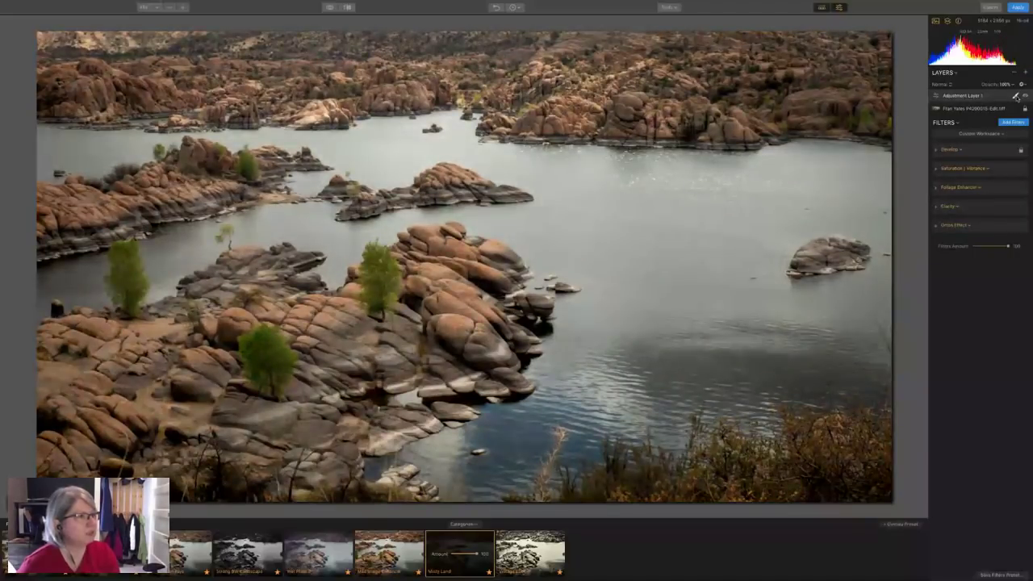
# Paint a brush mask on the adjustment layer to bring the preset effect into the water, reducing the brush size to 124.
pyautogui.click(1015, 96)
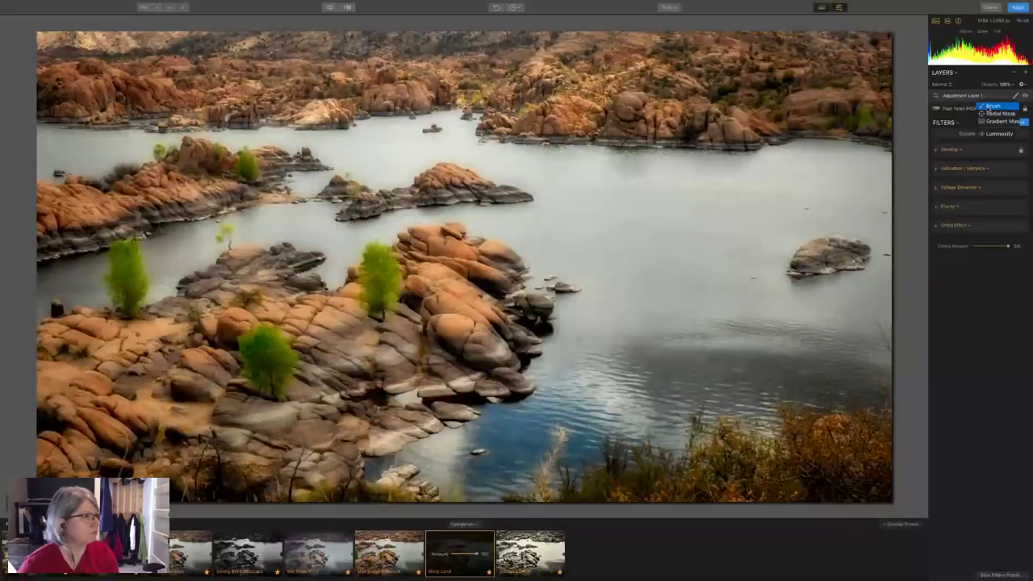
pyautogui.click(991, 106)
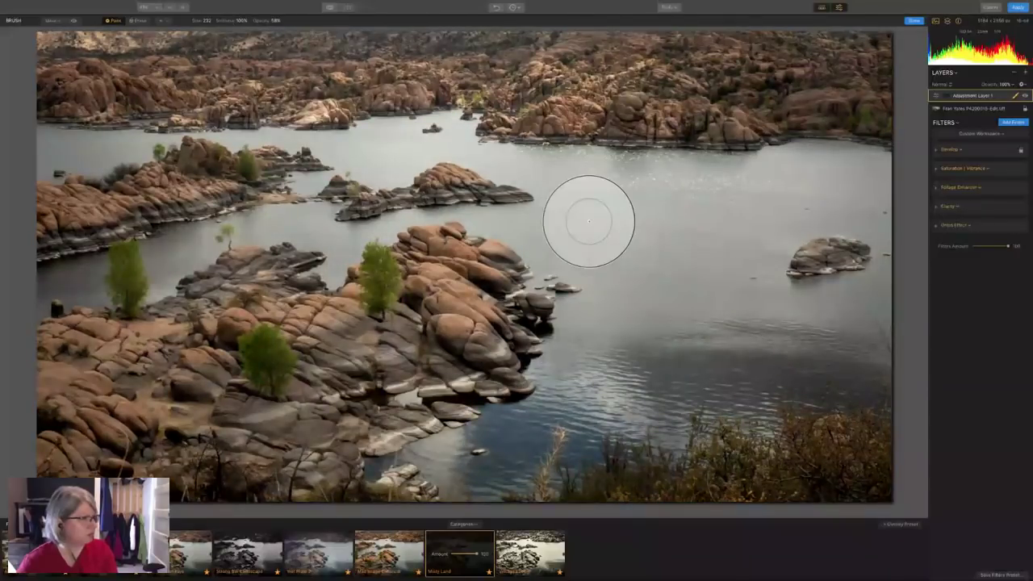
pyautogui.moveTo(589, 221)
pyautogui.mouseDown()
pyautogui.moveTo(599, 360)
pyautogui.moveTo(529, 430)
pyautogui.moveTo(844, 348)
pyautogui.moveTo(526, 417)
pyautogui.mouseUp()
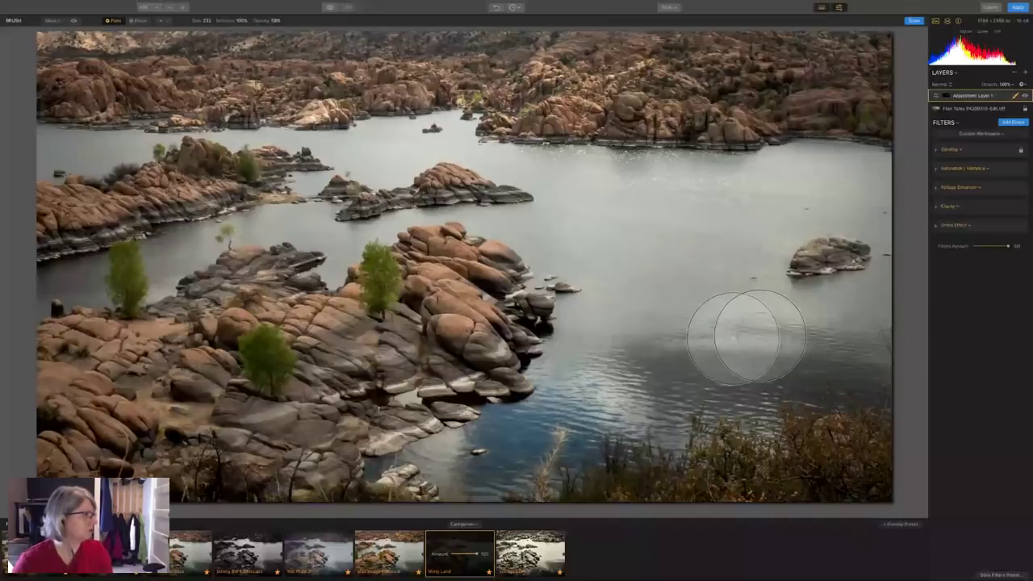
pyautogui.press('[')
pyautogui.press('[')
pyautogui.press('[')
pyautogui.press('[')
pyautogui.press('[')
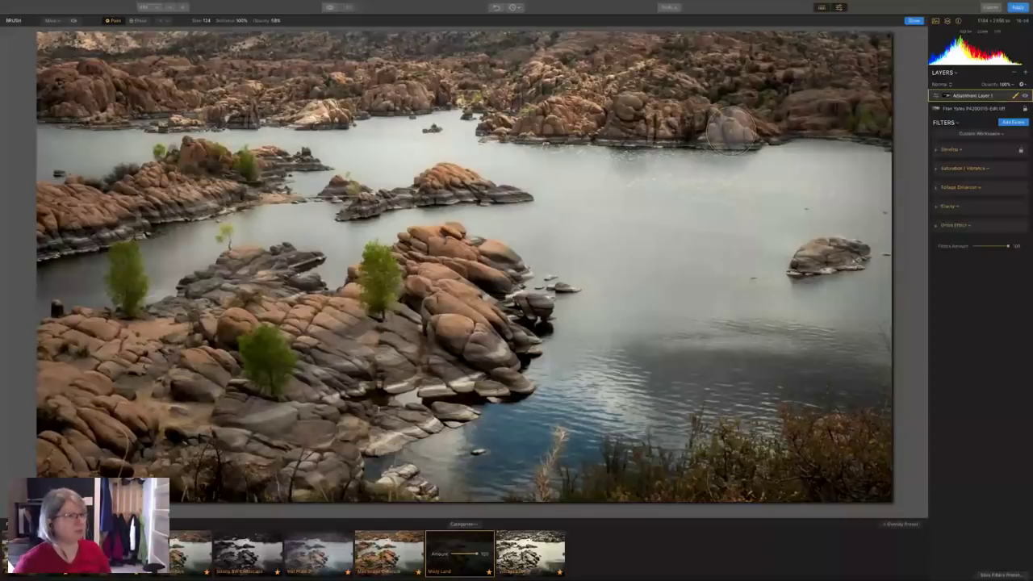
pyautogui.click(913, 20)
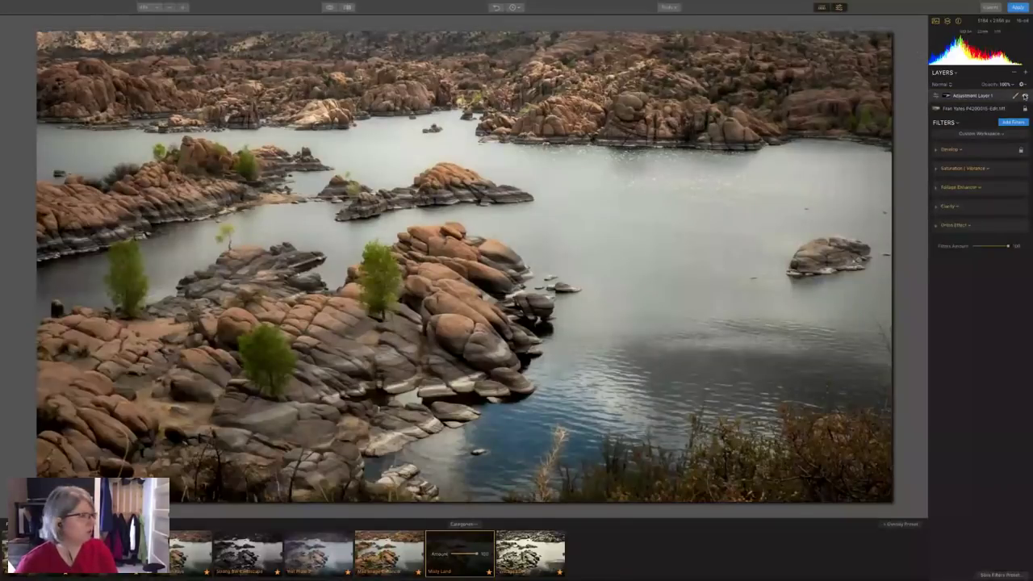
# Compare the photo with and without the masked adjustment layer, and check it against the original image.
pyautogui.click(1024, 96)
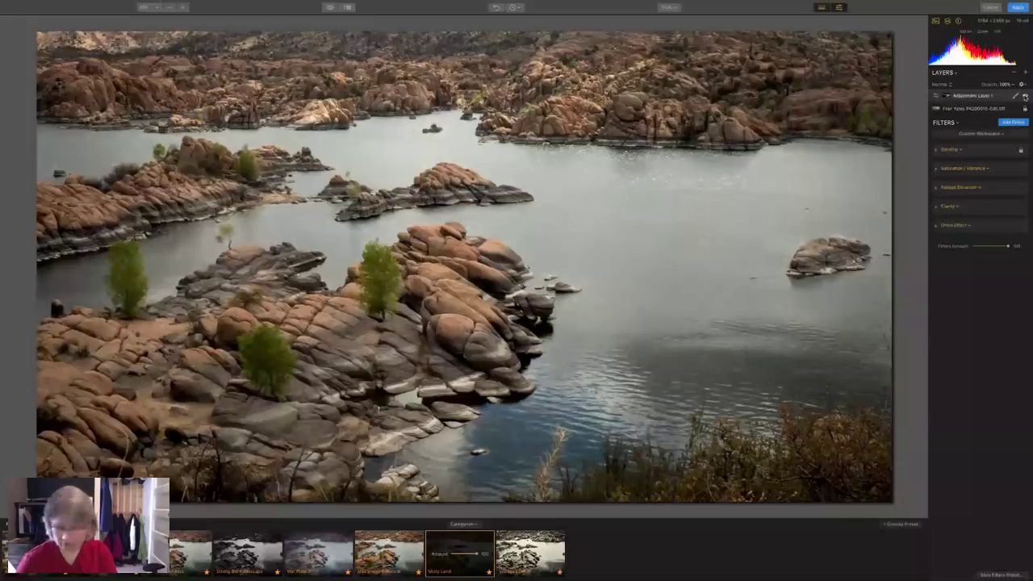
pyautogui.click(1024, 96)
pyautogui.press('\\')
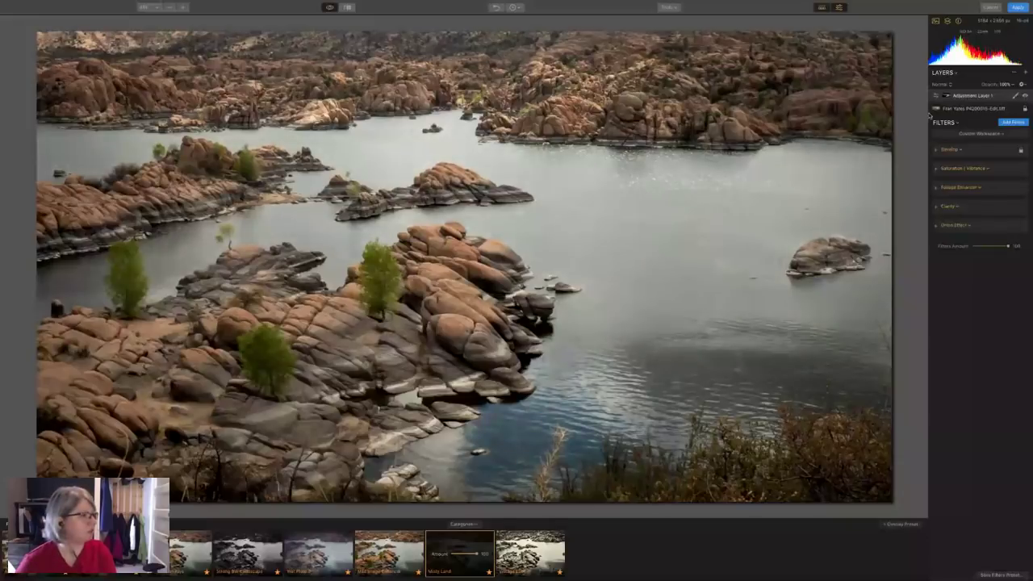
pyautogui.press('\\')
pyautogui.press('\\')
pyautogui.press('\\')
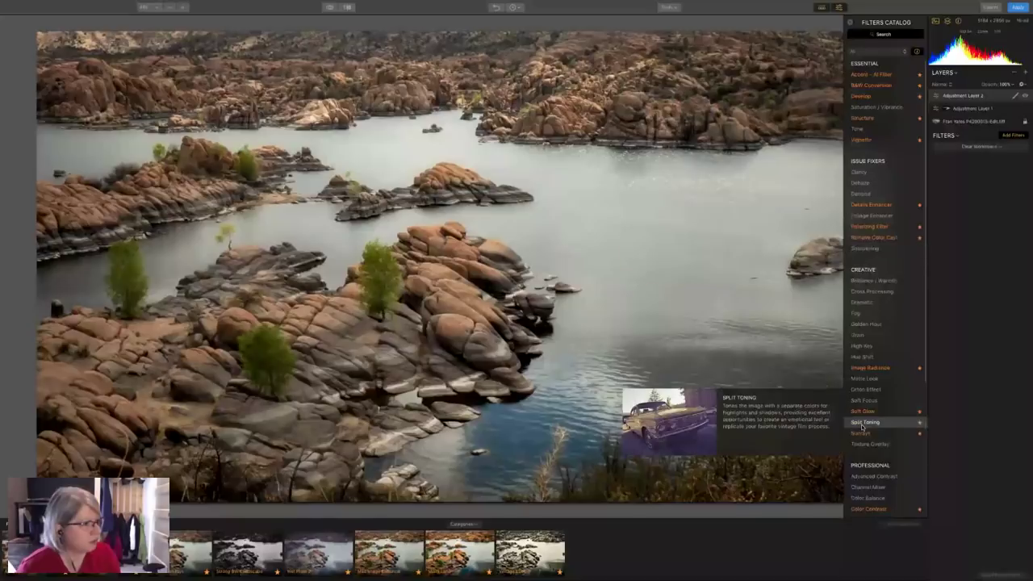
# Add the Dodge & Burn and Details Enhancer filters from the filters catalog to the second adjustment layer.
pyautogui.scroll(-3, 862, 428)
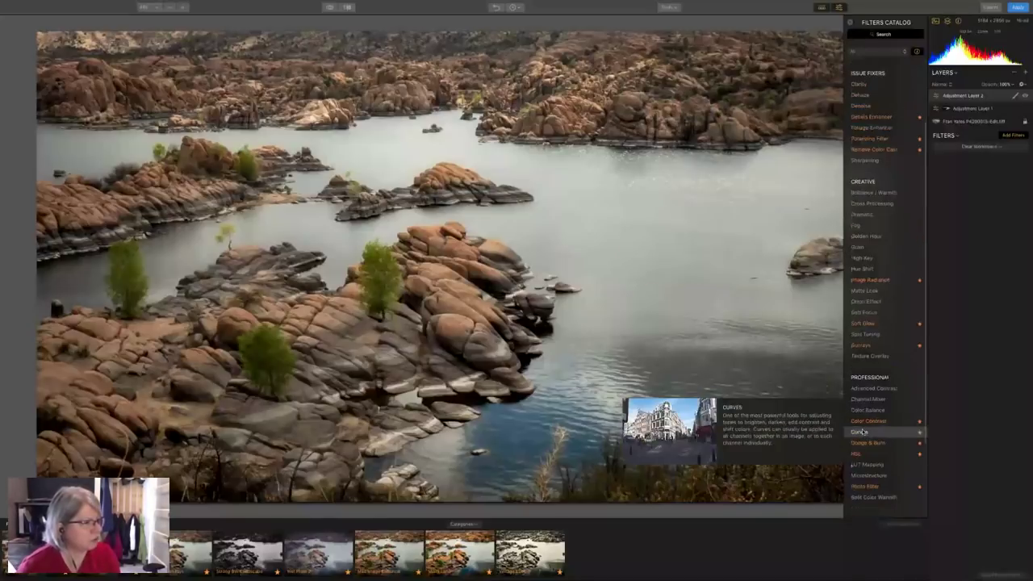
pyautogui.click(862, 442)
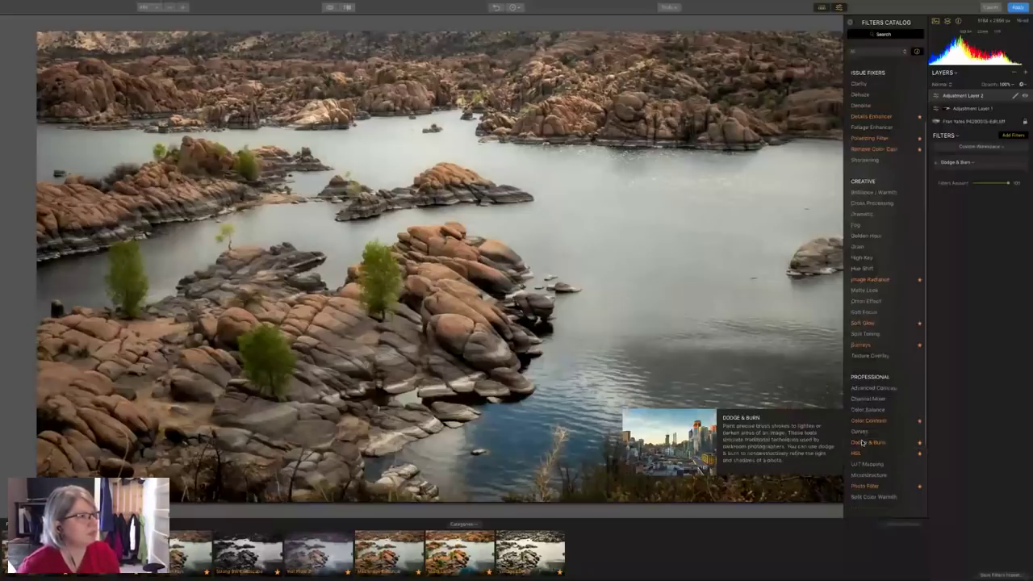
pyautogui.scroll(2, 871, 242)
pyautogui.click(870, 204)
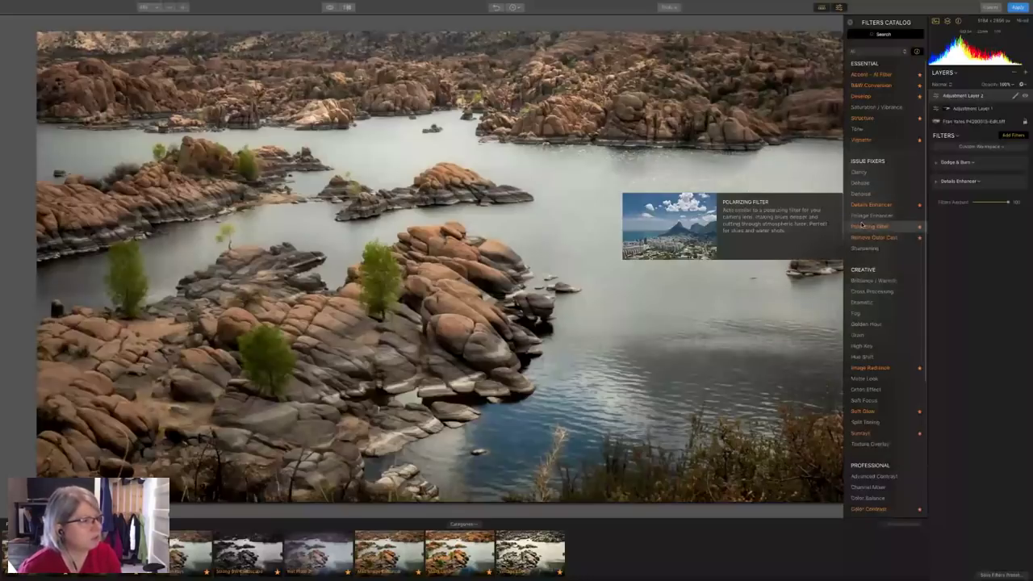
pyautogui.scroll(-2, 861, 224)
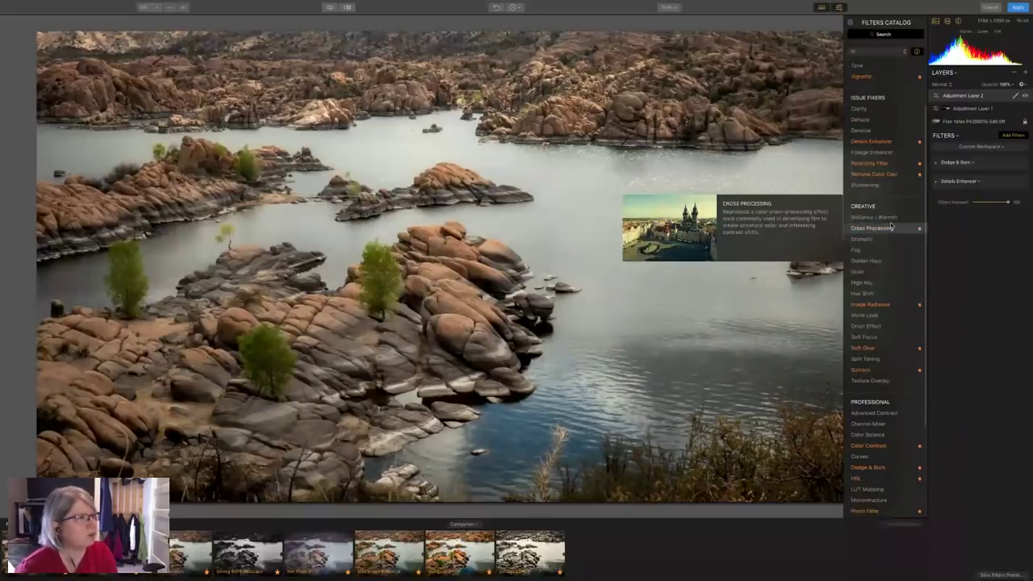
pyautogui.click(850, 24)
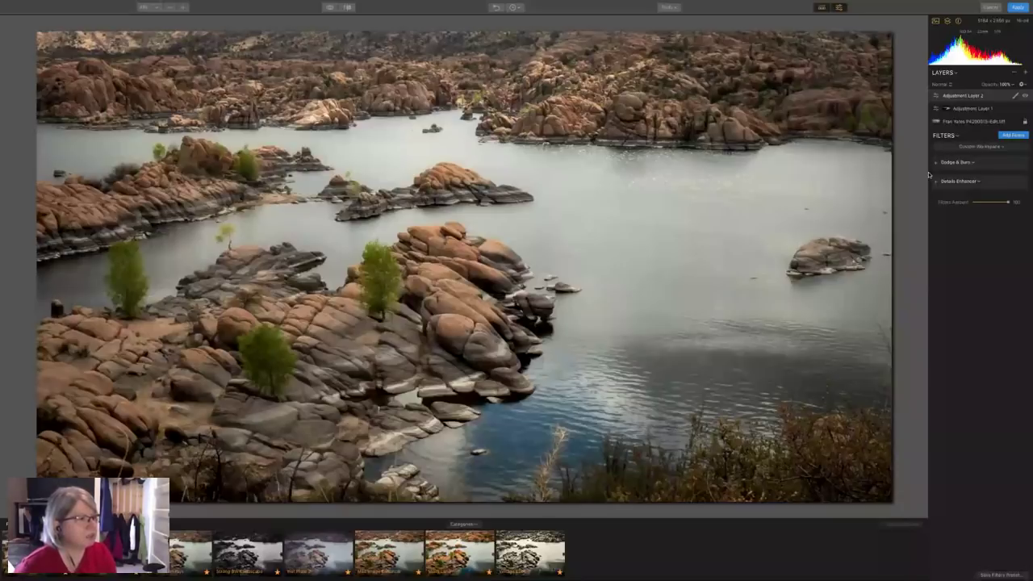
# Try different Details Enhancer strengths, raising the Small and Medium details and setting Large to 15.
pyautogui.click(938, 181)
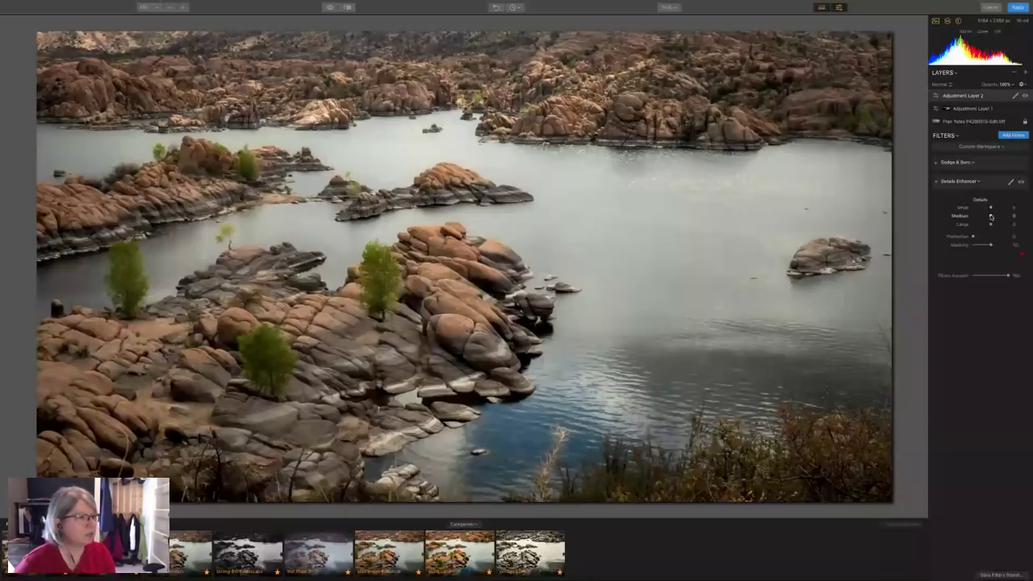
pyautogui.moveTo(990, 215); pyautogui.dragTo(869, 206)
pyautogui.doubleClick(991, 215)
pyautogui.moveTo(991, 208); pyautogui.dragTo(1019, 207)
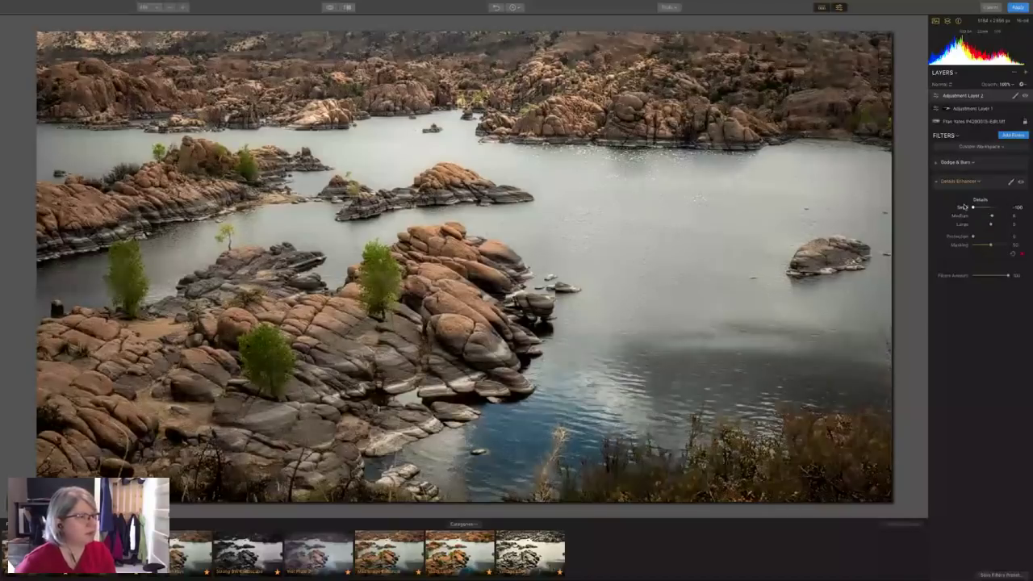
pyautogui.moveTo(1009, 207); pyautogui.dragTo(990, 207)
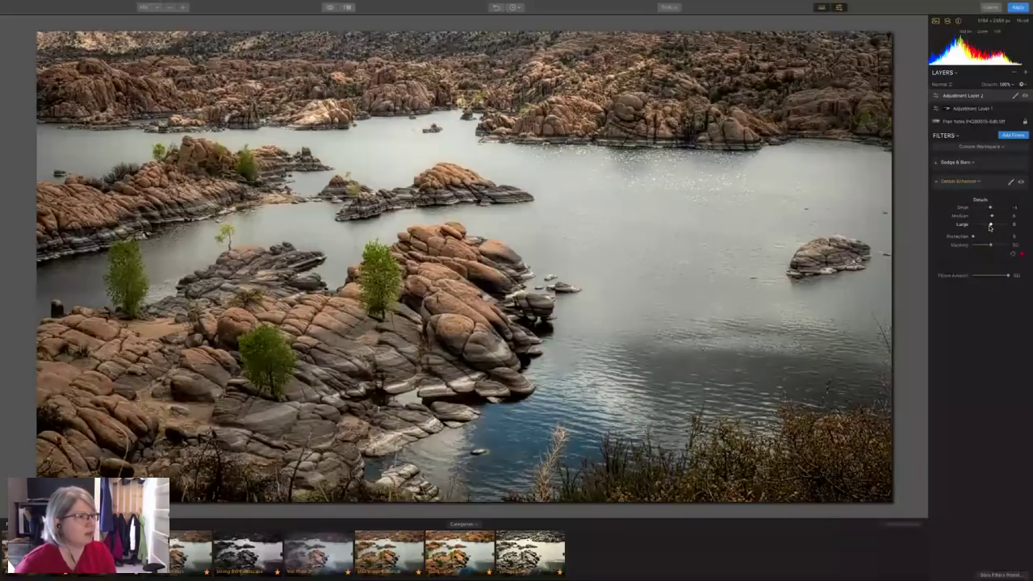
pyautogui.moveTo(991, 225)
pyautogui.mouseDown()
pyautogui.moveTo(1008, 225)
pyautogui.moveTo(987, 225)
pyautogui.mouseUp()
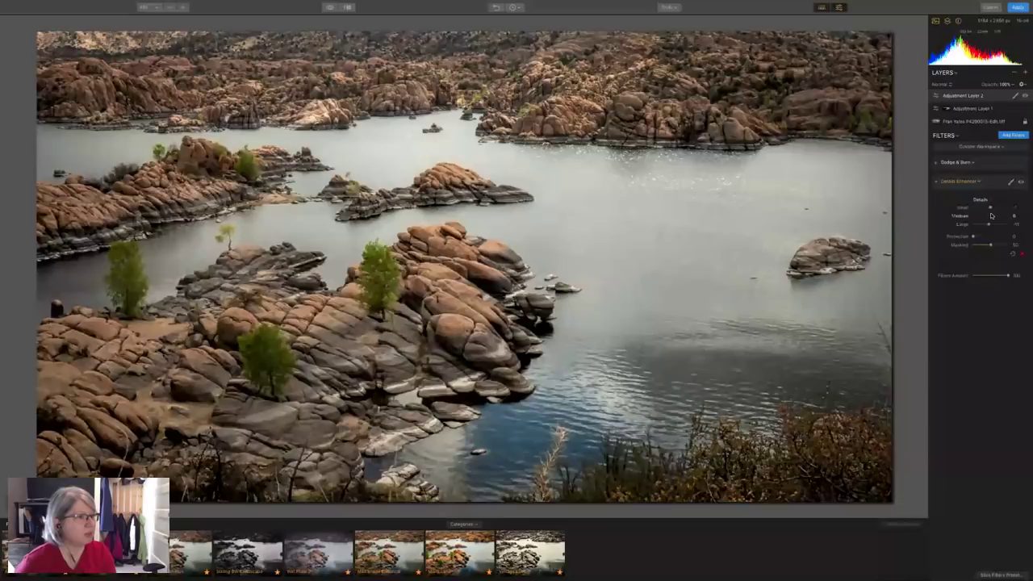
pyautogui.moveTo(990, 207); pyautogui.dragTo(993, 226)
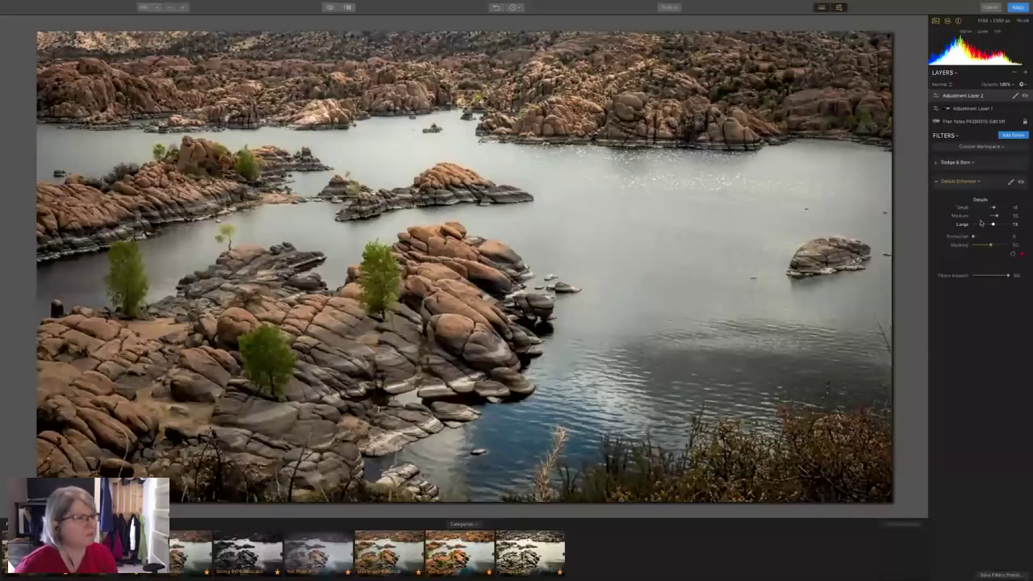
# Add a brush mask to the Details Enhancer filter and paint the effect onto selected rocks with brush size 124.
pyautogui.click(1011, 182)
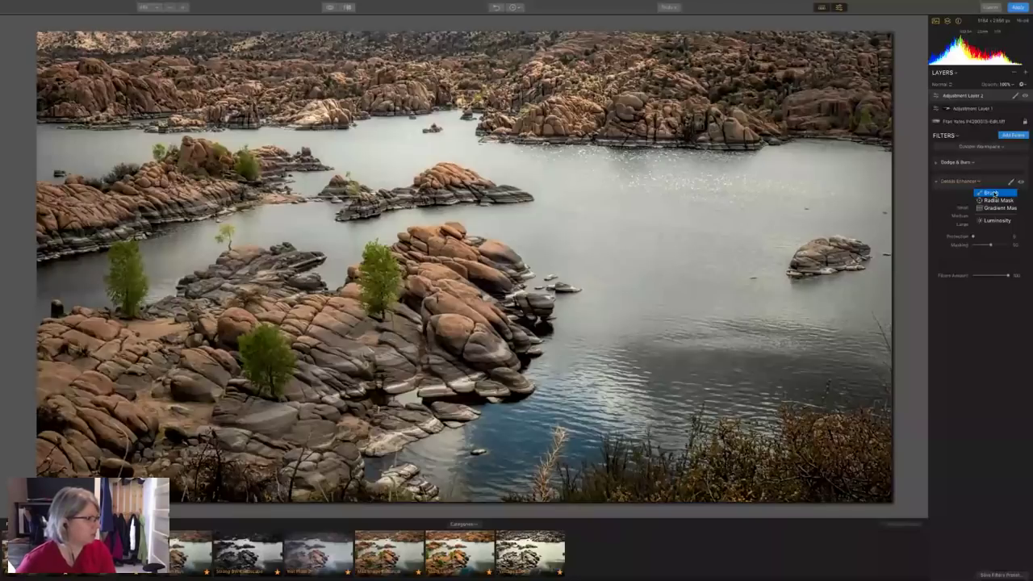
pyautogui.click(990, 193)
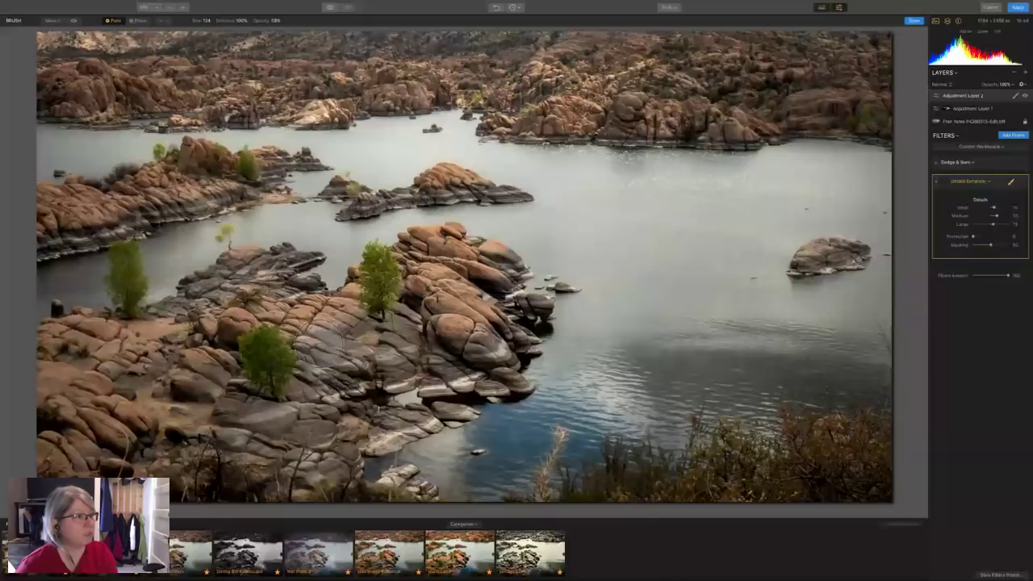
pyautogui.click(914, 21)
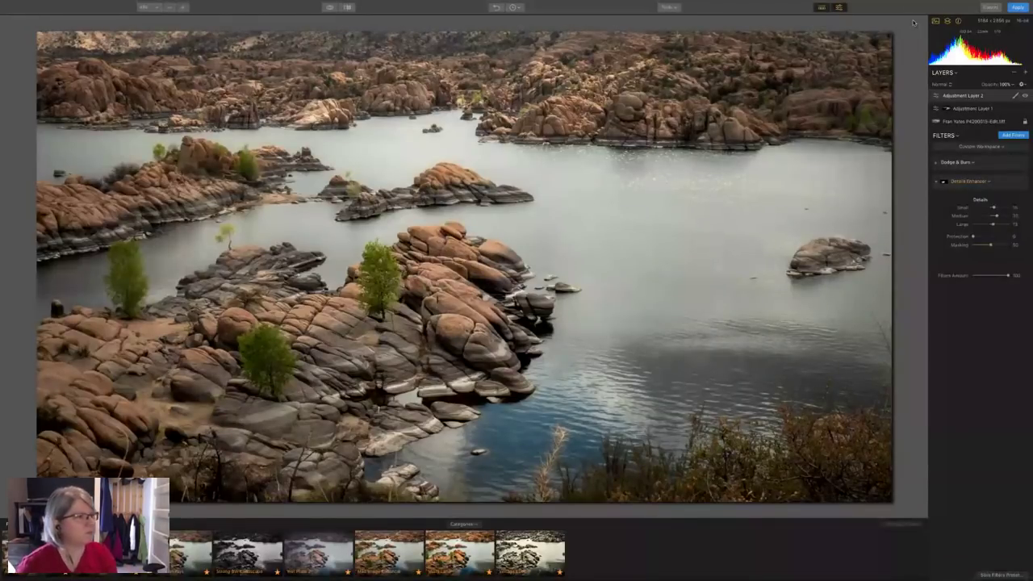
# Paint lightening strokes on the foreground rocks with the Dodge & Burn filter at brush size 64 and strength 34%.
pyautogui.click(936, 163)
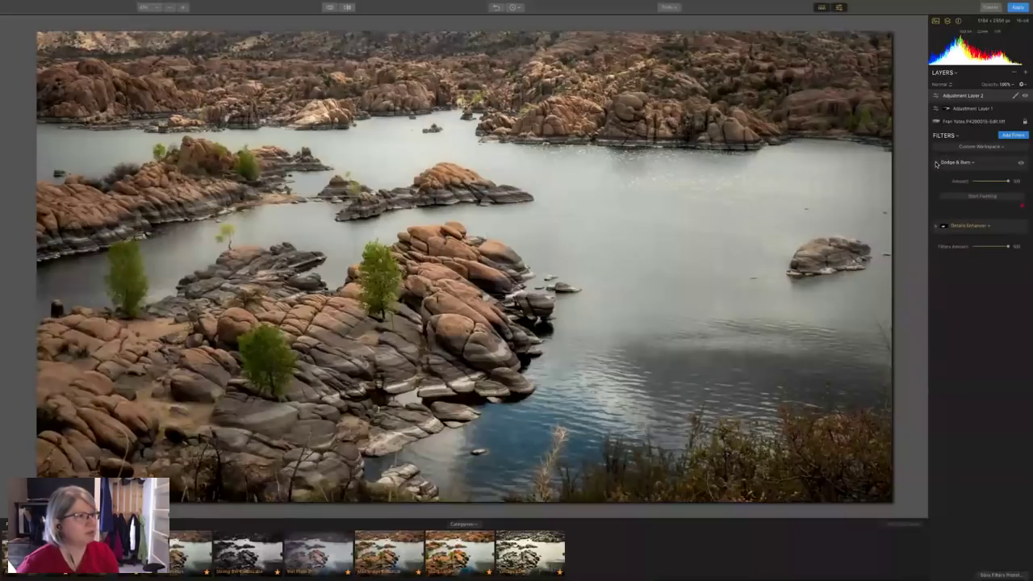
pyautogui.click(980, 196)
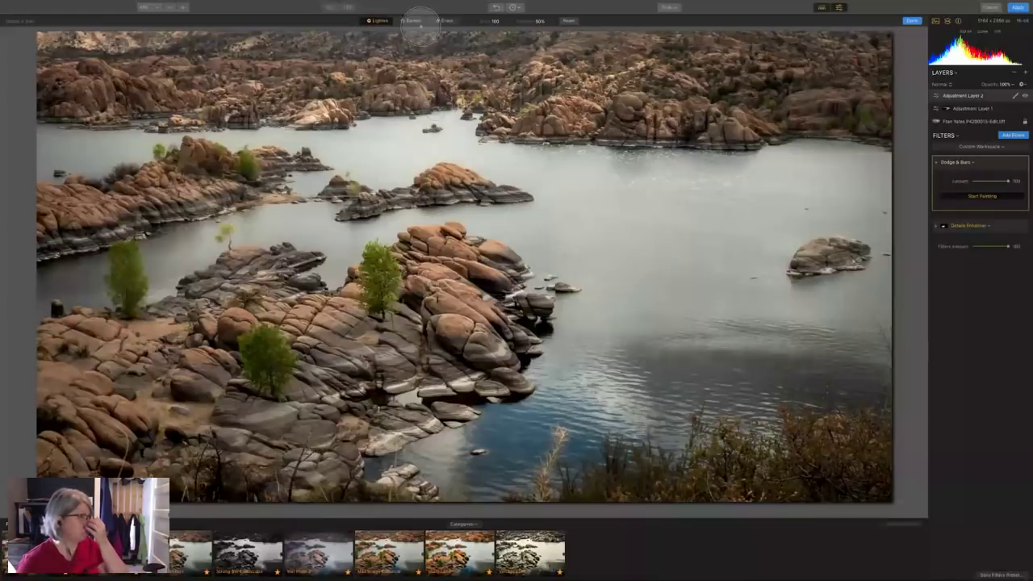
pyautogui.click(539, 21)
pyautogui.click(556, 30)
pyautogui.moveTo(555, 30); pyautogui.dragTo(553, 29)
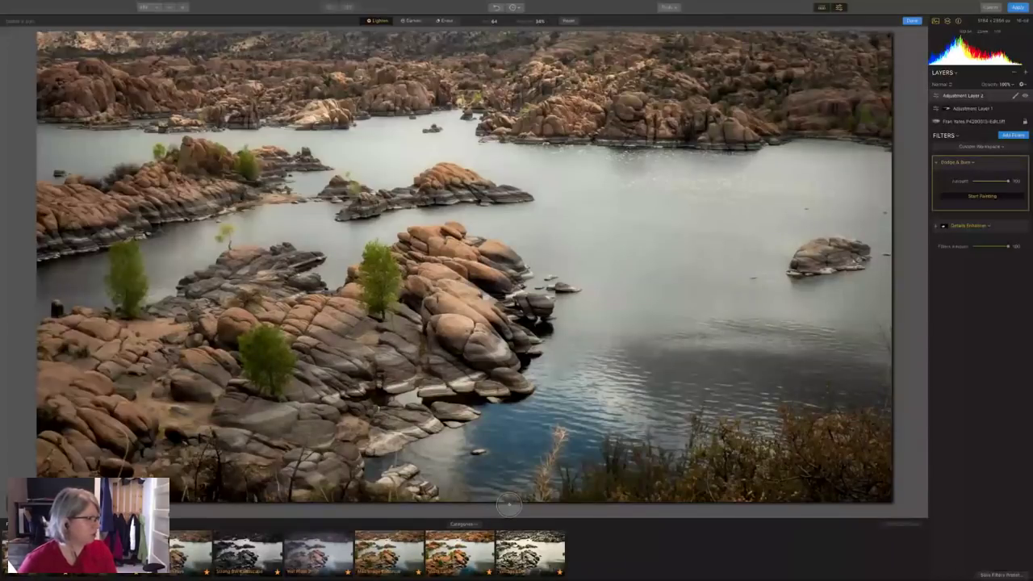
pyautogui.moveTo(282, 290)
pyautogui.mouseDown()
pyautogui.moveTo(353, 289)
pyautogui.moveTo(272, 310)
pyautogui.mouseUp()
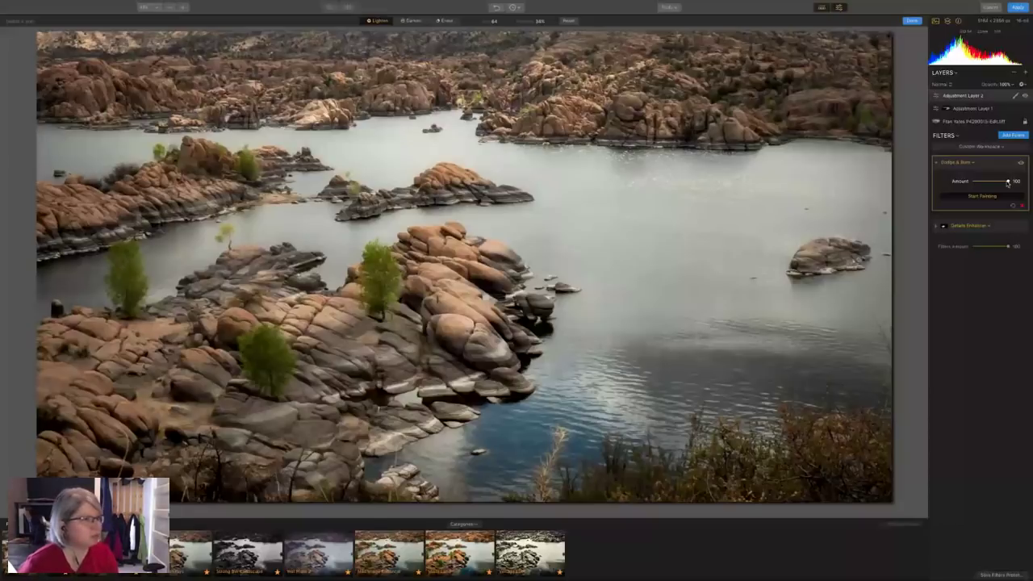
# Reduce the Dodge & Burn amount to about 30 and set the filter's blend mode to Lighten.
pyautogui.moveTo(1007, 181); pyautogui.dragTo(990, 182)
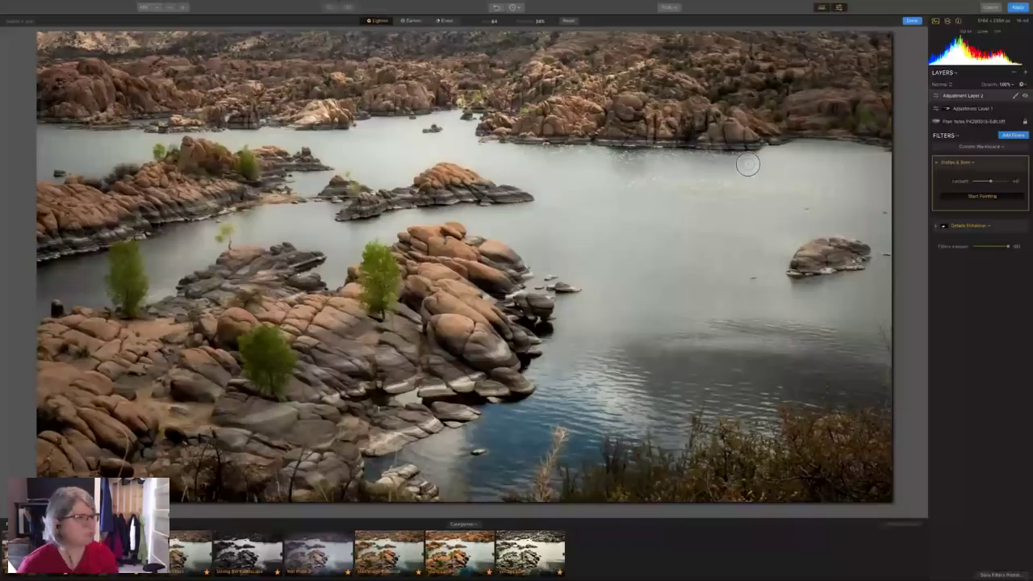
pyautogui.click(983, 182)
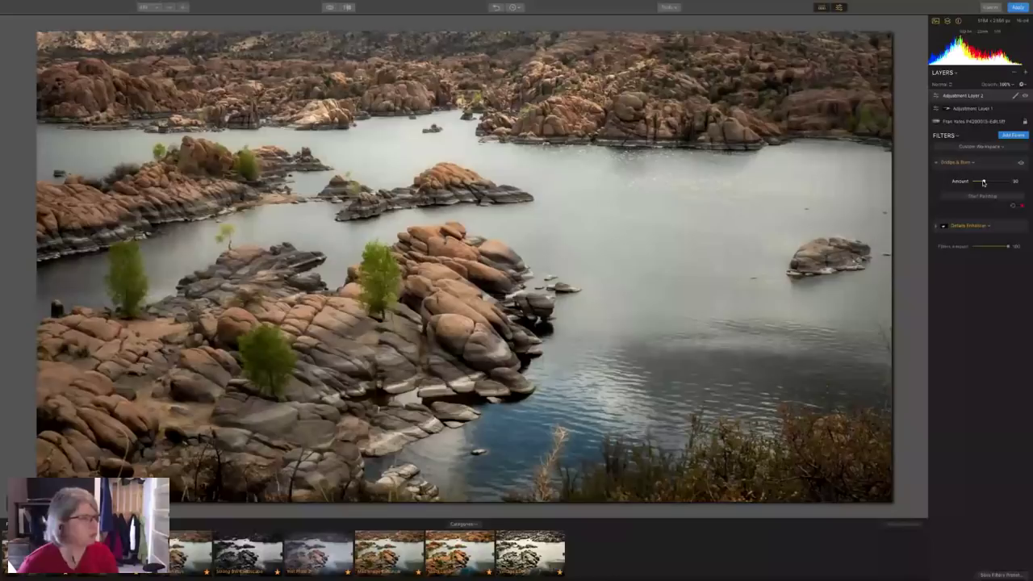
pyautogui.click(957, 162)
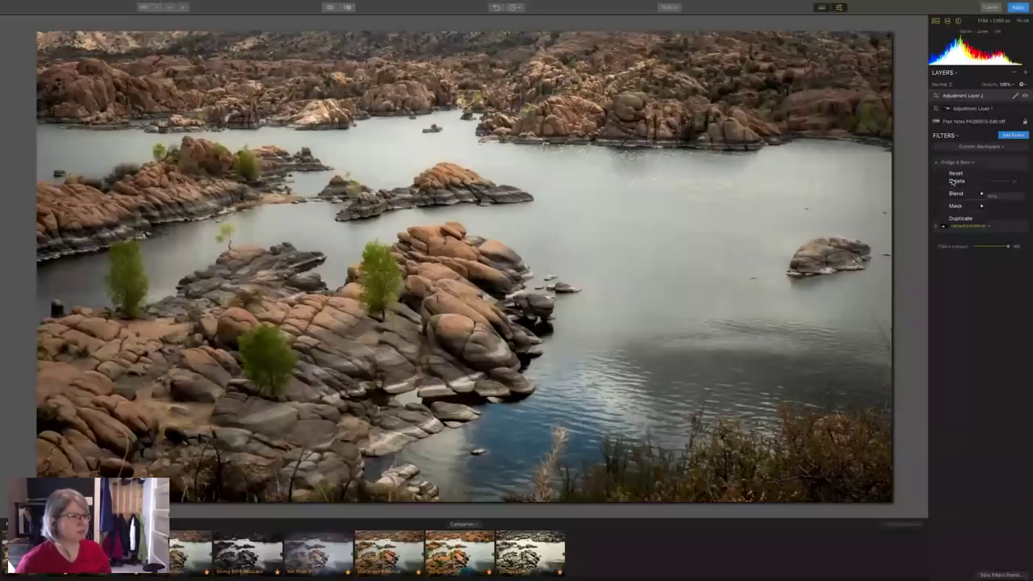
pyautogui.moveTo(955, 193)
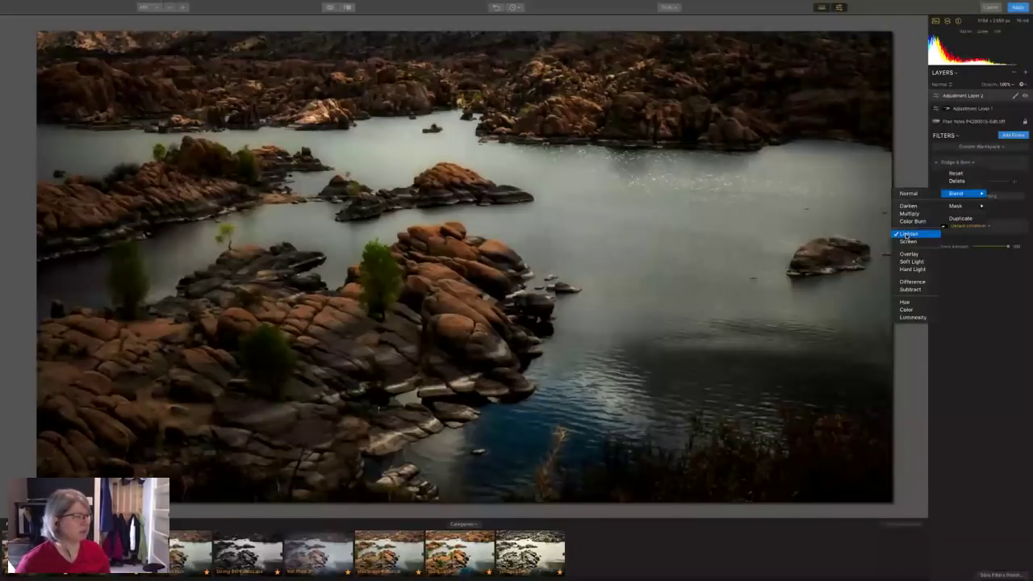
pyautogui.click(907, 234)
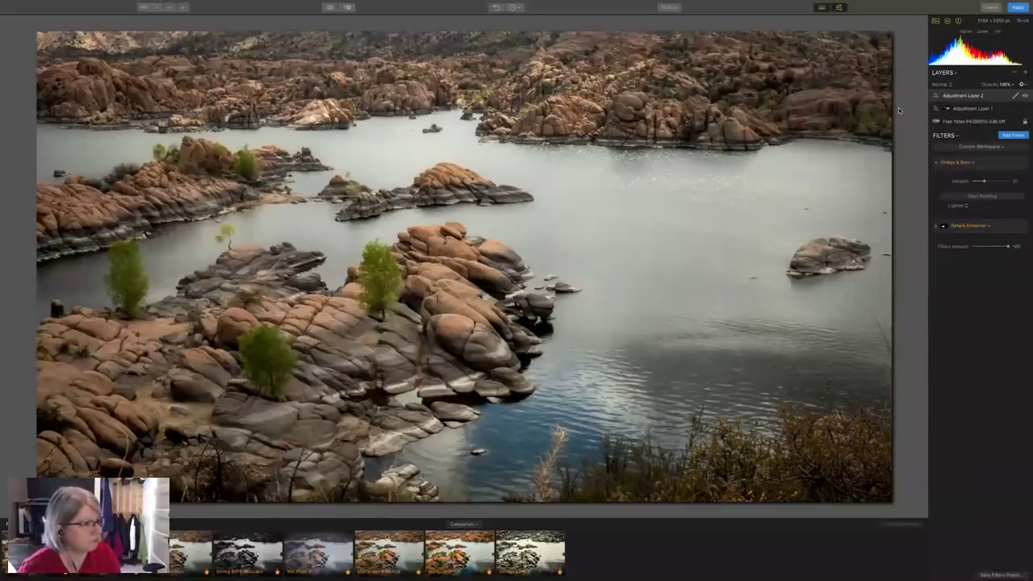
# Add the Color Contrast filter from the favorites in the filters catalog and set its Amount to about 30.
pyautogui.click(1012, 134)
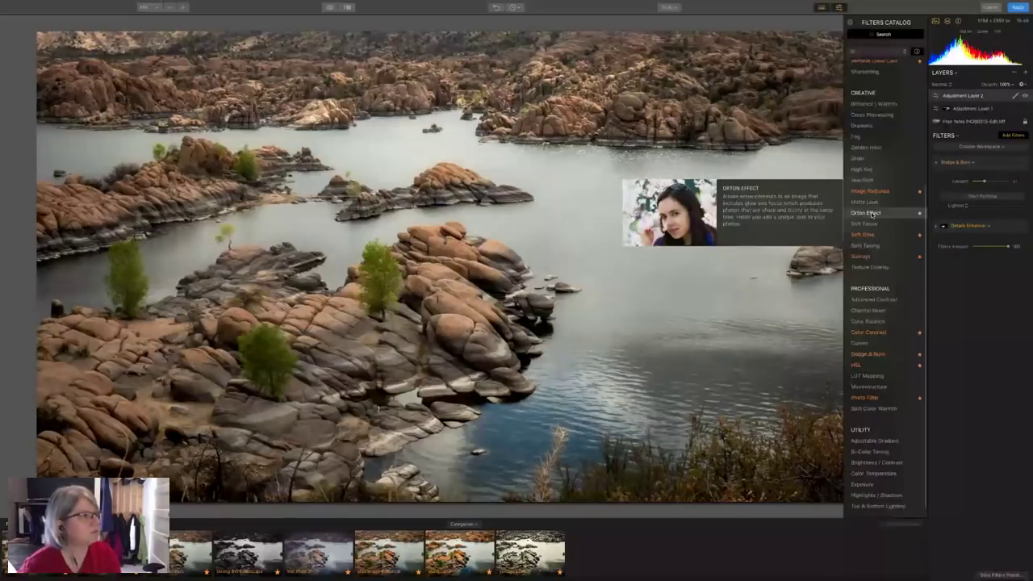
pyautogui.click(877, 51)
pyautogui.click(869, 63)
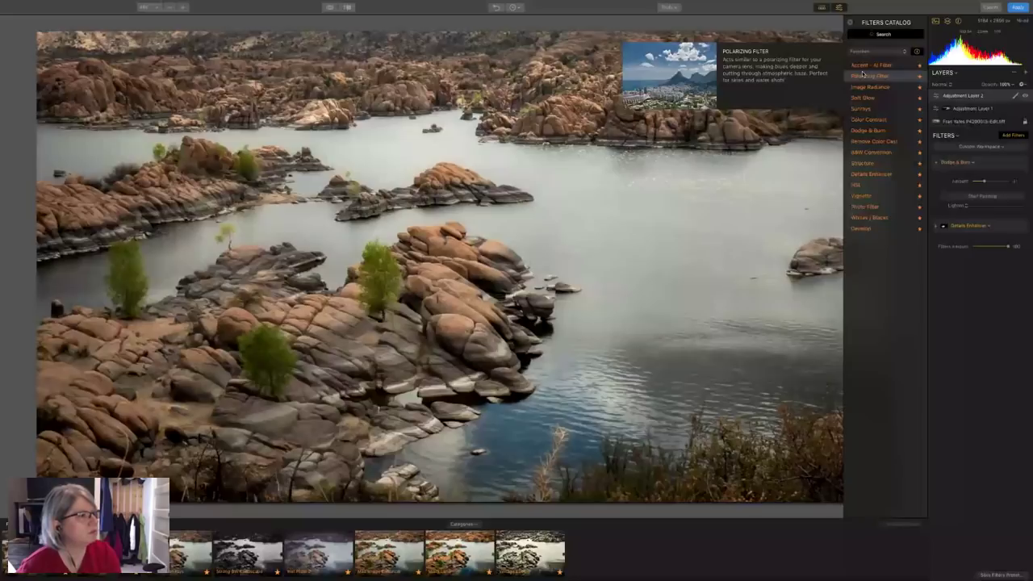
pyautogui.click(861, 121)
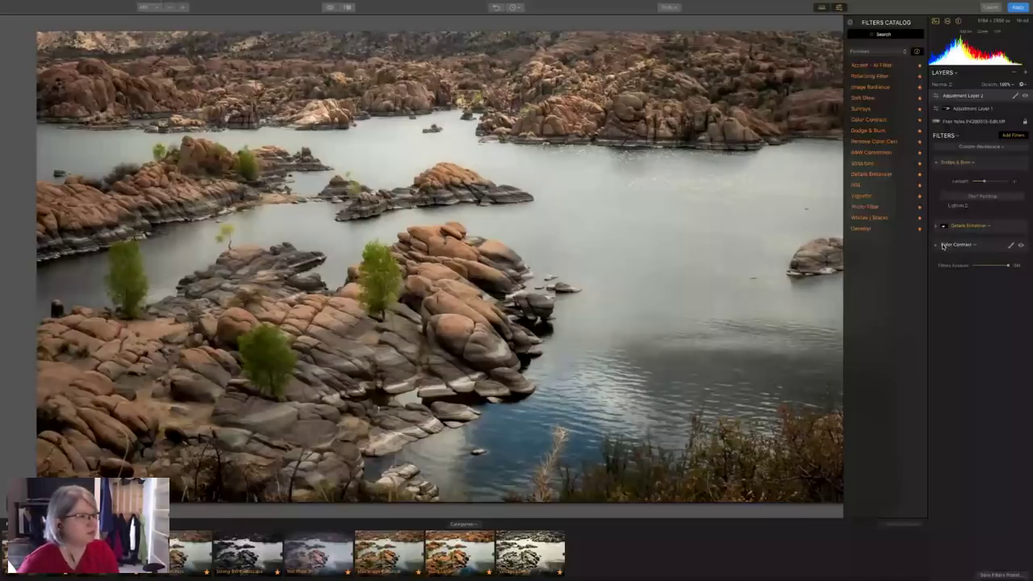
pyautogui.click(942, 245)
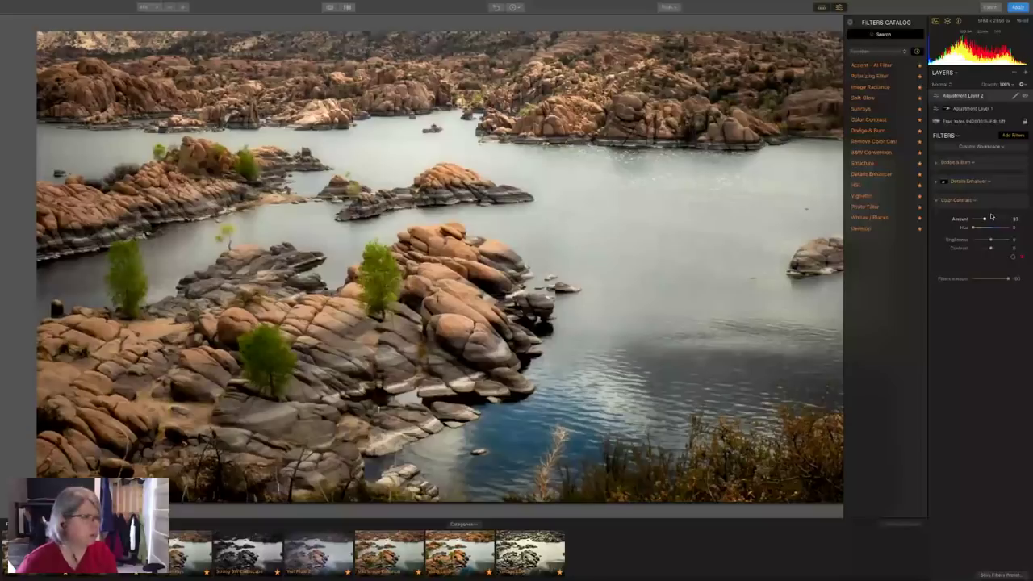
pyautogui.moveTo(991, 217); pyautogui.dragTo(980, 218)
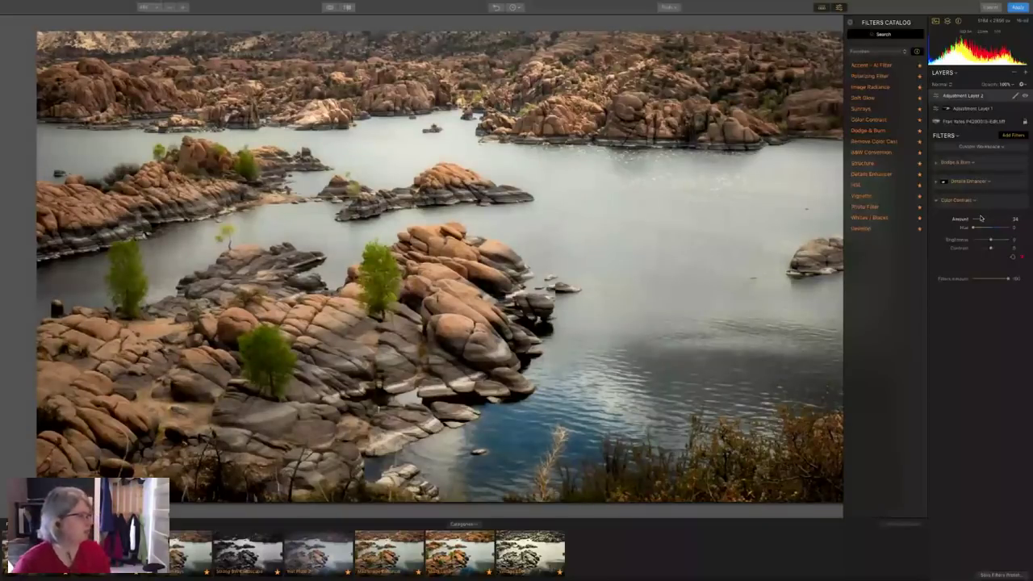
pyautogui.moveTo(980, 218); pyautogui.dragTo(984, 219)
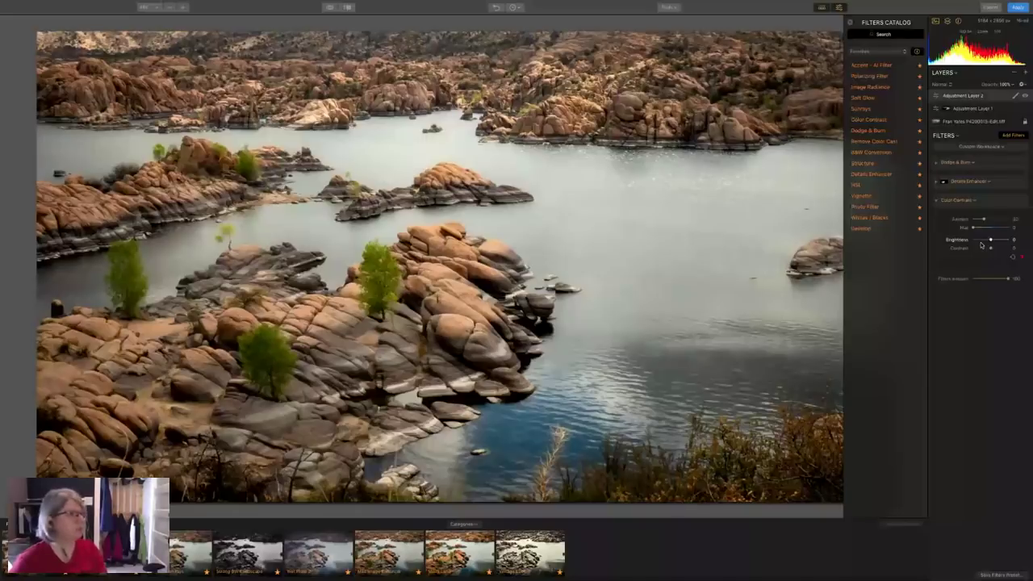
# Erase the Color Contrast effect from the distant hills with a 100% opacity brush mask, and apply the edit back to Lightroom.
pyautogui.click(1011, 201)
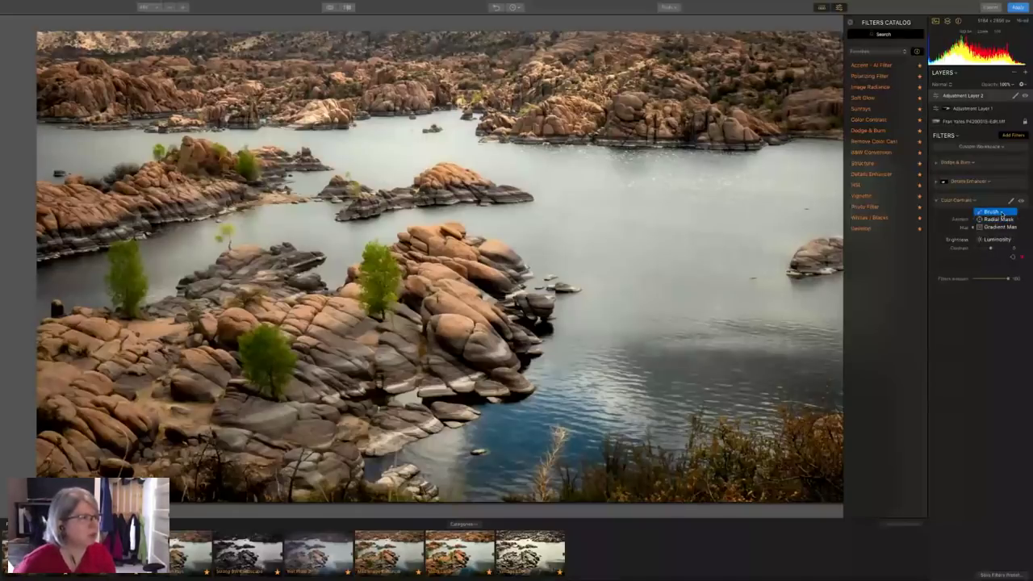
pyautogui.click(994, 211)
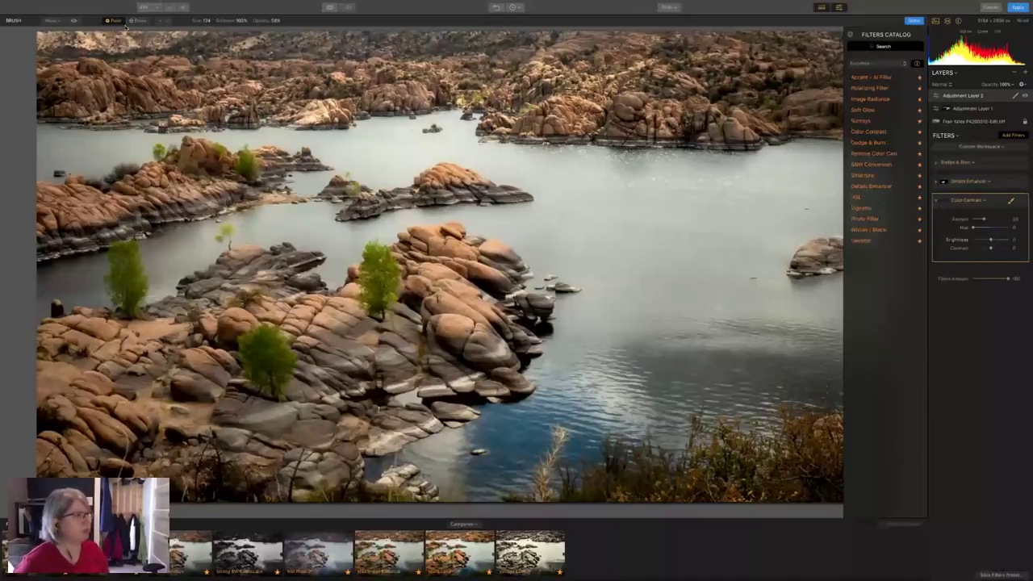
pyautogui.click(135, 20)
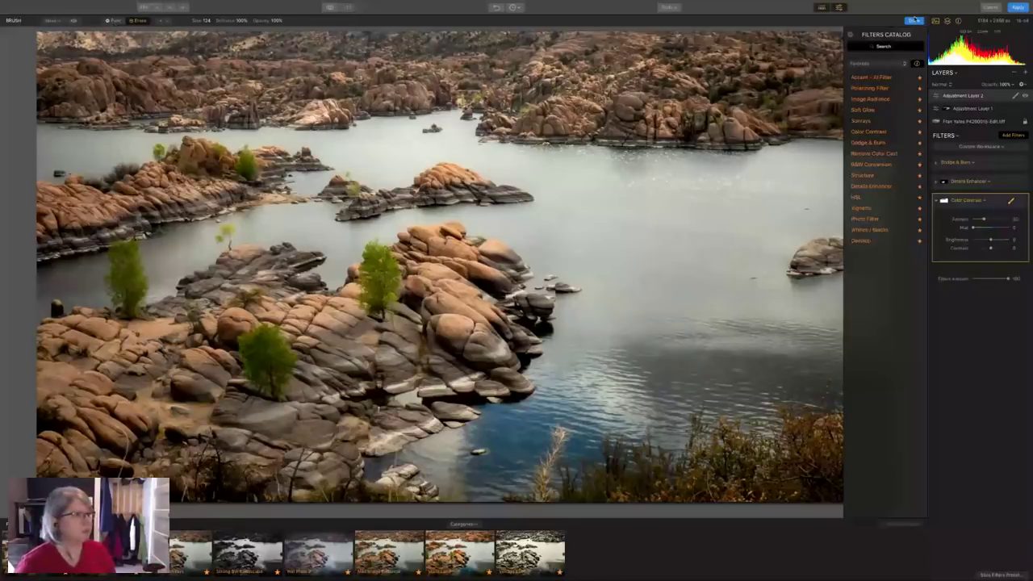
pyautogui.click(914, 19)
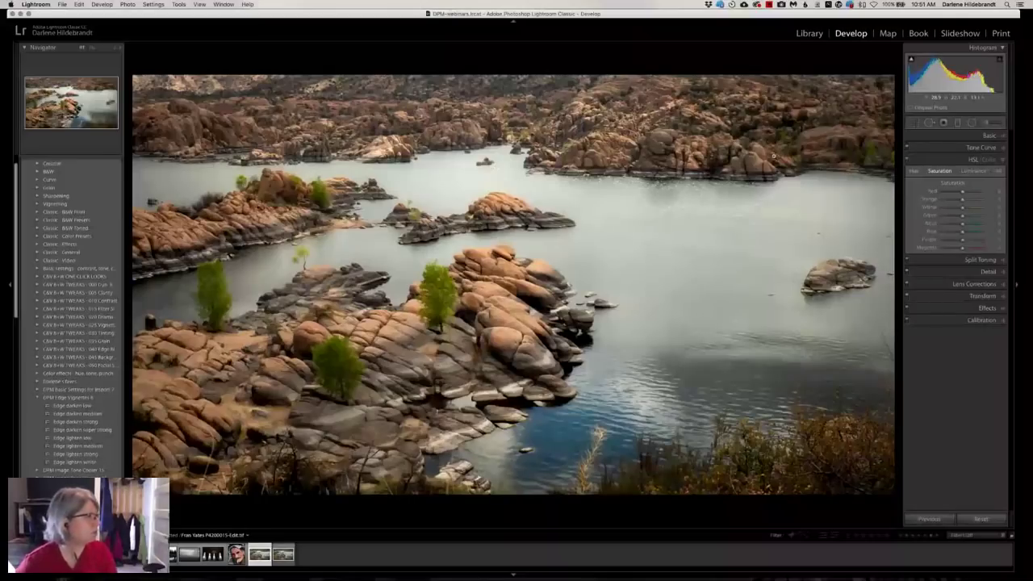
# Compare the Luminar-edited lake photo with the original raw version at full view in the Lightroom library.
pyautogui.press('g')
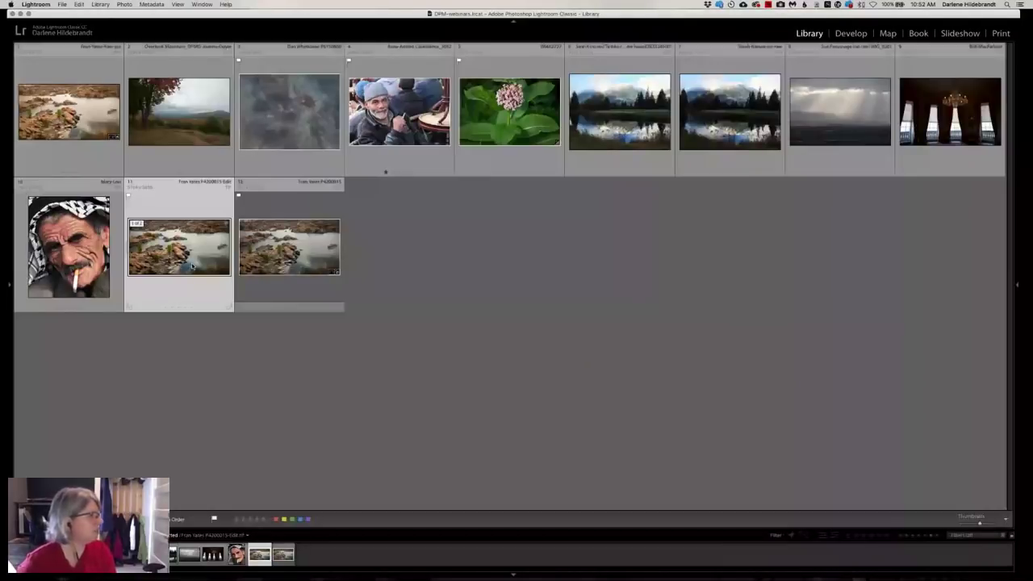
pyautogui.press('Right')
pyautogui.press('e')
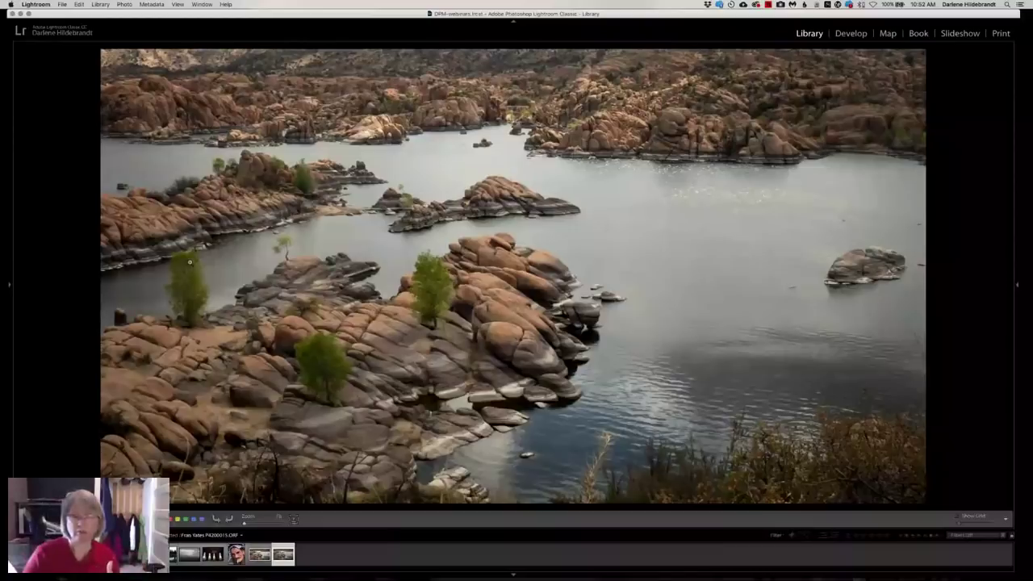
pyautogui.press('Right')
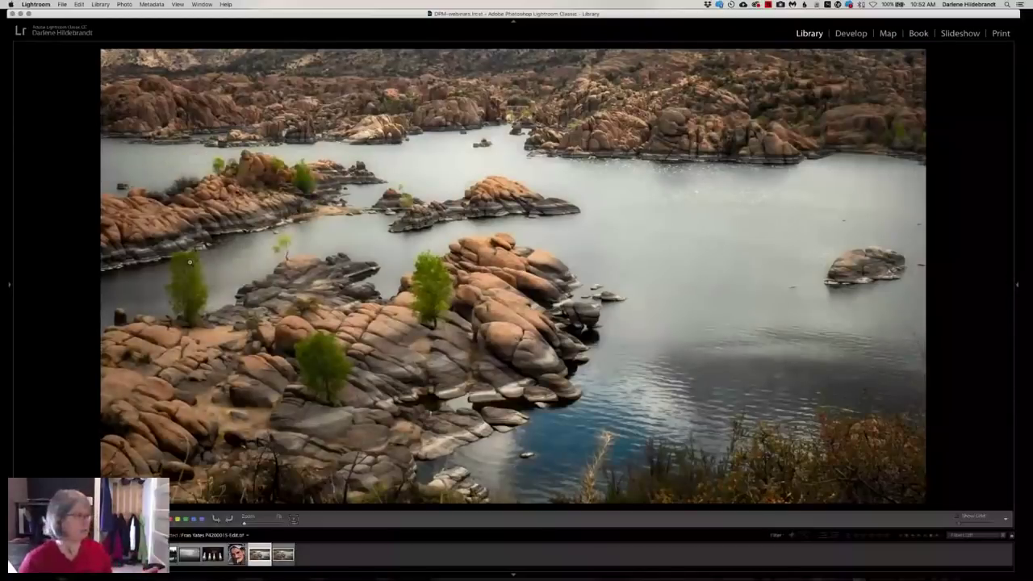
pyautogui.press('Left')
pyautogui.press('Right')
pyautogui.press('Left')
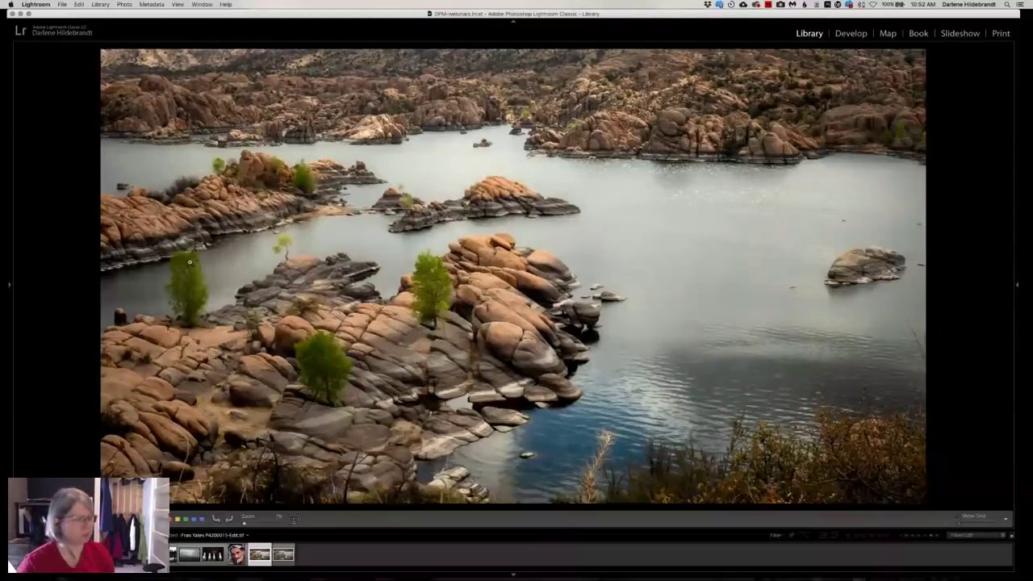
# Open the underwater turtle photo from the library for developing and check its file and exposure information.
pyautogui.press('g')
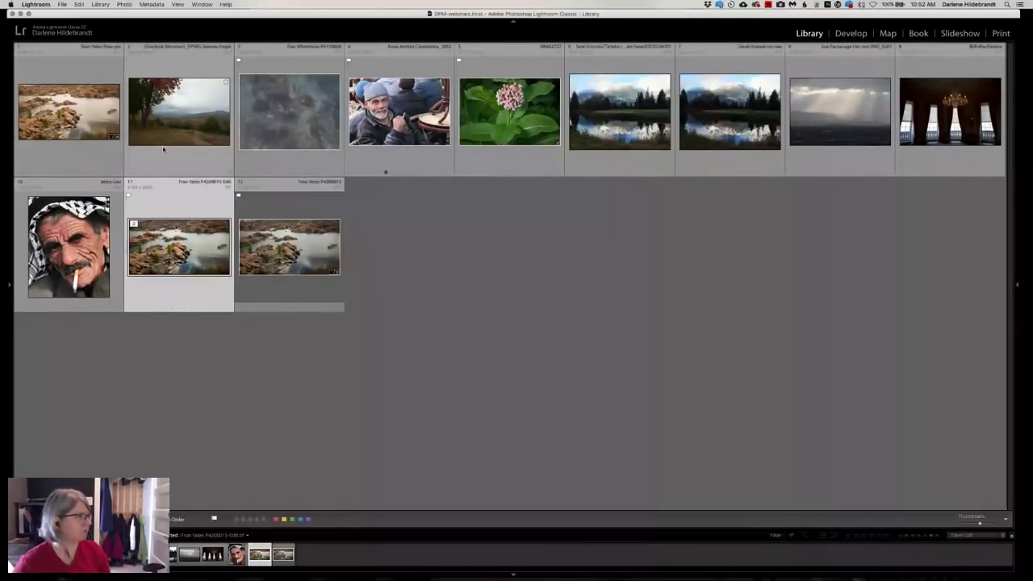
pyautogui.click(269, 130)
pyautogui.press('super+alt+2')
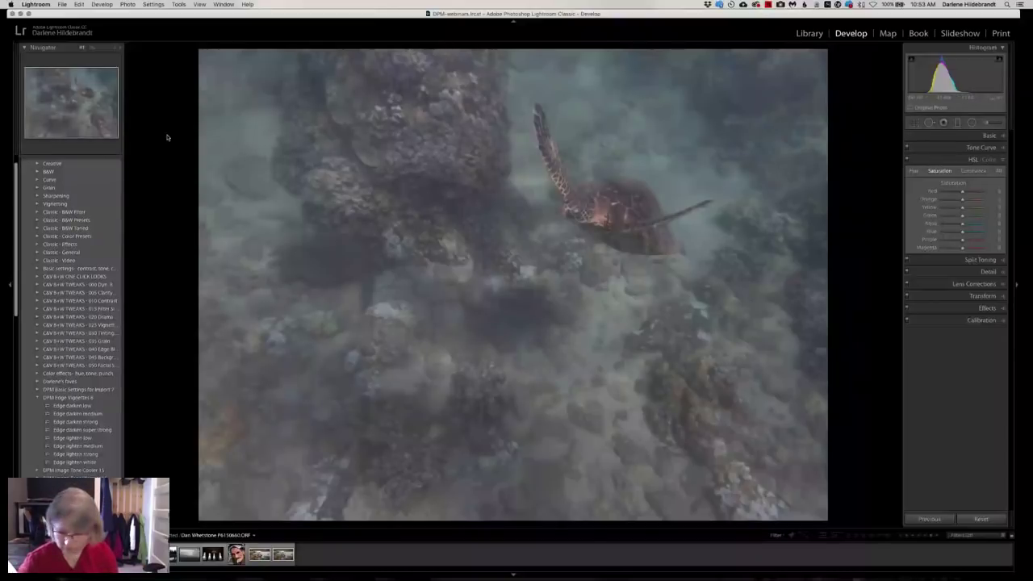
pyautogui.press('i')
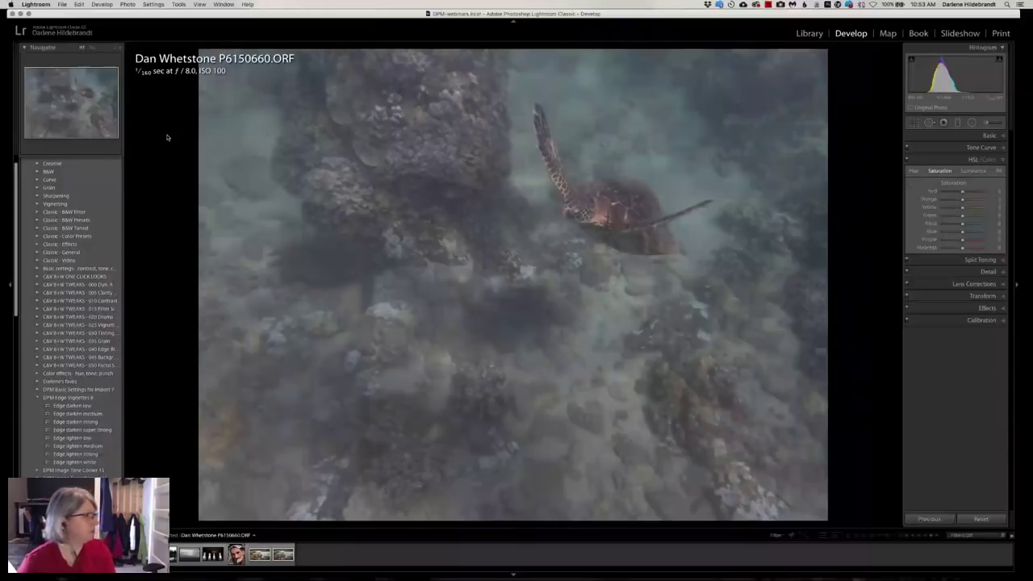
pyautogui.press('i')
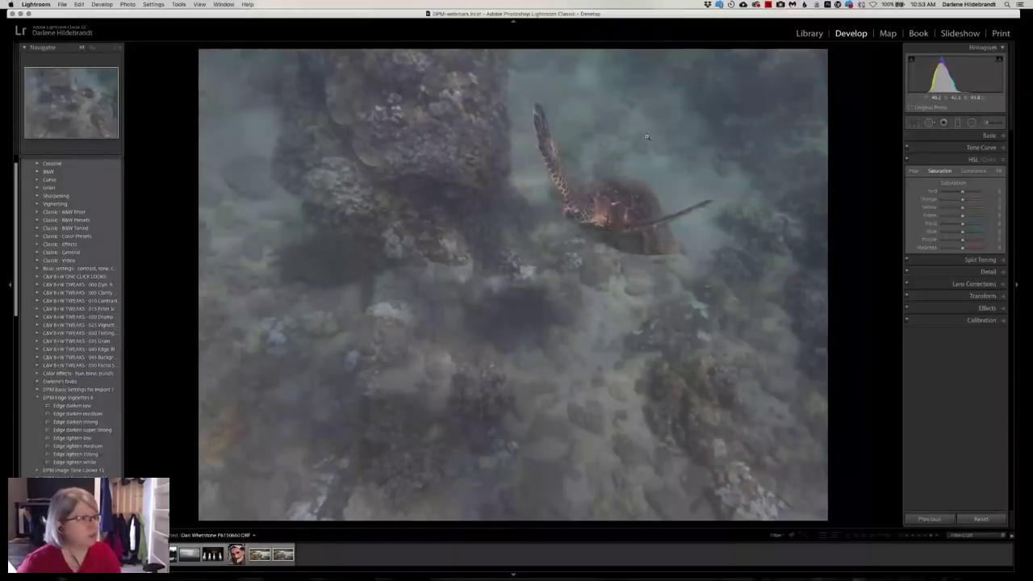
# Raise the turtle photo's Whites to about +74 using the clipping preview, and compare the result with the before version.
pyautogui.click(988, 135)
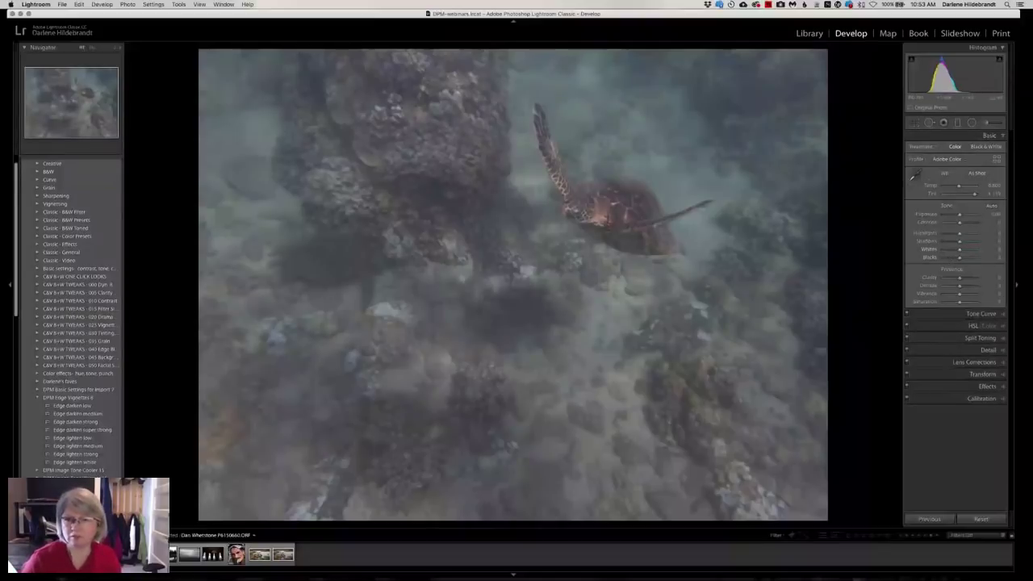
pyautogui.hotkey('shift', 'f')
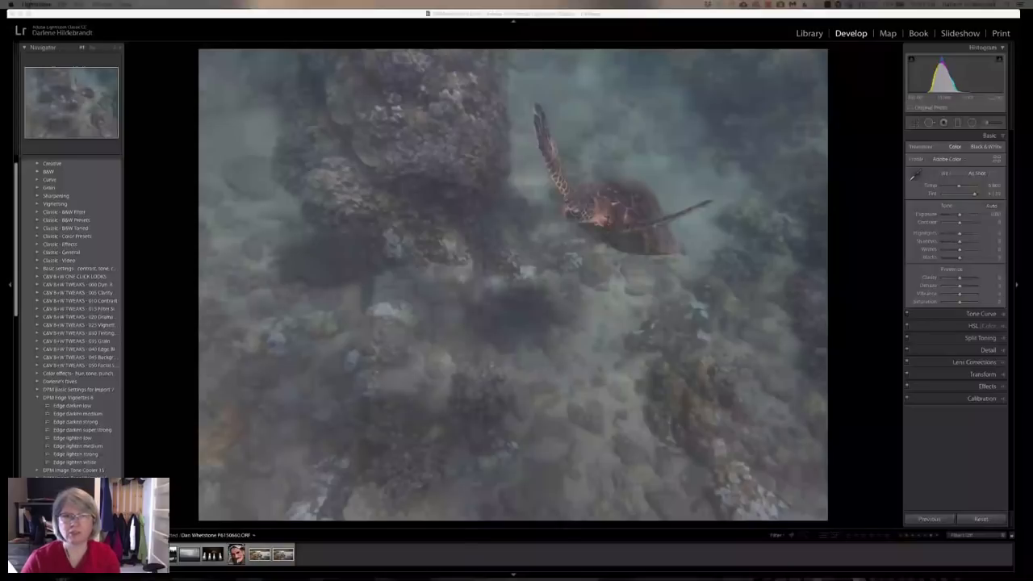
pyautogui.click(839, 246)
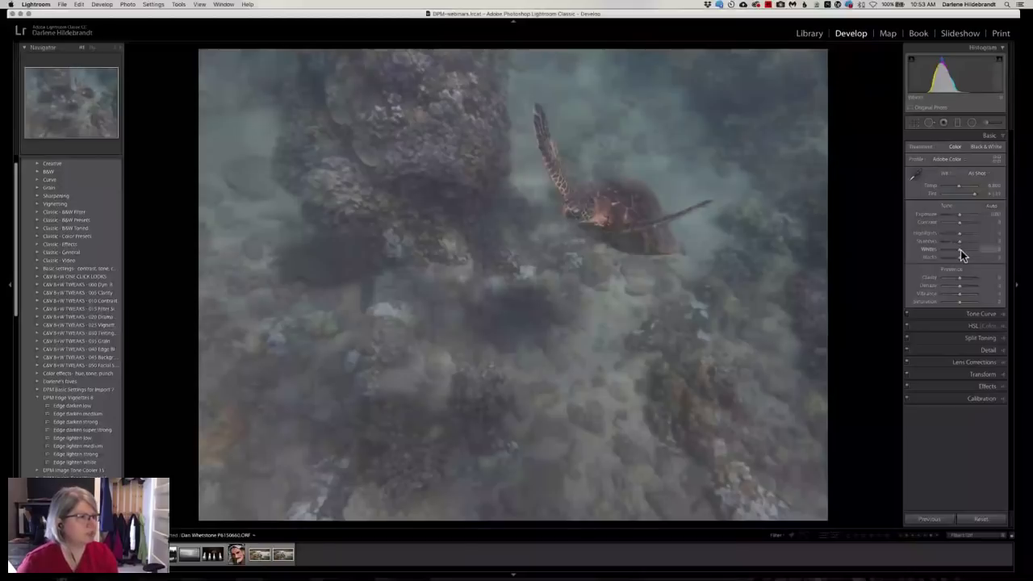
pyautogui.press('alt')
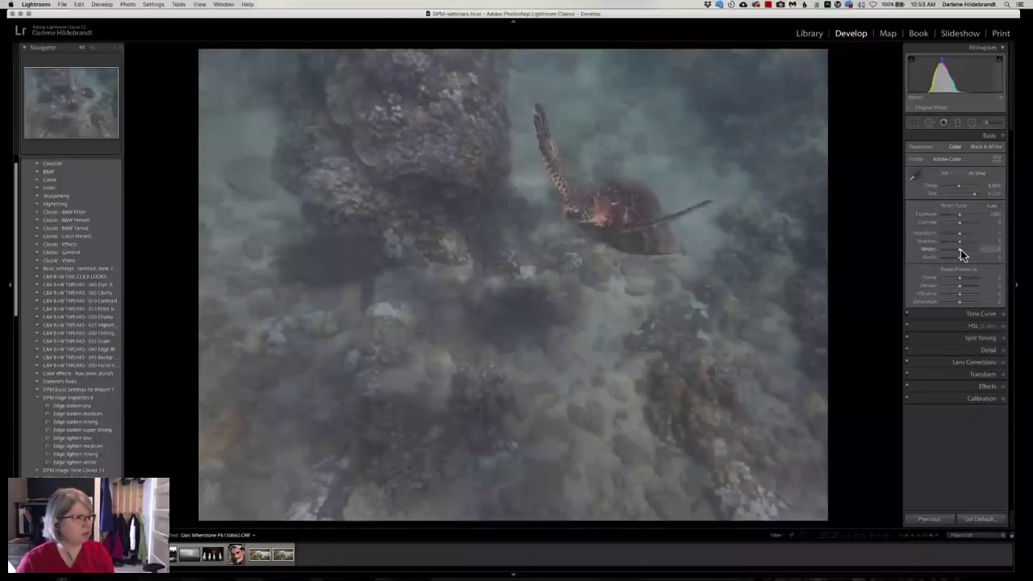
pyautogui.keyDown('alt'); pyautogui.click(959, 249); pyautogui.keyUp('alt')
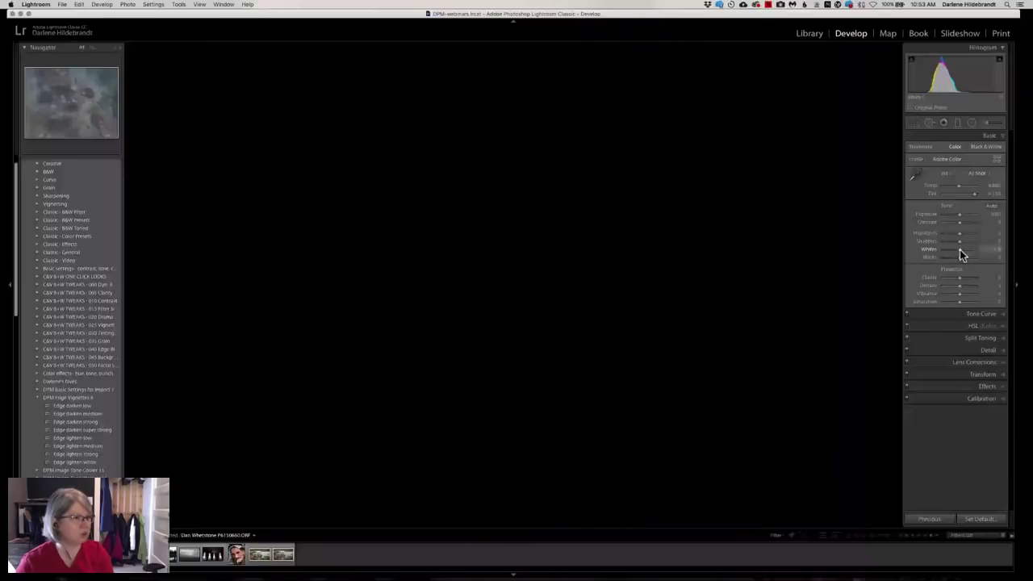
pyautogui.moveTo(959, 250); pyautogui.dragTo(976, 251)
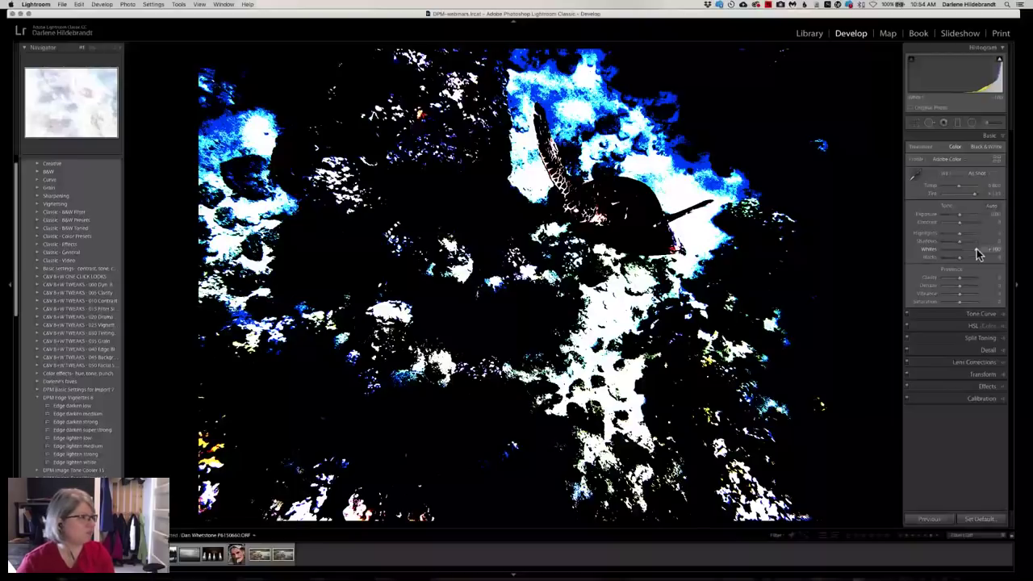
pyautogui.moveTo(975, 250); pyautogui.dragTo(972, 250)
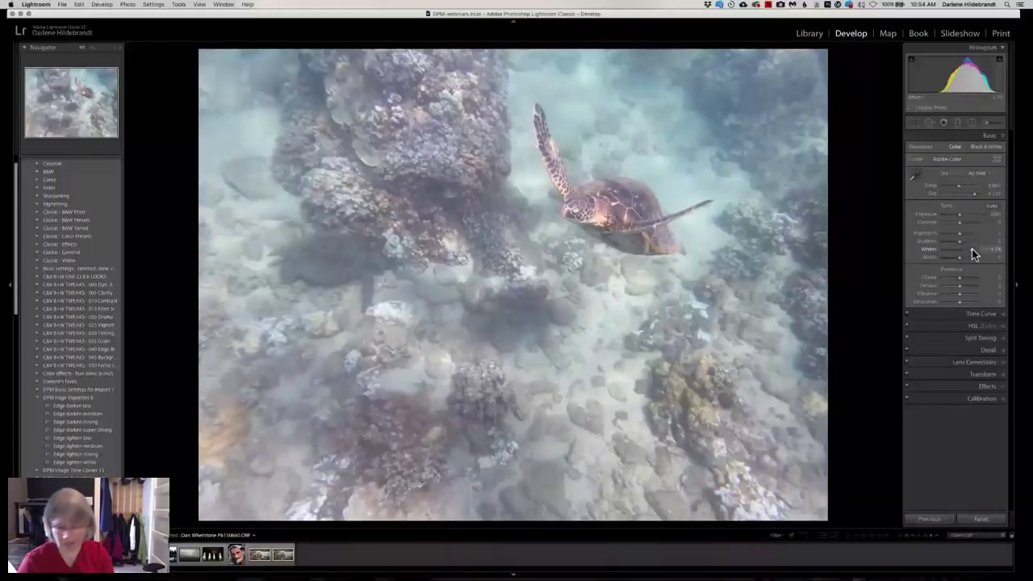
pyautogui.press('\\')
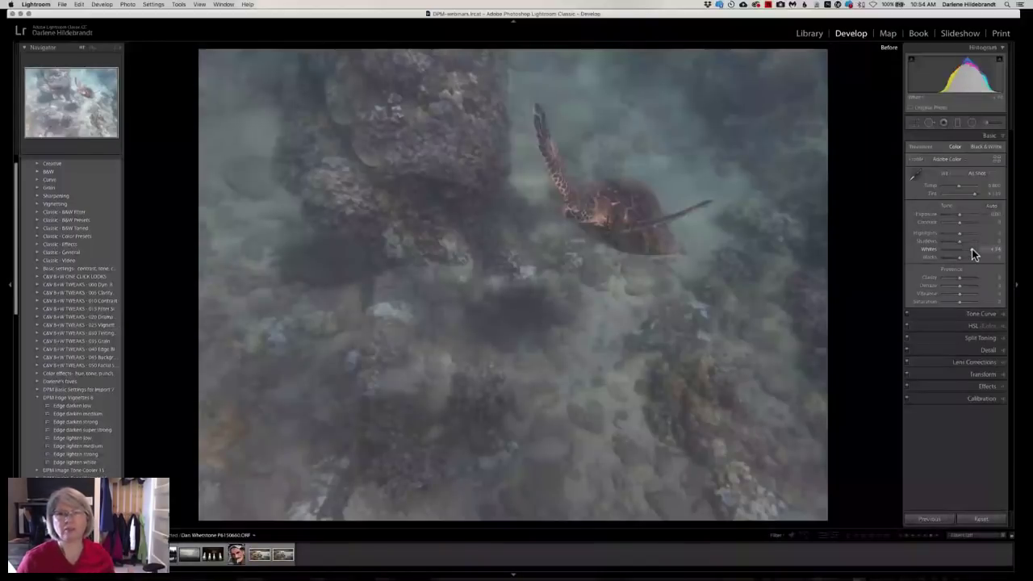
pyautogui.press('\\')
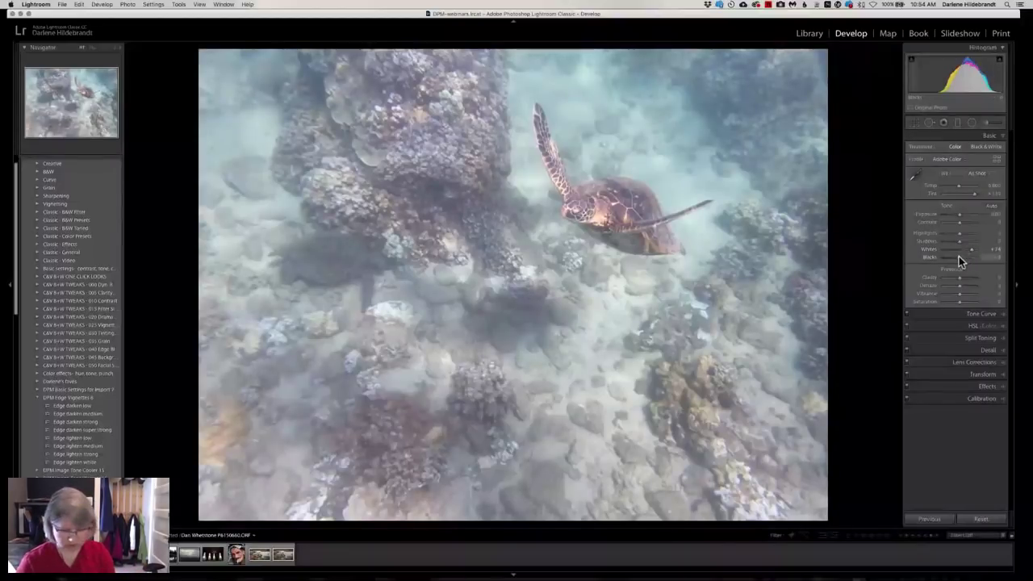
# Lower the Blacks to about -63 using the clipping preview and set Clarity to +21 for the whole photo.
pyautogui.keyDown('alt'); pyautogui.click(959, 259); pyautogui.keyUp('alt')
pyautogui.moveTo(960, 259); pyautogui.dragTo(945, 257)
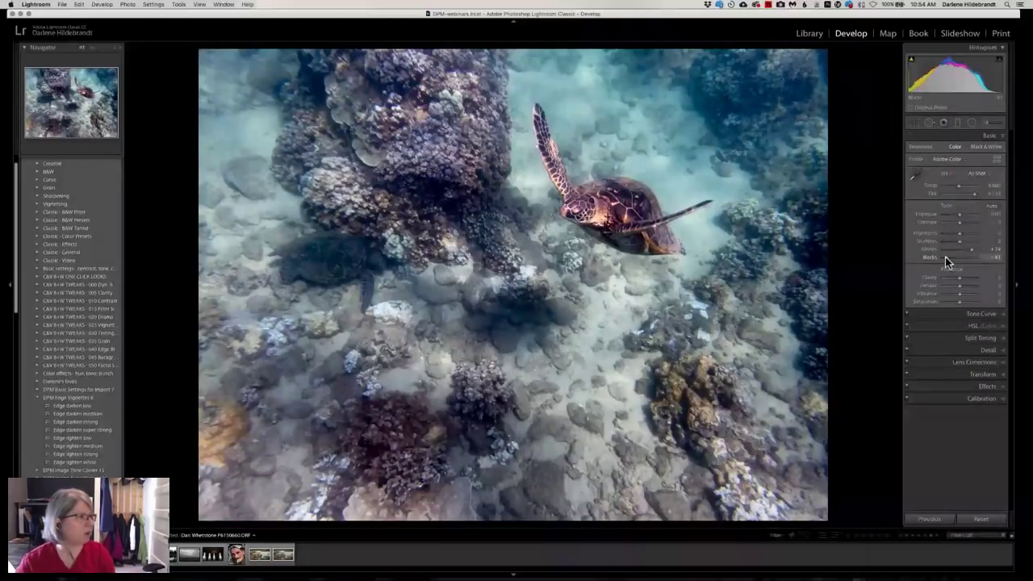
pyautogui.press('Down')
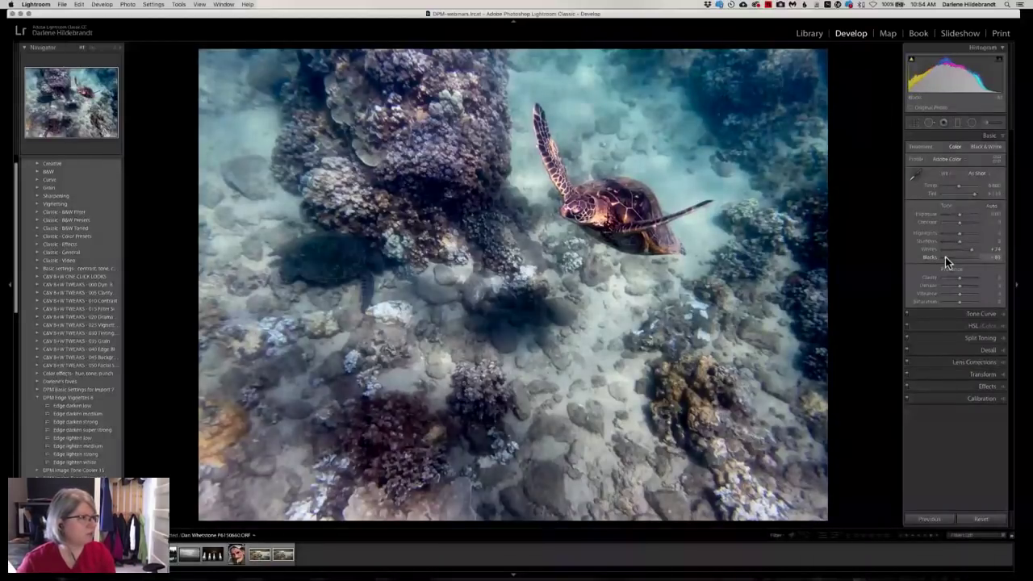
pyautogui.moveTo(945, 257); pyautogui.dragTo(948, 255)
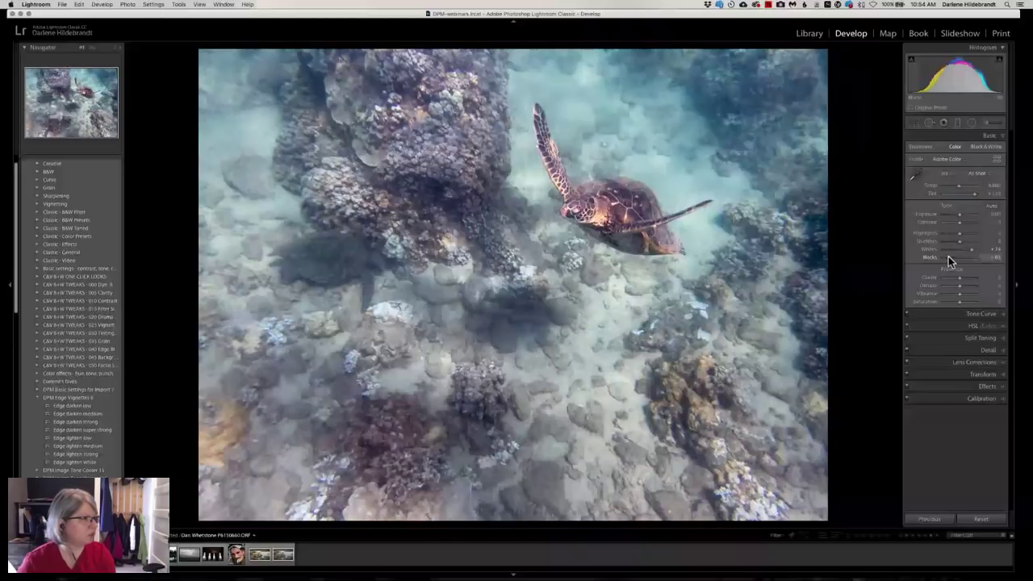
pyautogui.press('Down')
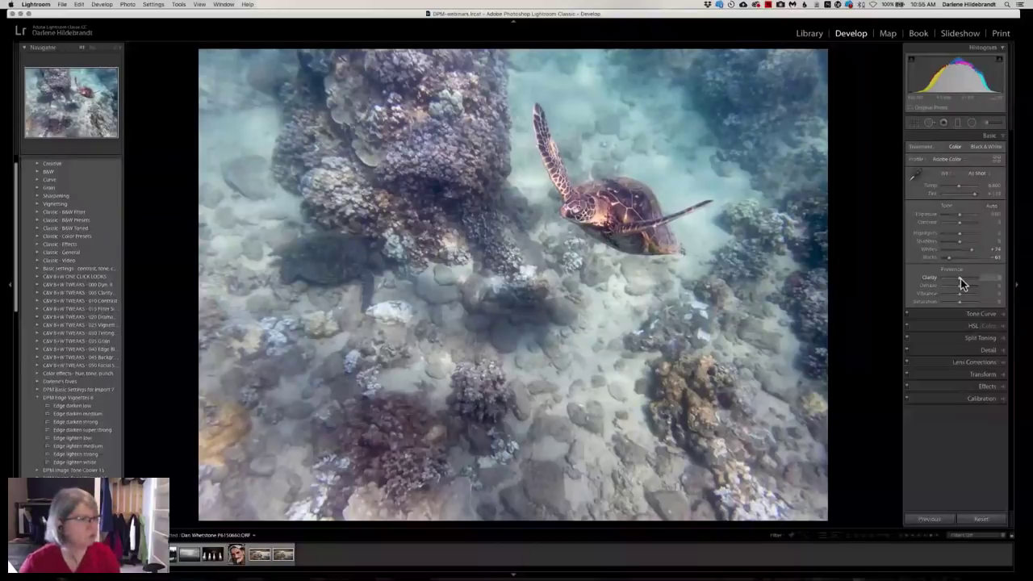
pyautogui.moveTo(960, 278); pyautogui.dragTo(979, 276)
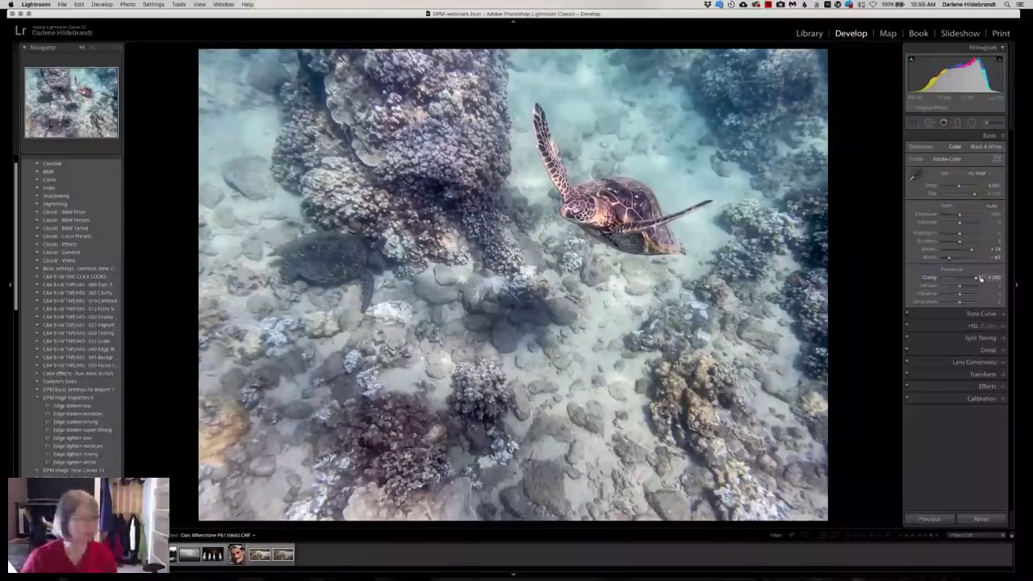
pyautogui.moveTo(980, 278); pyautogui.dragTo(963, 279)
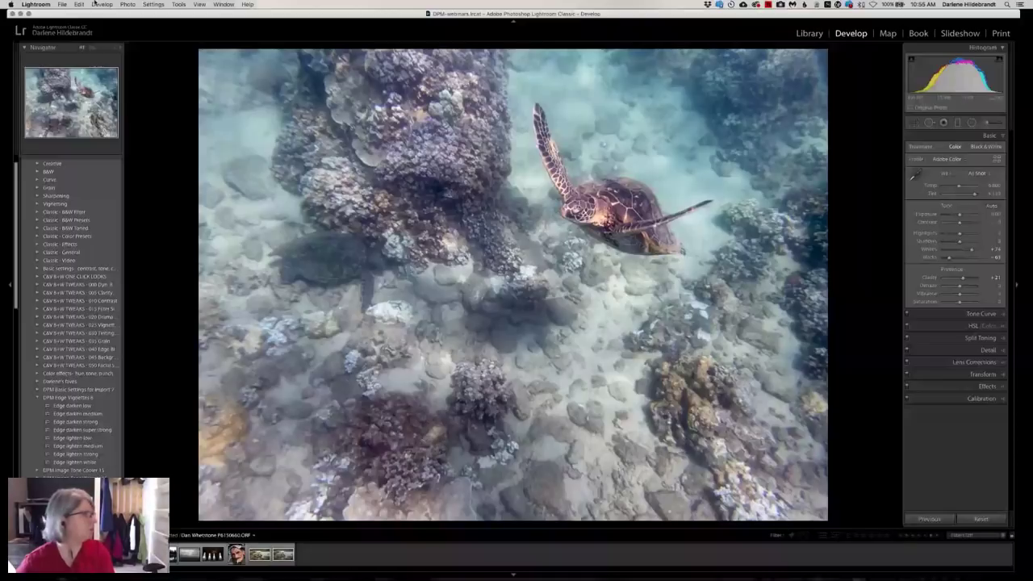
# Paint extra Clarity of about 29 over the main turtle's shell with a size 9 Adjustment Brush, with all other brush effects reset.
pyautogui.click(126, 4)
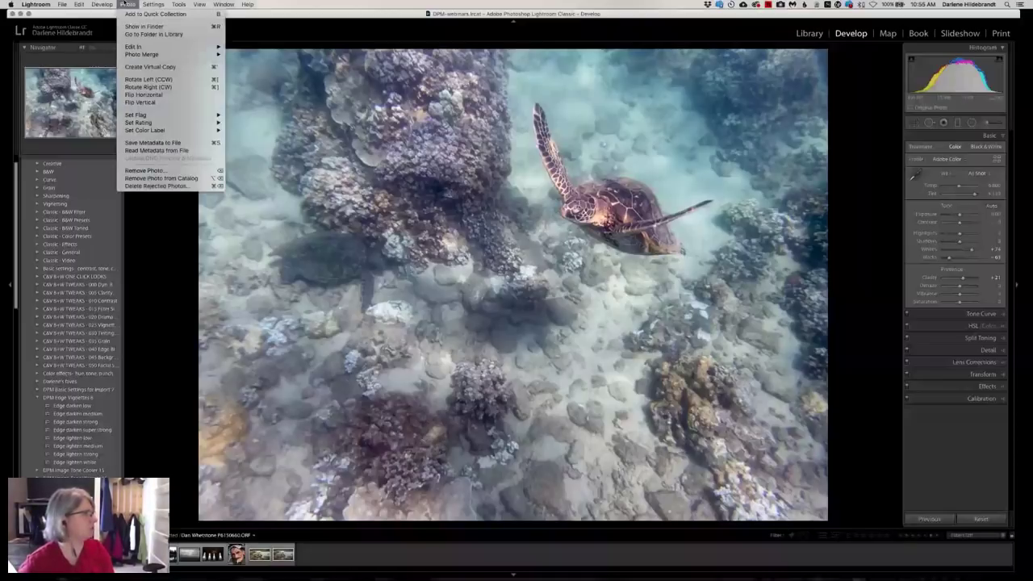
pyautogui.moveTo(182, 4)
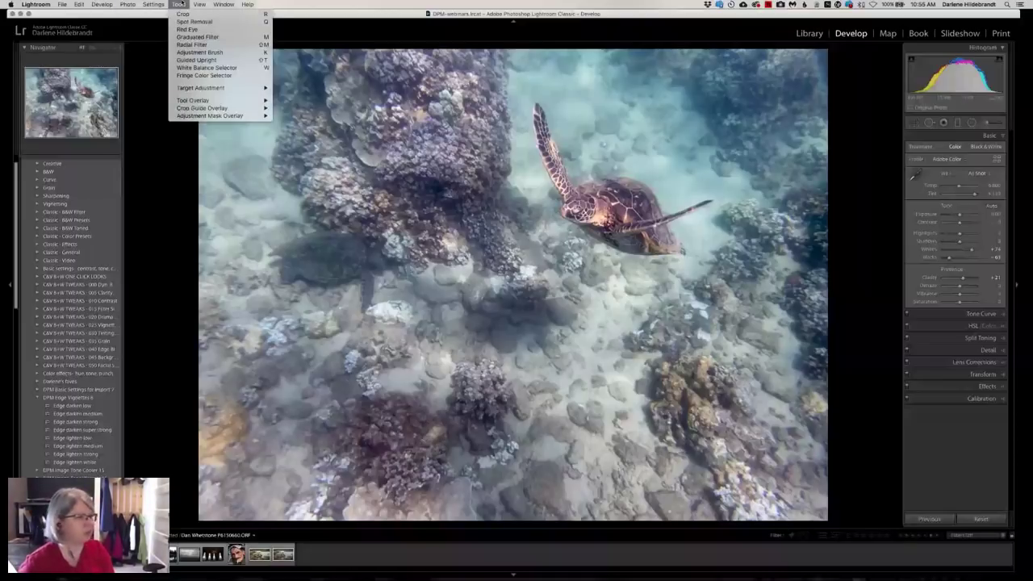
pyautogui.click(853, 265)
pyautogui.press('k')
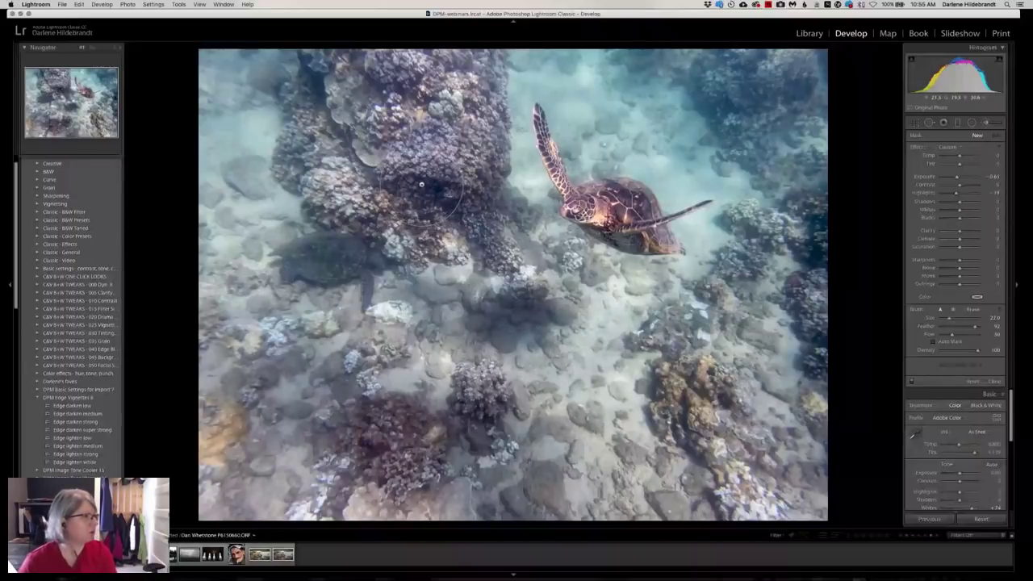
pyautogui.doubleClick(915, 148)
pyautogui.click(964, 232)
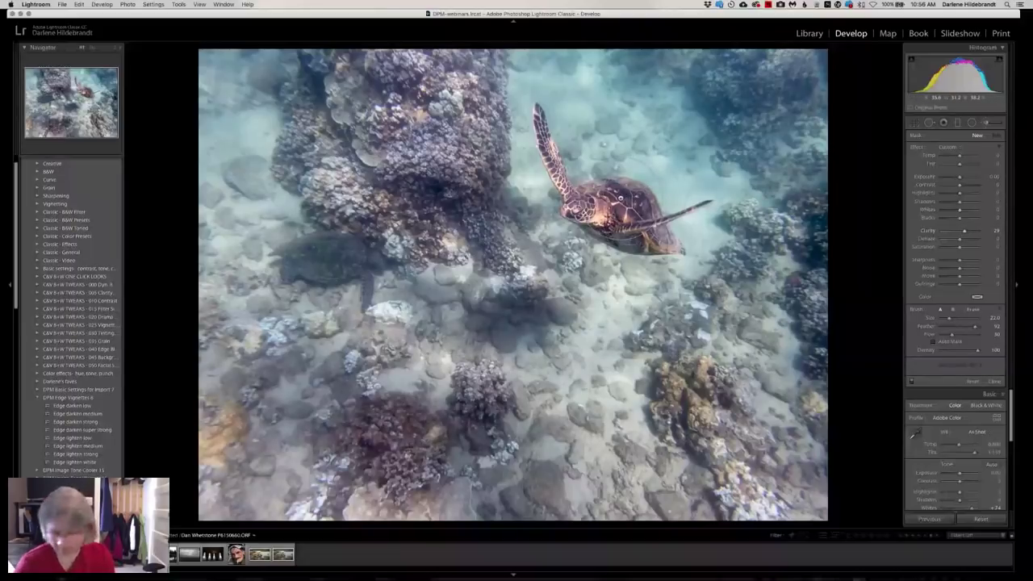
pyautogui.scroll(-4, 618, 214)
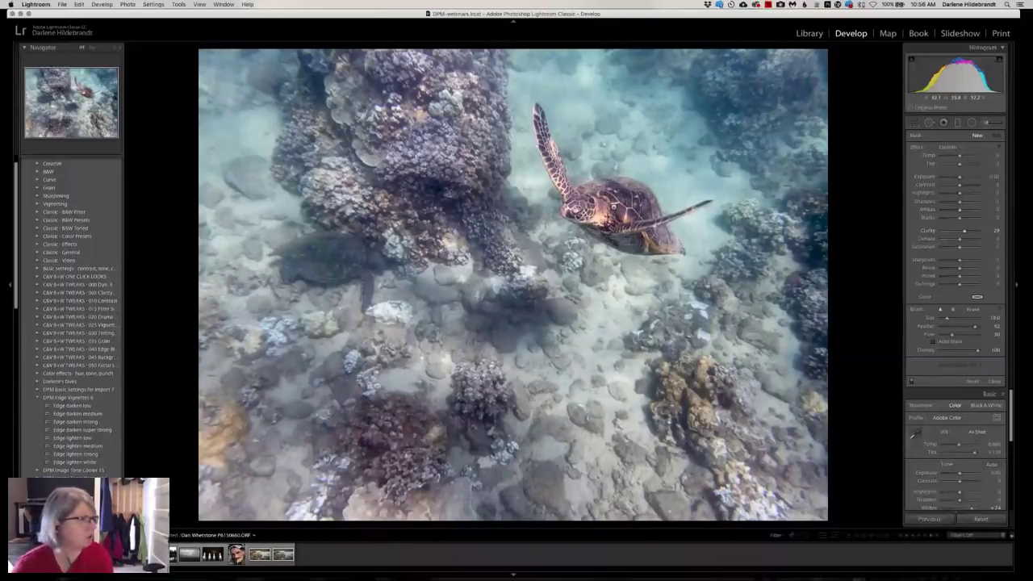
pyautogui.scroll(-3, 618, 207)
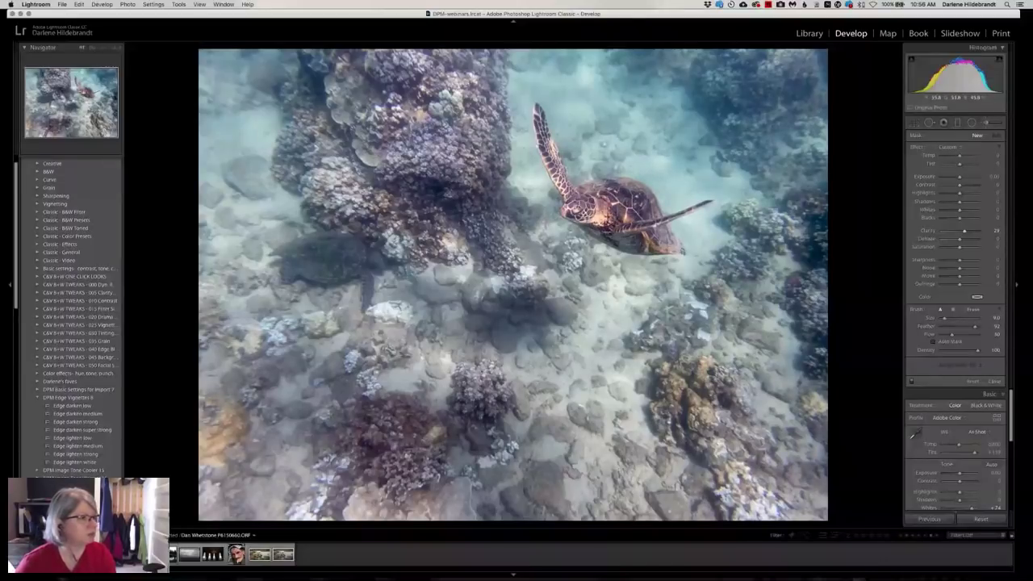
pyautogui.moveTo(631, 196)
pyautogui.mouseDown()
pyautogui.moveTo(635, 214)
pyautogui.moveTo(617, 202)
pyautogui.moveTo(628, 201)
pyautogui.mouseUp()
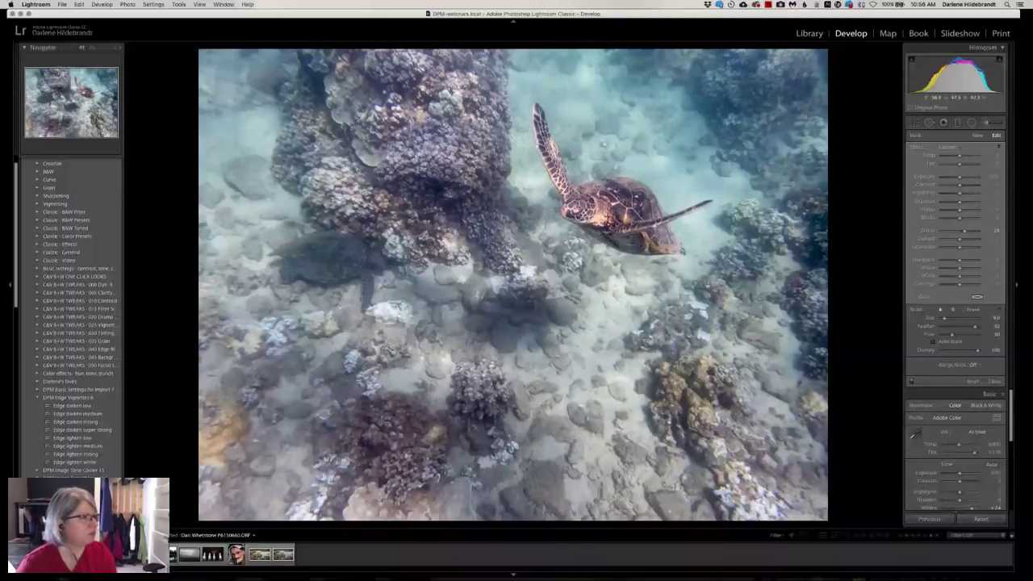
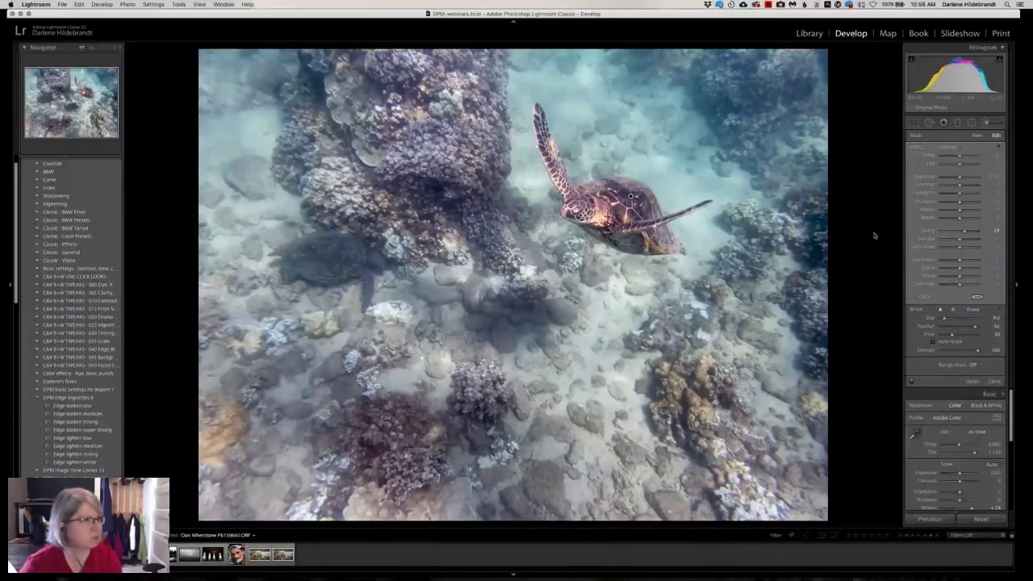
# Try a hard-edged darkening stroke above the turtle in a new brush mask with Exposure about -2.77, Flow 100 and Feather 0.
pyautogui.click(976, 136)
pyautogui.moveTo(960, 177); pyautogui.dragTo(946, 178)
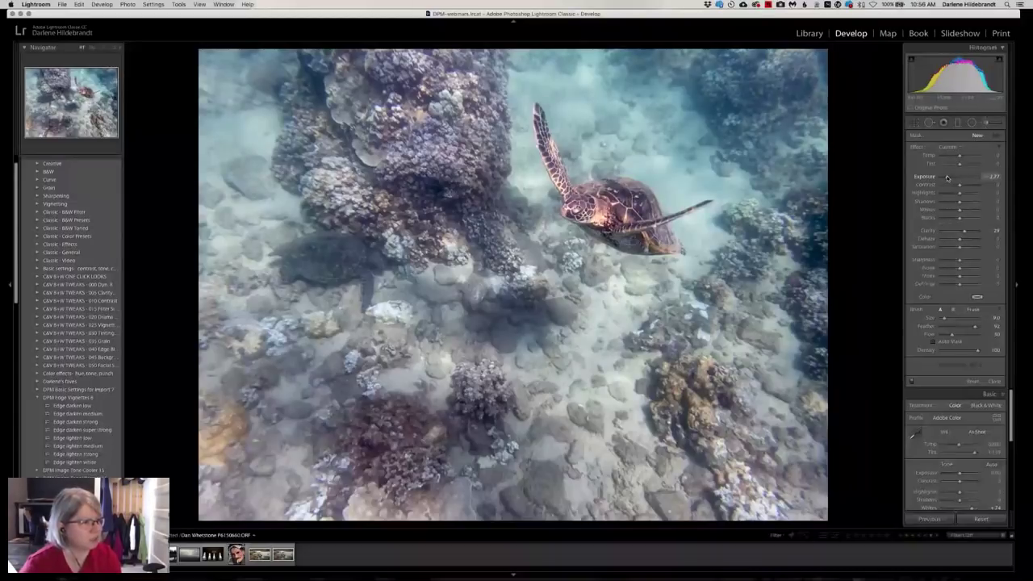
pyautogui.moveTo(952, 335)
pyautogui.mouseDown()
pyautogui.moveTo(991, 335)
pyautogui.moveTo(940, 327)
pyautogui.mouseUp()
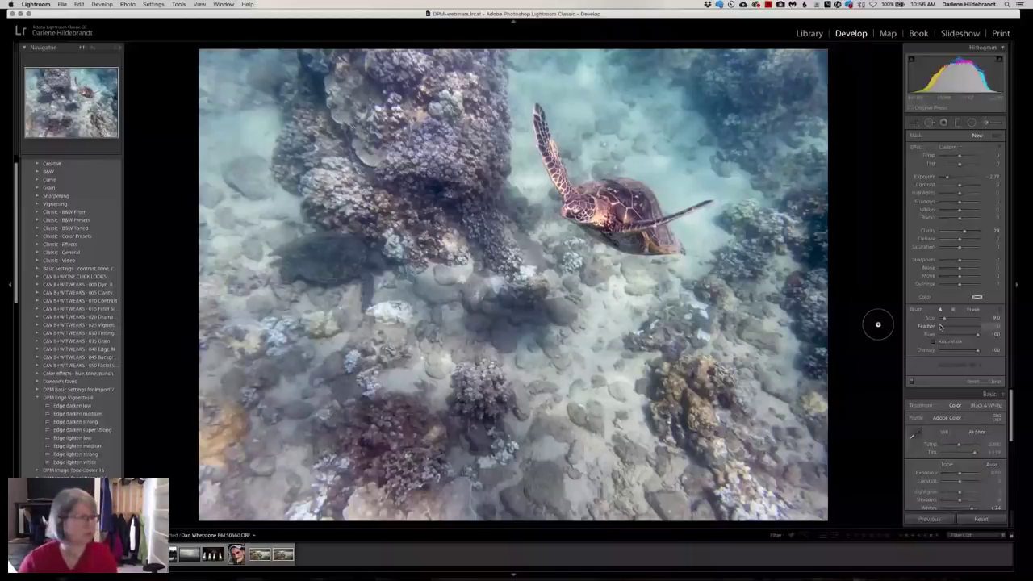
pyautogui.moveTo(613, 107); pyautogui.dragTo(734, 153)
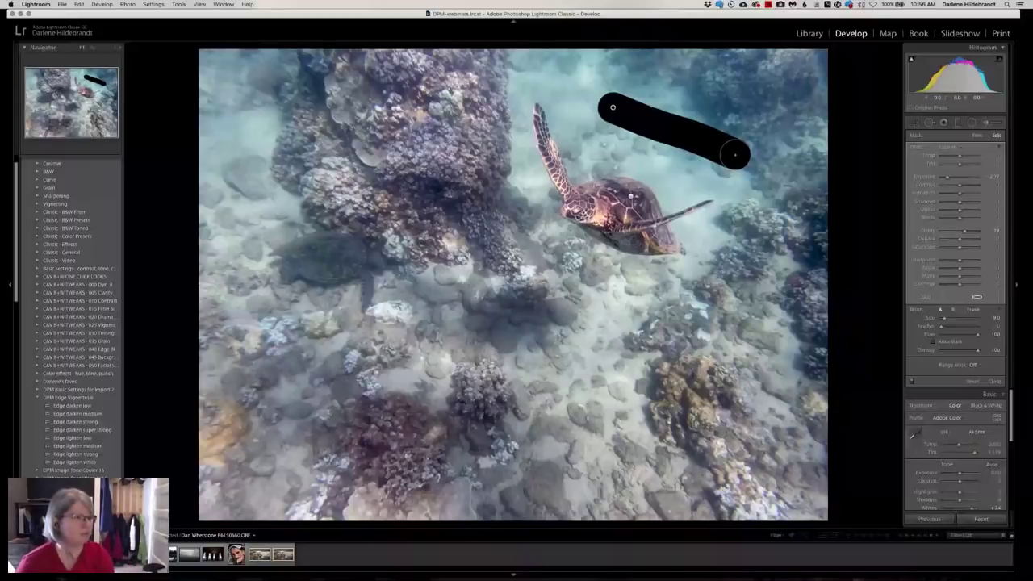
pyautogui.press('Escape')
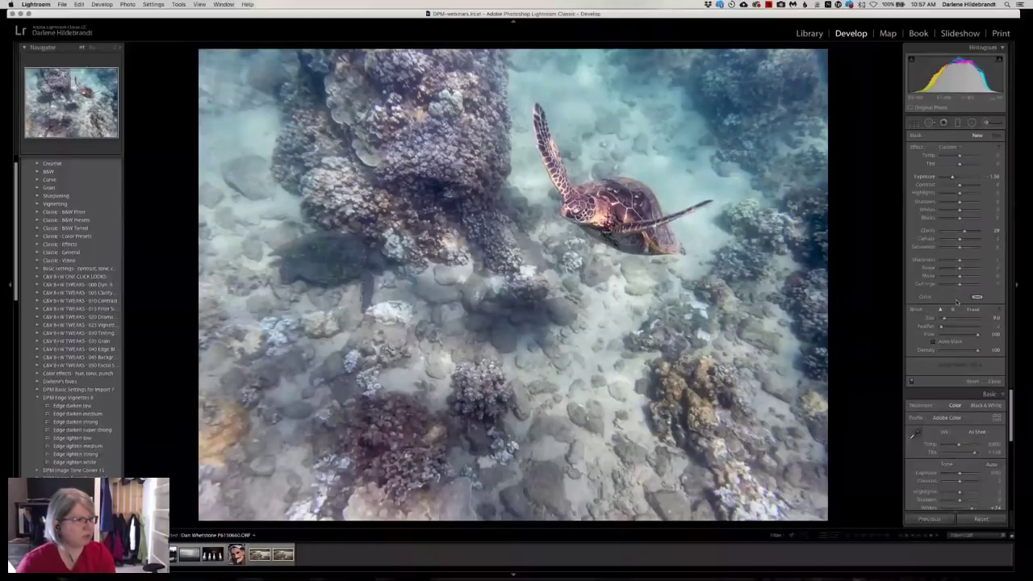
# Darken the lower seabed and the reef's outer left side with a soft, enlarged brush at Exposure about -1.50 and Flow 24.
pyautogui.moveTo(955, 336); pyautogui.dragTo(949, 335)
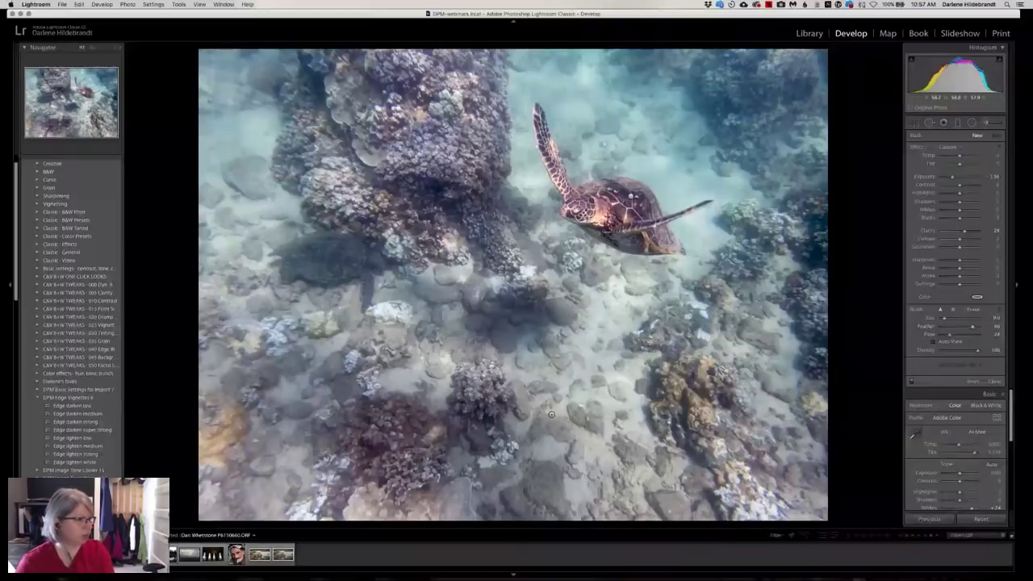
pyautogui.scroll(3, 701, 456)
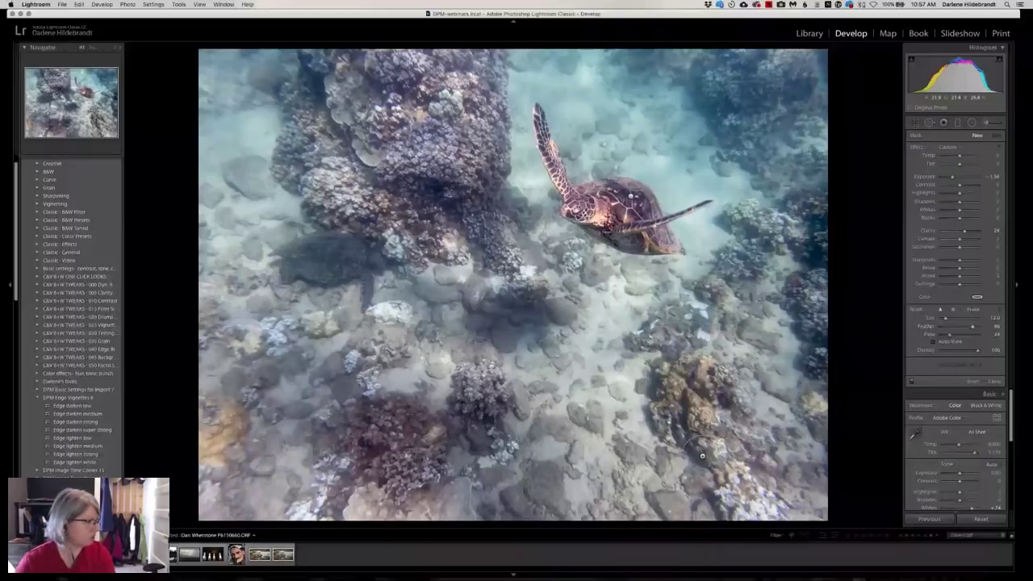
pyautogui.moveTo(701, 456); pyautogui.dragTo(532, 452)
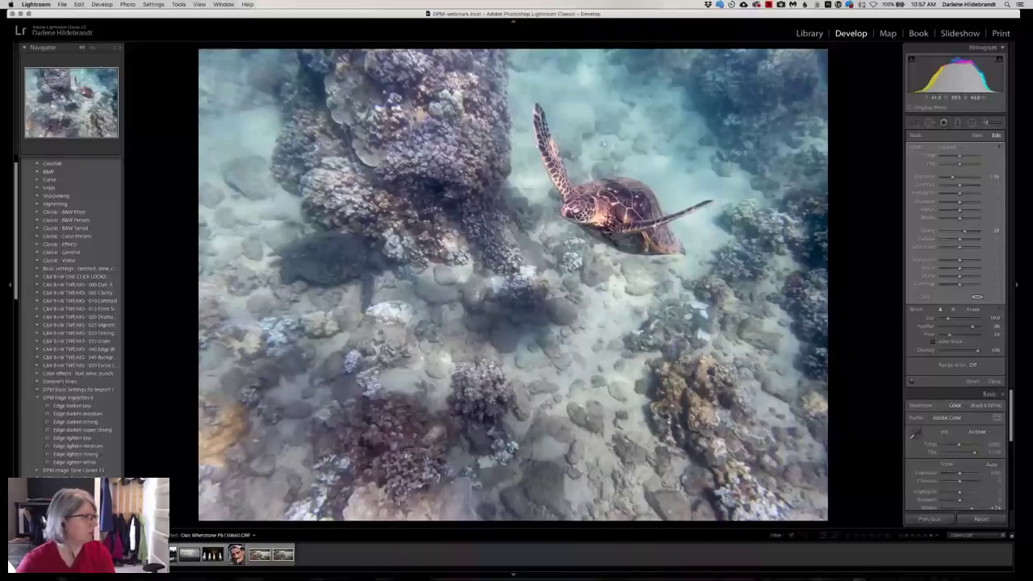
pyautogui.moveTo(427, 117)
pyautogui.mouseDown()
pyautogui.moveTo(214, 415)
pyautogui.moveTo(242, 270)
pyautogui.mouseUp()
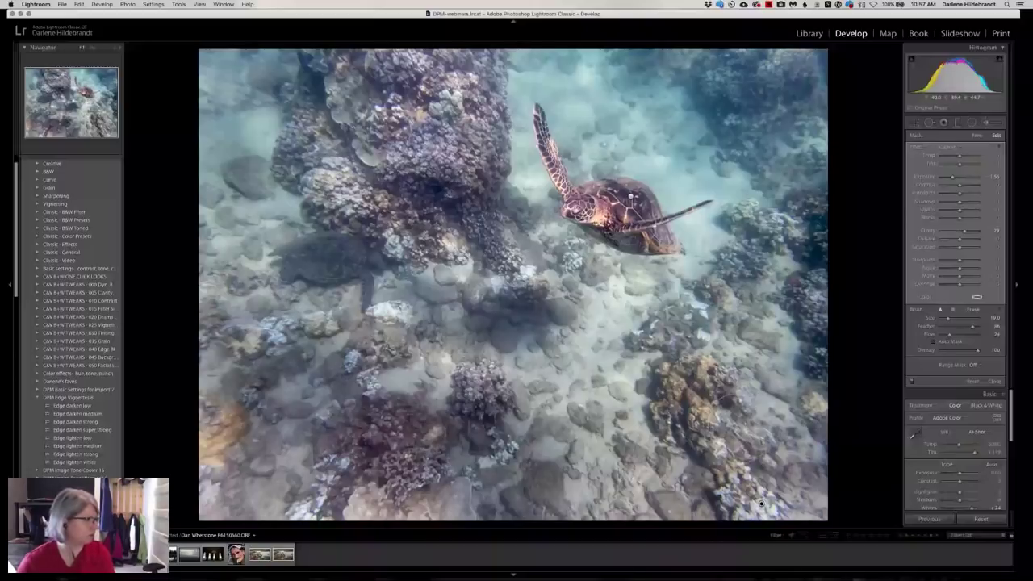
pyautogui.moveTo(760, 504); pyautogui.dragTo(218, 399)
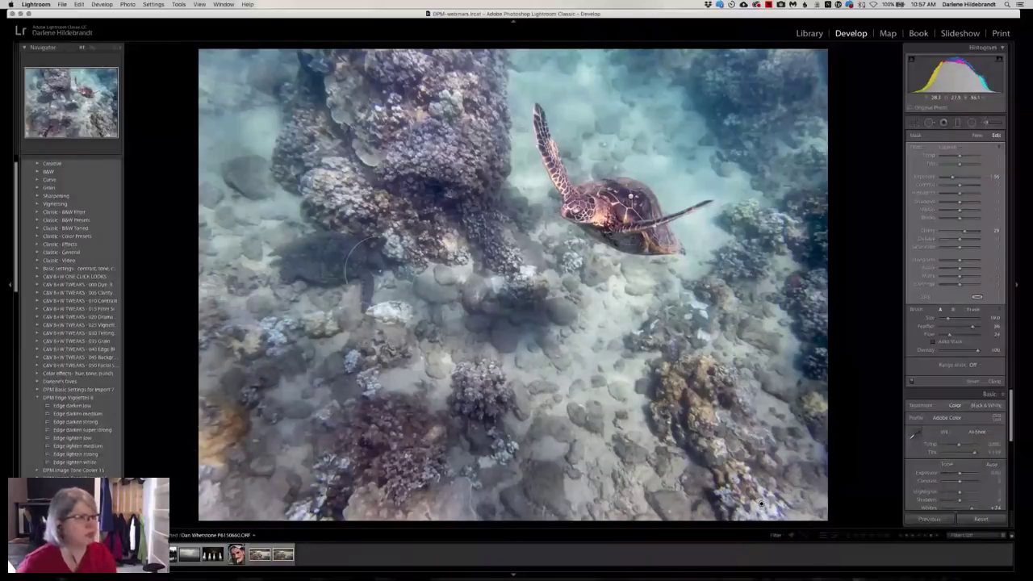
# Brighten the shadowed second turtle beside the reef in a new brush mask with Exposure 0.40, Contrast about 17 and Clarity 0.
pyautogui.click(977, 135)
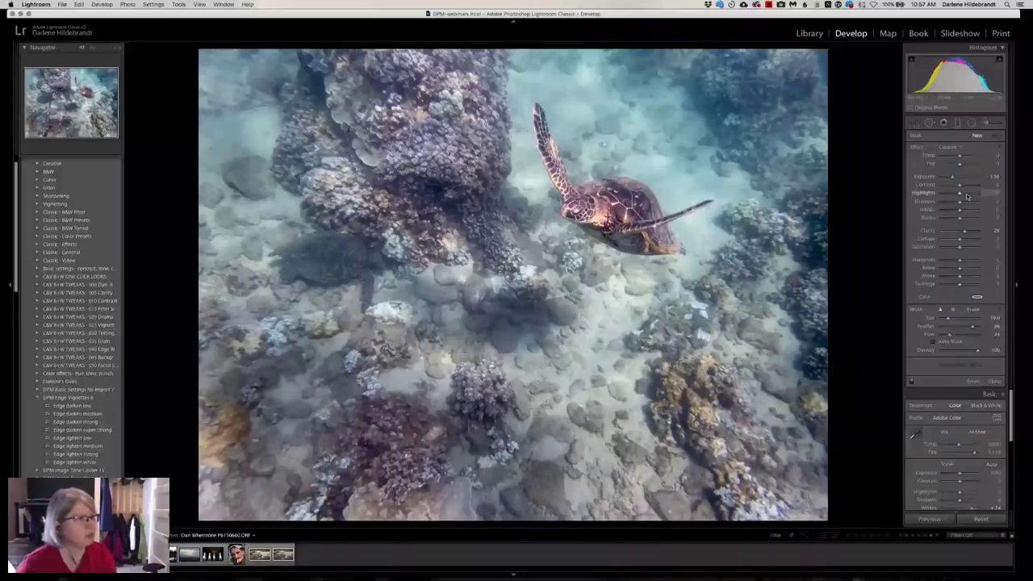
pyautogui.moveTo(952, 177); pyautogui.dragTo(965, 185)
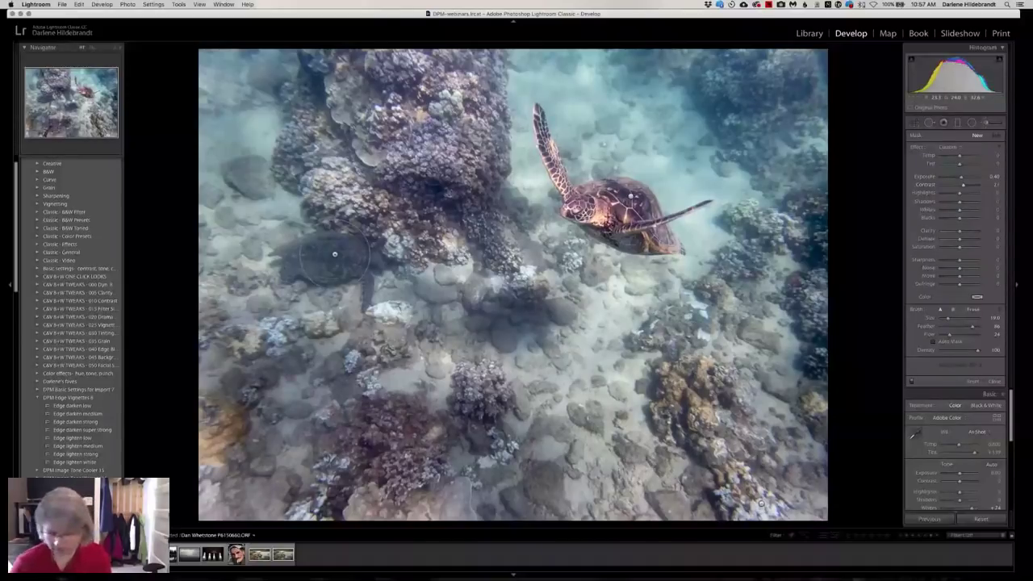
pyautogui.moveTo(331, 250)
pyautogui.mouseDown()
pyautogui.moveTo(372, 263)
pyautogui.moveTo(315, 260)
pyautogui.moveTo(355, 246)
pyautogui.moveTo(327, 250)
pyautogui.moveTo(347, 254)
pyautogui.mouseUp()
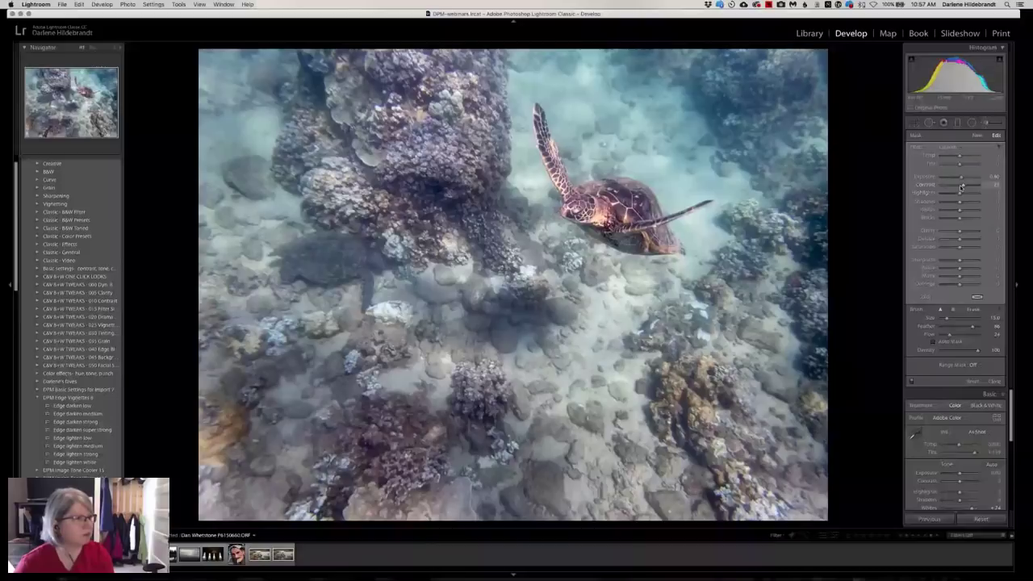
# Raise the second turtle's mask Contrast and set Highlights to about 72, paint over that turtle at Flow 41, and compare before and after.
pyautogui.moveTo(961, 187); pyautogui.dragTo(972, 192)
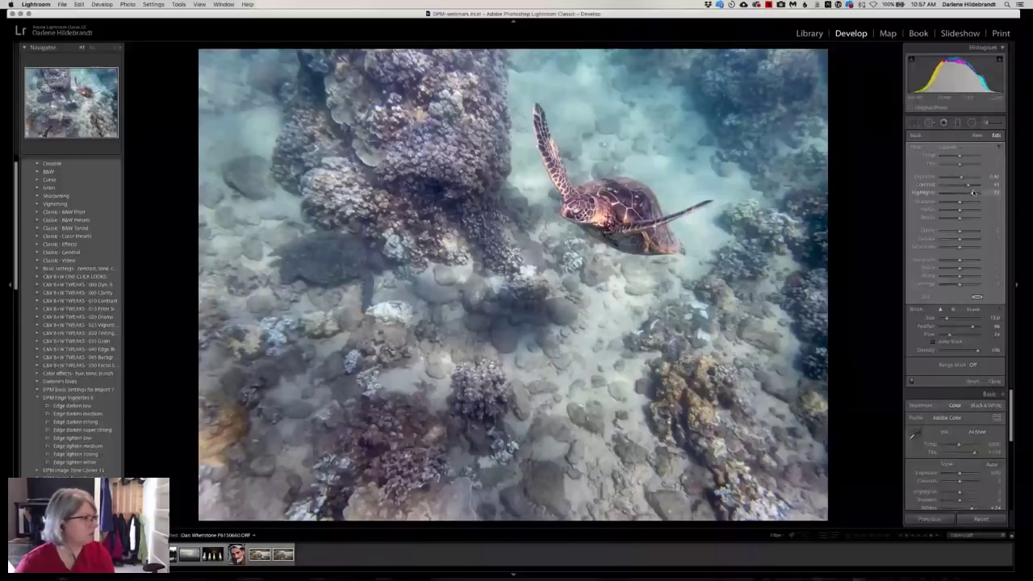
pyautogui.moveTo(949, 334); pyautogui.dragTo(955, 334)
pyautogui.moveTo(355, 256)
pyautogui.mouseDown()
pyautogui.moveTo(327, 246)
pyautogui.moveTo(311, 270)
pyautogui.moveTo(381, 246)
pyautogui.mouseUp()
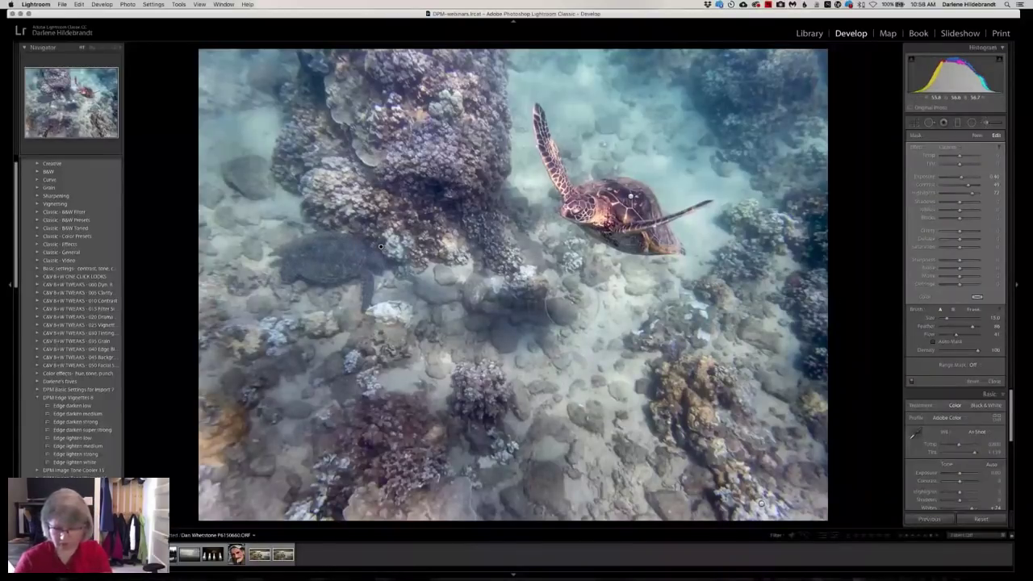
pyautogui.press('k')
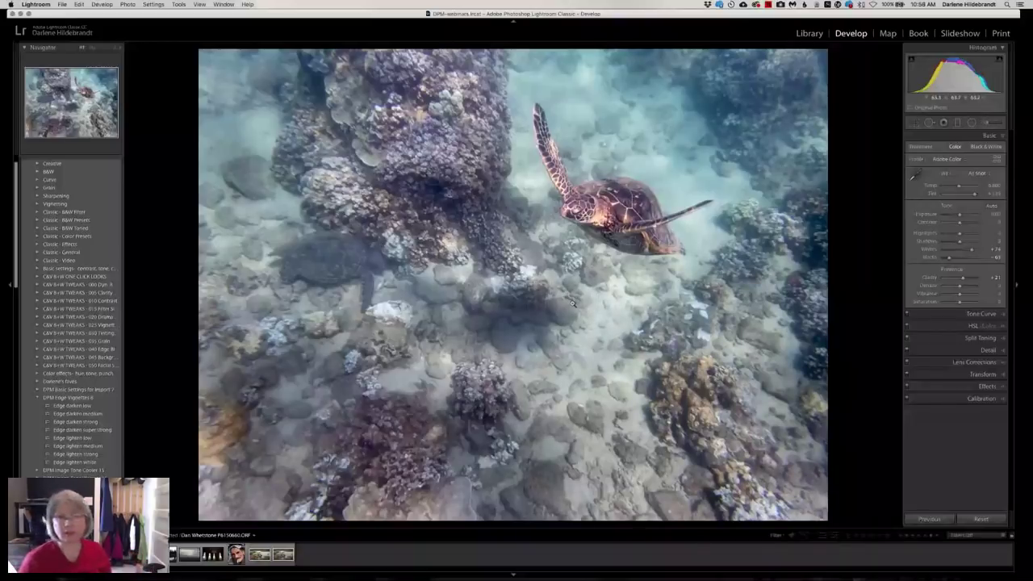
pyautogui.press('\\')
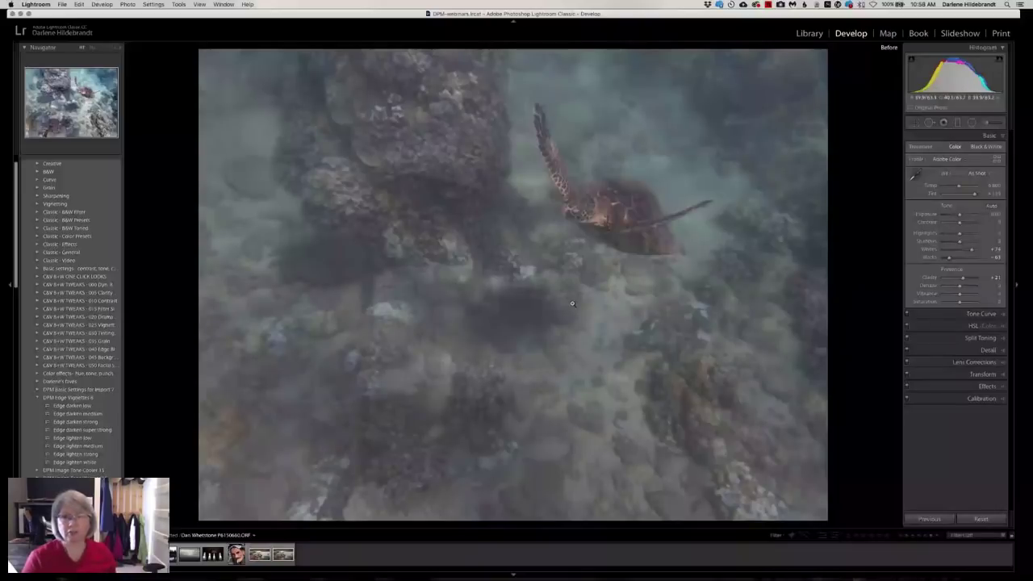
pyautogui.press('\\')
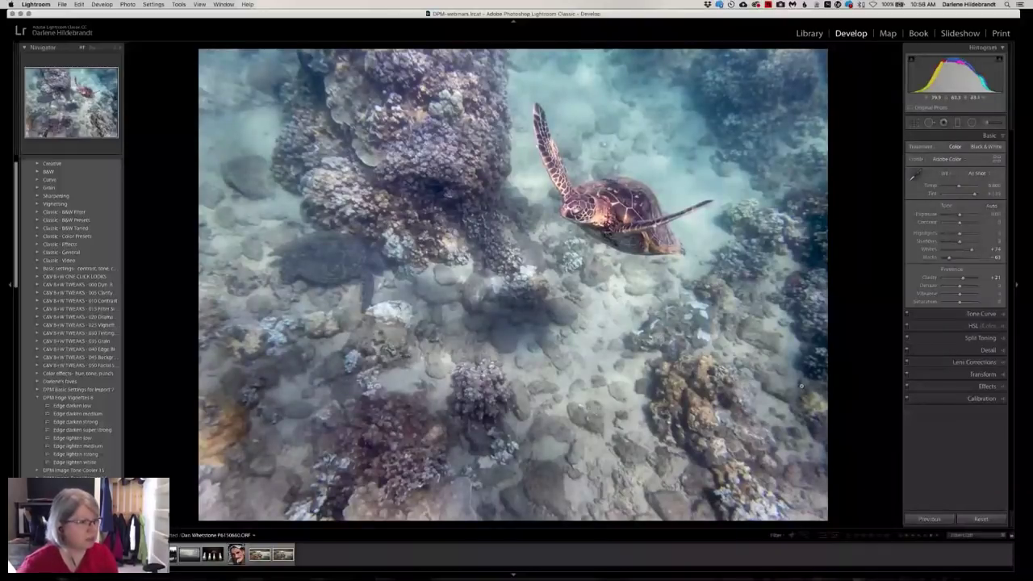
# Experiment with a strong hard-edged post-crop vignette, settling on a subtle one with Amount about -4, Feather 67 and Highlights about 83.
pyautogui.click(984, 387)
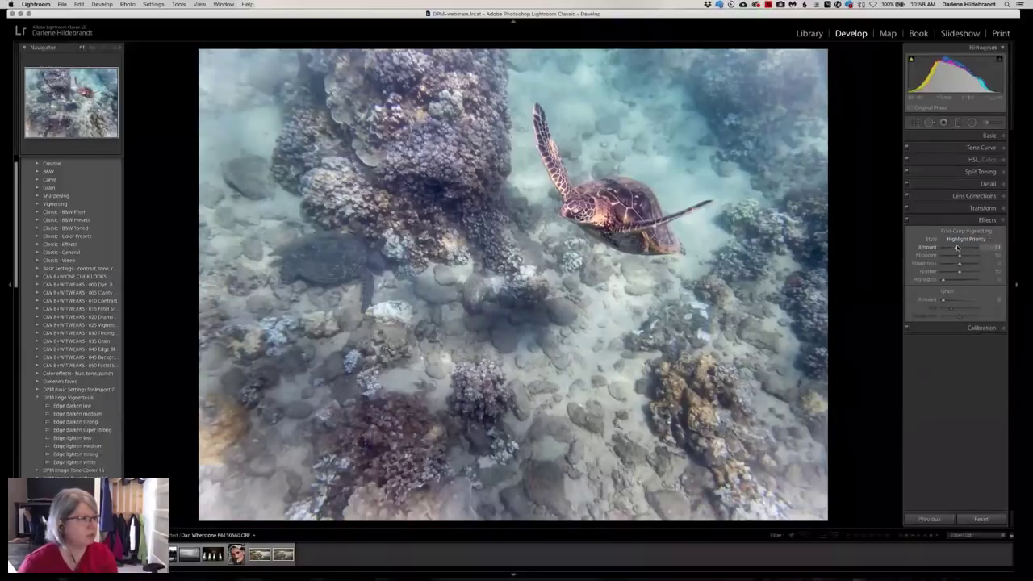
pyautogui.moveTo(957, 247)
pyautogui.mouseDown()
pyautogui.moveTo(941, 272)
pyautogui.moveTo(954, 256)
pyautogui.mouseUp()
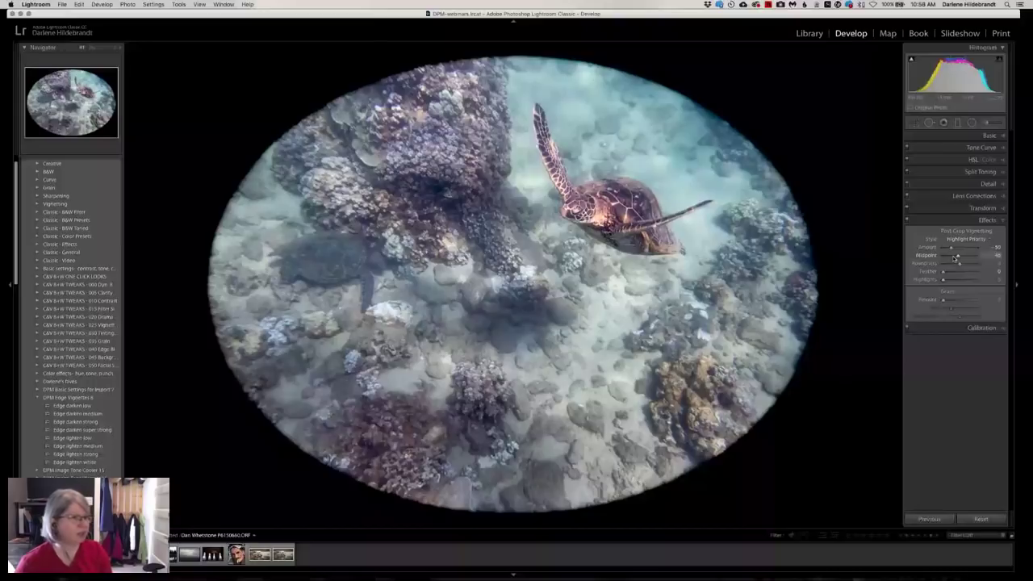
pyautogui.moveTo(944, 272); pyautogui.dragTo(965, 272)
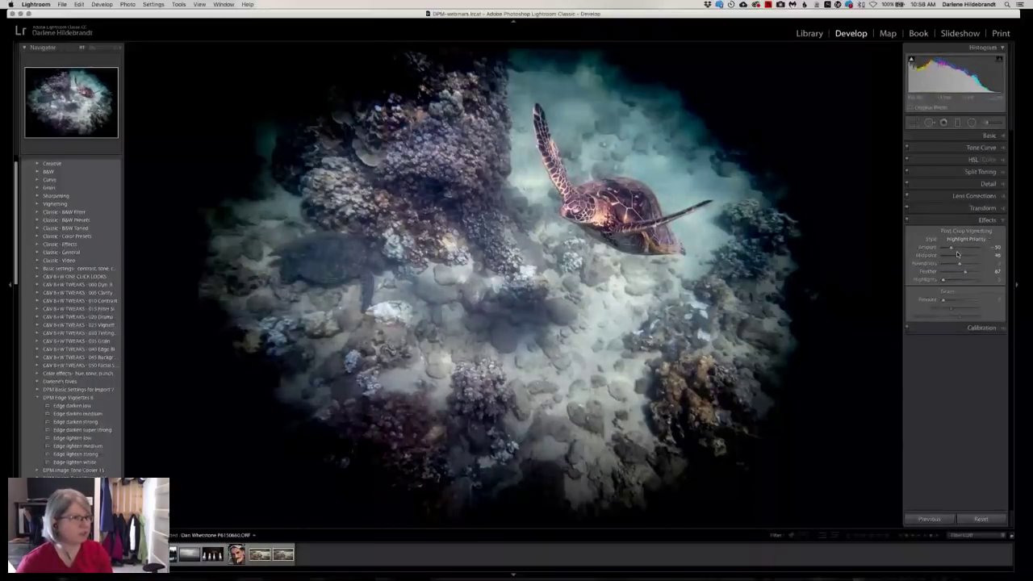
pyautogui.moveTo(958, 254); pyautogui.dragTo(963, 280)
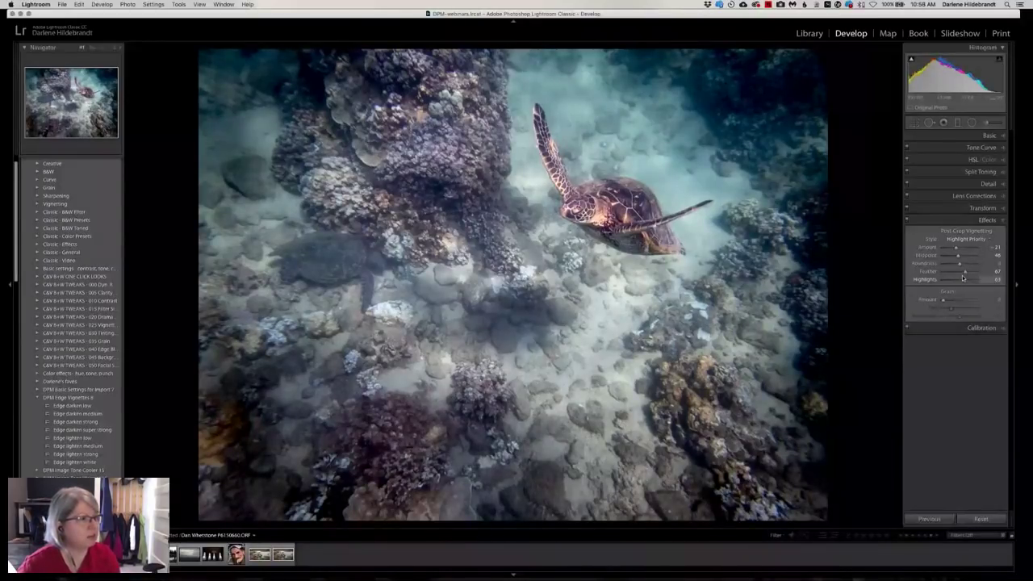
pyautogui.moveTo(958, 248); pyautogui.dragTo(956, 248)
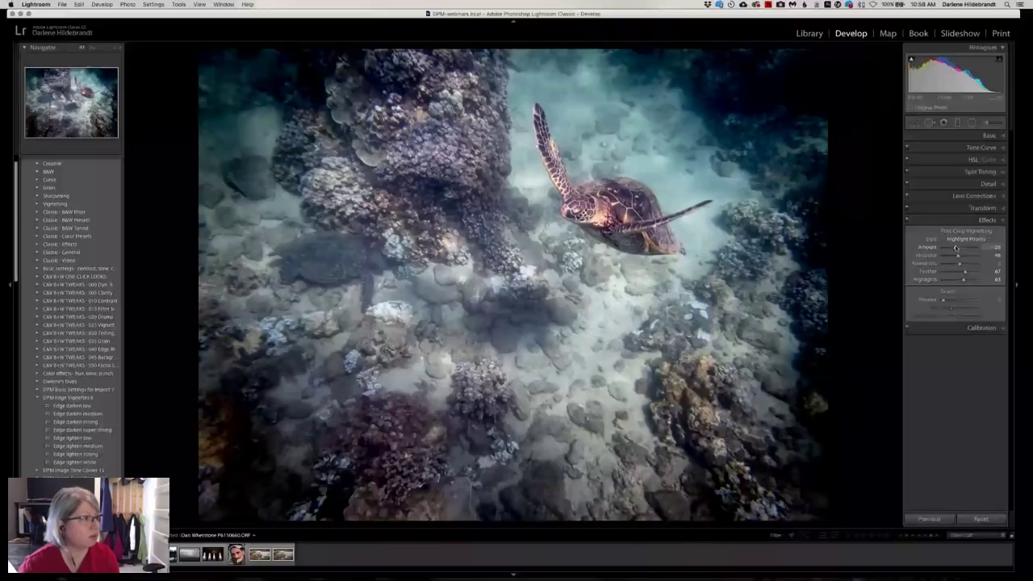
pyautogui.moveTo(956, 248); pyautogui.dragTo(959, 248)
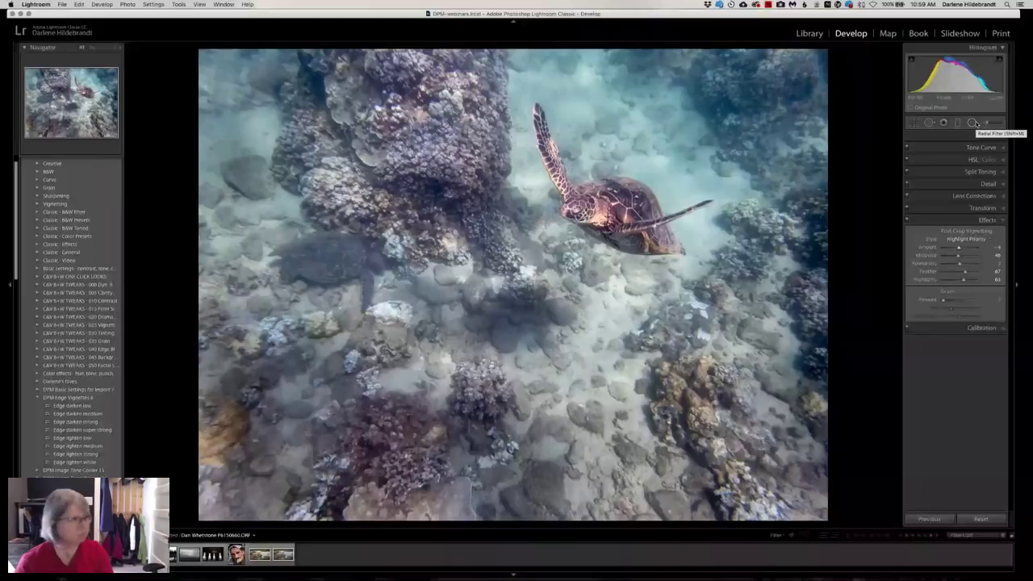
# Draw a Radial Filter ellipse around the main turtle with effects reset, Exposure -0.40 and Highlights about -58.
pyautogui.click(974, 123)
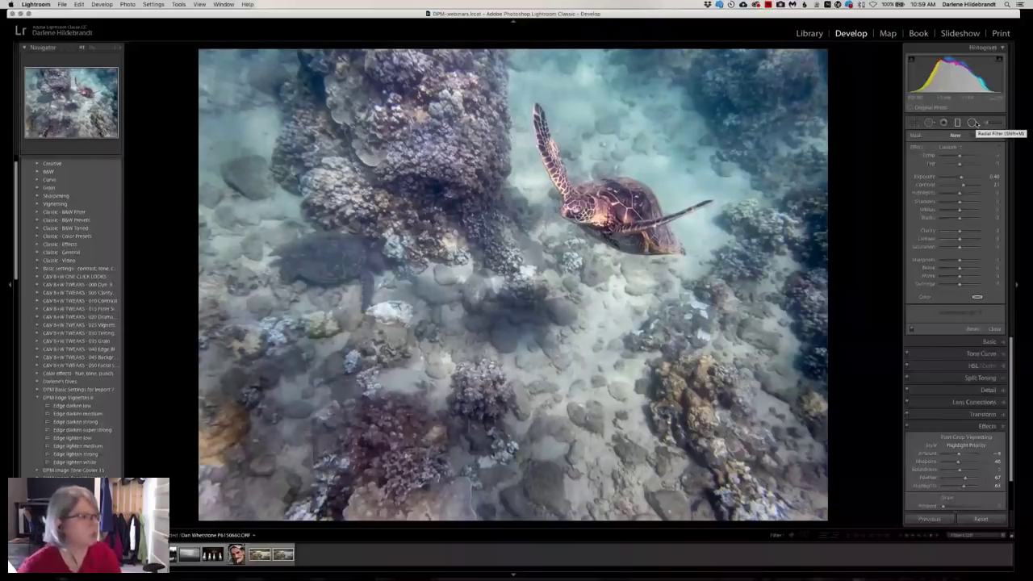
pyautogui.doubleClick(917, 148)
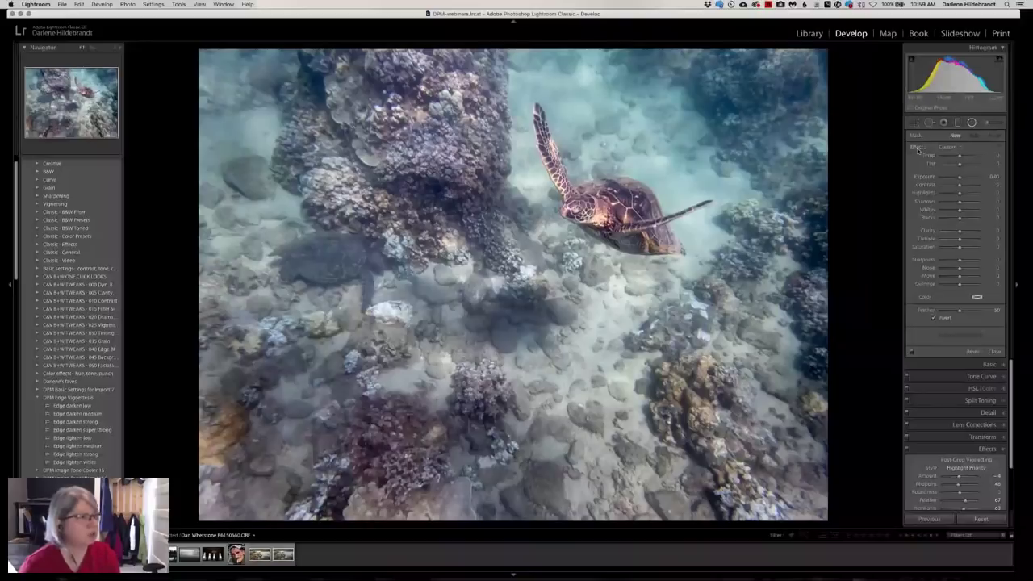
pyautogui.moveTo(959, 178); pyautogui.dragTo(949, 193)
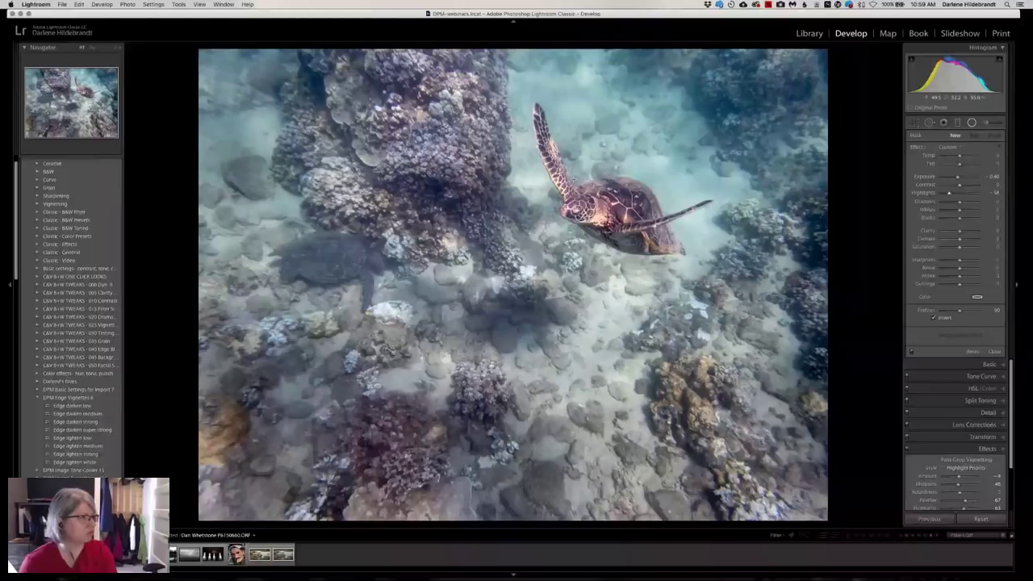
pyautogui.moveTo(560, 221); pyautogui.dragTo(750, 306)
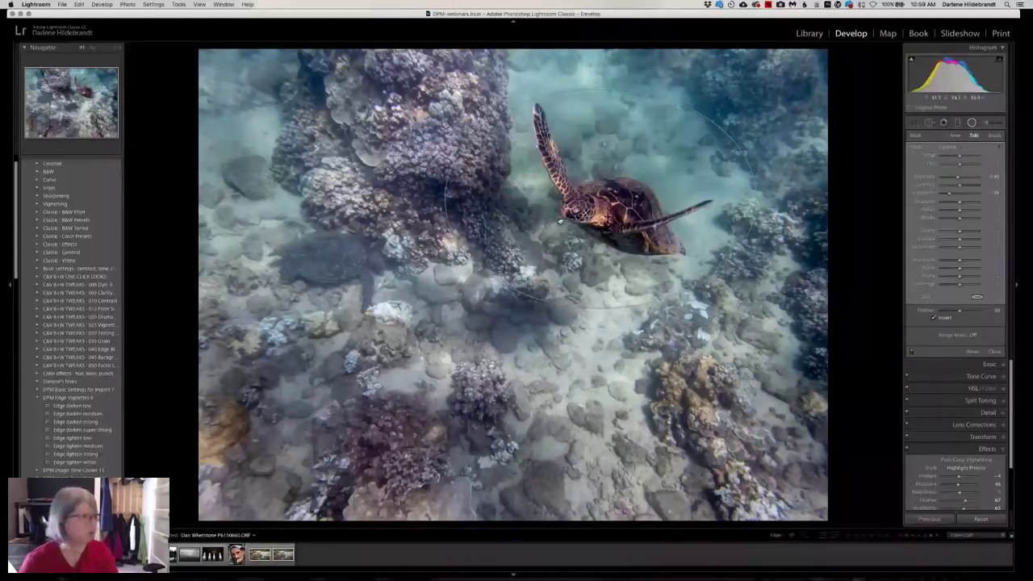
# Using the mask overlay as a check, turn off Invert for the radial filter, then enlarge and rotate its ellipse around the main turtle.
pyautogui.press('o')
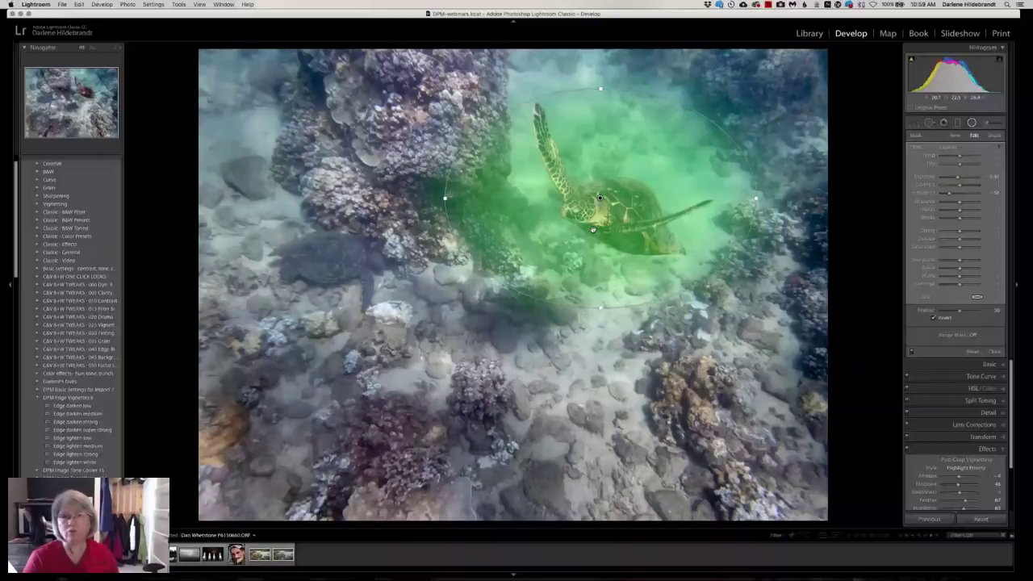
pyautogui.press('o')
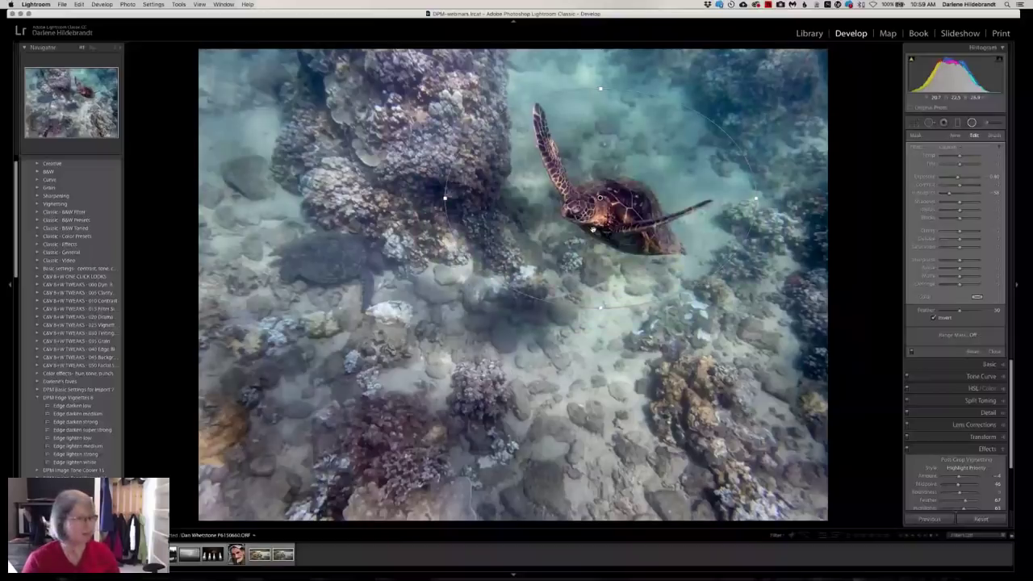
pyautogui.press('o')
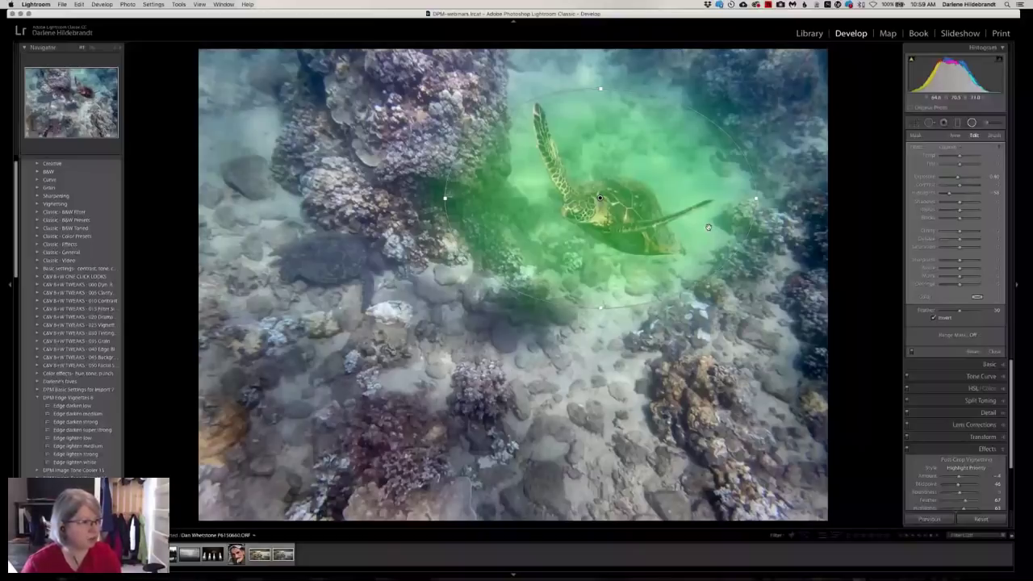
pyautogui.click(934, 318)
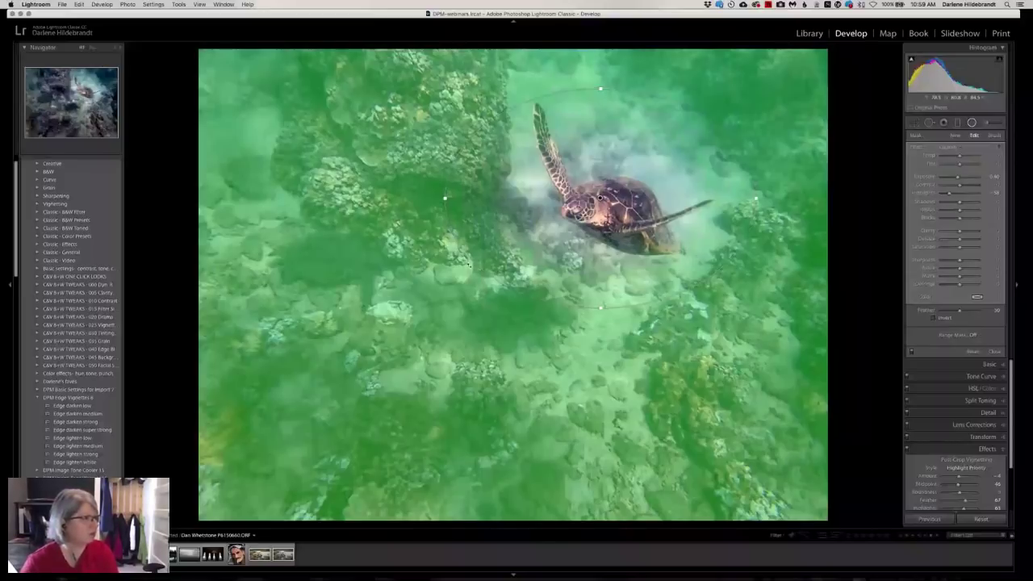
pyautogui.moveTo(468, 265); pyautogui.dragTo(366, 84)
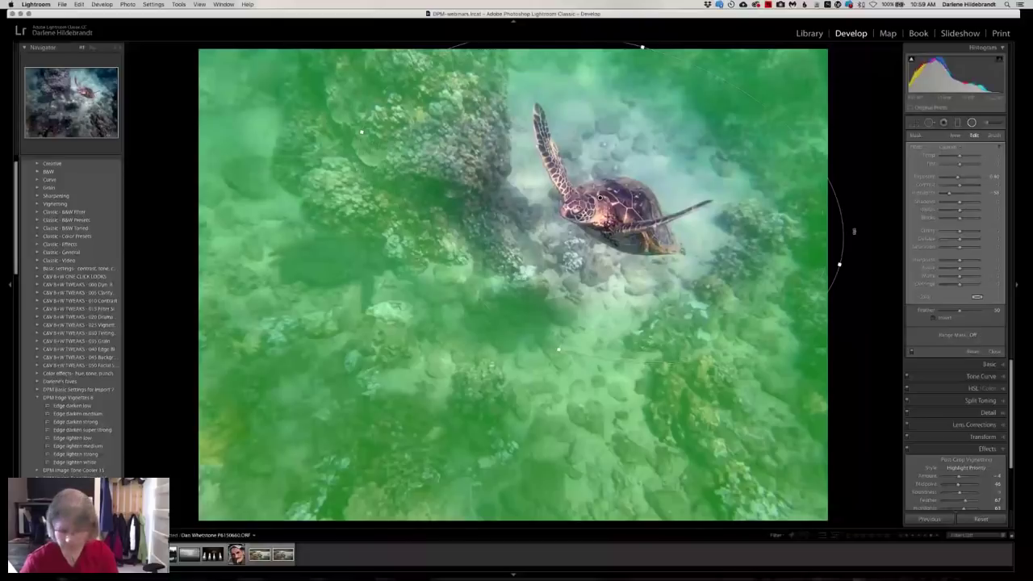
pyautogui.press('o')
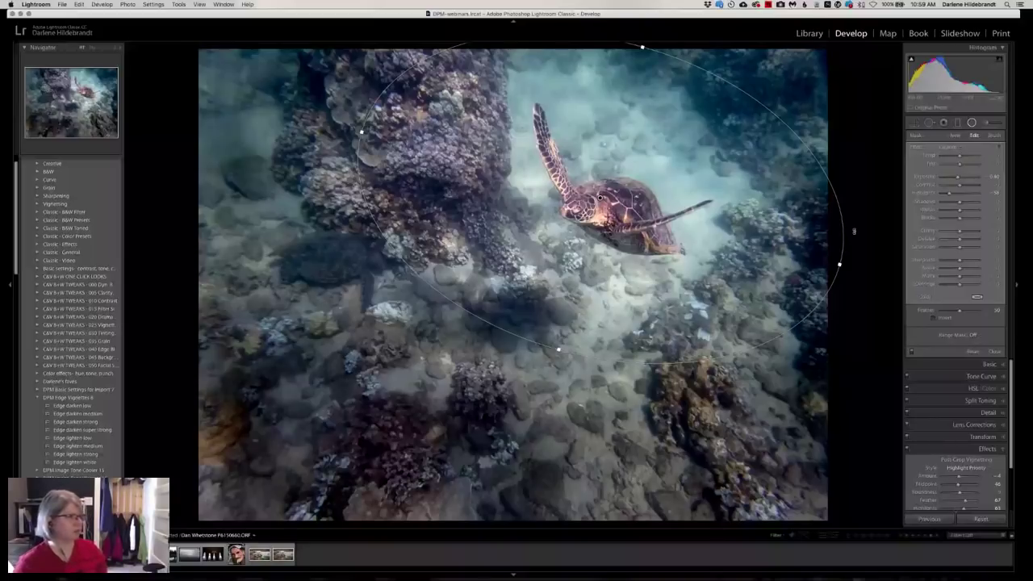
# Soften the radial filter's darkening with weaker negative Exposure and Highlights about -44, close the filter, and compare before and after.
pyautogui.doubleClick(950, 192)
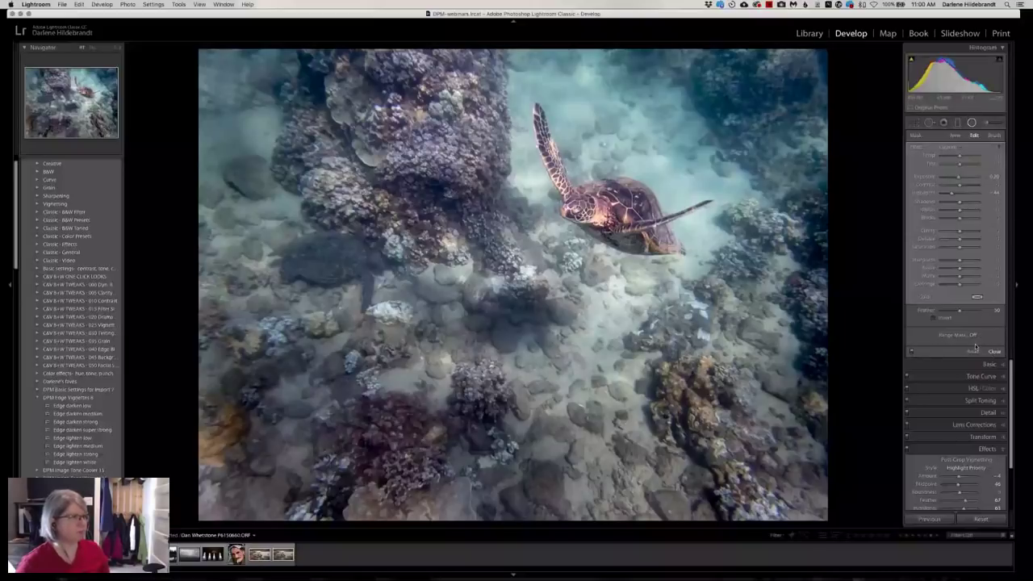
pyautogui.hotkey('shift', 'm')
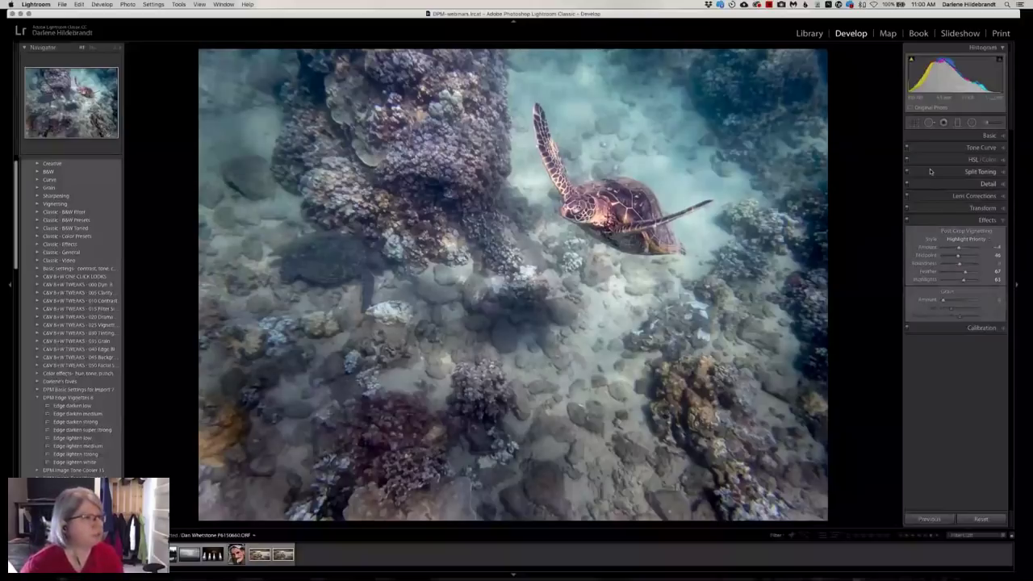
pyautogui.click(988, 137)
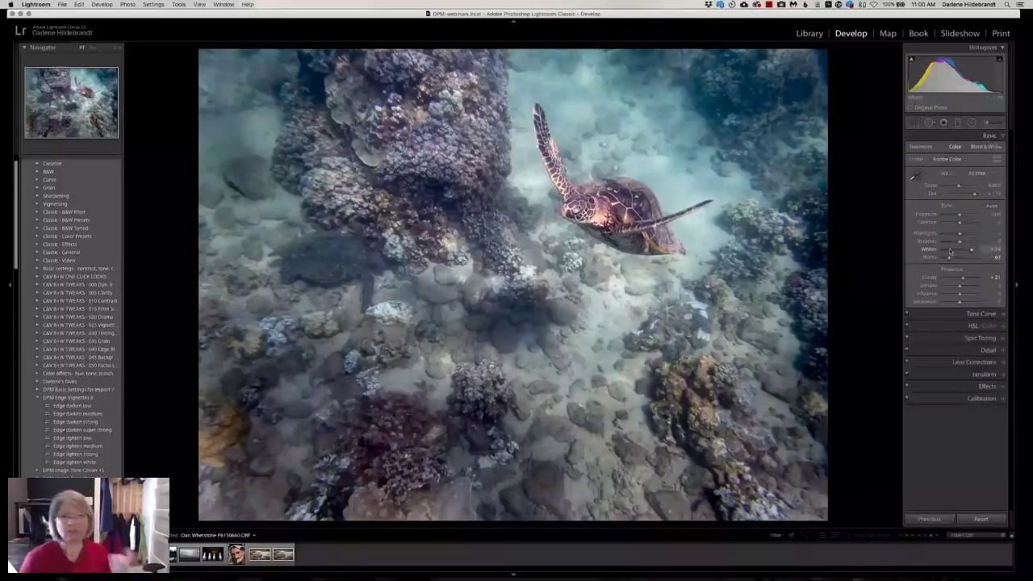
pyautogui.press('\\')
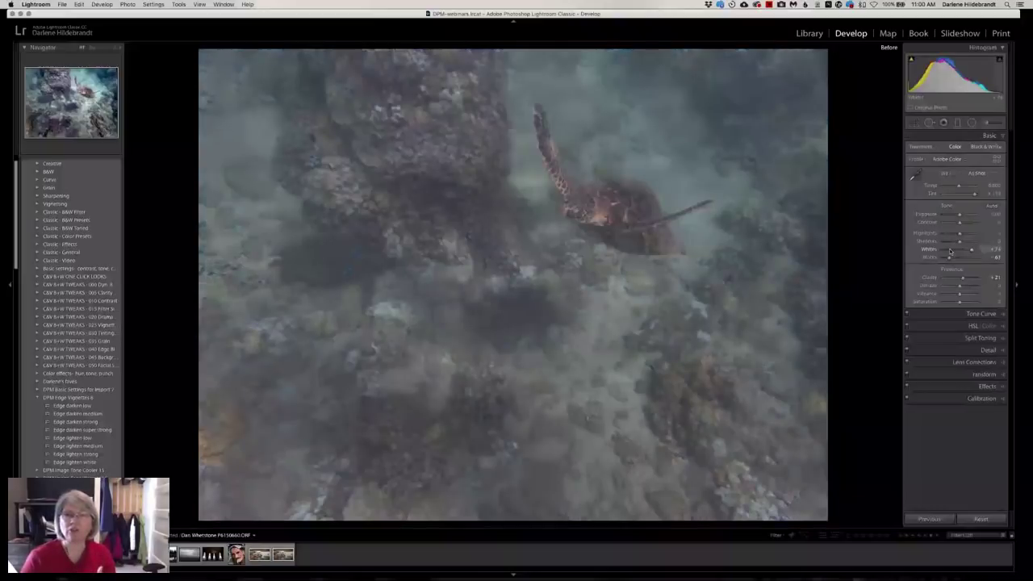
pyautogui.press('\\')
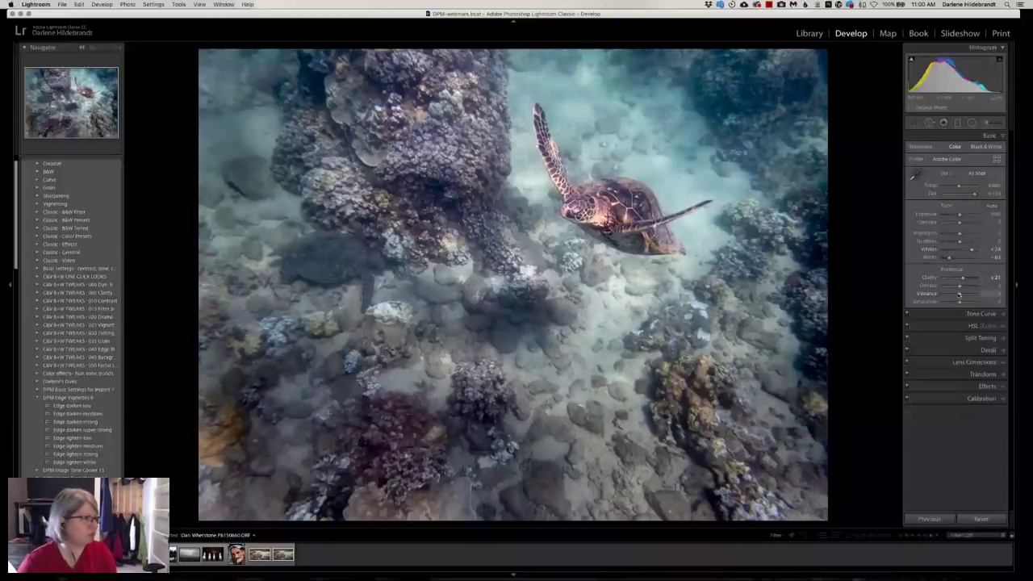
# Test Saturation and Vibrance at +100 separately, reset Saturation to 0, and settle Vibrance at about +15.
pyautogui.moveTo(959, 301); pyautogui.dragTo(985, 298)
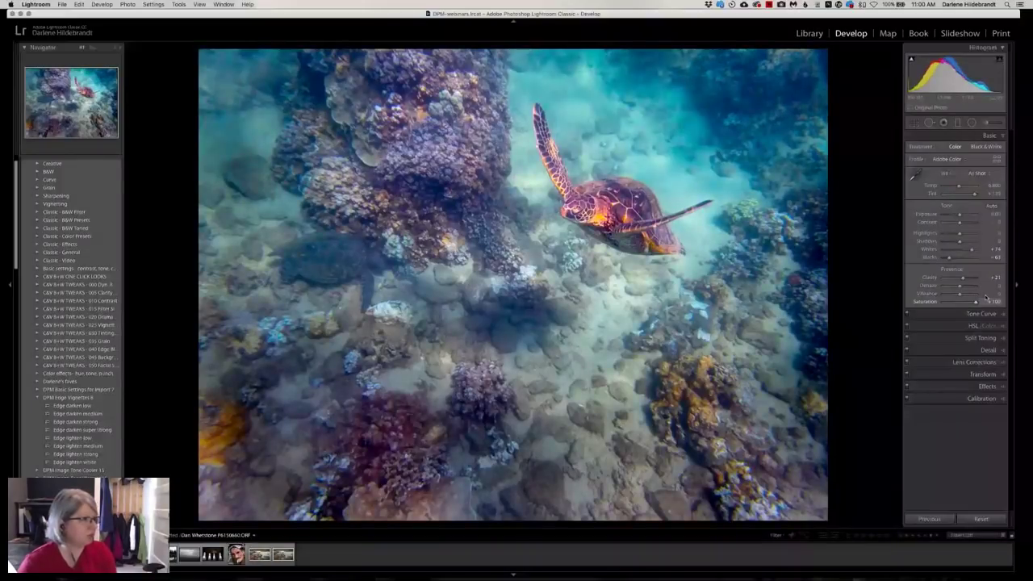
pyautogui.moveTo(985, 297)
pyautogui.mouseDown()
pyautogui.moveTo(958, 295)
pyautogui.moveTo(977, 294)
pyautogui.mouseUp()
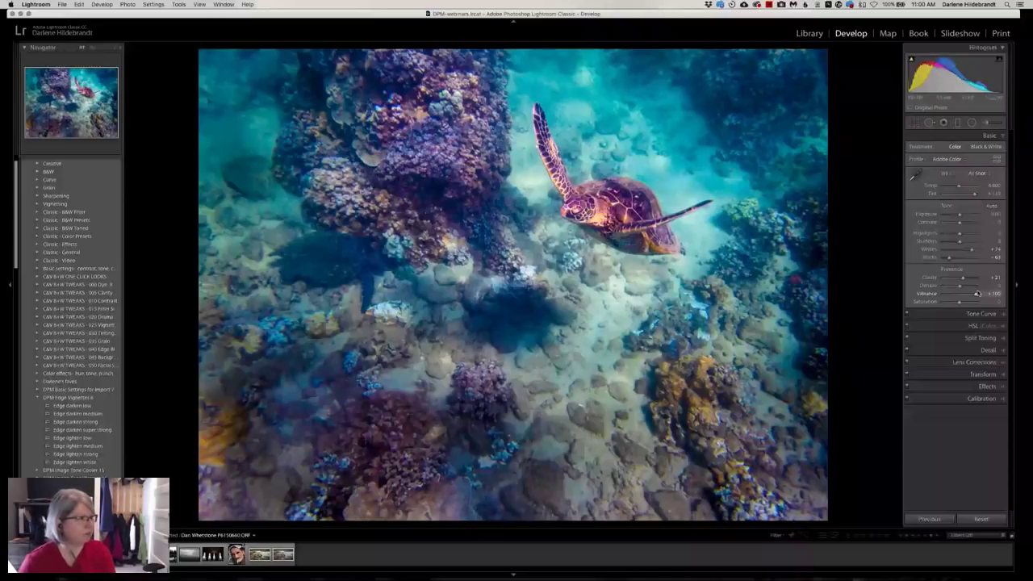
pyautogui.moveTo(978, 294); pyautogui.dragTo(962, 295)
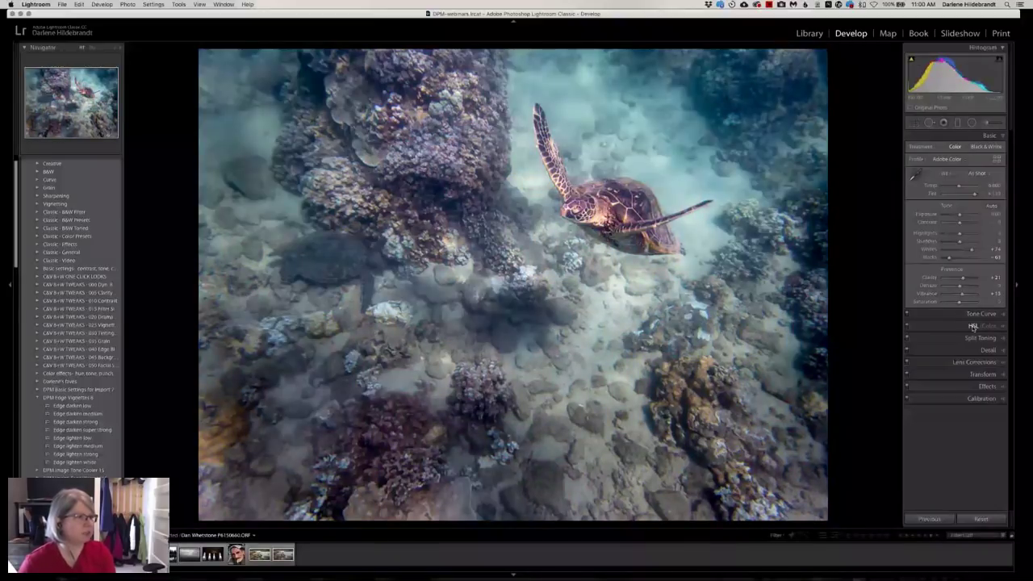
# Boost HSL Saturation by targeting the water and turtle, with Aqua about +19, Blue +27, Red about +19 and Orange about +30.
pyautogui.click(972, 326)
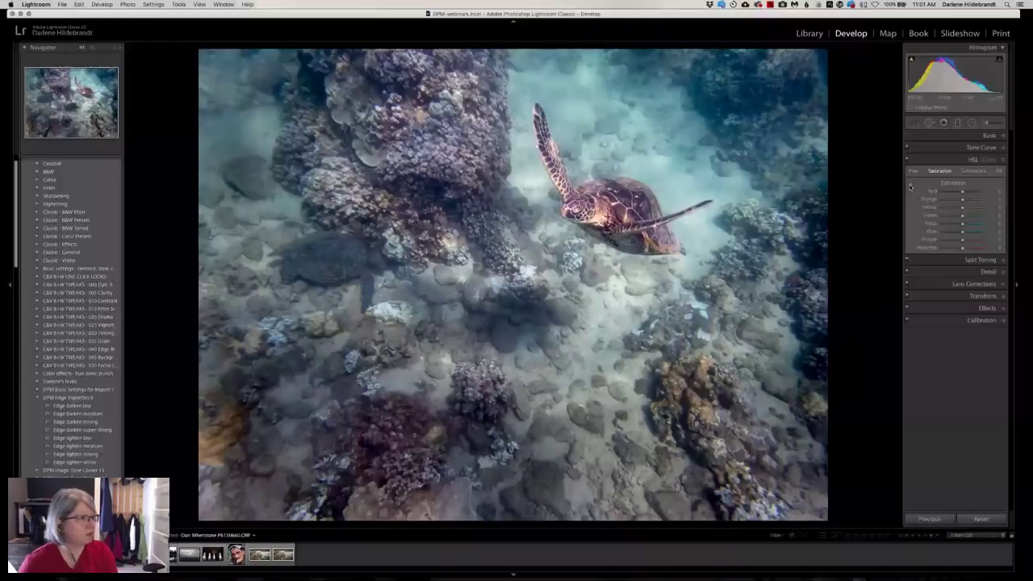
pyautogui.click(911, 186)
pyautogui.moveTo(684, 174); pyautogui.dragTo(684, 119)
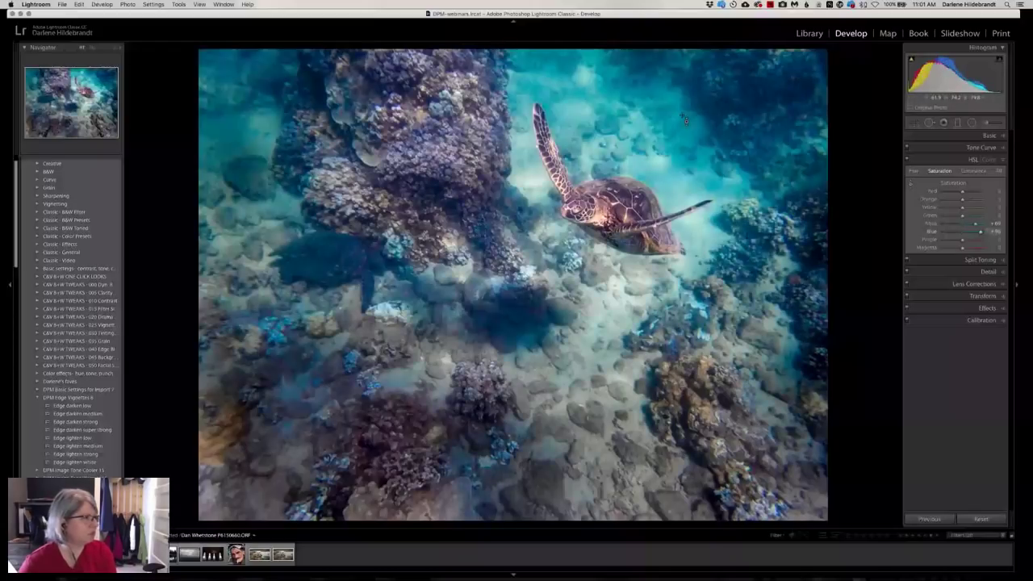
pyautogui.moveTo(686, 120); pyautogui.dragTo(686, 166)
pyautogui.moveTo(601, 218)
pyautogui.mouseDown()
pyautogui.moveTo(602, 182)
pyautogui.moveTo(603, 218)
pyautogui.mouseUp()
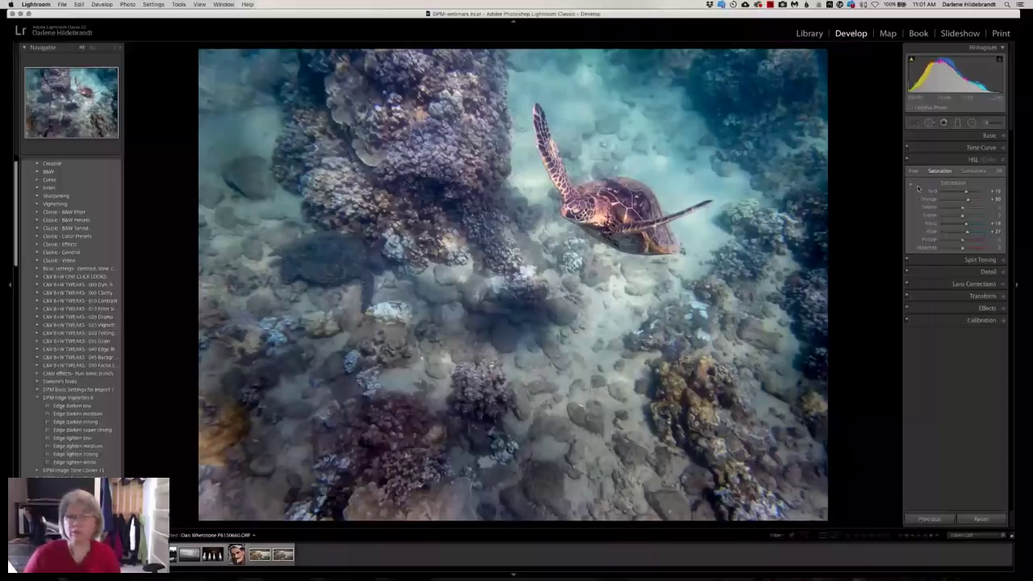
# Shift the HSL Hue of the main turtle's shell, with Red about +36 and Magenta about -4.
pyautogui.click(914, 171)
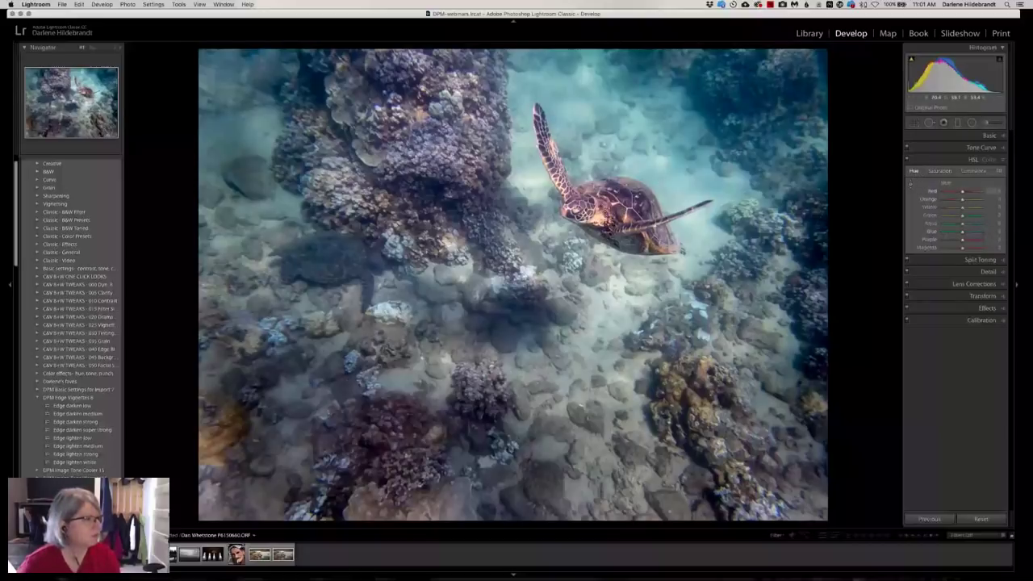
pyautogui.moveTo(602, 211)
pyautogui.mouseDown()
pyautogui.moveTo(599, 169)
pyautogui.moveTo(614, 150)
pyautogui.moveTo(607, 208)
pyautogui.mouseUp()
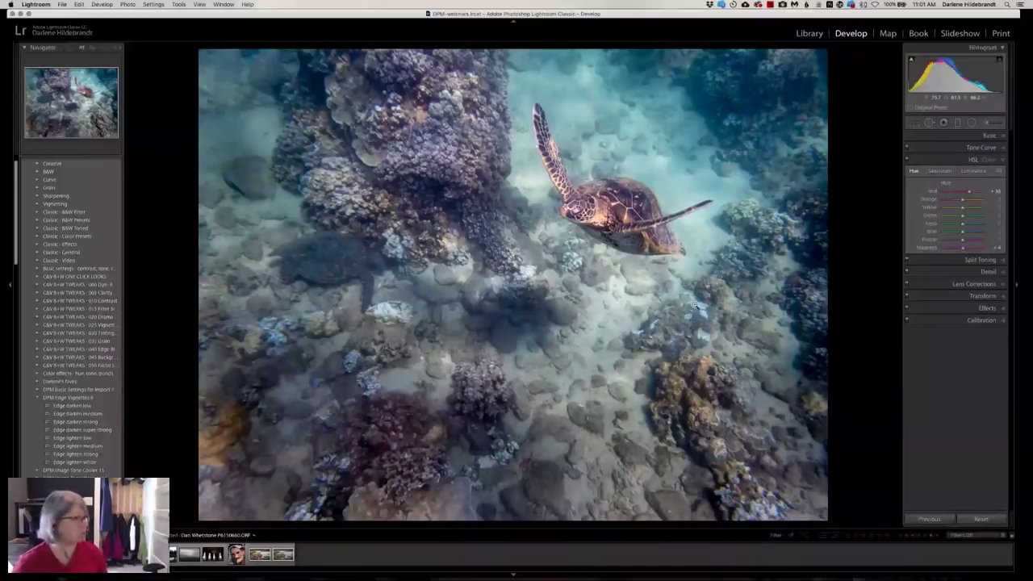
# Return to the photo grid and open the first snowy mountain lake reflection photo in a large single view.
pyautogui.press('g')
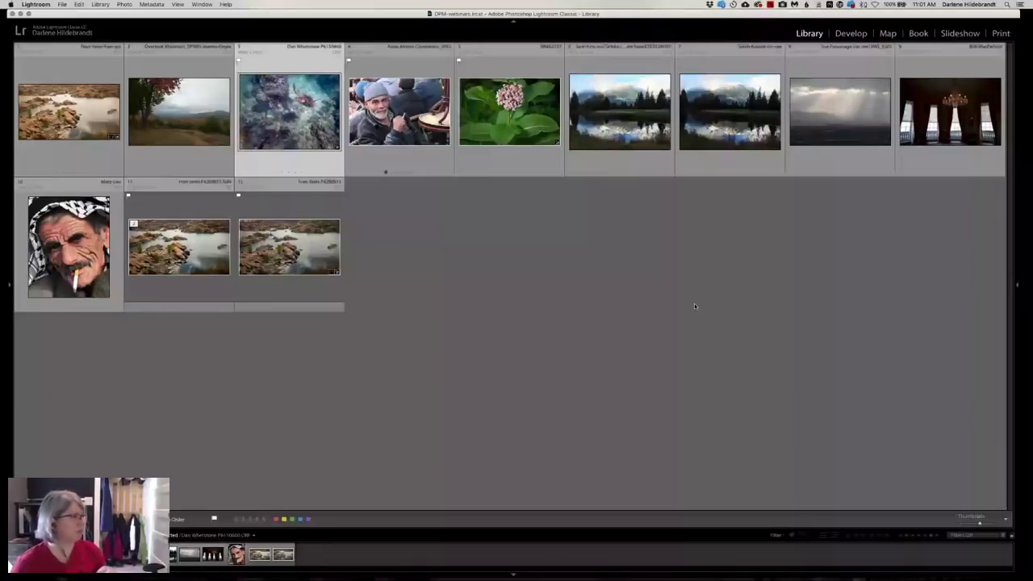
pyautogui.press('Right')
pyautogui.press('Right')
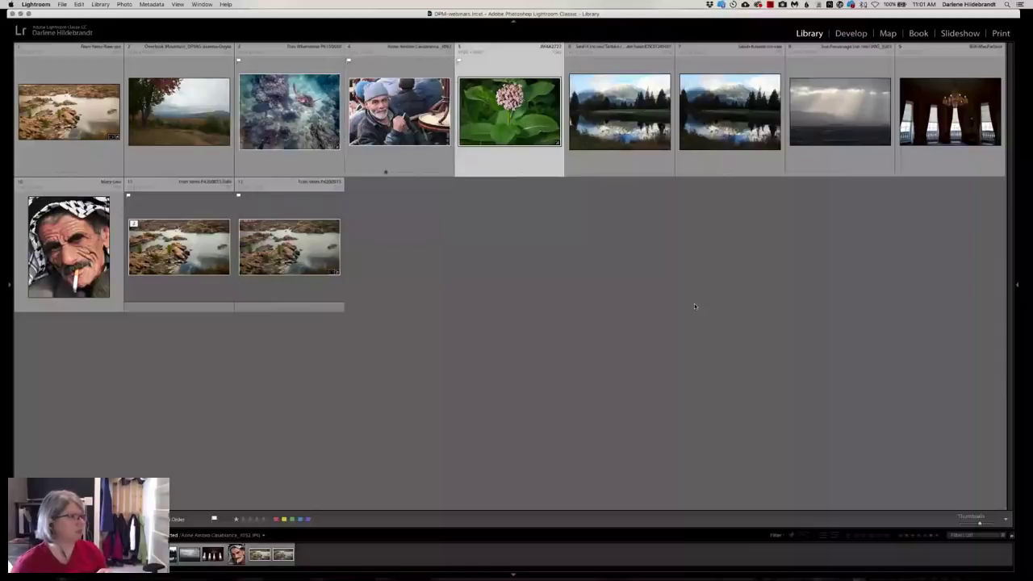
pyautogui.press('Right')
pyautogui.press('e')
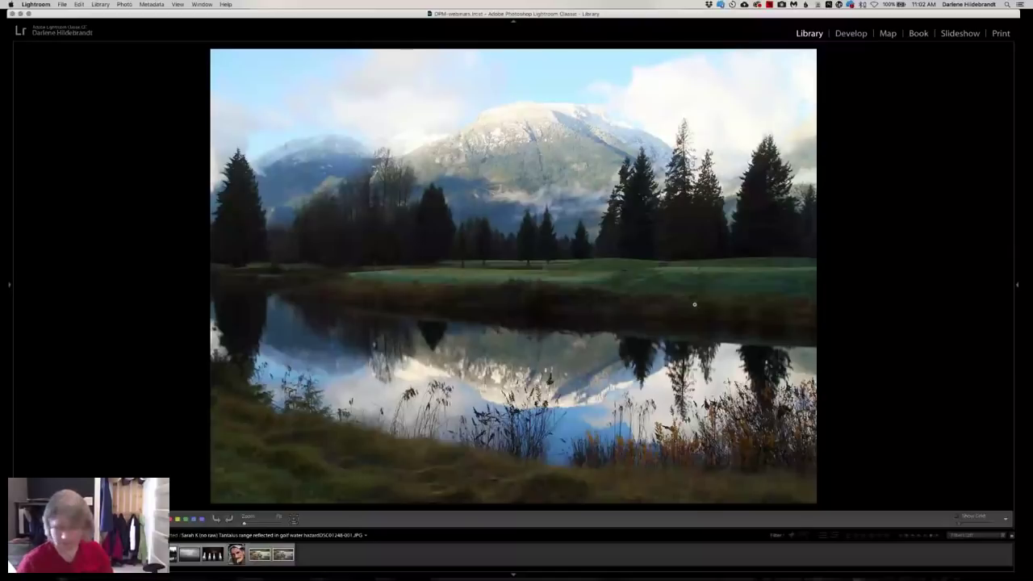
pyautogui.press('i')
pyautogui.press('Delete')
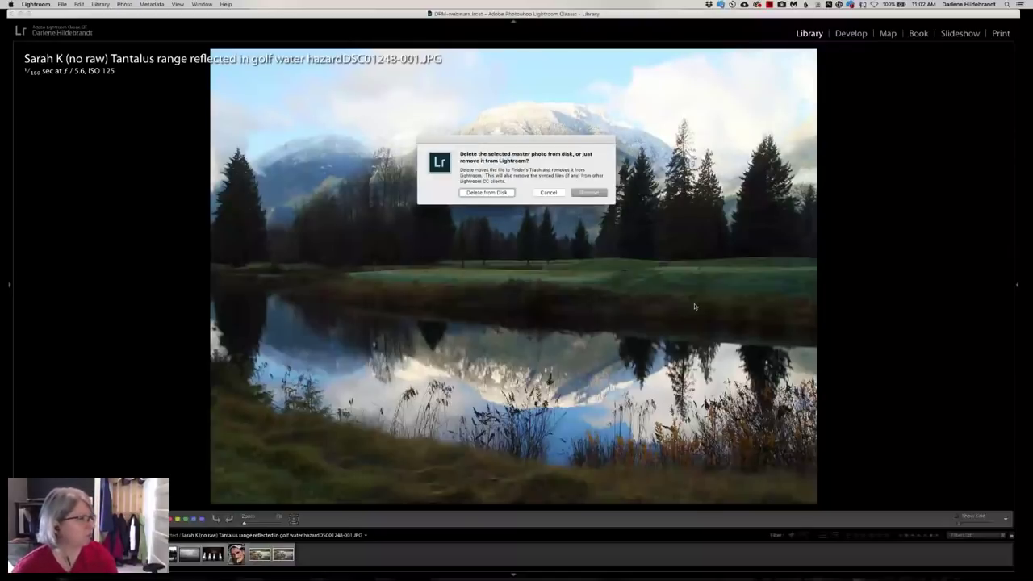
pyautogui.press('Escape')
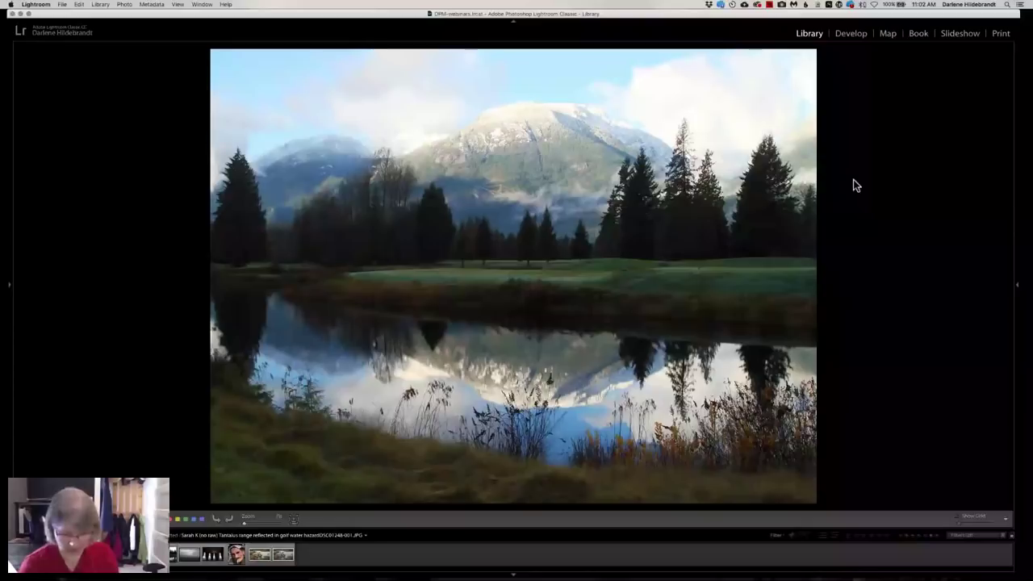
# Bring the mountain lake photo into Develop and check its lens profile and chromatic aberration settings before the basic adjustments.
pyautogui.press('d')
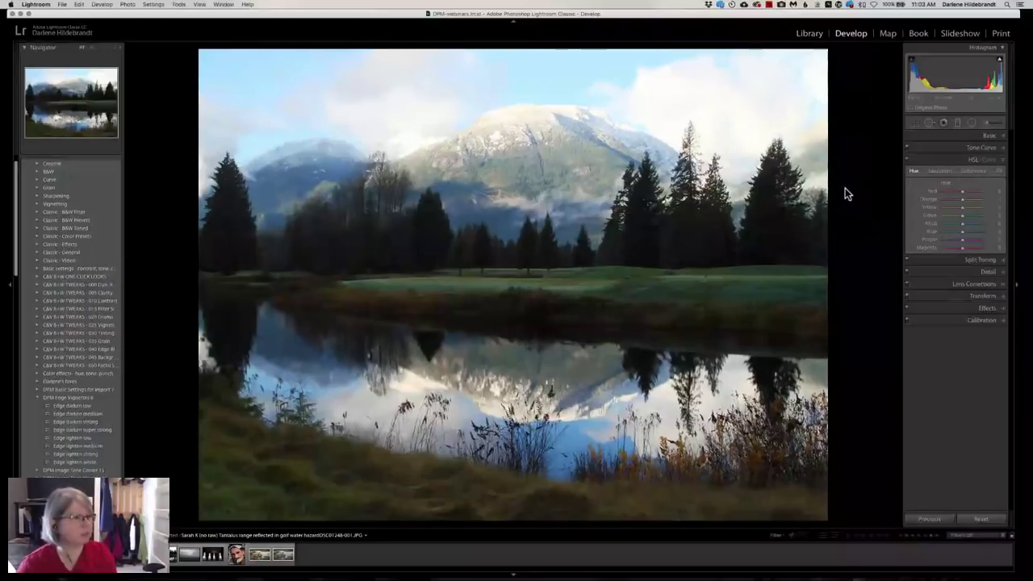
pyautogui.click(986, 135)
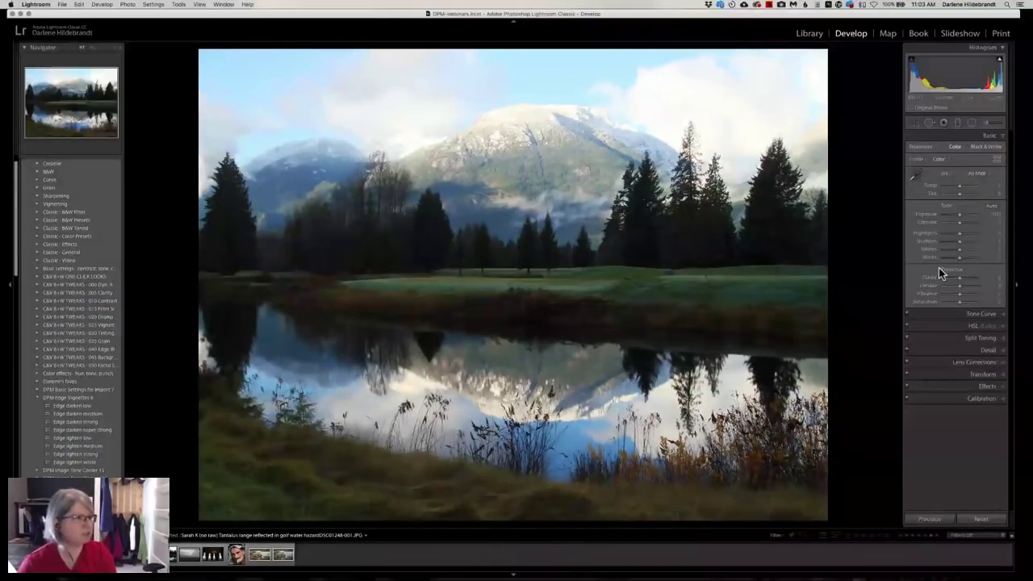
pyautogui.press('super+6')
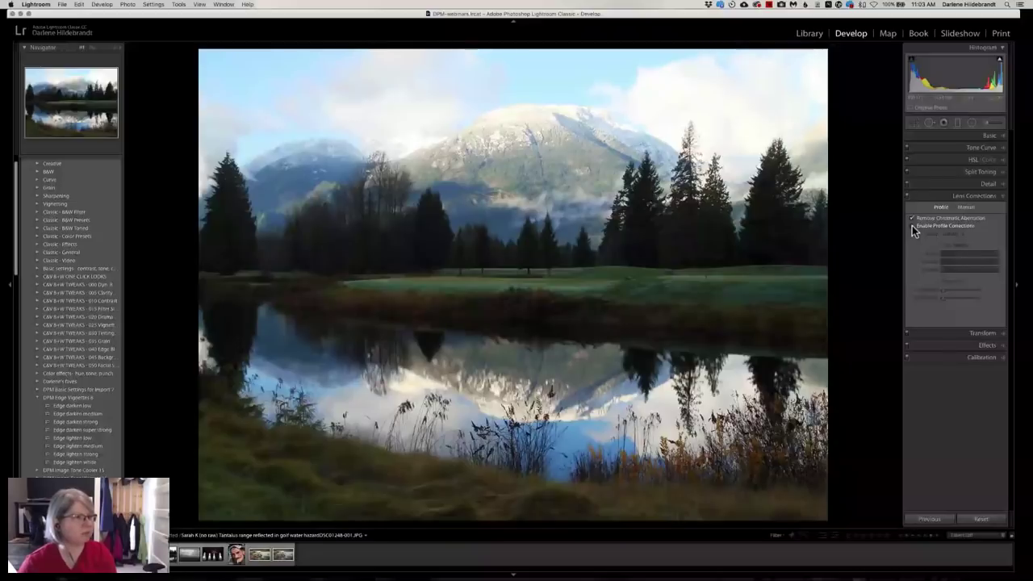
pyautogui.click(988, 136)
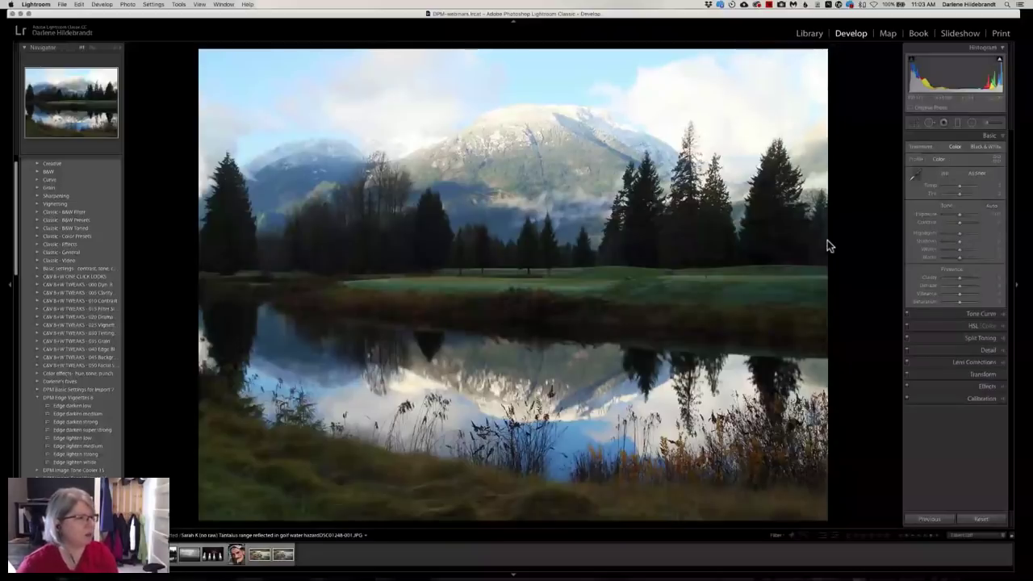
pyautogui.click(976, 362)
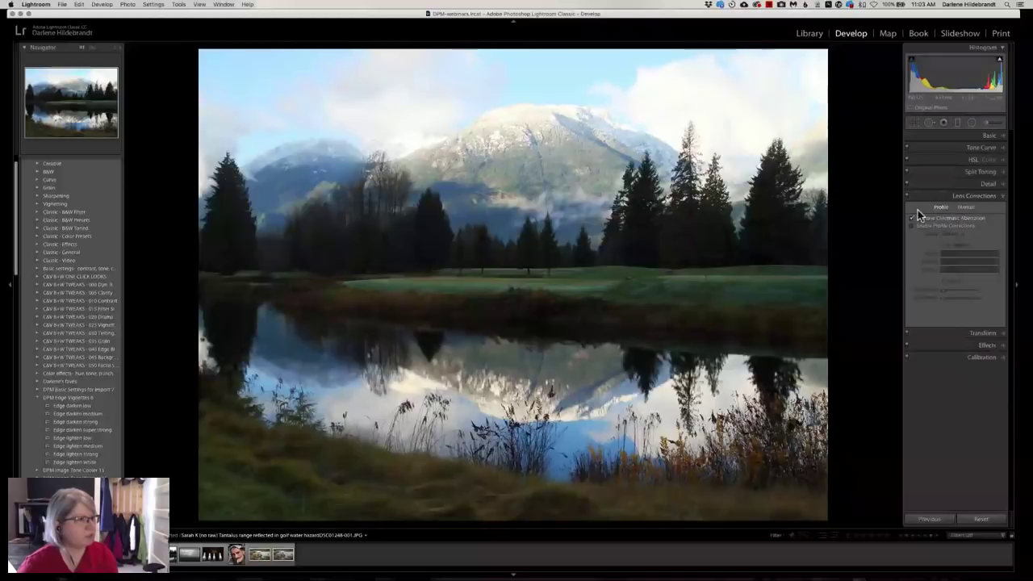
pyautogui.click(989, 138)
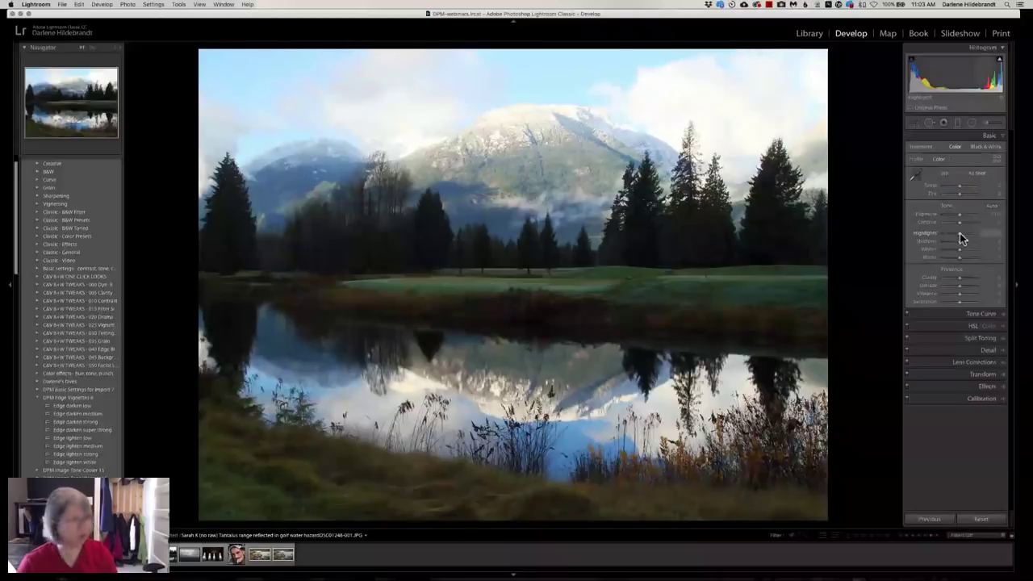
# Reduce the photo's highlights to -69 and lower the blacks slightly using the clipping preview.
pyautogui.keyDown('alt'); pyautogui.click(959, 233); pyautogui.keyUp('alt')
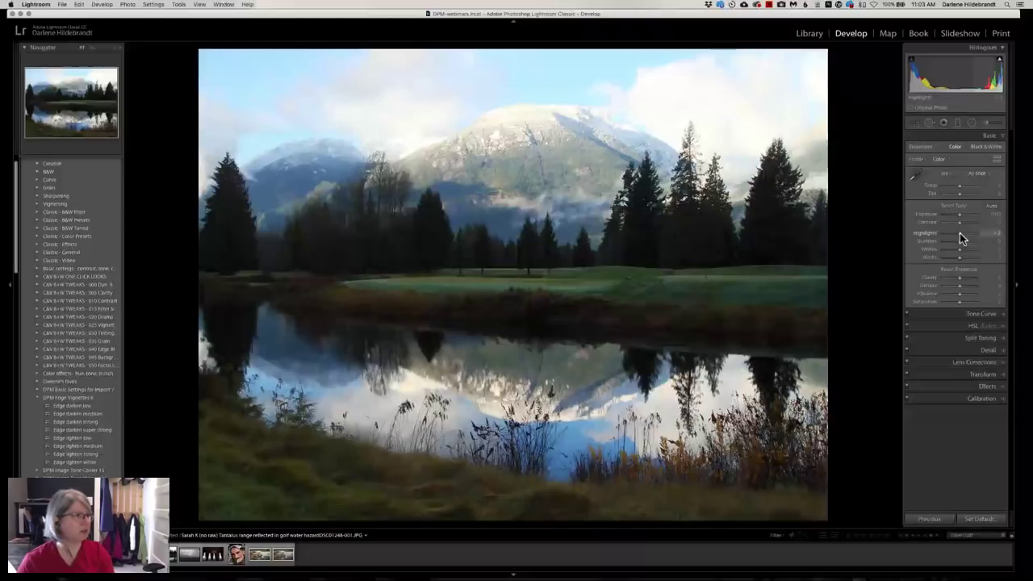
pyautogui.moveTo(960, 233); pyautogui.dragTo(908, 230)
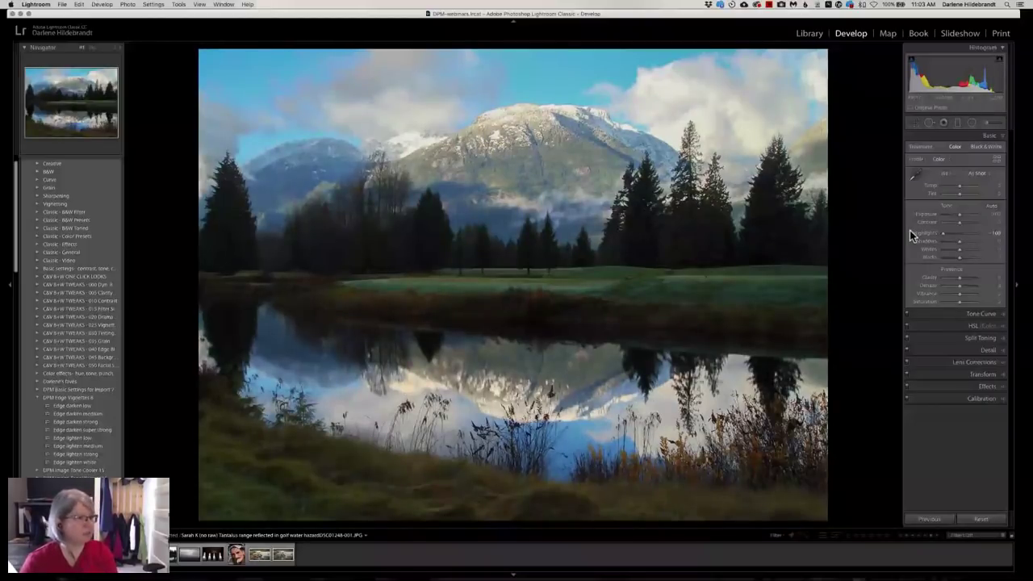
pyautogui.moveTo(909, 230); pyautogui.dragTo(948, 233)
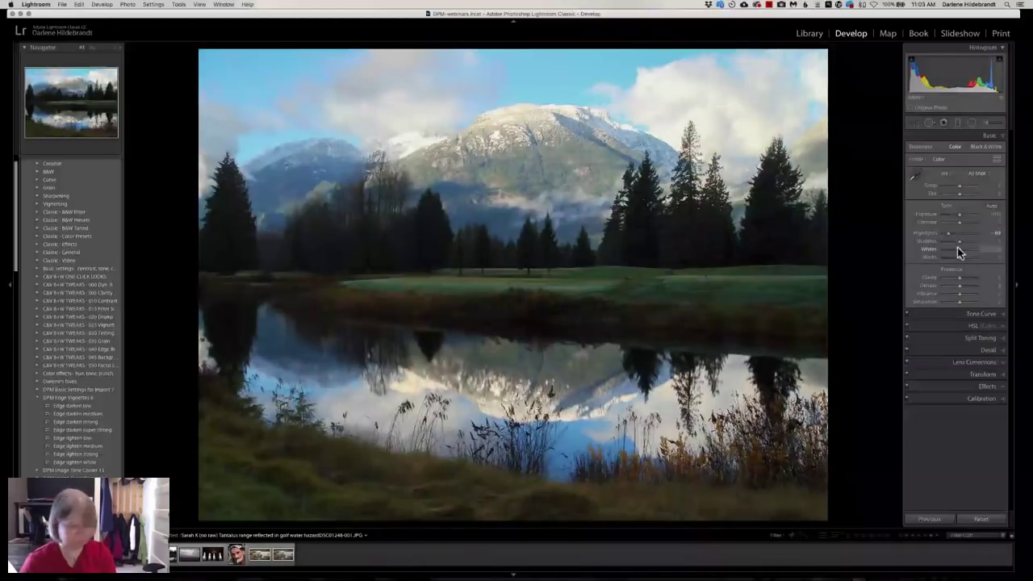
pyautogui.moveTo(959, 258); pyautogui.dragTo(960, 260)
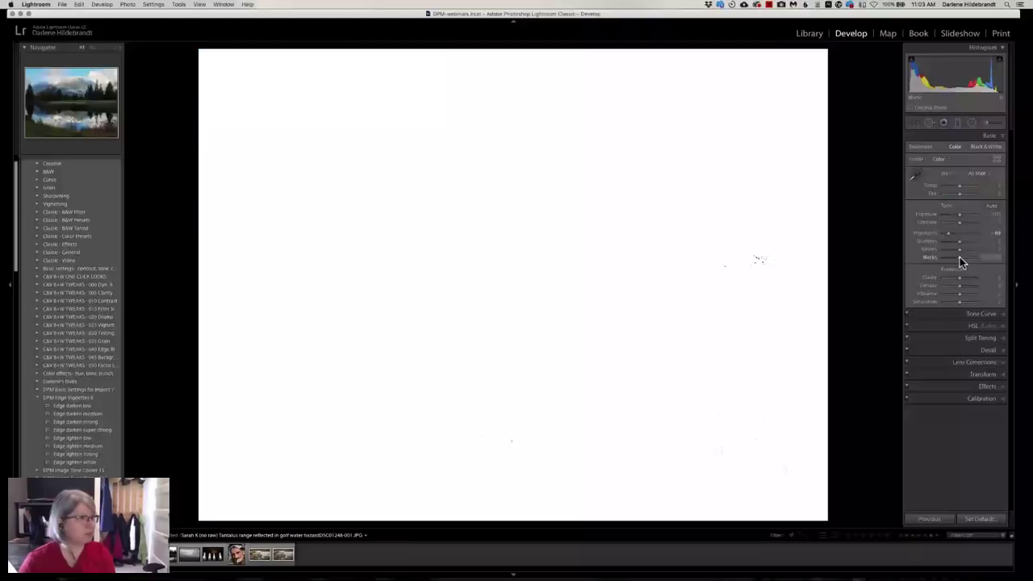
pyautogui.moveTo(960, 261); pyautogui.dragTo(960, 260)
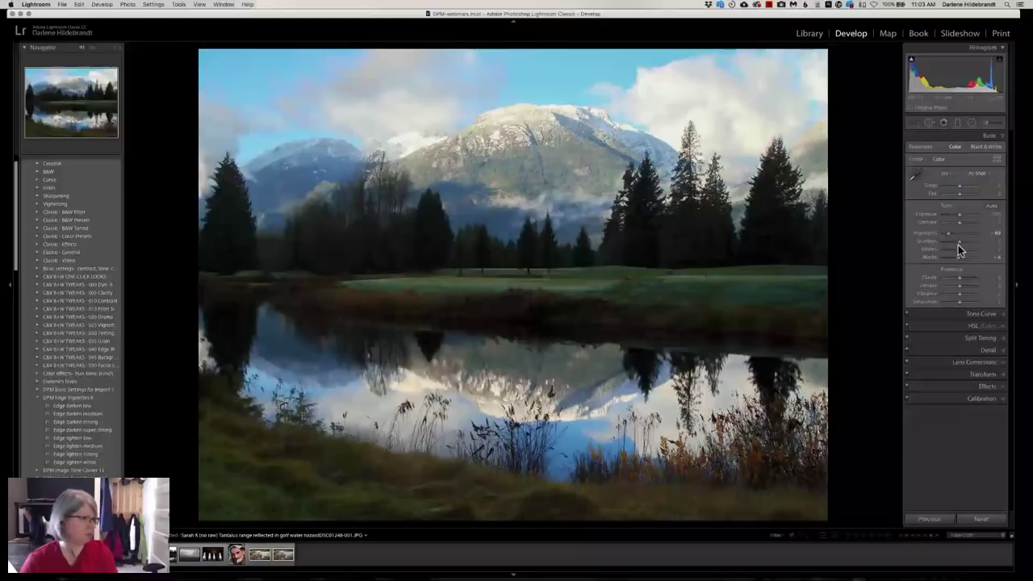
# Lift the photo's shadows to +49, testing +100 and inspecting the dark trees up close on the way.
pyautogui.moveTo(958, 245); pyautogui.dragTo(1003, 235)
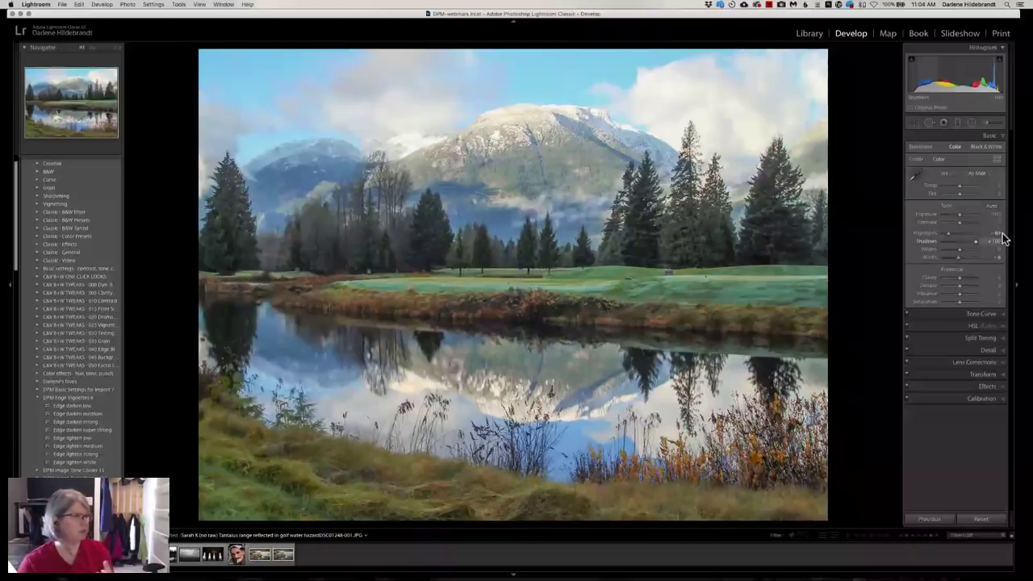
pyautogui.click(677, 239)
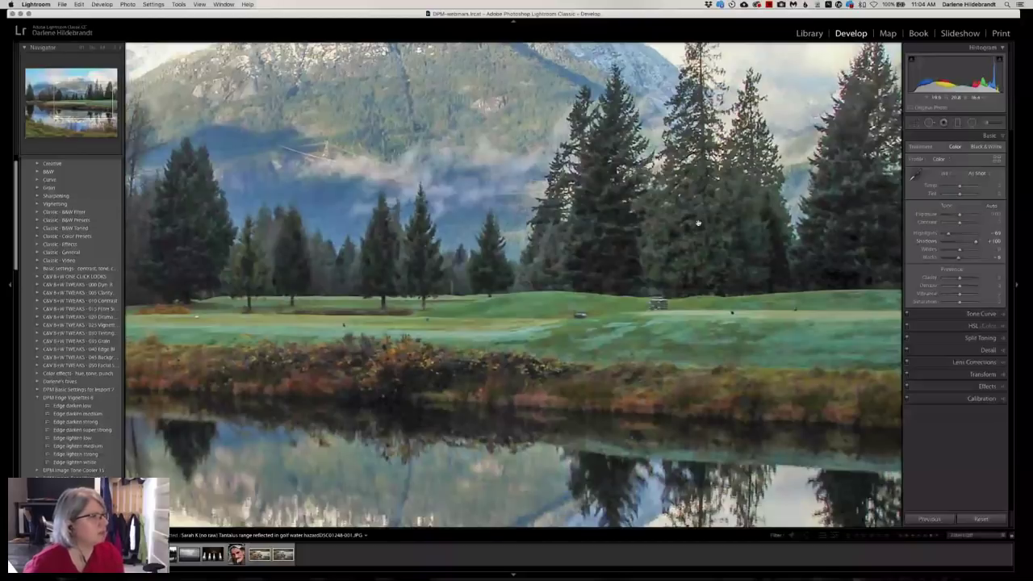
pyautogui.moveTo(698, 223); pyautogui.dragTo(555, 237)
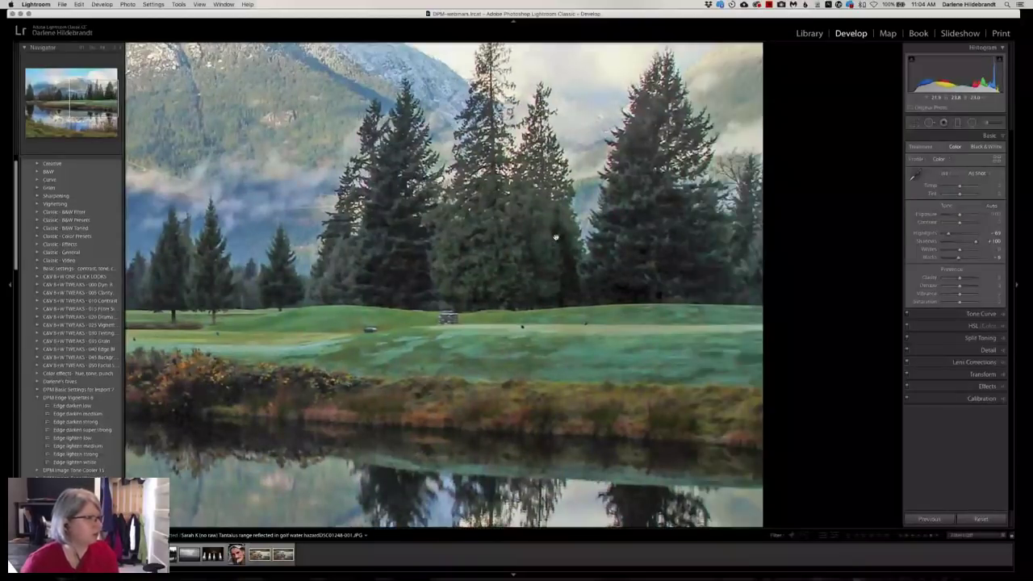
pyautogui.click(555, 237)
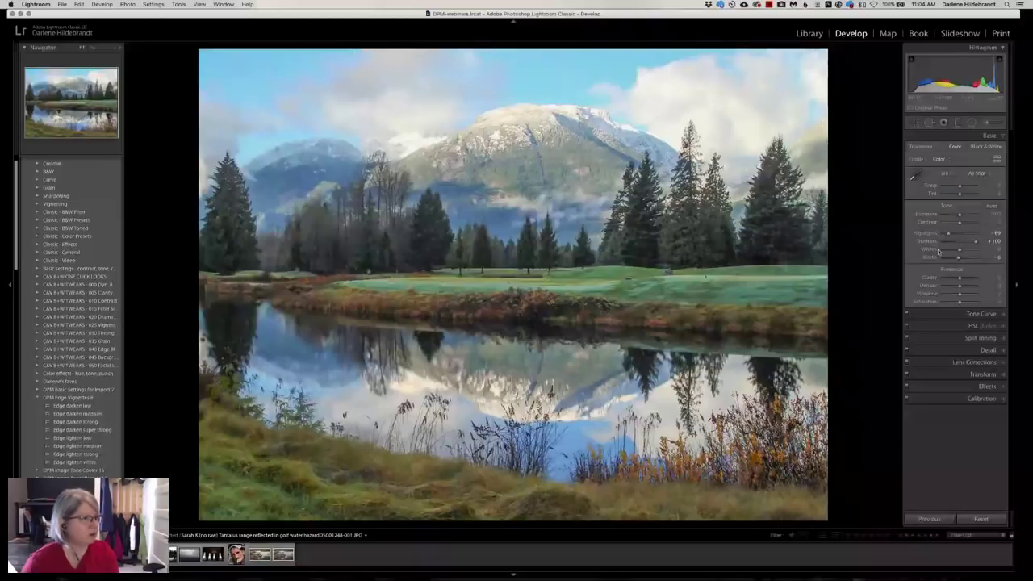
pyautogui.moveTo(976, 241); pyautogui.dragTo(971, 242)
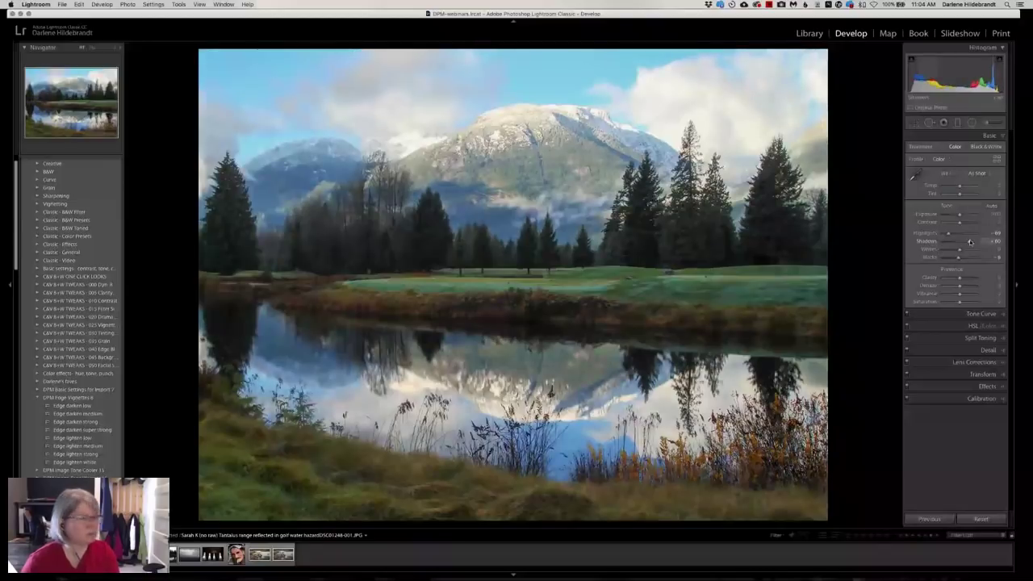
pyautogui.moveTo(971, 242); pyautogui.dragTo(969, 242)
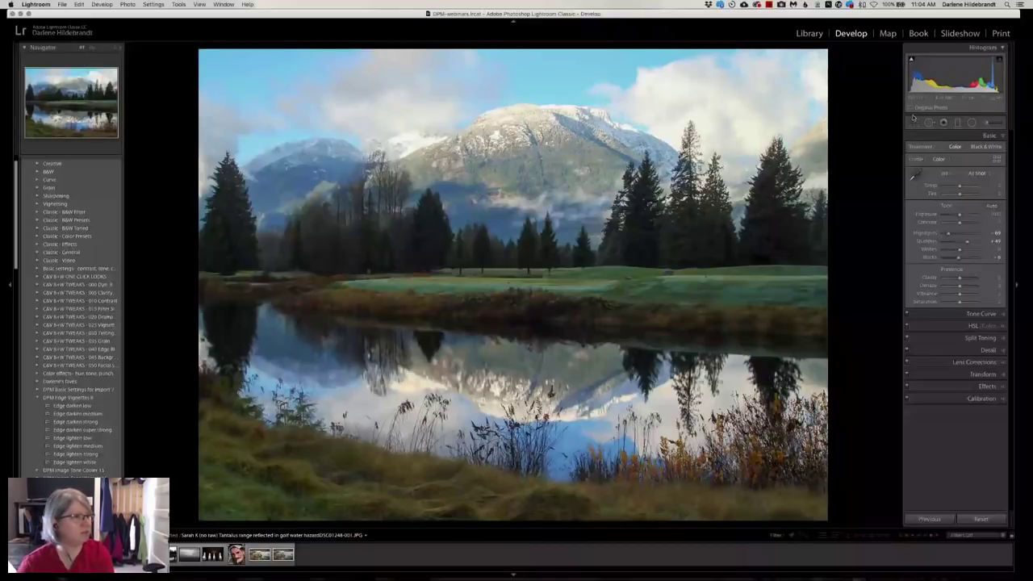
# Add a graduated filter with -0.40 exposure from the sky down over the mountain and show its mask overlay in red.
pyautogui.click(958, 123)
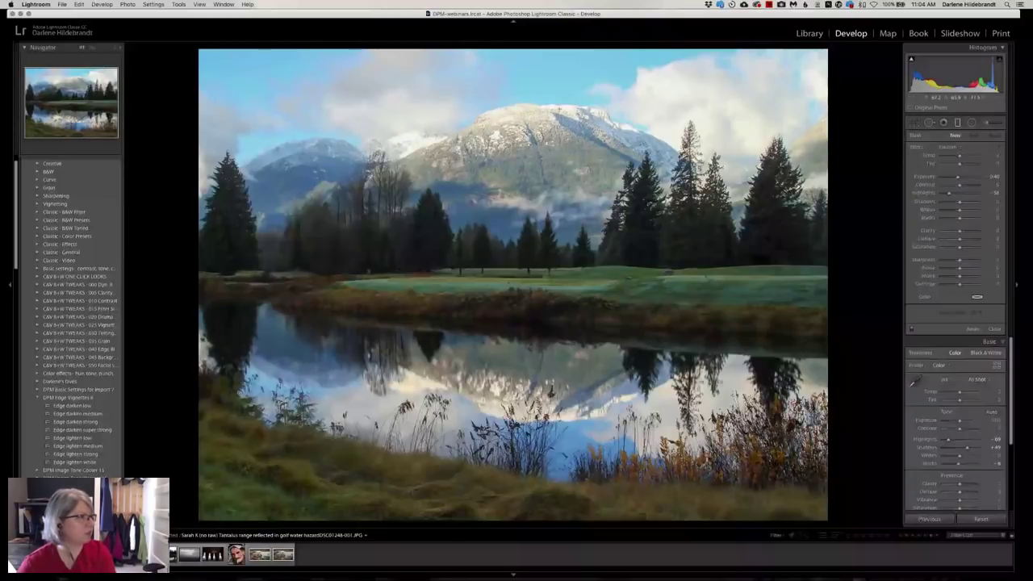
pyautogui.moveTo(530, 97); pyautogui.dragTo(524, 249)
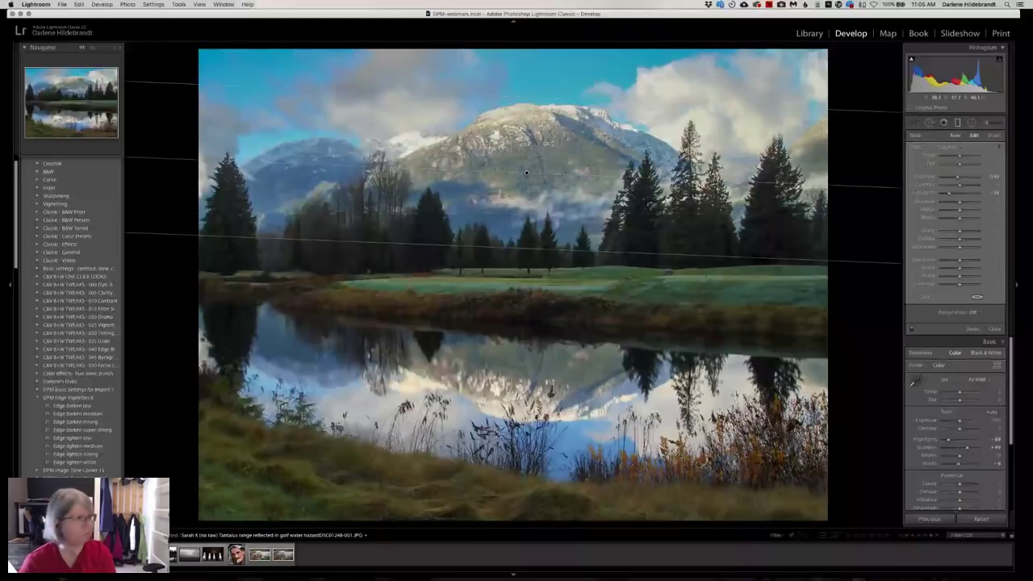
pyautogui.press('o')
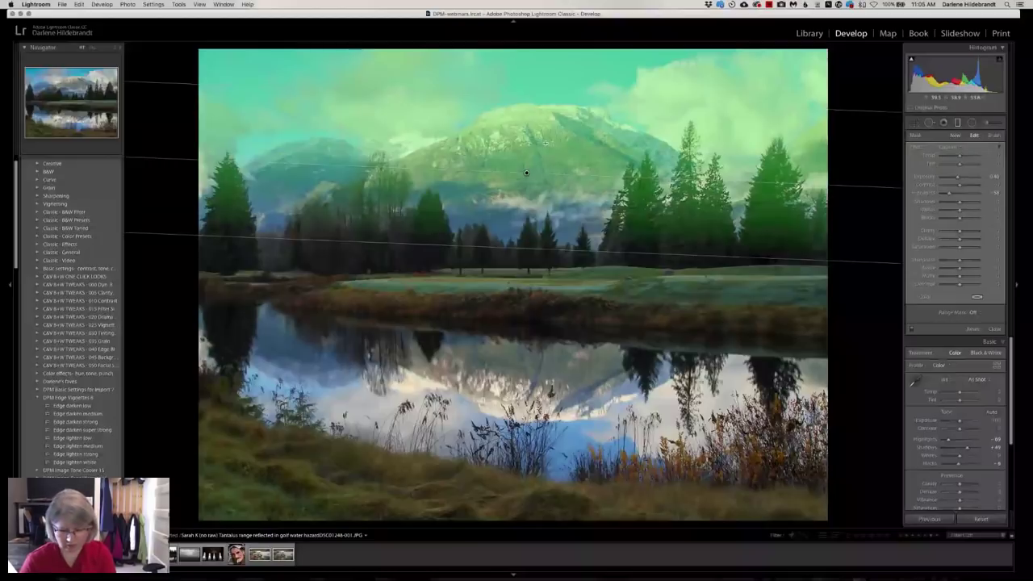
pyautogui.press('shift')
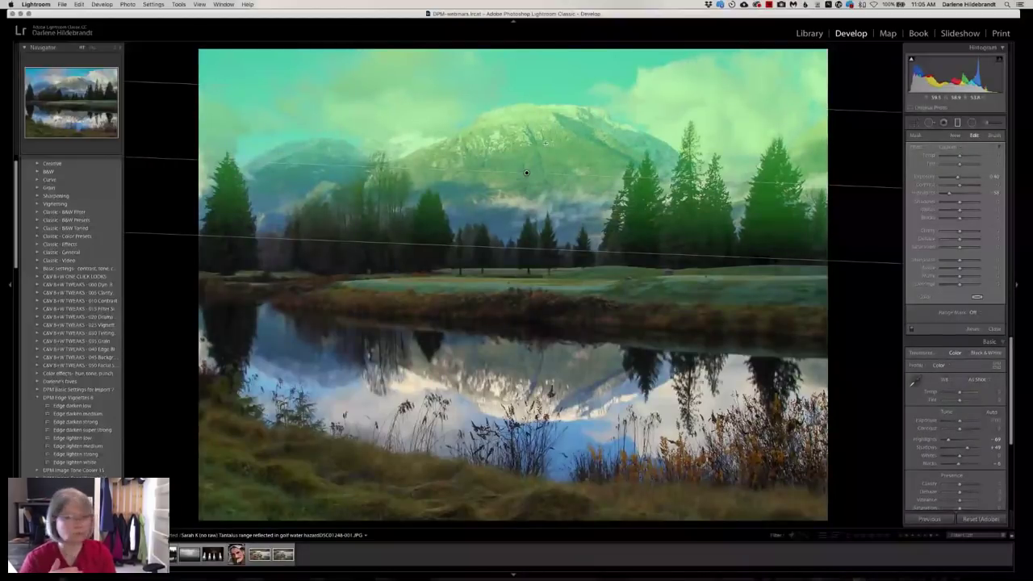
pyautogui.hotkey('shift', 'o')
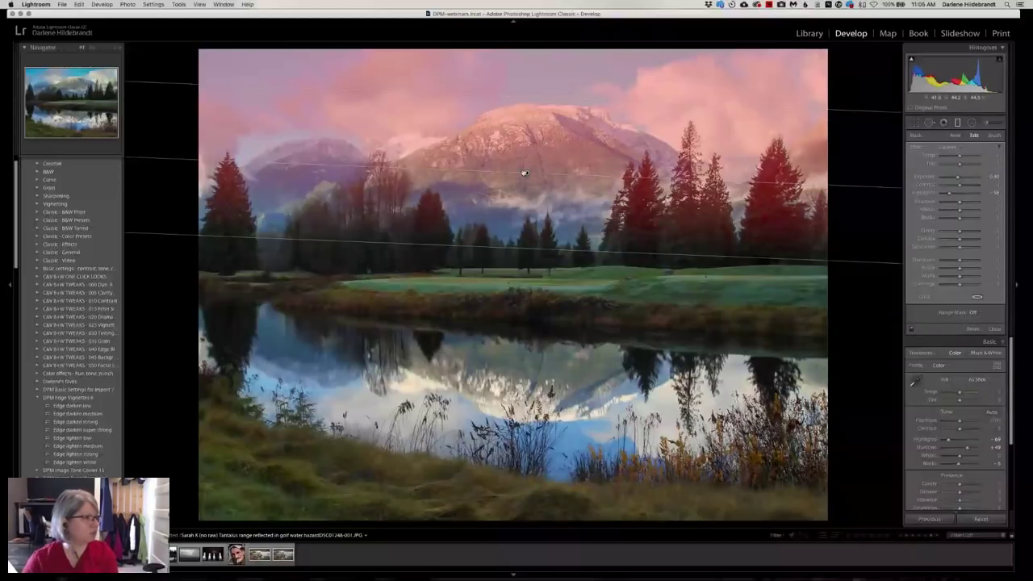
# Move the graduated filter down towards the base of the trees, rotate it closer to level and hide the mask overlay.
pyautogui.moveTo(525, 173); pyautogui.dragTo(528, 200)
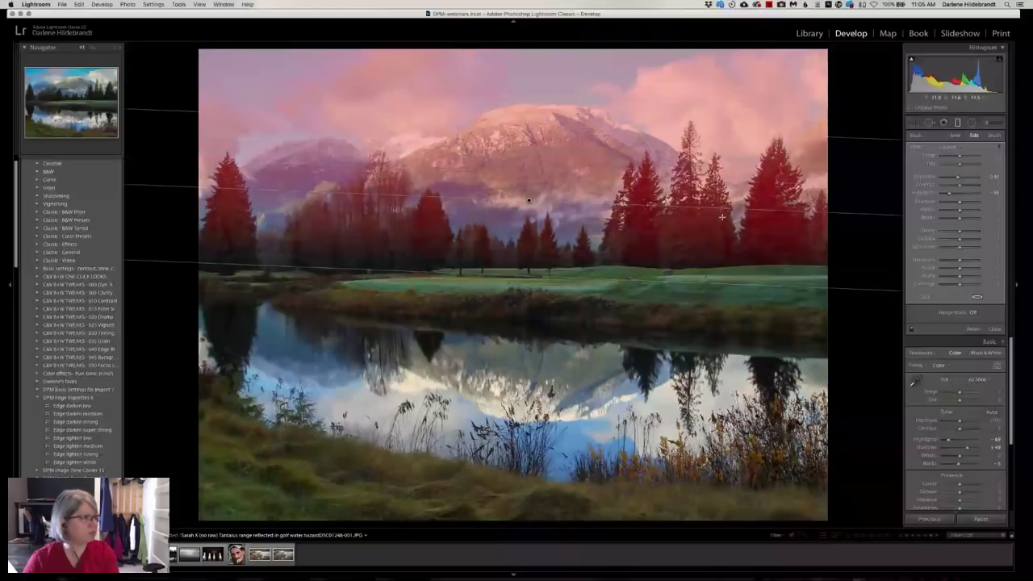
pyautogui.moveTo(722, 216); pyautogui.dragTo(777, 206)
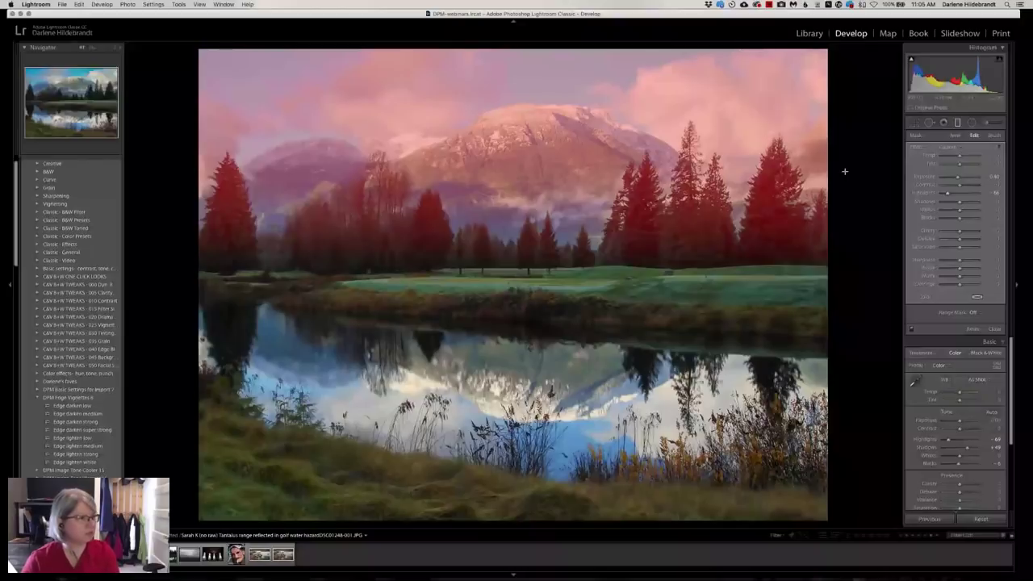
pyautogui.press('o')
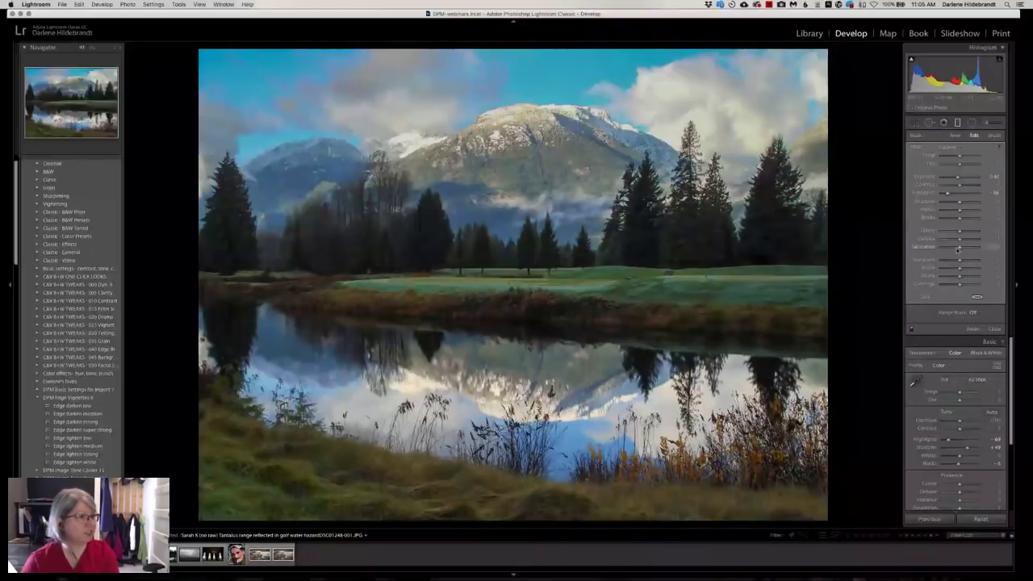
# Lower the graduated filter's saturation, contrast and clarity, and set its noise reduction to 37.
pyautogui.moveTo(958, 249); pyautogui.dragTo(954, 248)
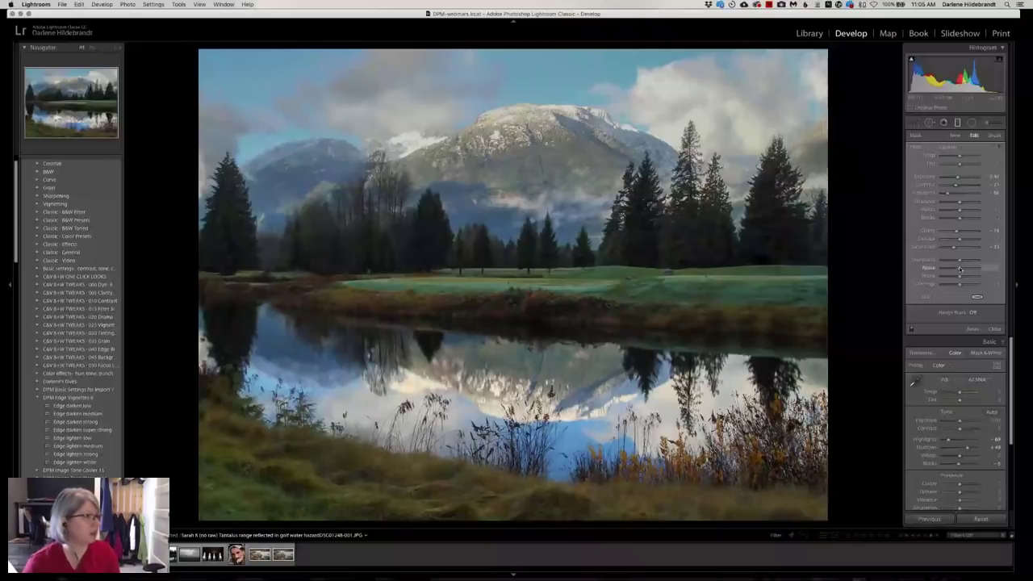
pyautogui.moveTo(960, 268); pyautogui.dragTo(965, 267)
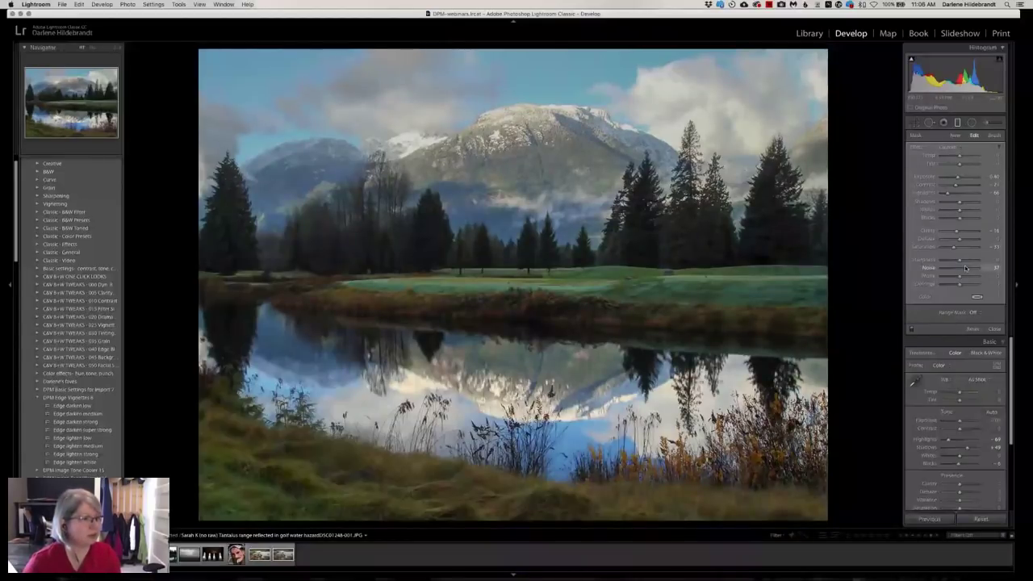
# Set the graduated filter's range mask to Luminance and show the mask overlay.
pyautogui.click(973, 312)
pyautogui.click(922, 299)
pyautogui.click(972, 312)
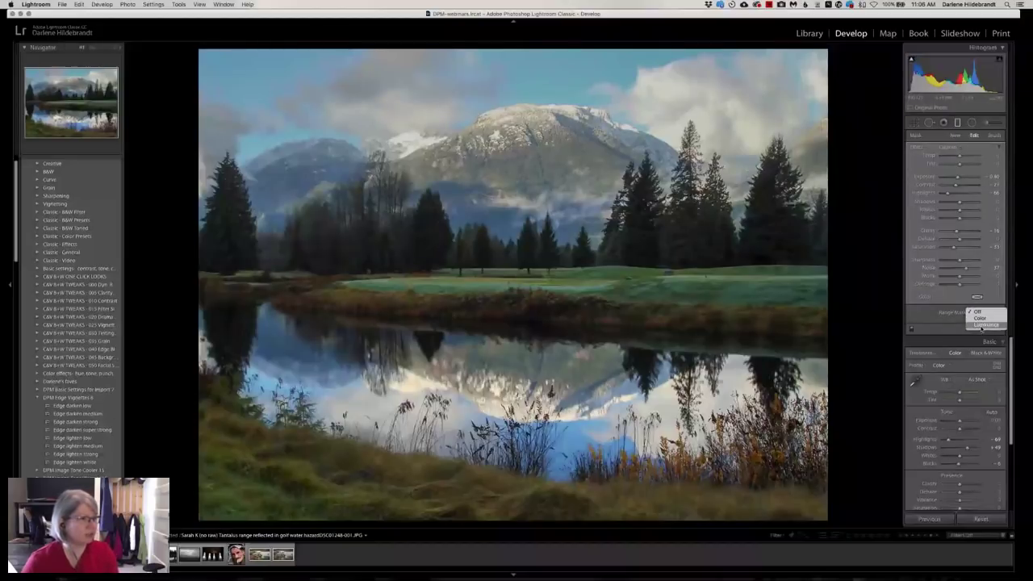
pyautogui.click(986, 324)
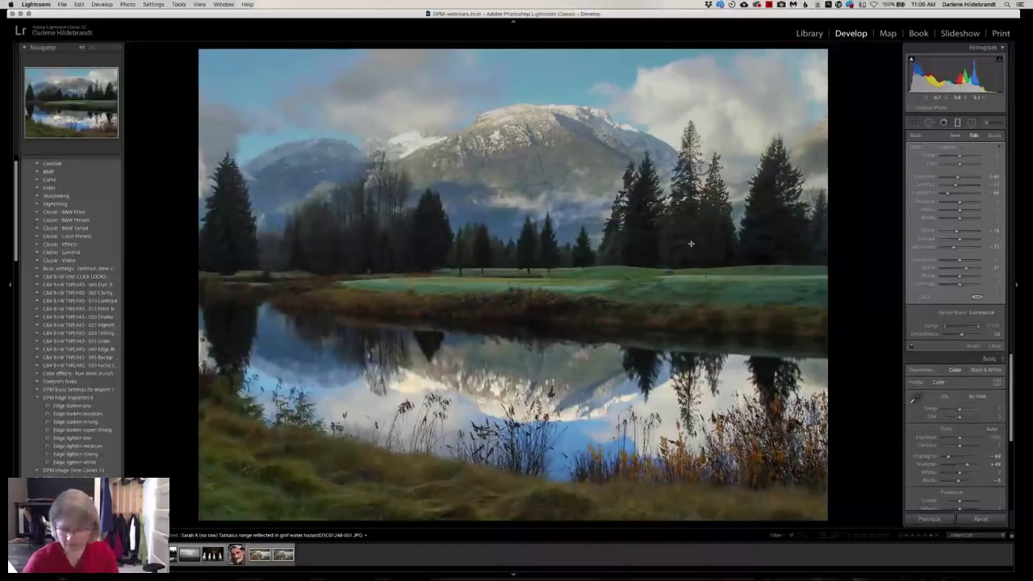
pyautogui.press('o')
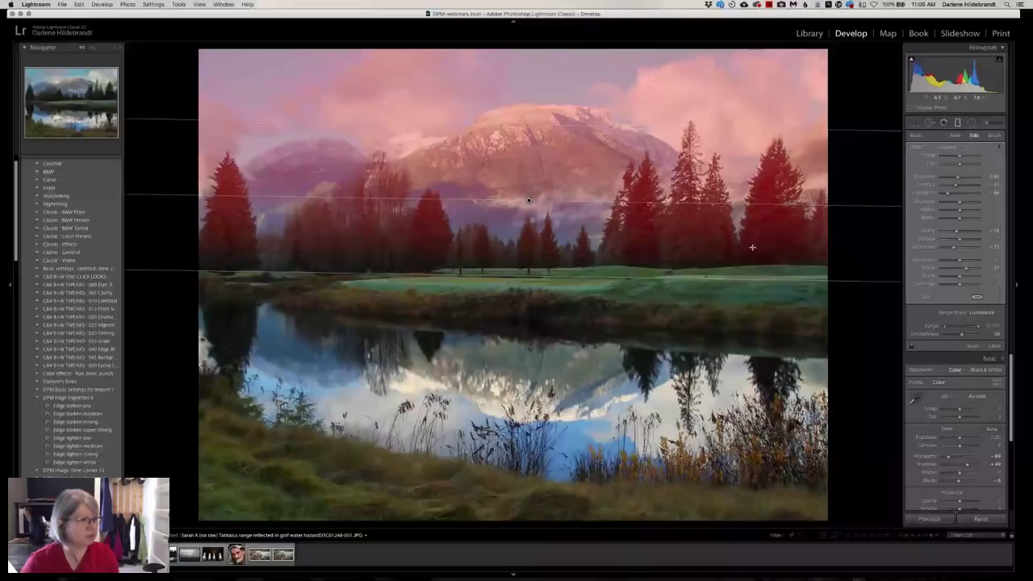
# Limit the graduated filter's luminance range mask to the bright tones with a range of 66/100 and hide the mask overlay.
pyautogui.moveTo(946, 326); pyautogui.dragTo(969, 324)
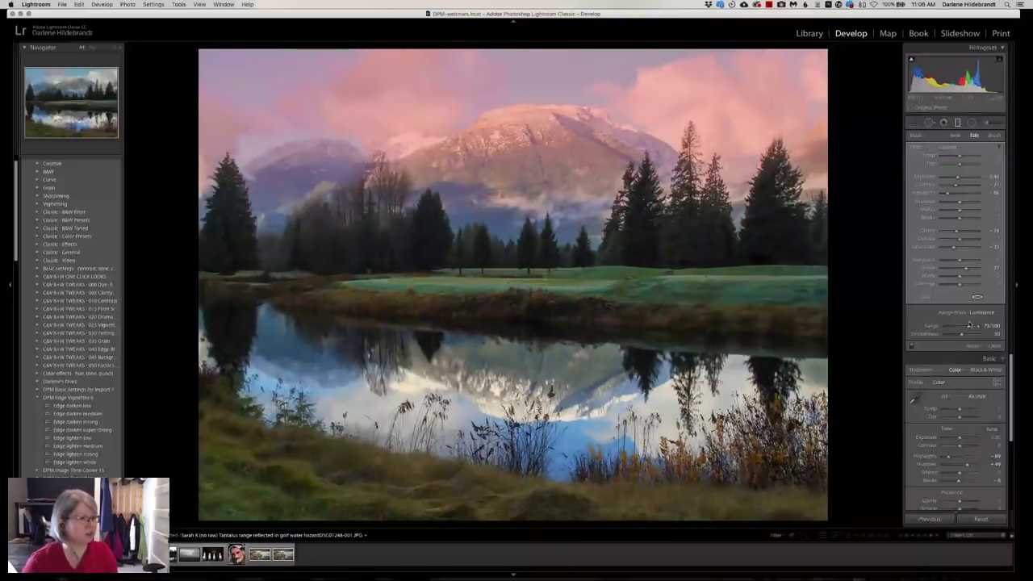
pyautogui.moveTo(969, 325); pyautogui.dragTo(974, 326)
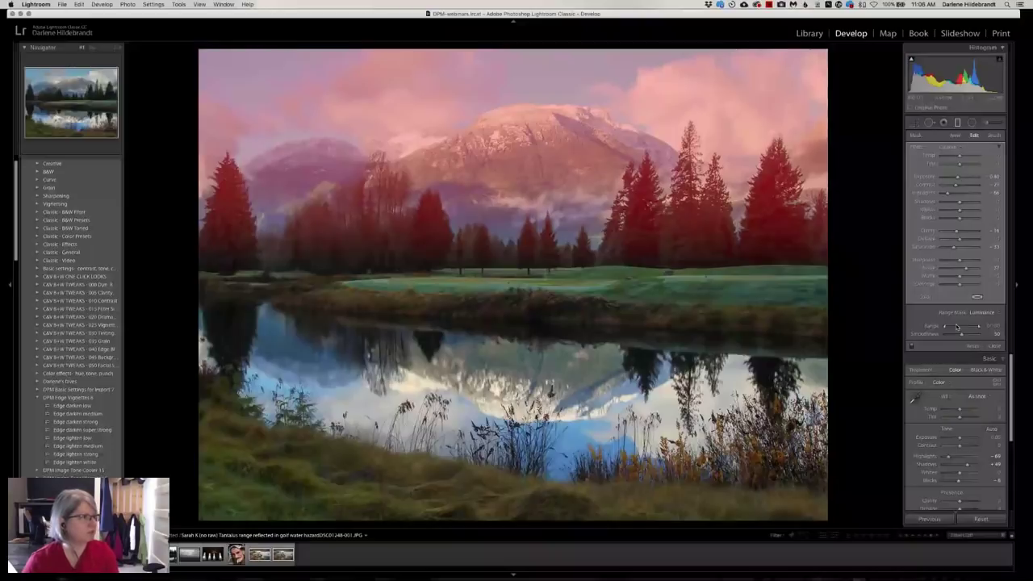
pyautogui.moveTo(957, 326); pyautogui.dragTo(965, 326)
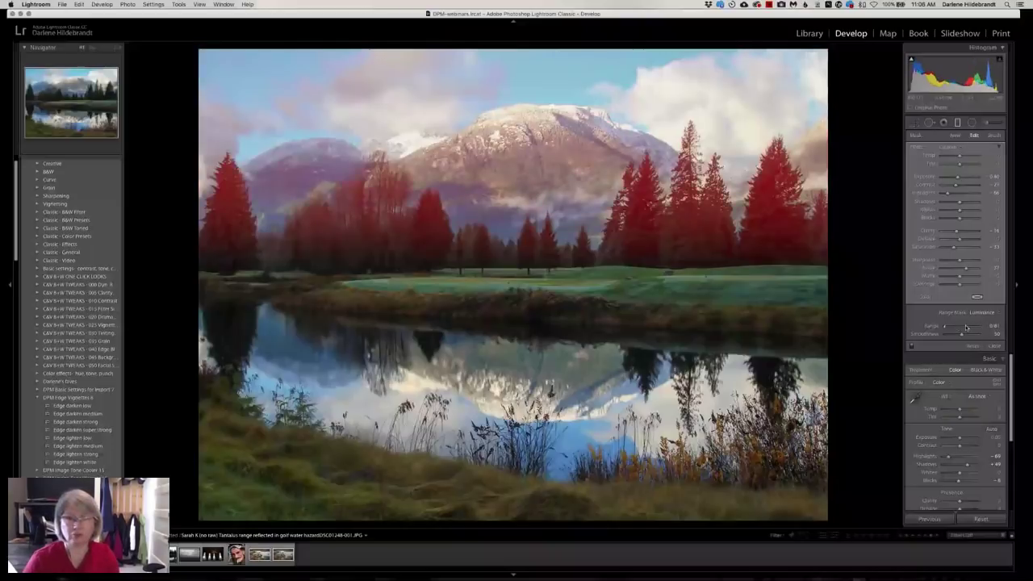
pyautogui.moveTo(986, 326)
pyautogui.mouseDown()
pyautogui.moveTo(949, 326)
pyautogui.moveTo(967, 323)
pyautogui.mouseUp()
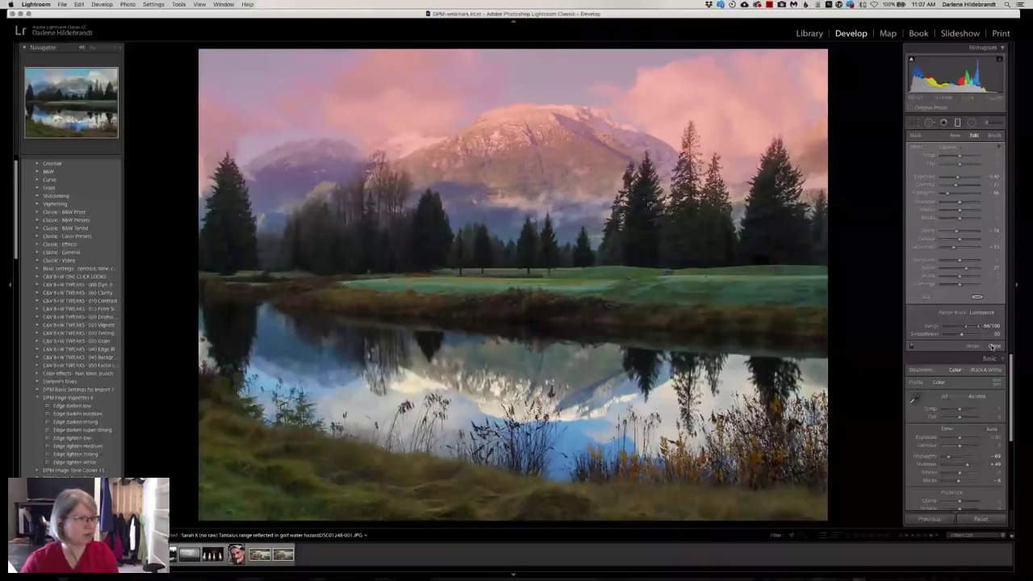
pyautogui.press('o')
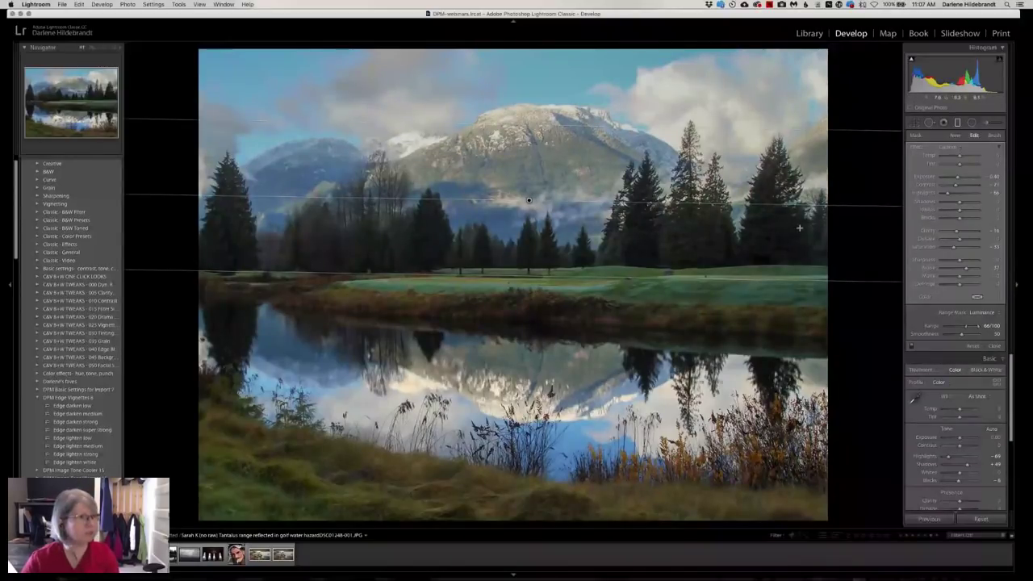
# Lower the graduated filter's exposure to -0.70, close the filter, and slightly raise the photo's overall exposure.
pyautogui.moveTo(989, 176)
pyautogui.mouseDown()
pyautogui.moveTo(977, 174)
pyautogui.moveTo(1016, 172)
pyautogui.moveTo(999, 172)
pyautogui.mouseUp()
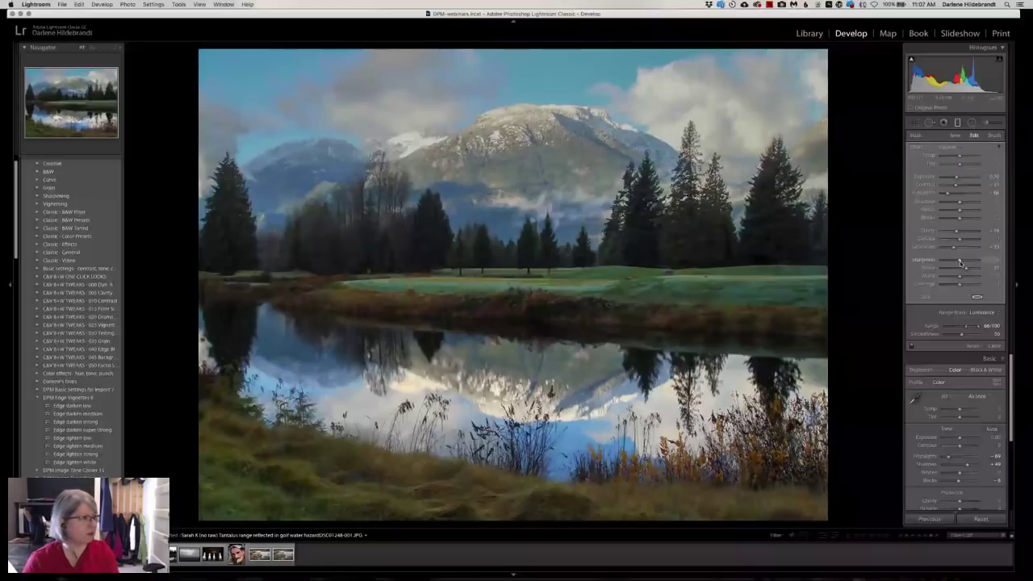
pyautogui.press('m')
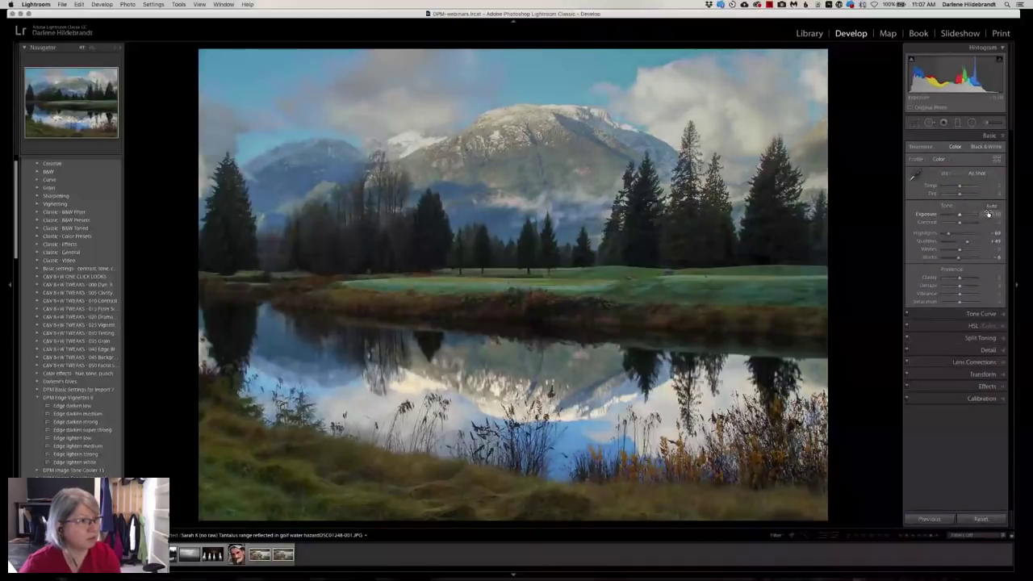
pyautogui.moveTo(988, 213); pyautogui.dragTo(990, 213)
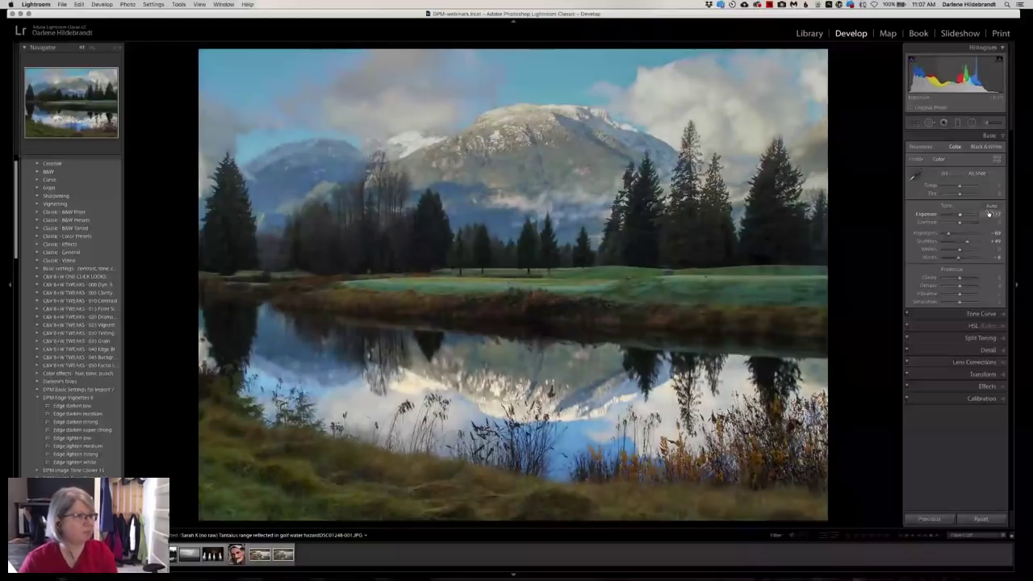
# Sample the sky with the targeted hue adjustment and settle the aqua hue at +11 and the blue hue slightly towards purple.
pyautogui.click(973, 326)
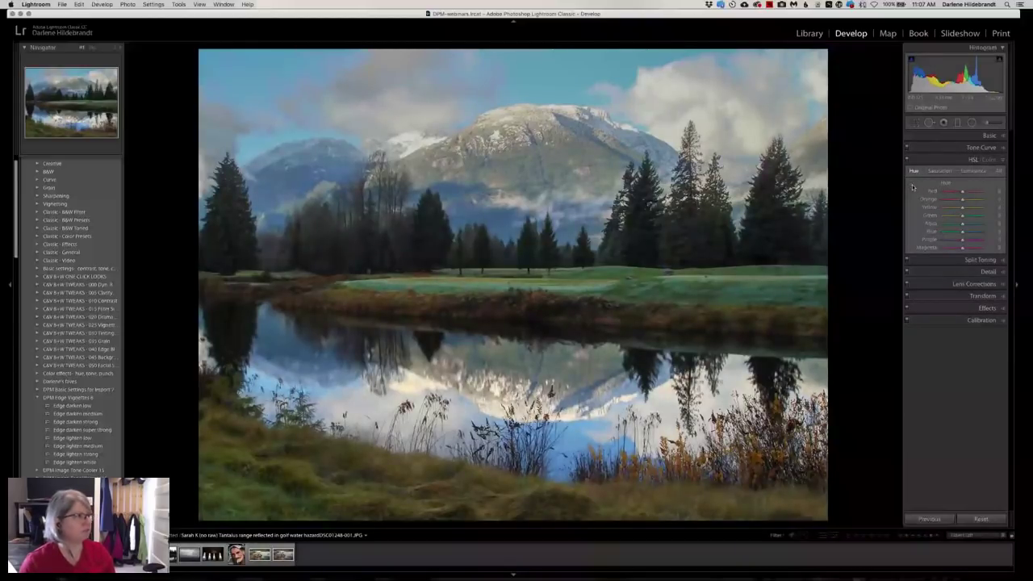
pyautogui.click(911, 187)
pyautogui.moveTo(562, 62); pyautogui.dragTo(569, 122)
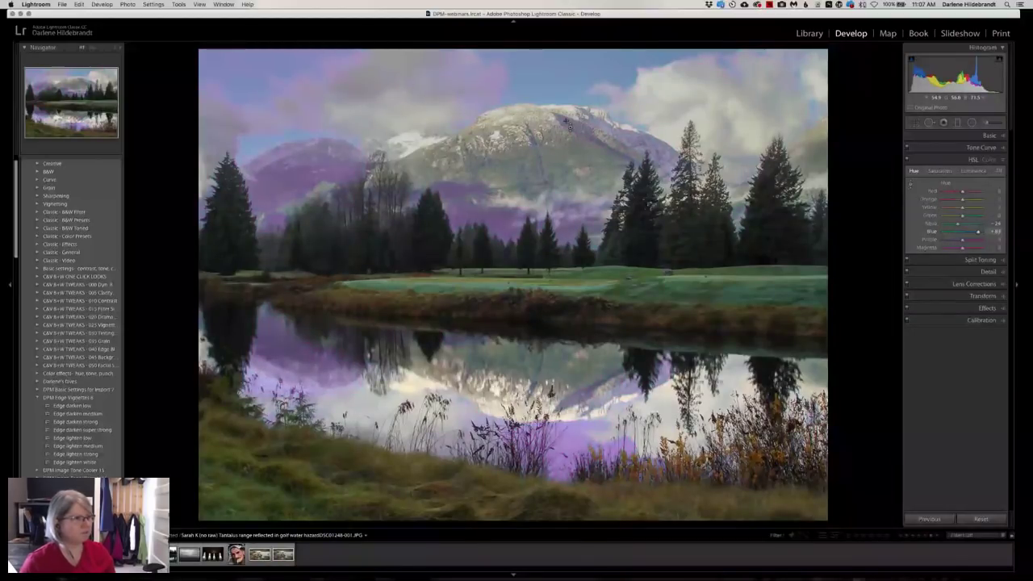
pyautogui.moveTo(978, 232); pyautogui.dragTo(967, 232)
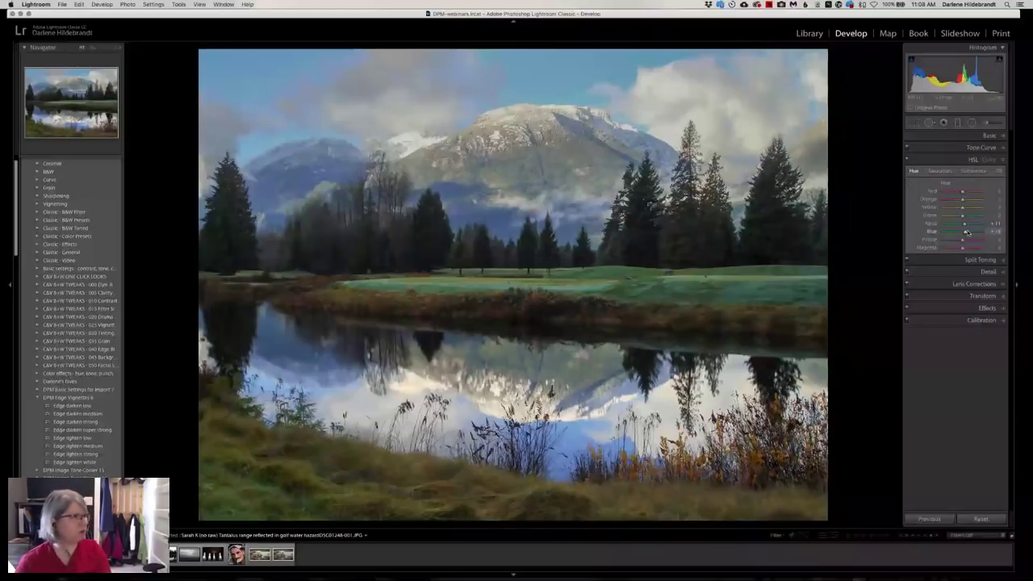
# Compare the photo with its original state, apply the Edge darken low vignette preset and show its vignetting settings.
pyautogui.press('\\')
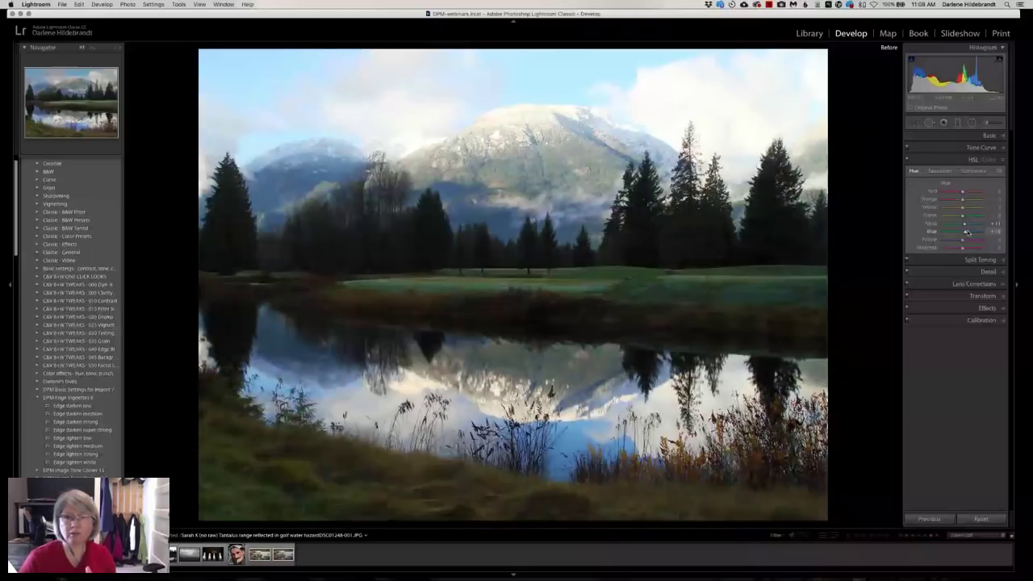
pyautogui.press('\\')
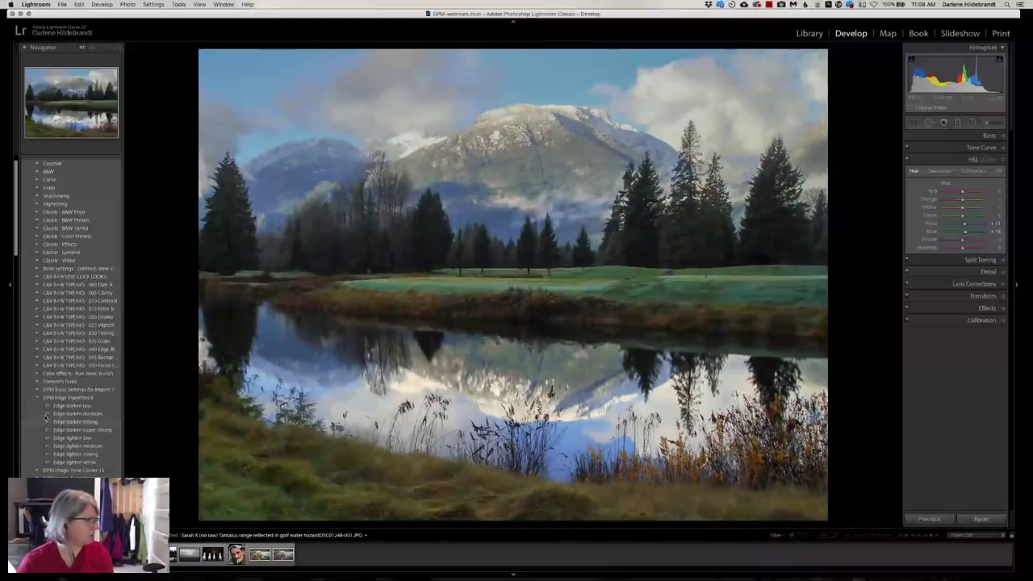
pyautogui.click(69, 405)
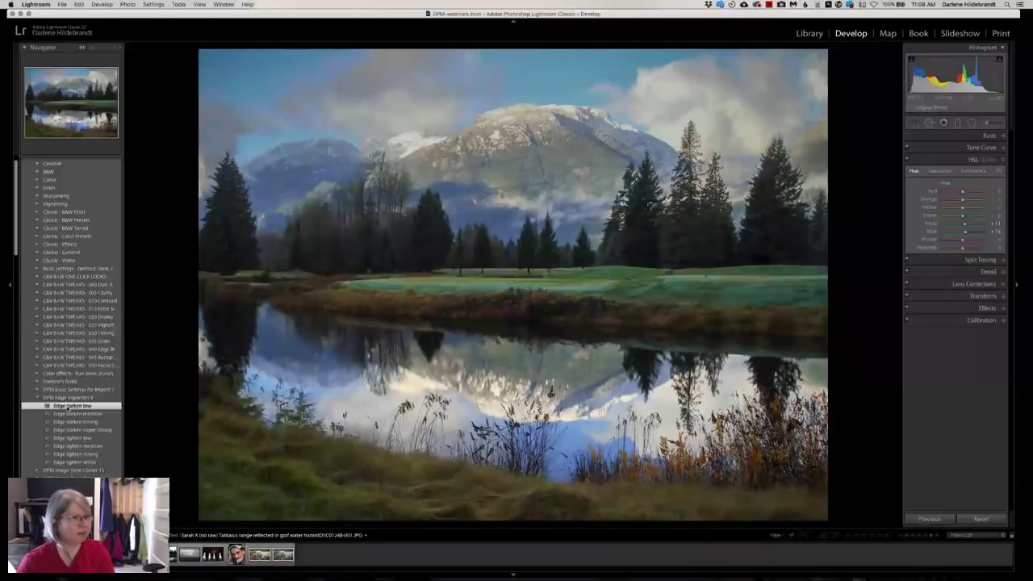
pyautogui.click(986, 307)
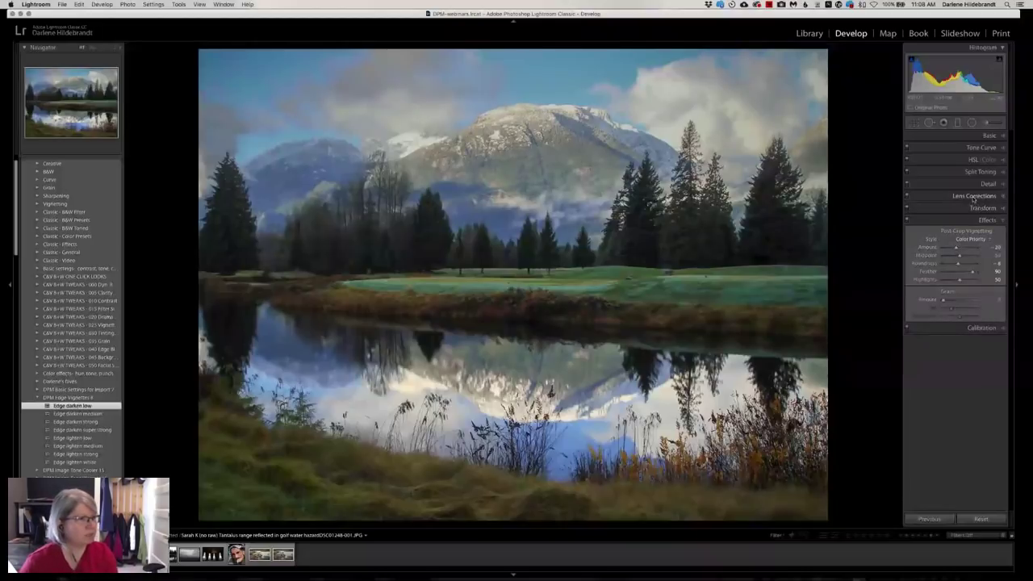
# Examine the mountain ridge at high magnification and enable Remove Chromatic Aberration in the lens corrections.
pyautogui.click(974, 196)
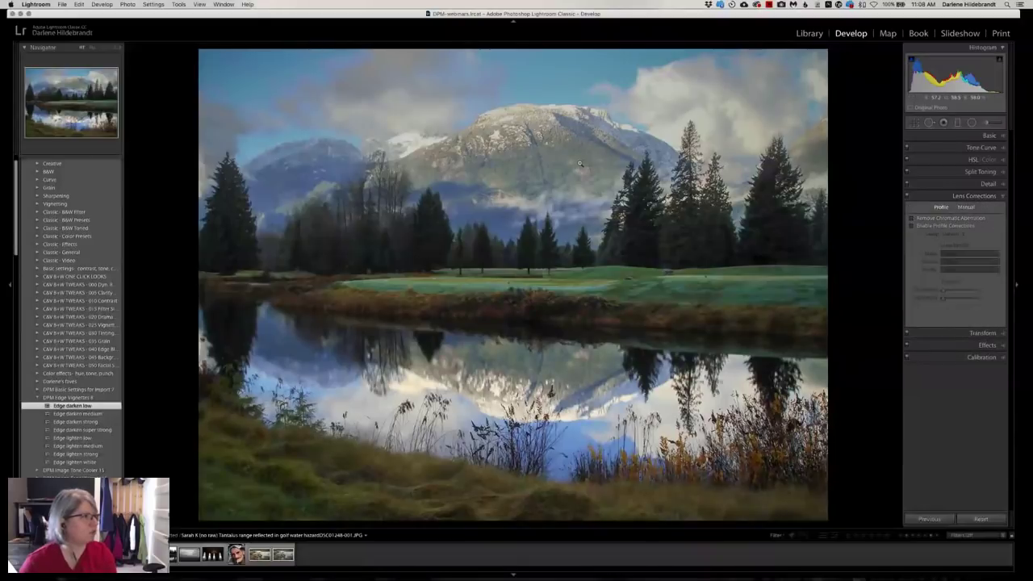
pyautogui.click(542, 96)
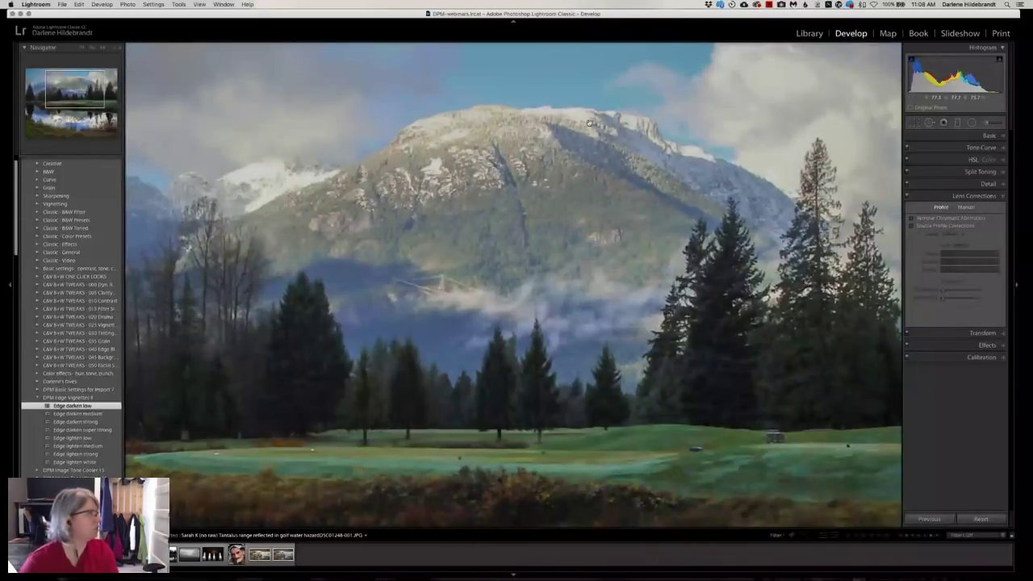
pyautogui.click(117, 48)
pyautogui.click(125, 84)
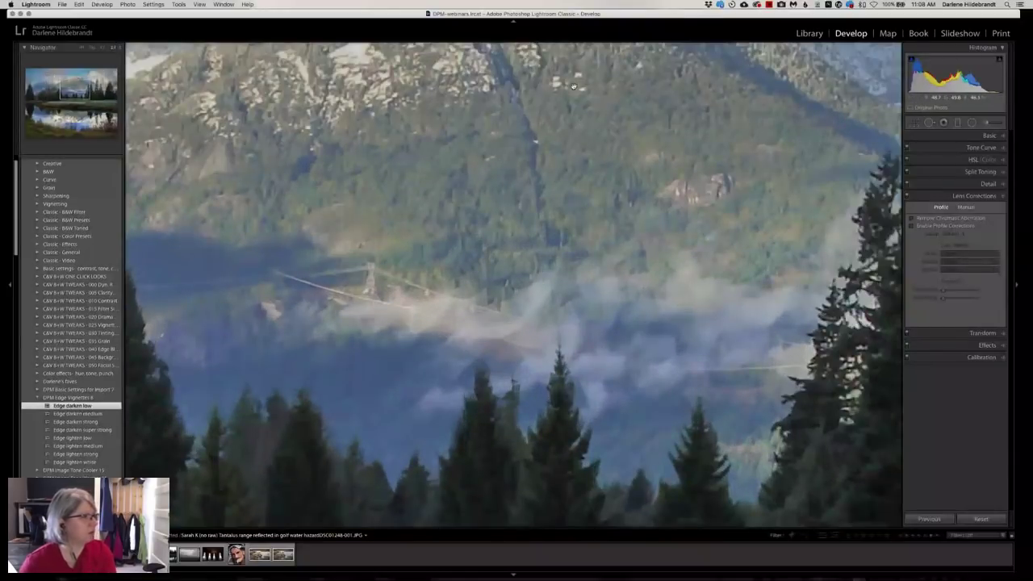
pyautogui.scroll(5, 573, 86)
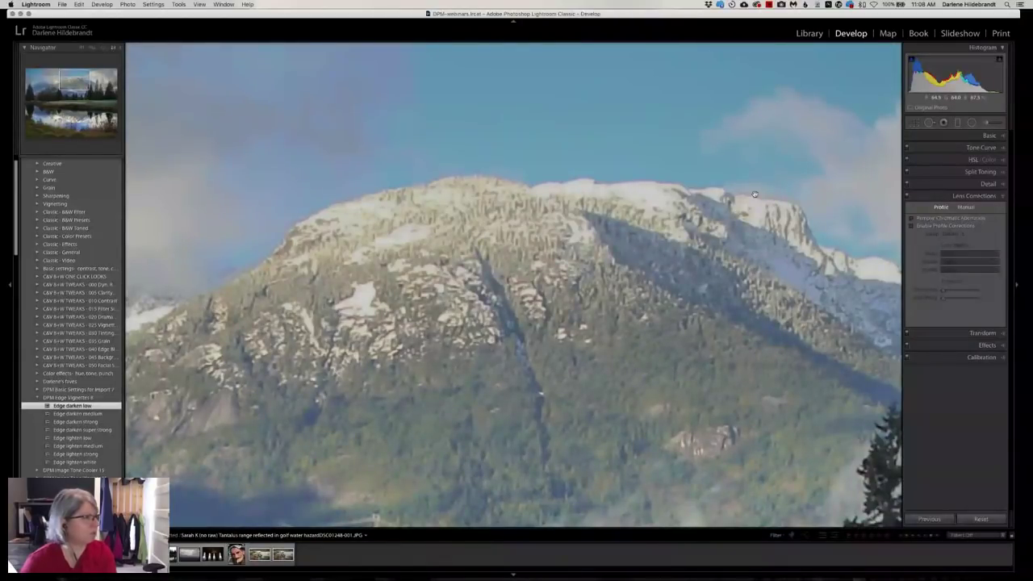
pyautogui.click(912, 217)
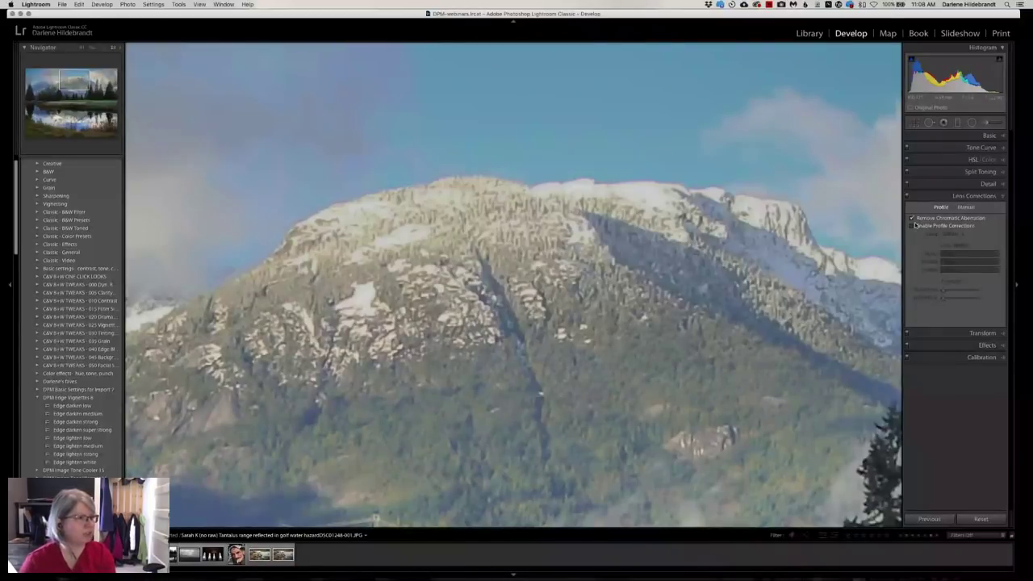
# Defringe the photo manually by sampling the purple fringe colour along the snowy mountain ridge.
pyautogui.click(965, 207)
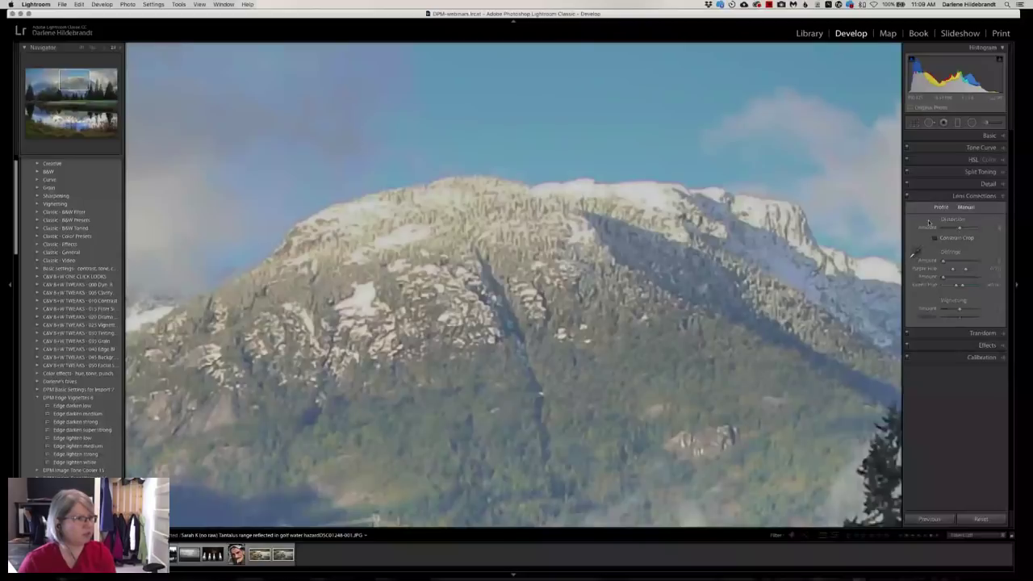
pyautogui.click(920, 250)
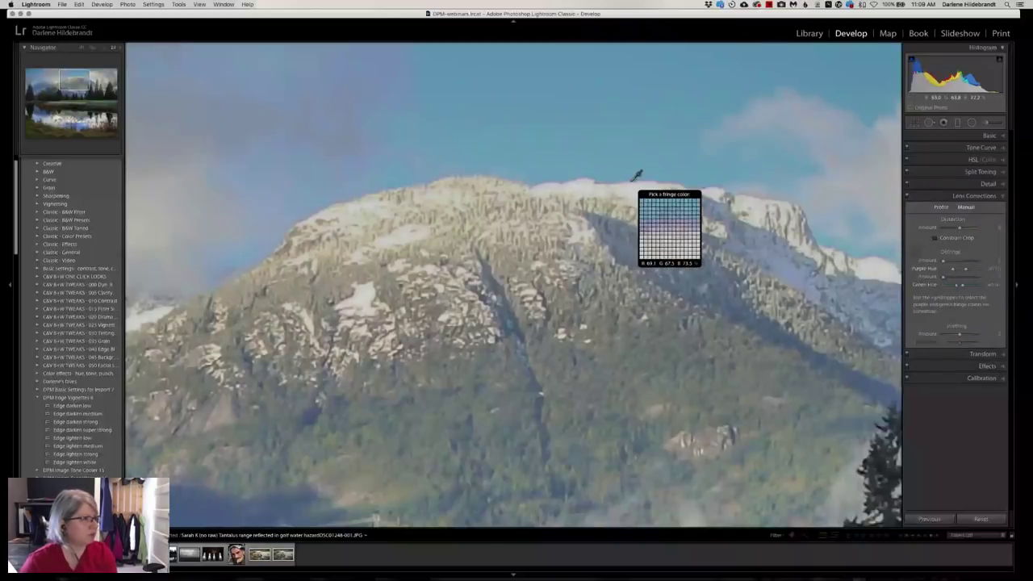
pyautogui.click(634, 179)
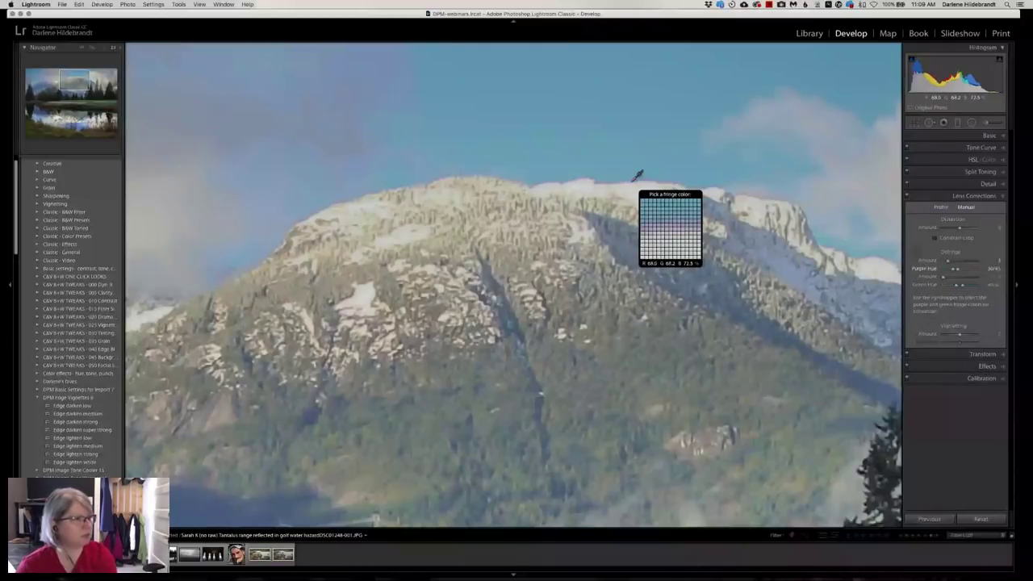
pyautogui.click(637, 173)
pyautogui.click(621, 232)
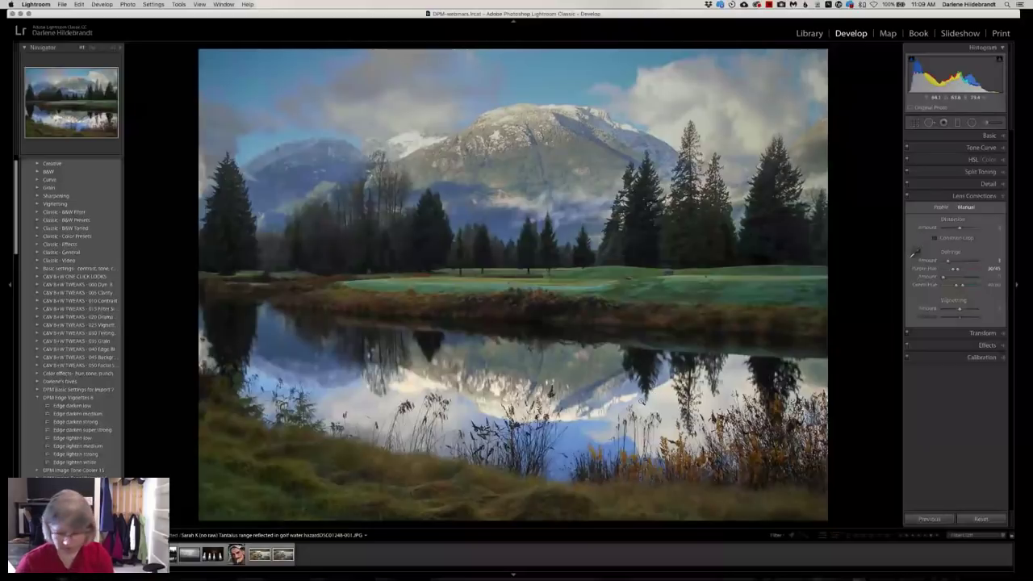
# Add a graduated filter over the grassy foreground, raising exposure by about 0.7 and lowering highlights to about -44.
pyautogui.press('m')
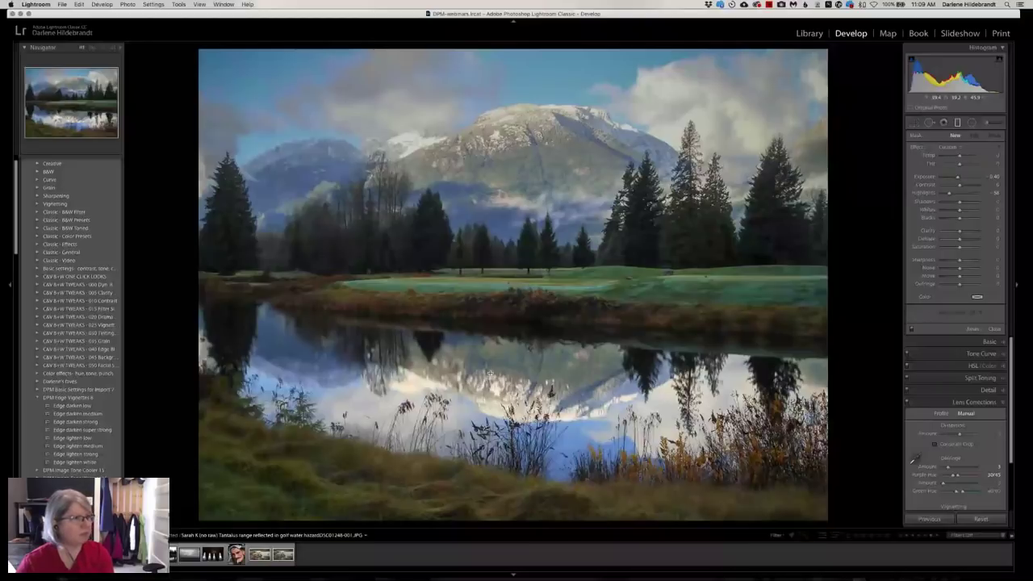
pyautogui.moveTo(490, 373); pyautogui.dragTo(490, 358)
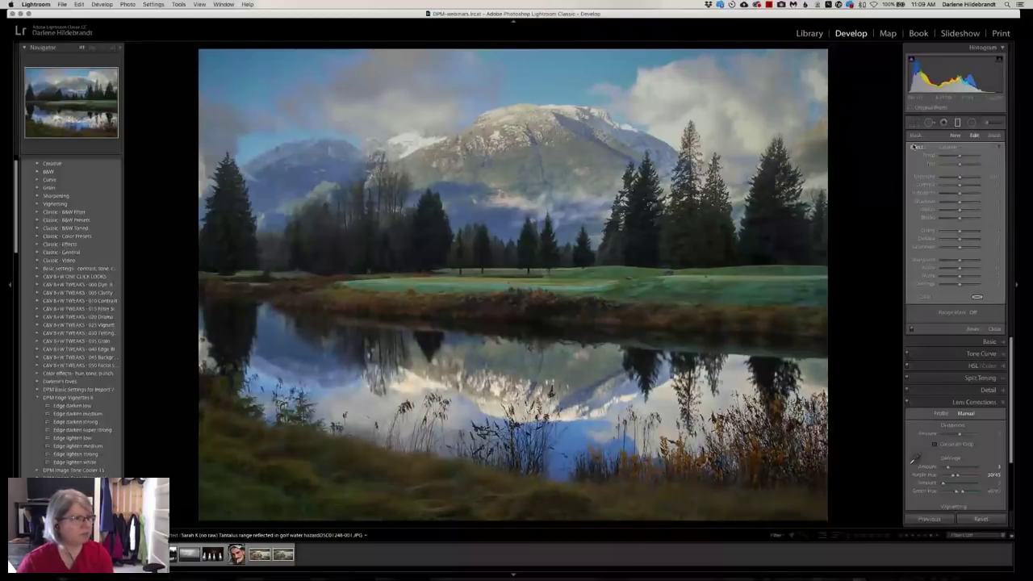
pyautogui.moveTo(960, 176); pyautogui.dragTo(962, 177)
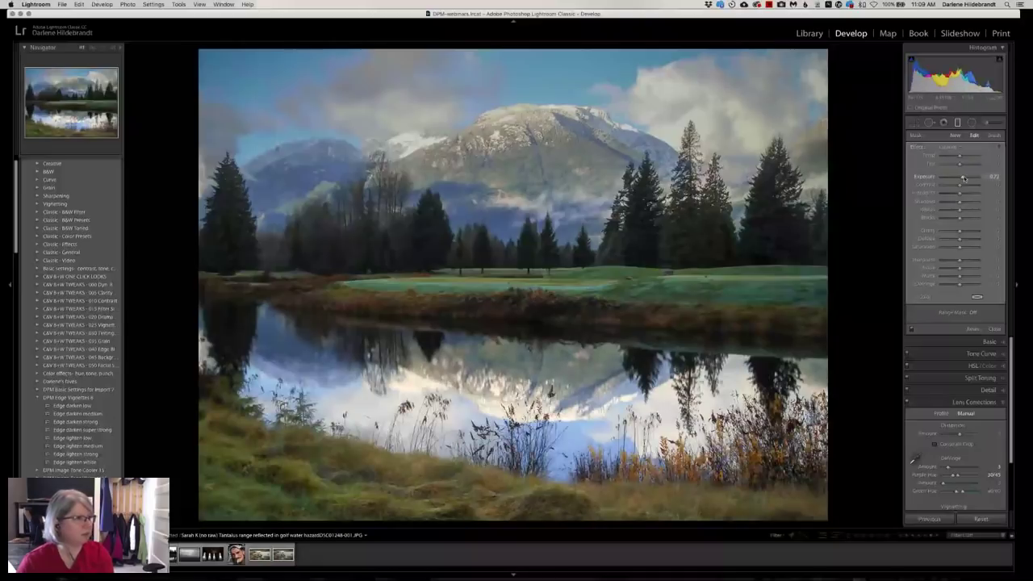
pyautogui.moveTo(959, 193); pyautogui.dragTo(952, 194)
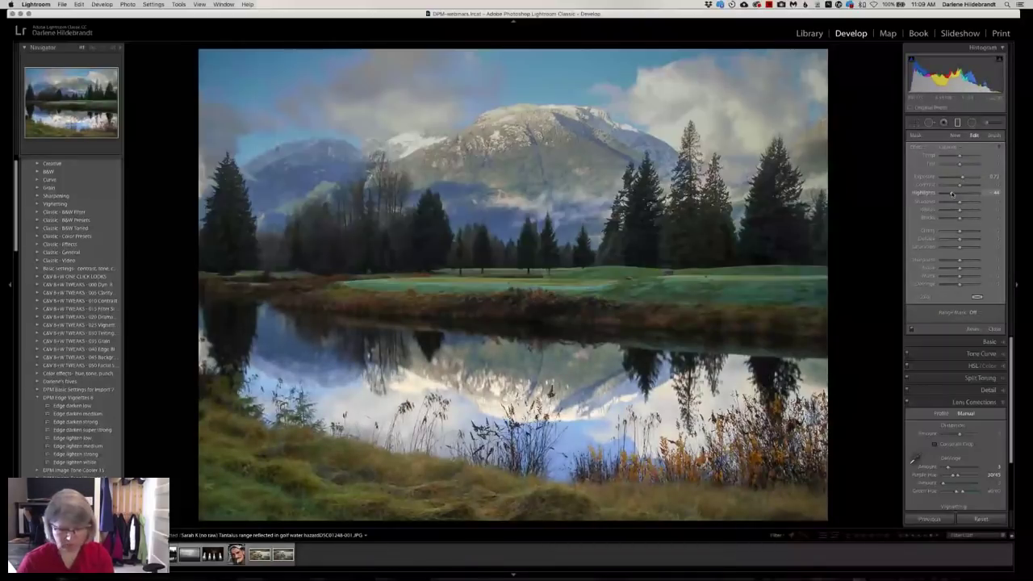
pyautogui.press('m')
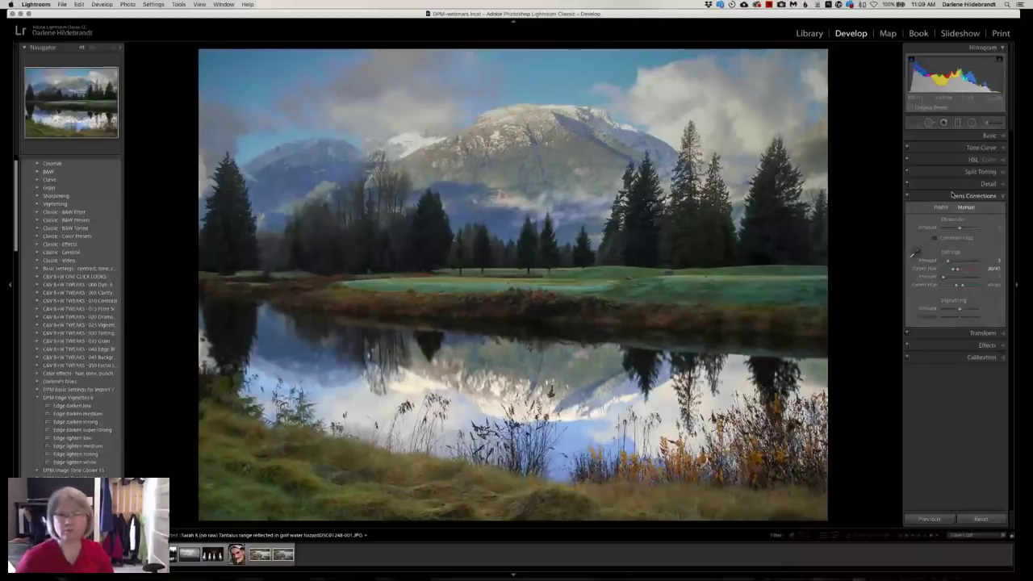
# Compare the edited photo with its original state and show the sharpening and noise reduction settings.
pyautogui.press('\\')
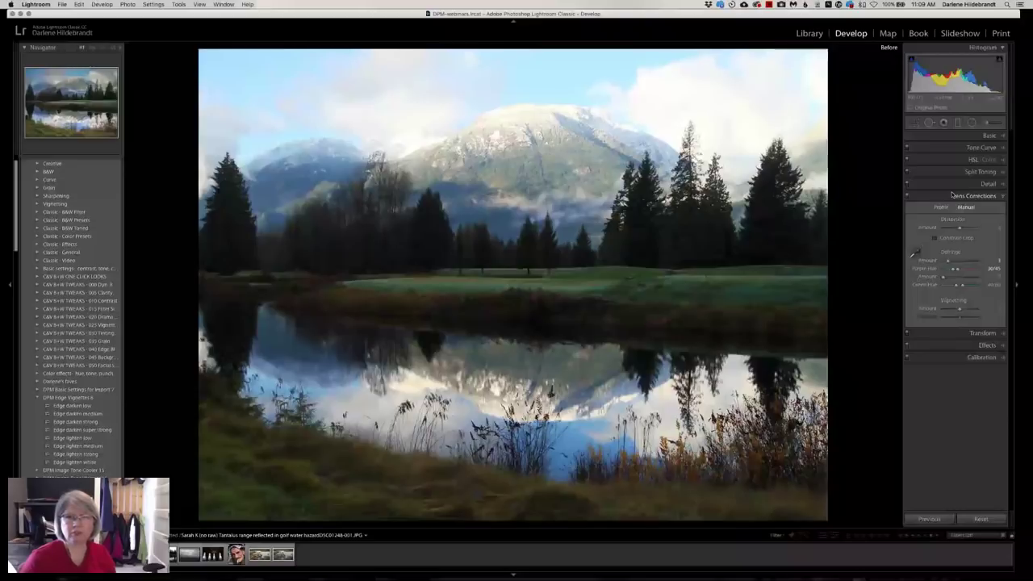
pyautogui.press('\\')
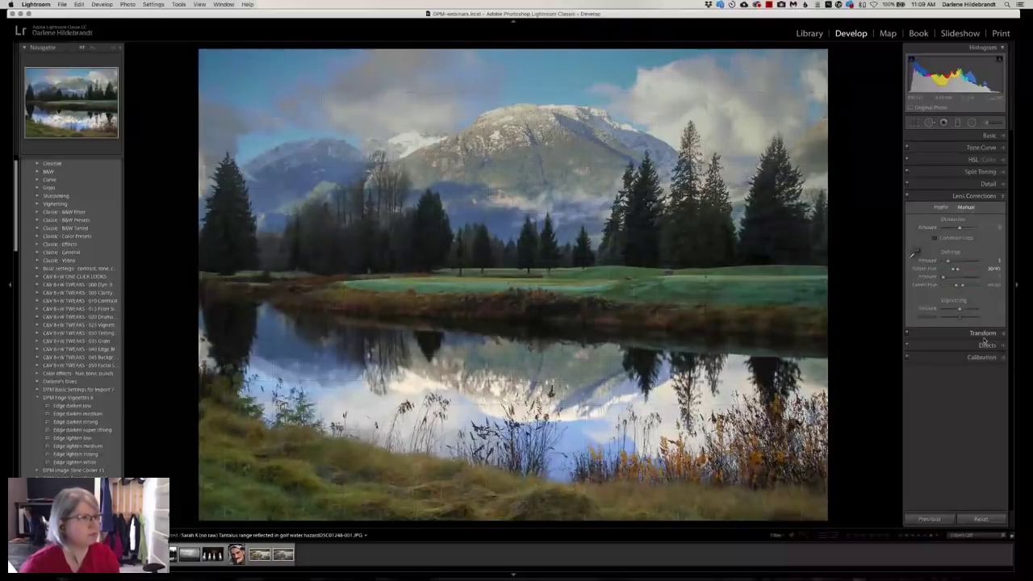
pyautogui.click(988, 184)
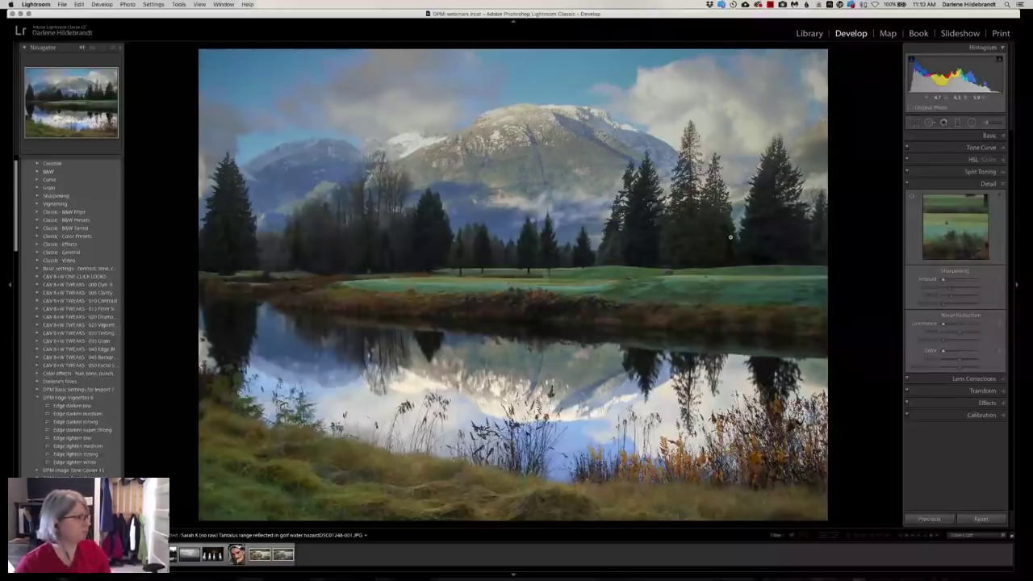
# Return to the photo grid and open the sun-rays seascape IMG_0201.JPG for editing in Develop.
pyautogui.press('g')
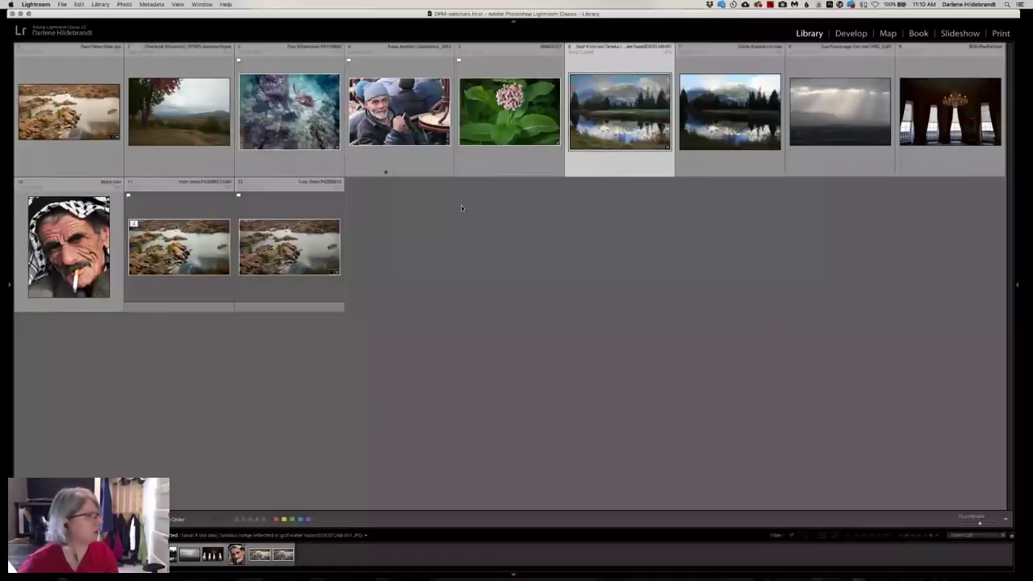
pyautogui.click(810, 113)
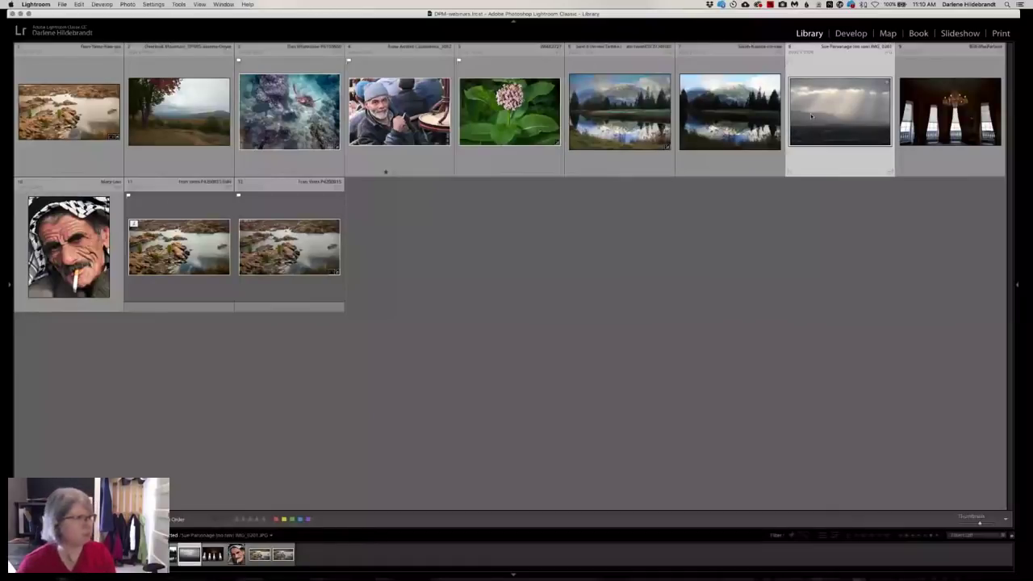
pyautogui.press('d')
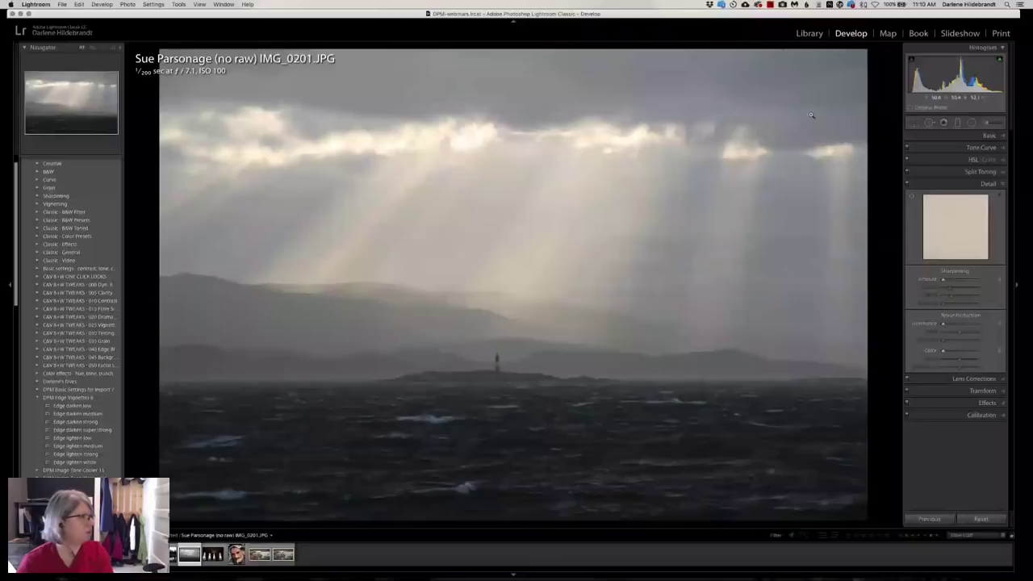
# Set the seascape's basic tones to highlights -72, shadows +39, whites +31 and blacks -40, checking clipping with the threshold preview.
pyautogui.click(983, 136)
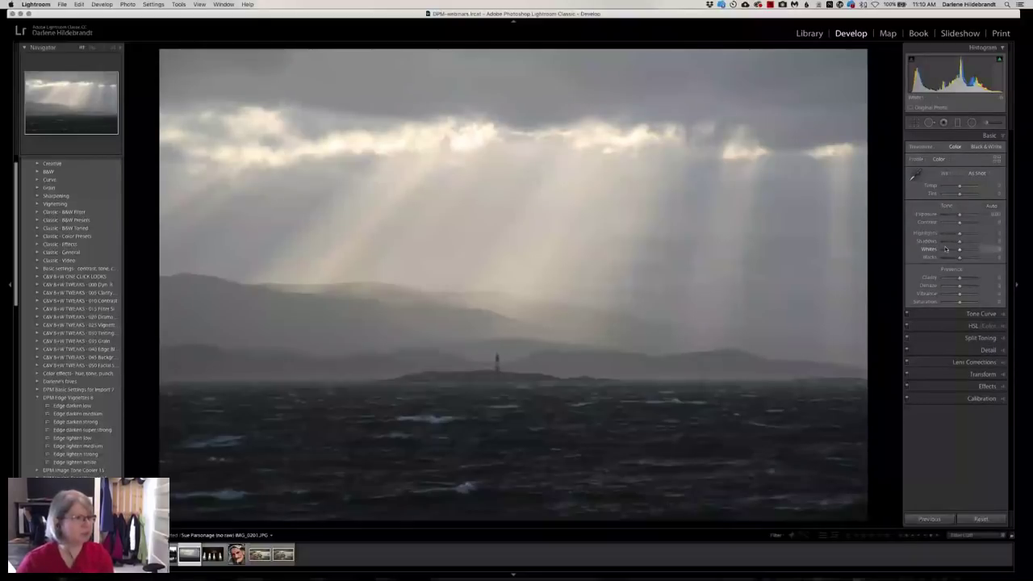
pyautogui.keyDown('alt'); pyautogui.click(959, 251); pyautogui.keyUp('alt')
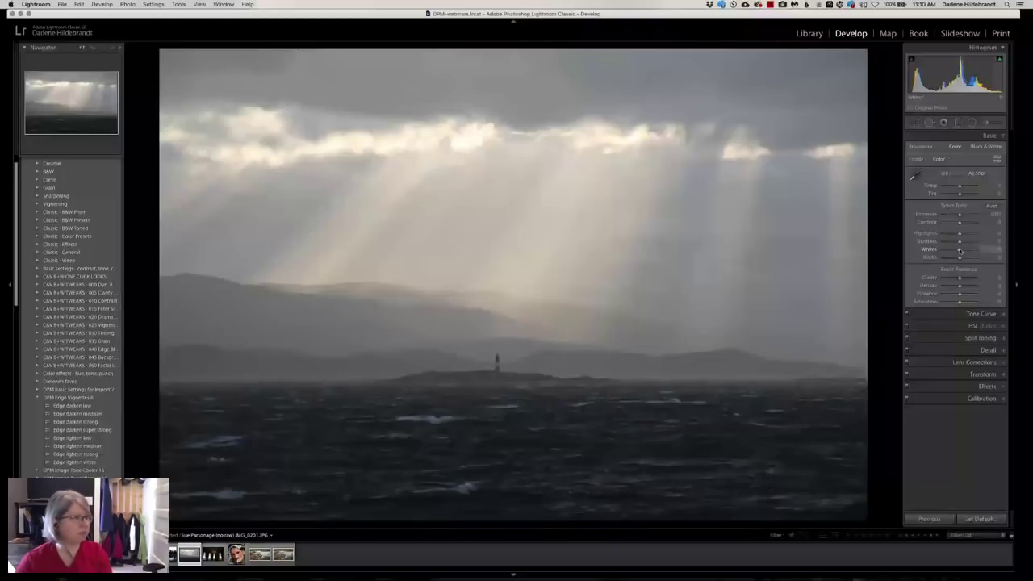
pyautogui.moveTo(959, 251); pyautogui.dragTo(950, 233)
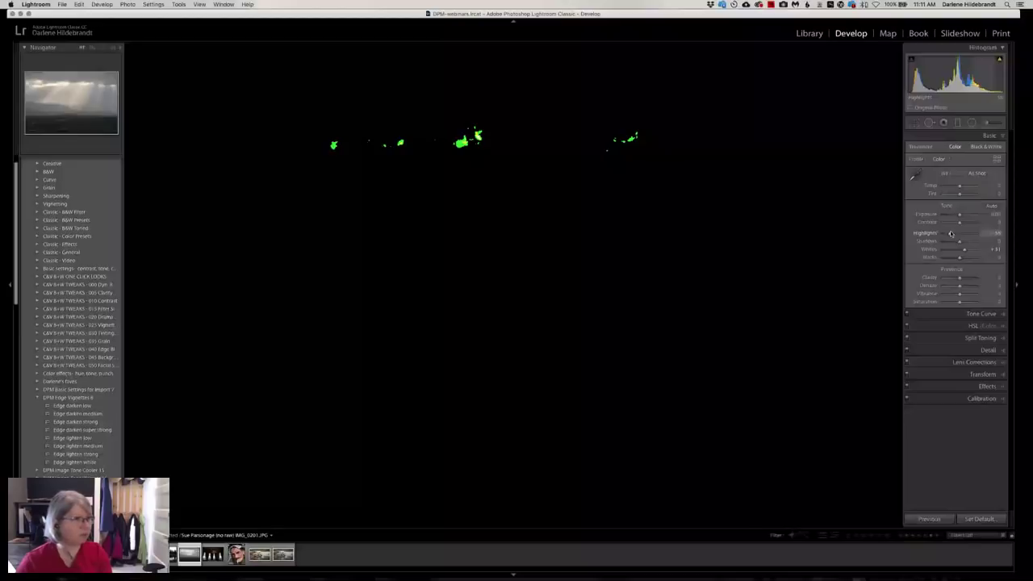
pyautogui.moveTo(950, 234); pyautogui.dragTo(952, 259)
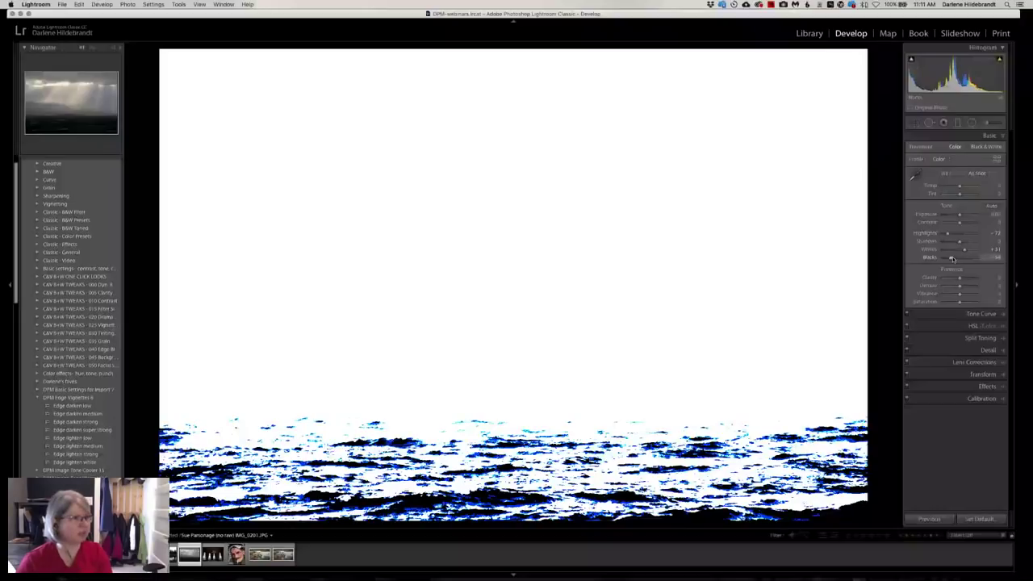
pyautogui.moveTo(952, 259); pyautogui.dragTo(953, 258)
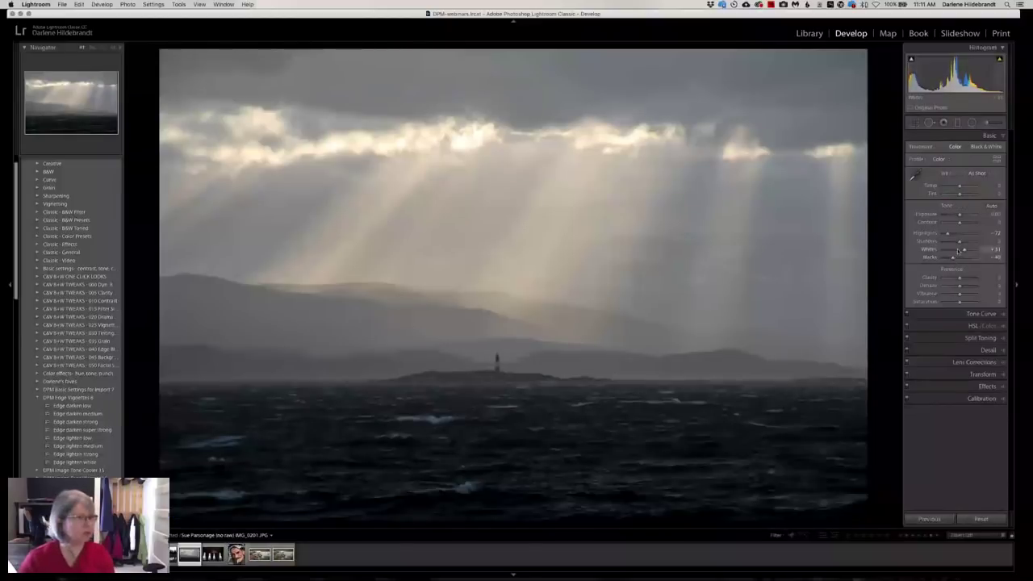
pyautogui.moveTo(963, 244); pyautogui.dragTo(965, 243)
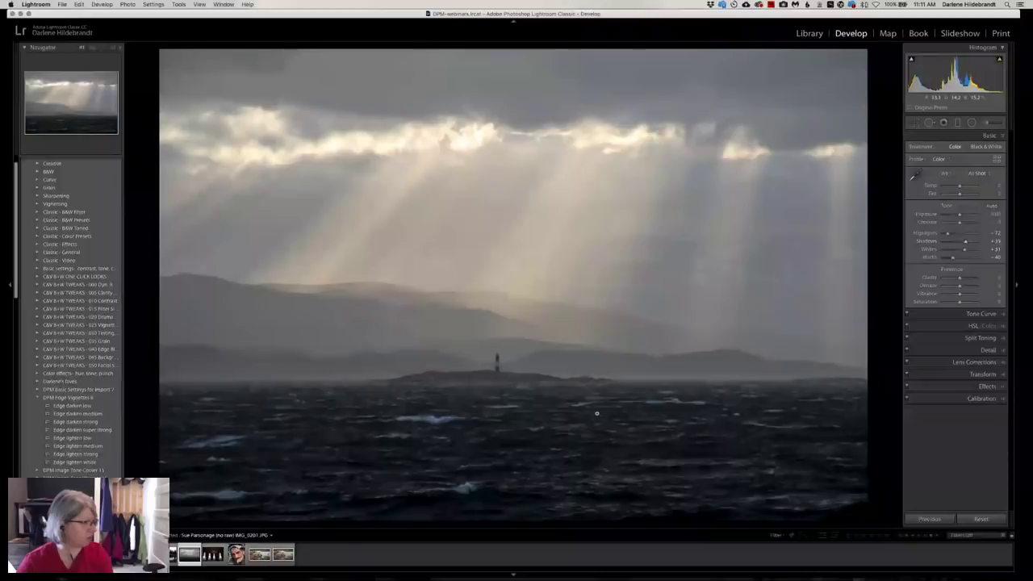
# Crop away the lowest strip of dark sea from the seascape, keeping the full width.
pyautogui.press('r')
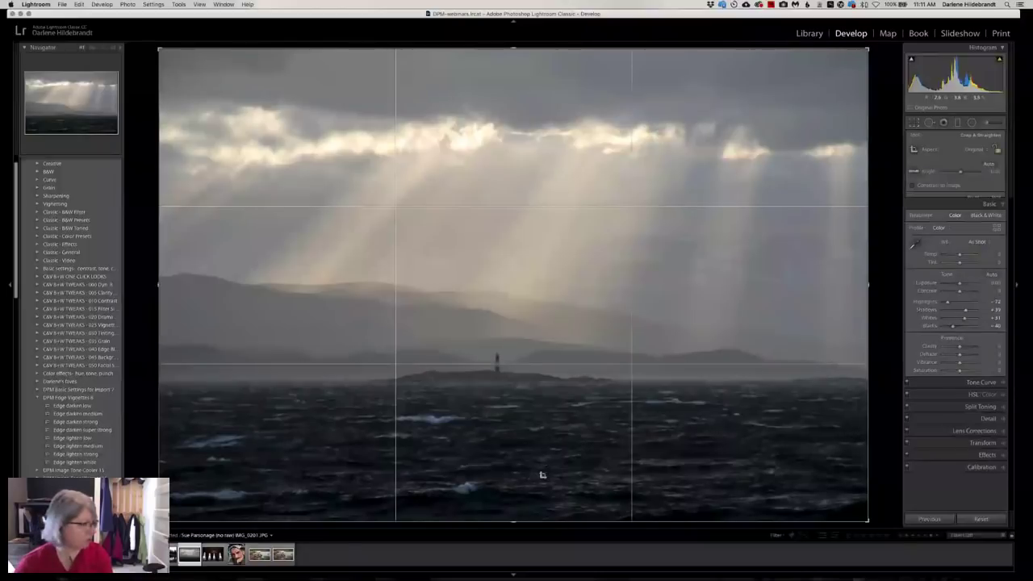
pyautogui.moveTo(520, 521); pyautogui.dragTo(524, 484)
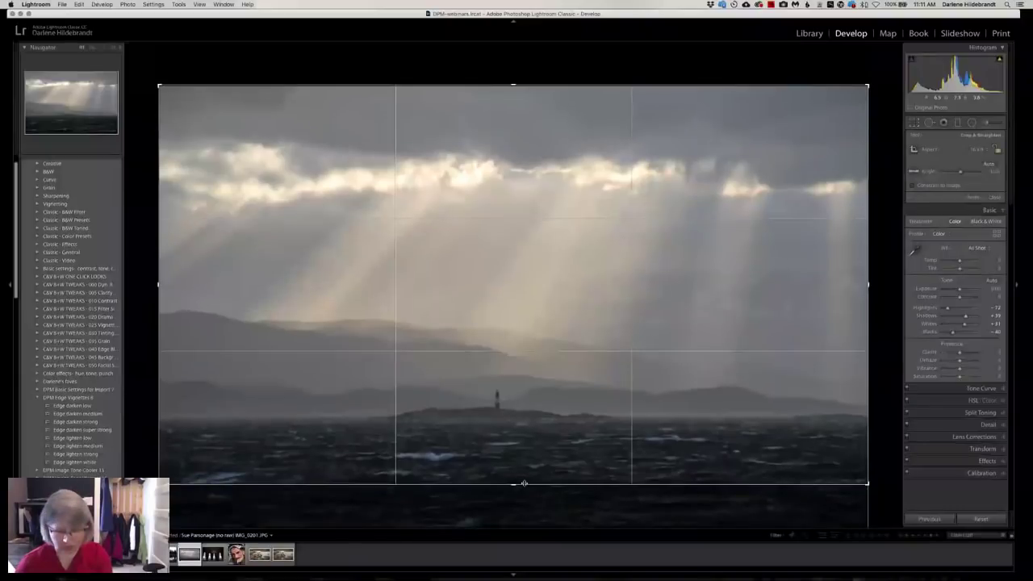
pyautogui.press('Return')
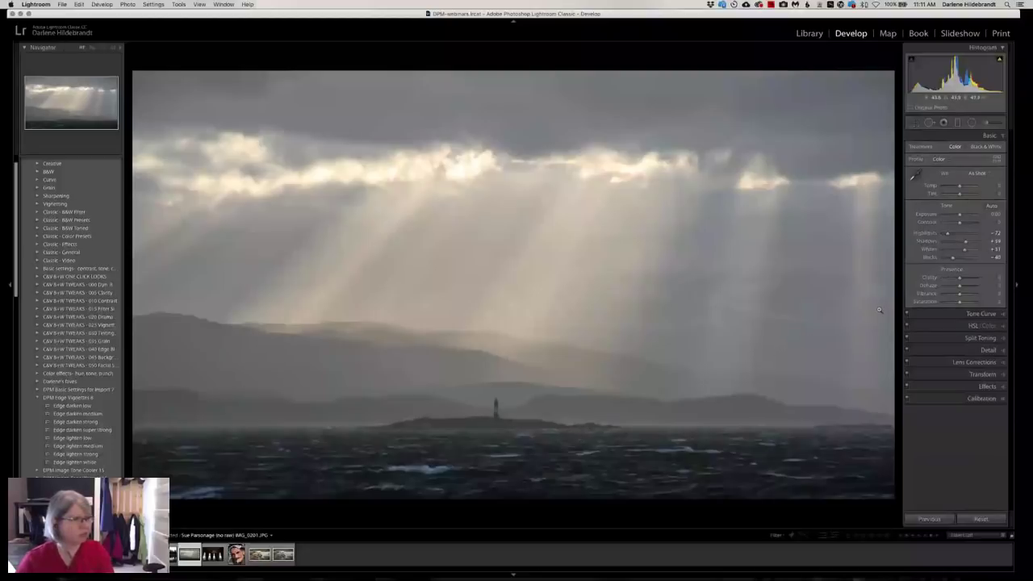
# Try the maximum clarity on the seascape and settle on about +35.
pyautogui.moveTo(959, 278); pyautogui.dragTo(981, 276)
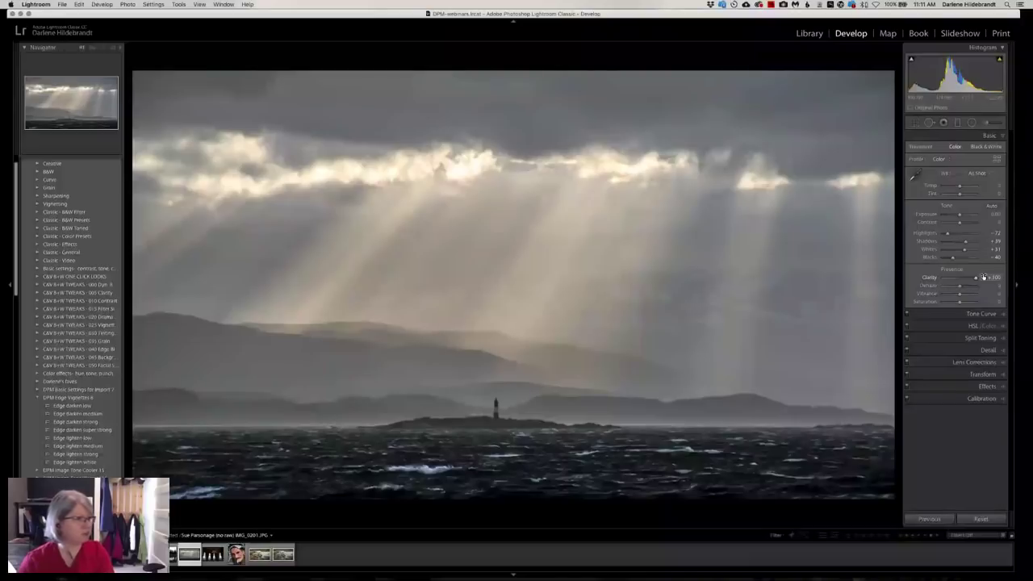
pyautogui.moveTo(984, 277); pyautogui.dragTo(965, 278)
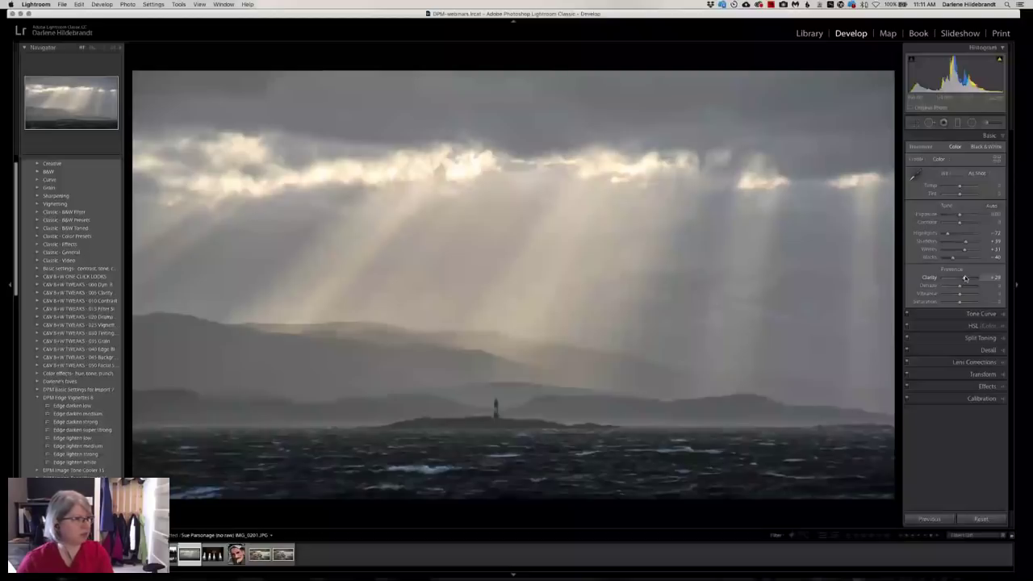
pyautogui.moveTo(965, 278); pyautogui.dragTo(963, 278)
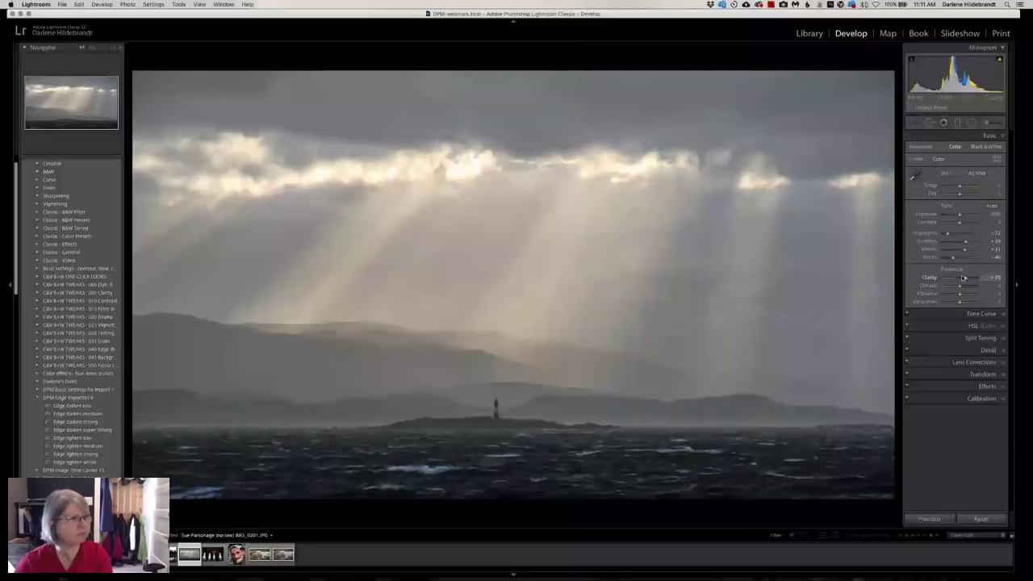
# Paint over the sun rays with an adjustment brush reset to zero except for clarity at about 87.
pyautogui.press('k')
pyautogui.doubleClick(917, 147)
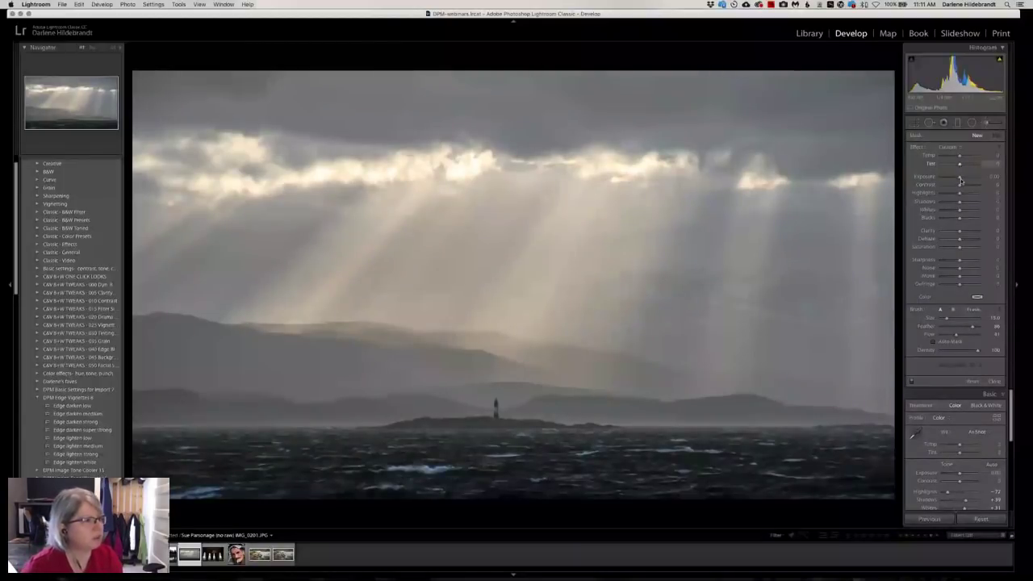
pyautogui.click(971, 232)
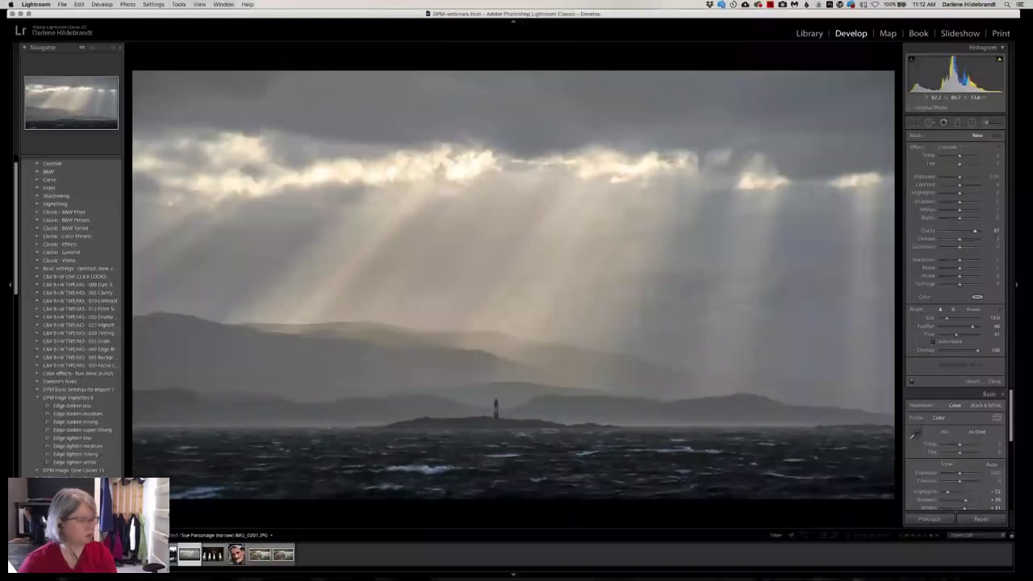
pyautogui.click(439, 194)
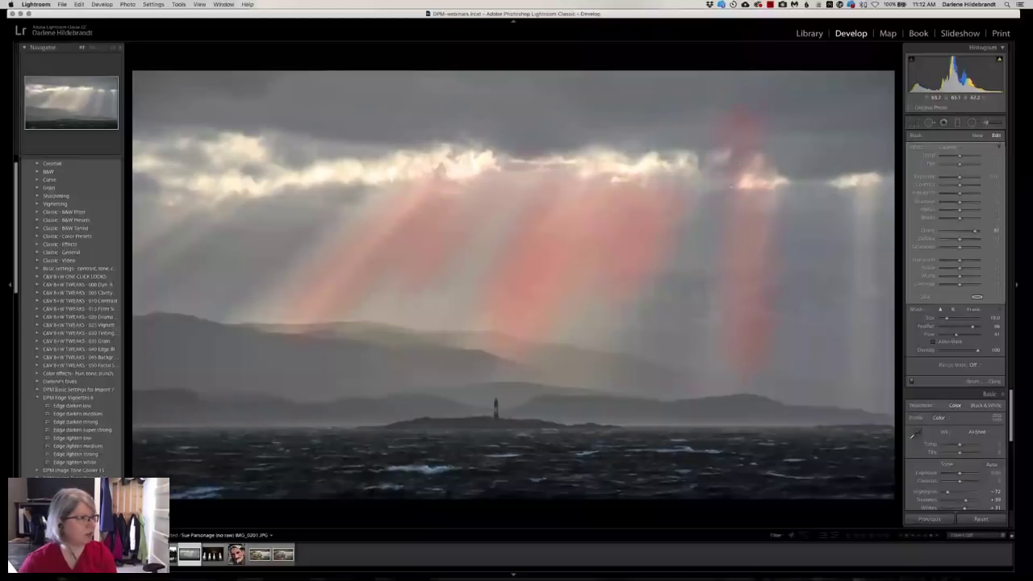
pyautogui.moveTo(896, 242); pyautogui.dragTo(853, 178)
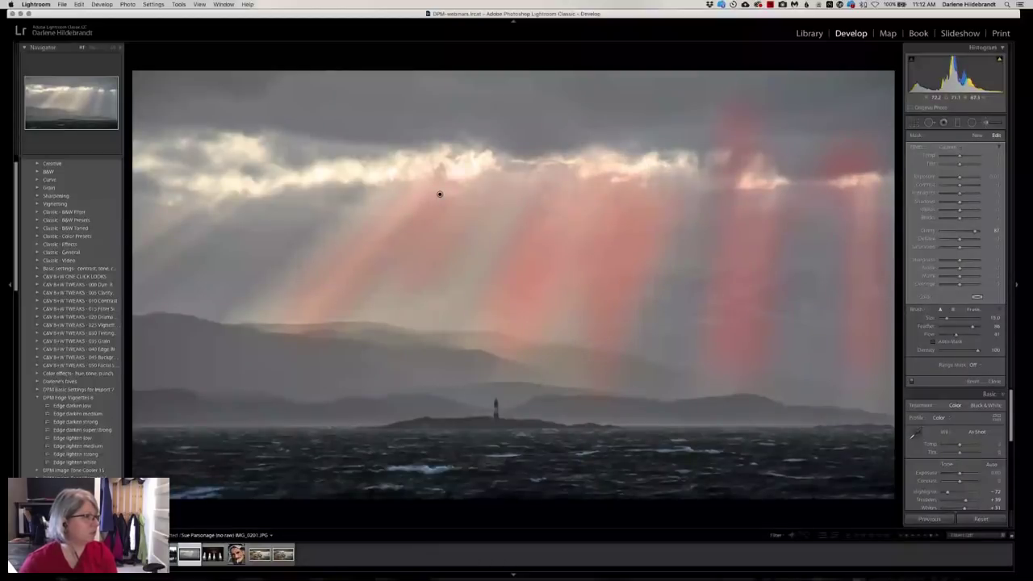
pyautogui.moveTo(457, 212); pyautogui.dragTo(442, 297)
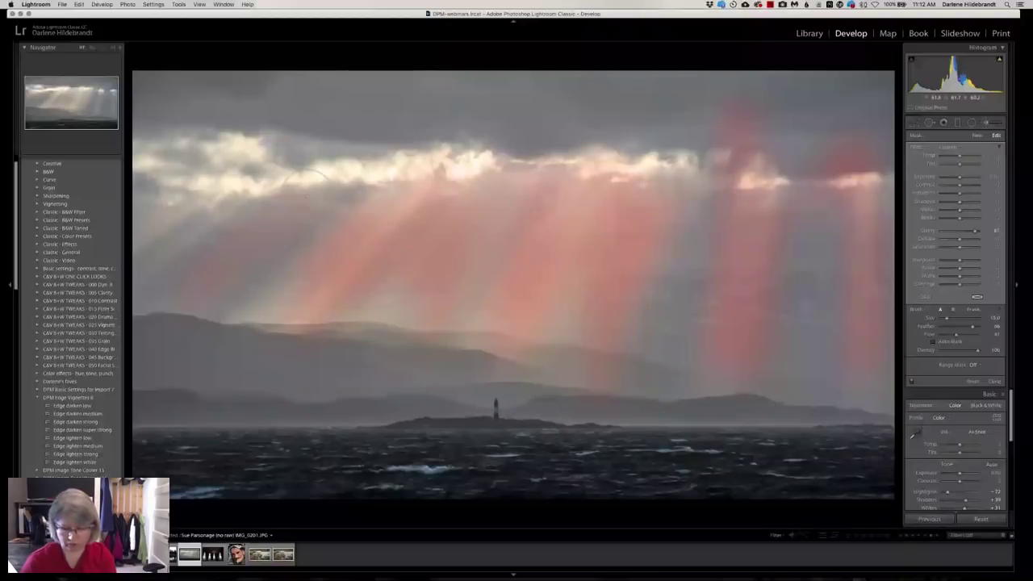
pyautogui.press('k')
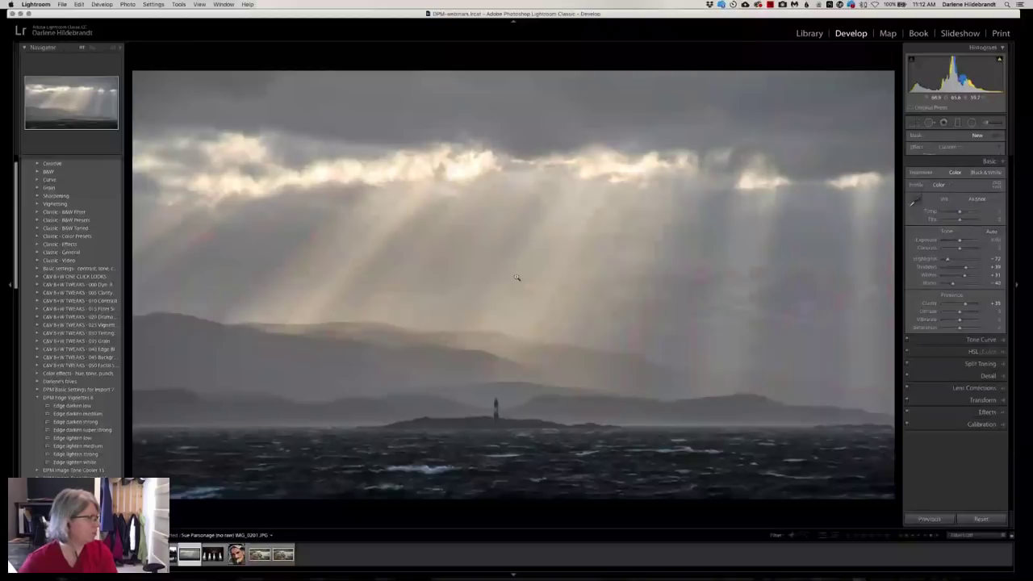
# Show the seascape's edit history and compare the edited photo with its original state.
pyautogui.scroll(-3, 59, 262)
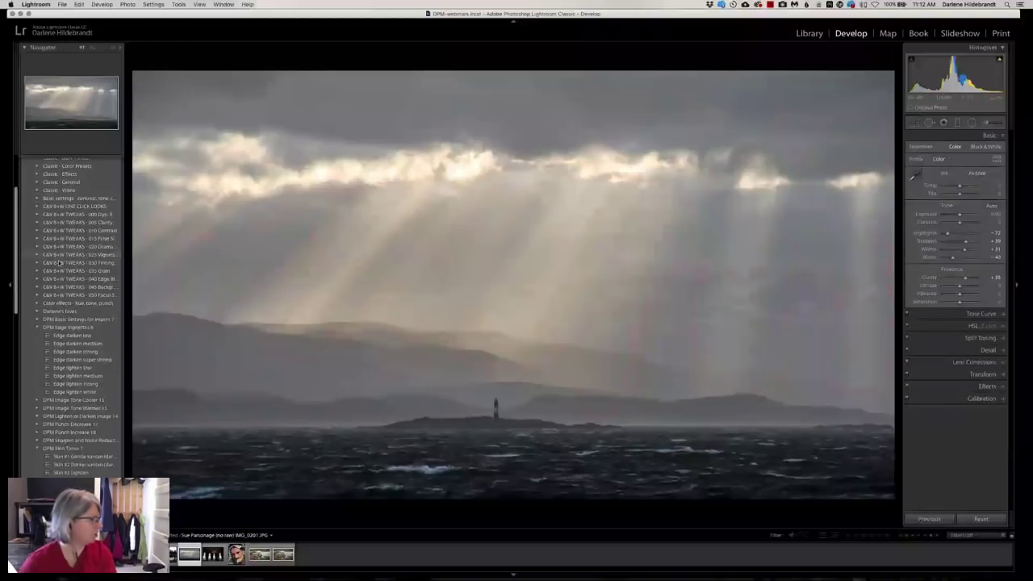
pyautogui.scroll(-10, 59, 263)
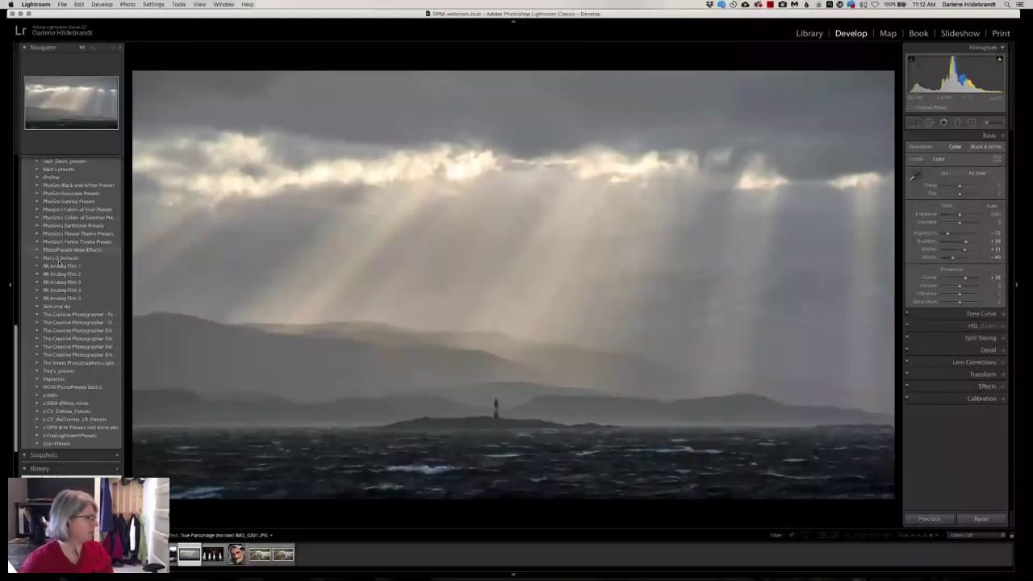
pyautogui.scroll(-7, 59, 262)
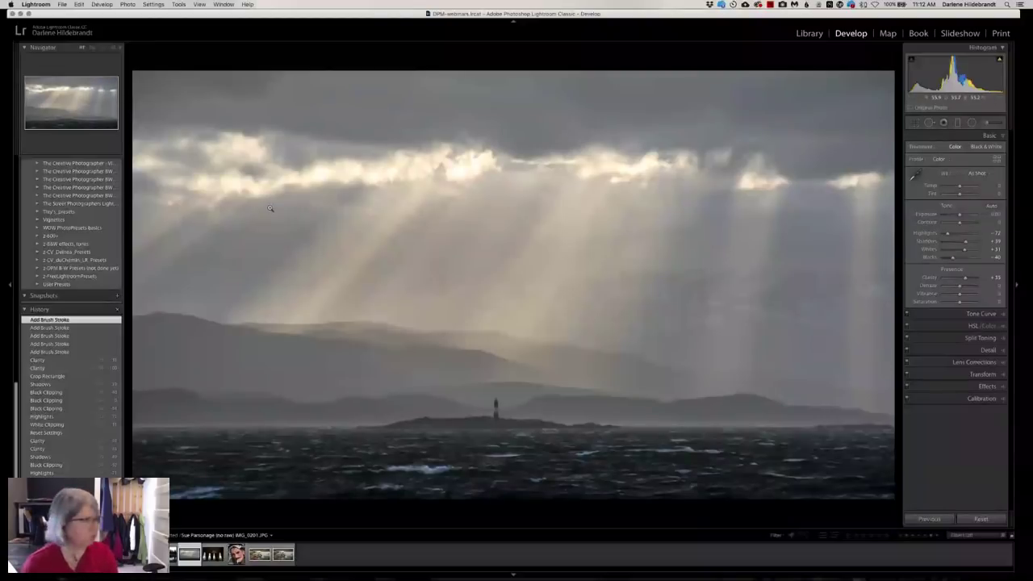
pyautogui.press('\\')
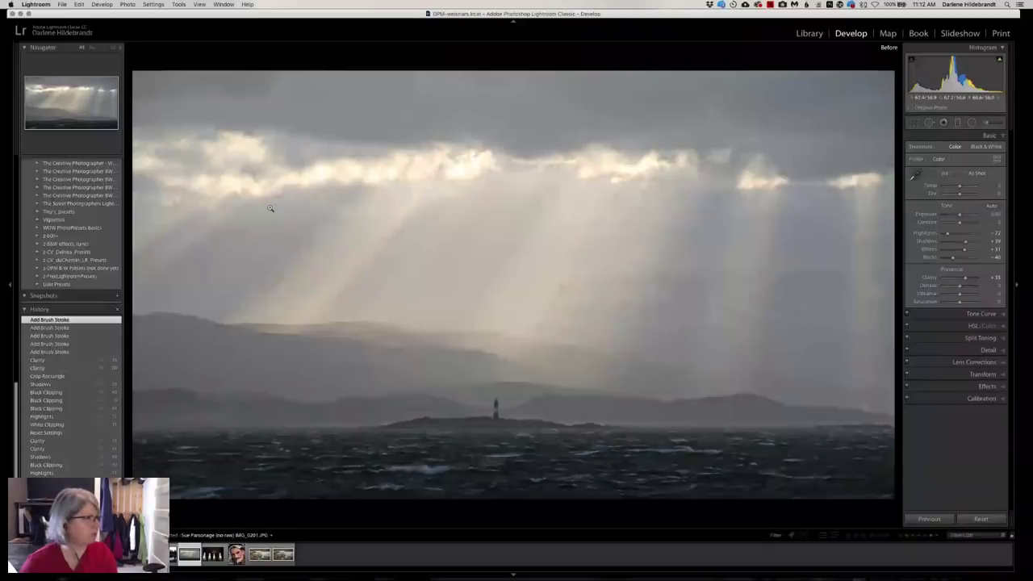
pyautogui.press('\\')
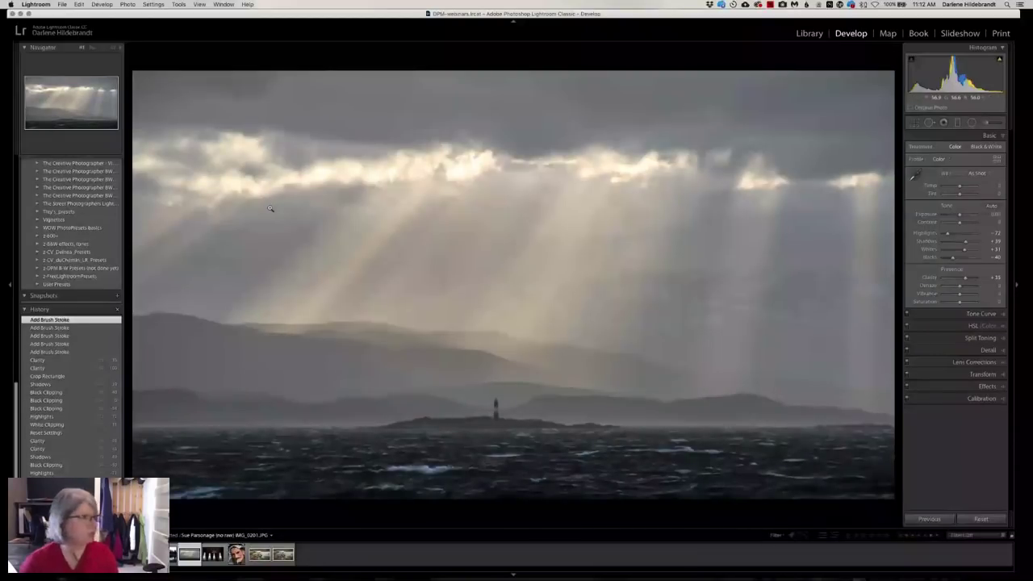
# Return to the photo grid and open the chandelier room photo for editing in Develop.
pyautogui.press('g')
pyautogui.press('Right')
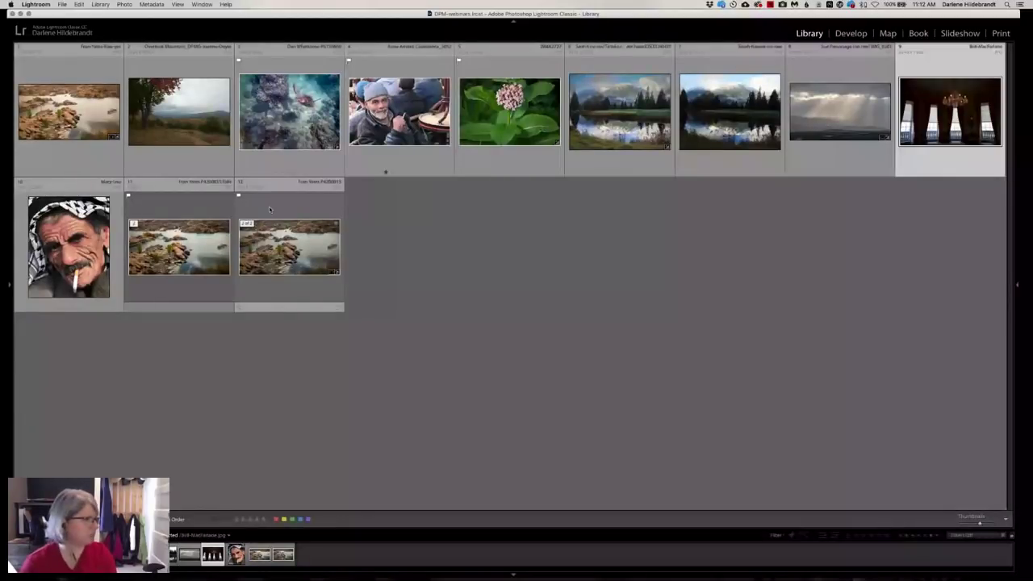
pyautogui.press('d')
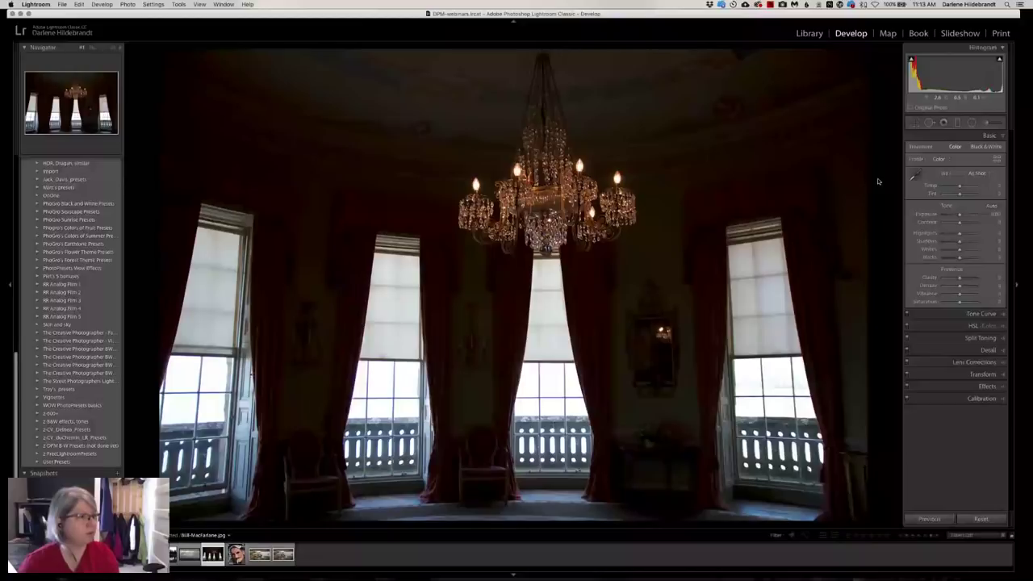
# Brighten the chandelier room with exposure +1.30, highlights about -26, shadows +24 and clarity about +35.
pyautogui.moveTo(959, 233); pyautogui.dragTo(997, 241)
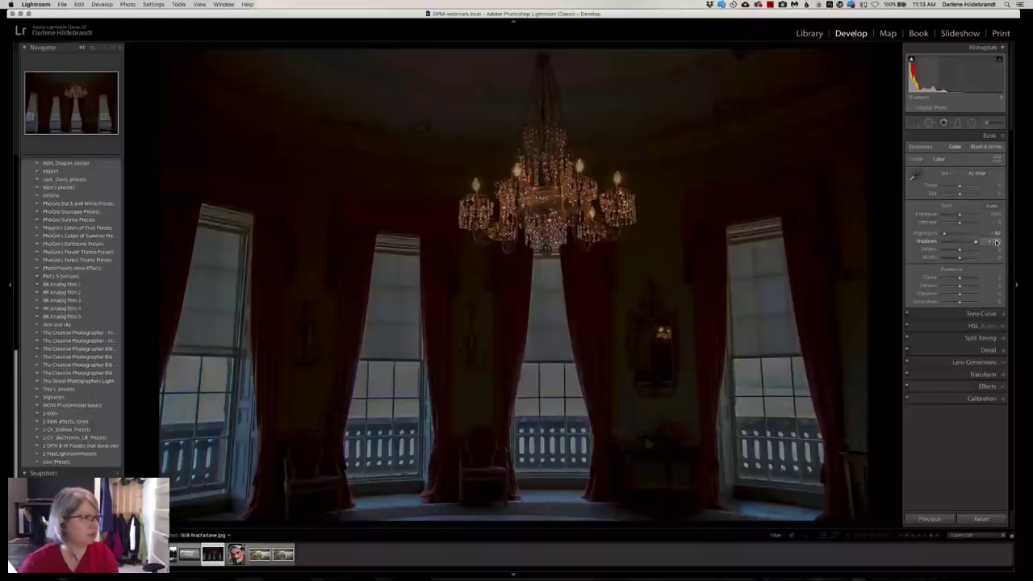
pyautogui.moveTo(996, 242); pyautogui.dragTo(974, 241)
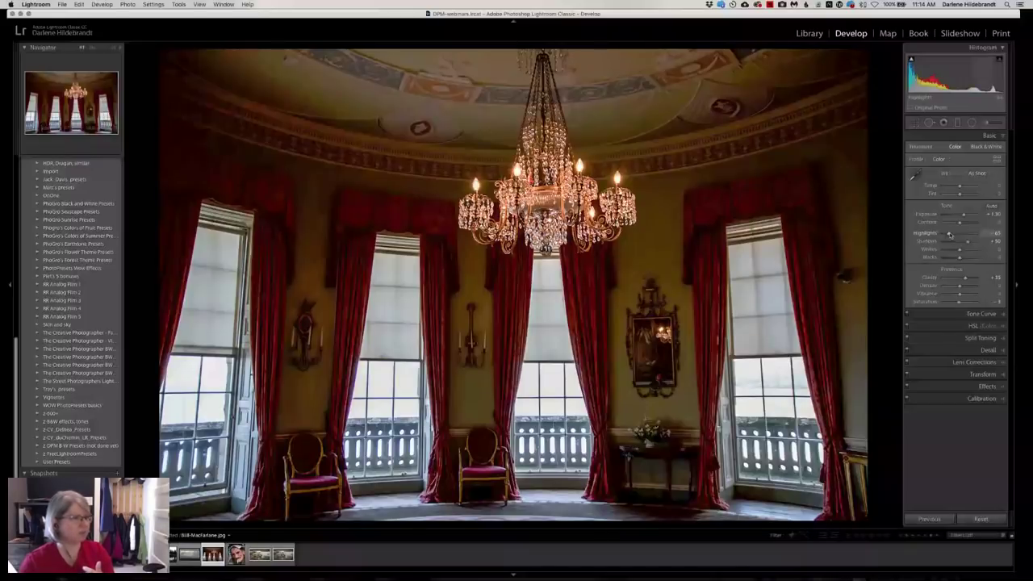
pyautogui.moveTo(949, 234); pyautogui.dragTo(961, 243)
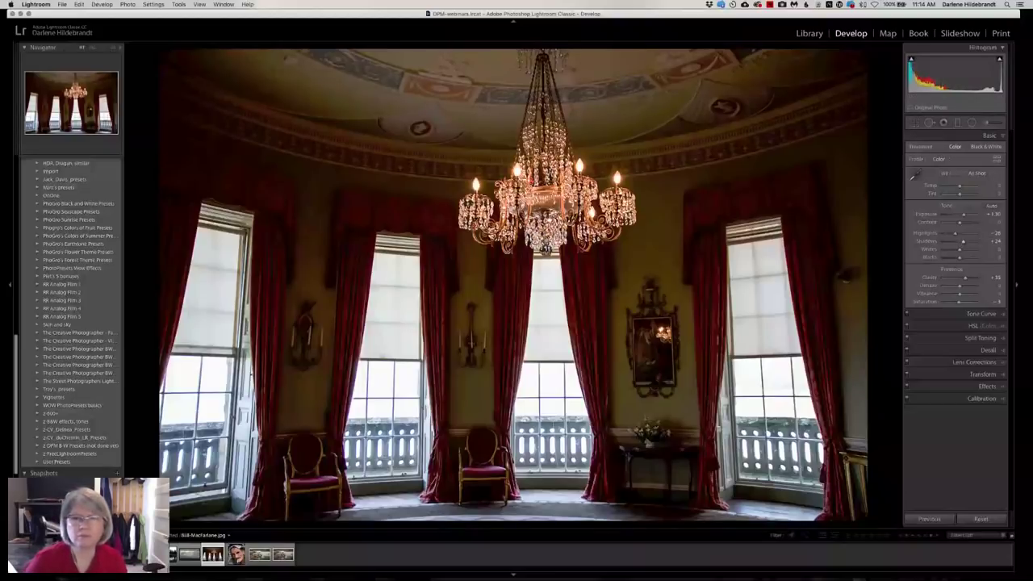
# Open the pink flower photo JM4A2727.CR2 from the grid in Develop and reset all its adjustments.
pyautogui.hotkey('shift', 'f')
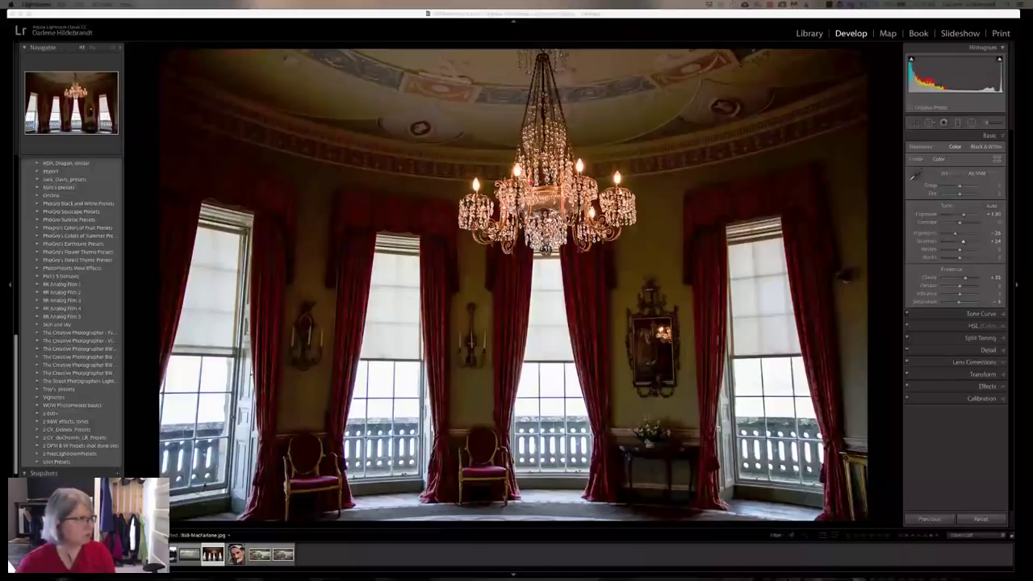
pyautogui.press('g')
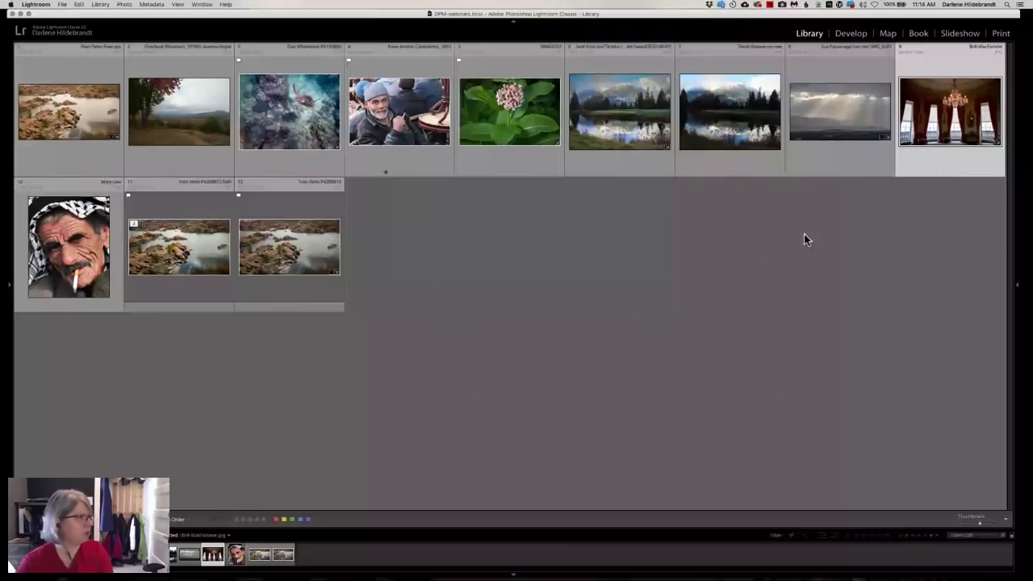
pyautogui.doubleClick(483, 121)
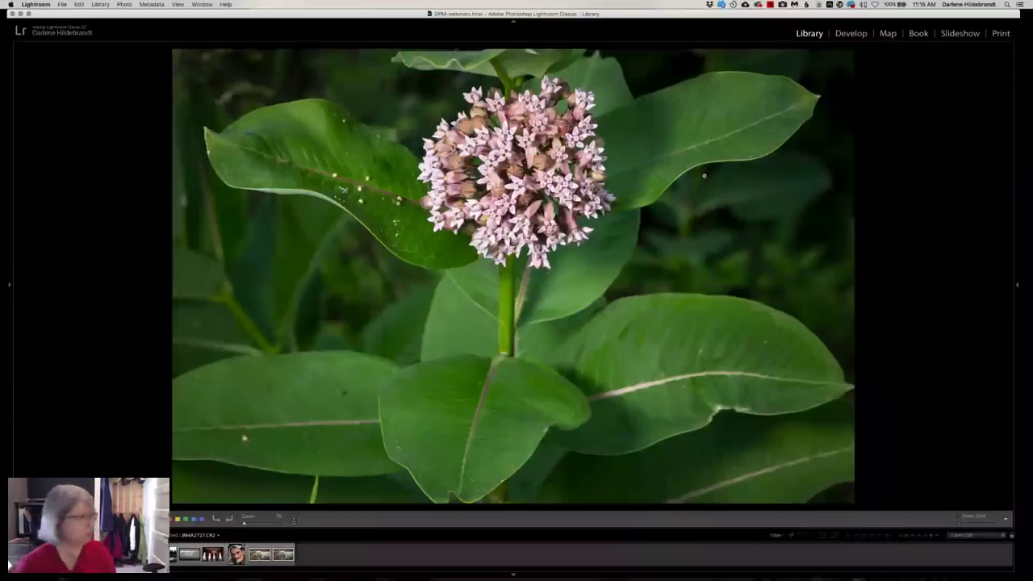
pyautogui.press('i')
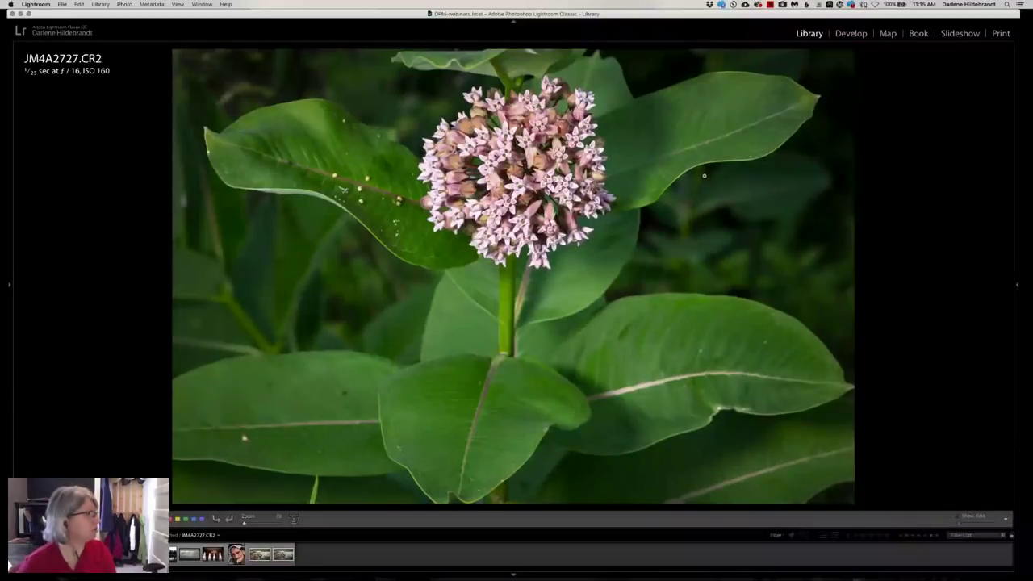
pyautogui.press('g')
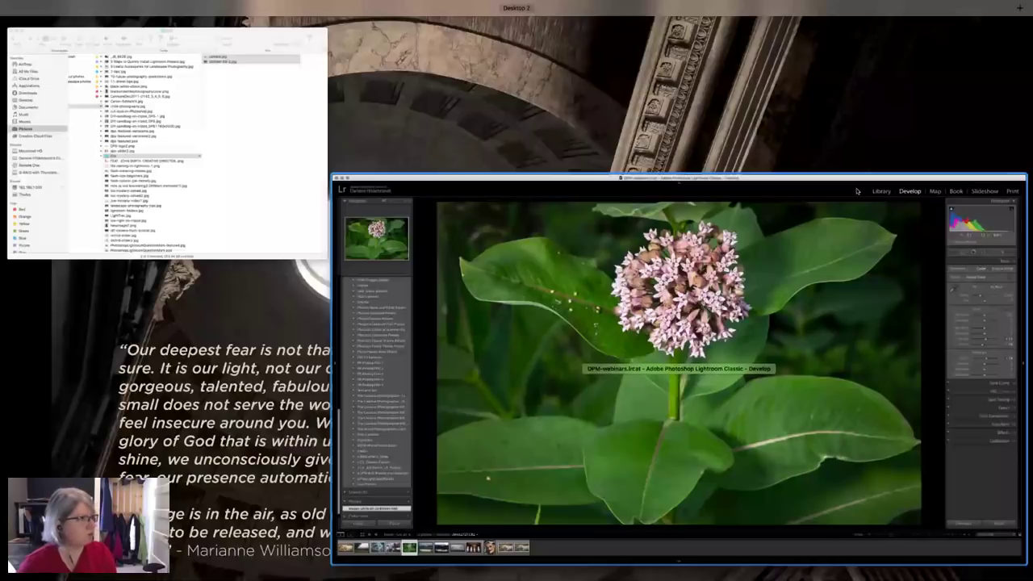
pyautogui.click(857, 190)
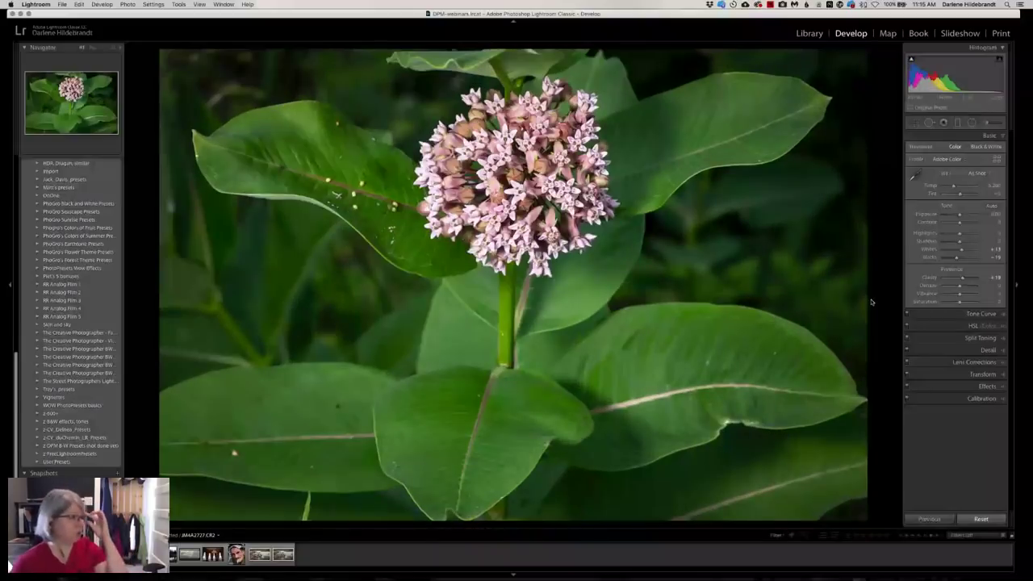
pyautogui.press('super+shift+r')
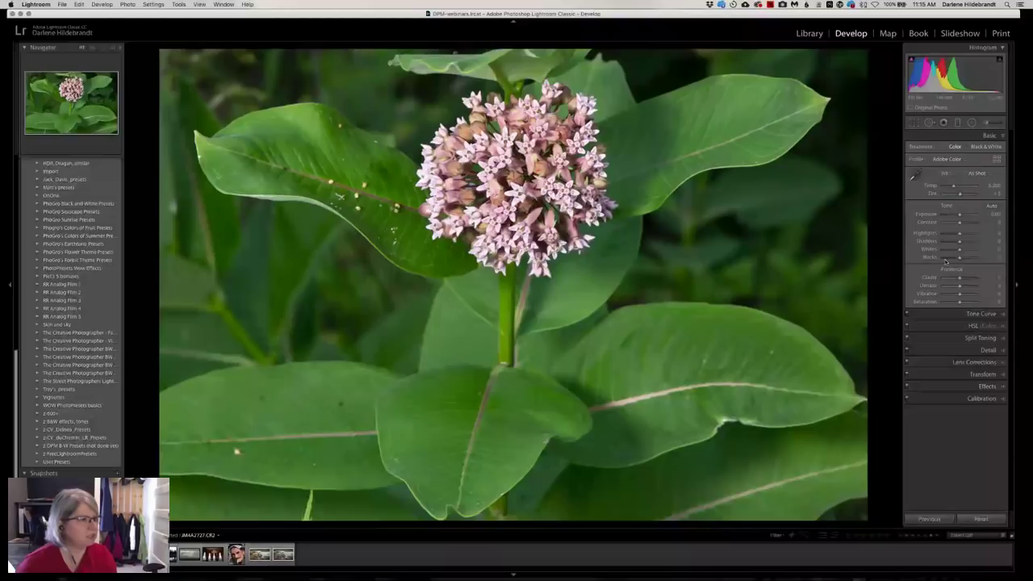
# Increase the flower photo's tonal contrast and detail with whites +18, blacks about -18 and clarity +21.
pyautogui.moveTo(958, 252); pyautogui.dragTo(962, 249)
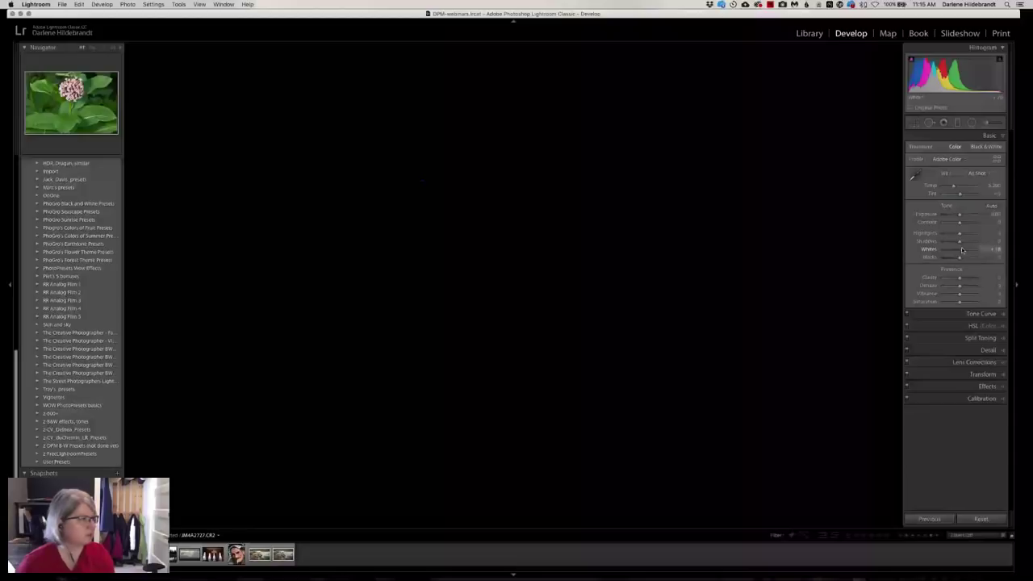
pyautogui.moveTo(957, 257); pyautogui.dragTo(956, 259)
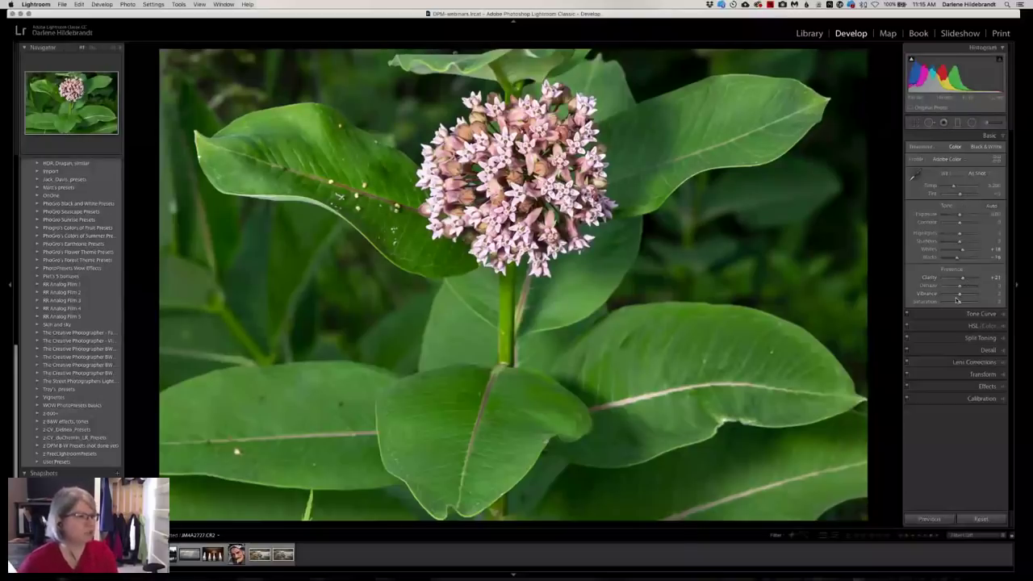
# Try desaturating the flower photo to -100, reset its saturation, and look at the HSL color settings.
pyautogui.moveTo(957, 301); pyautogui.dragTo(932, 302)
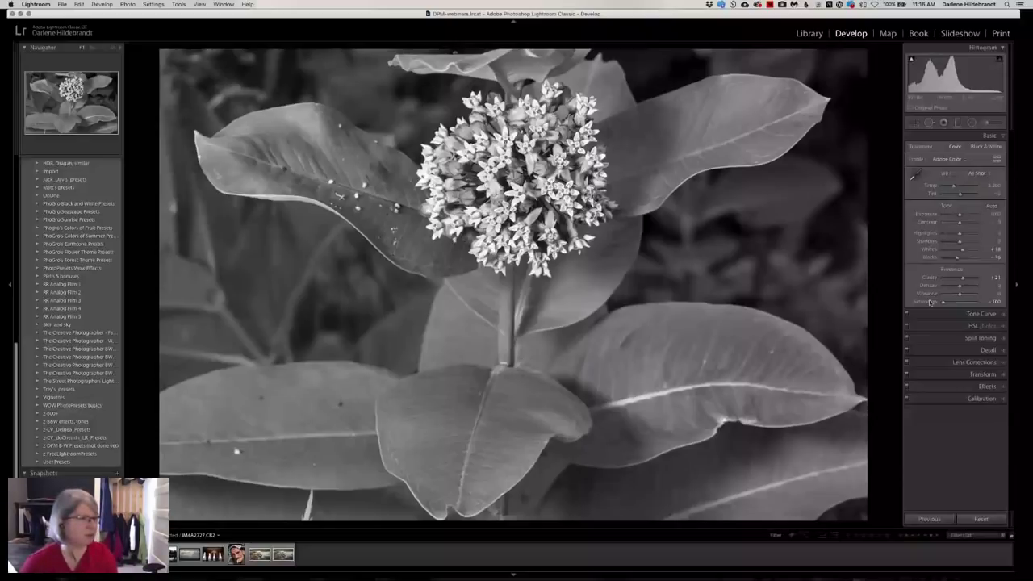
pyautogui.doubleClick(928, 301)
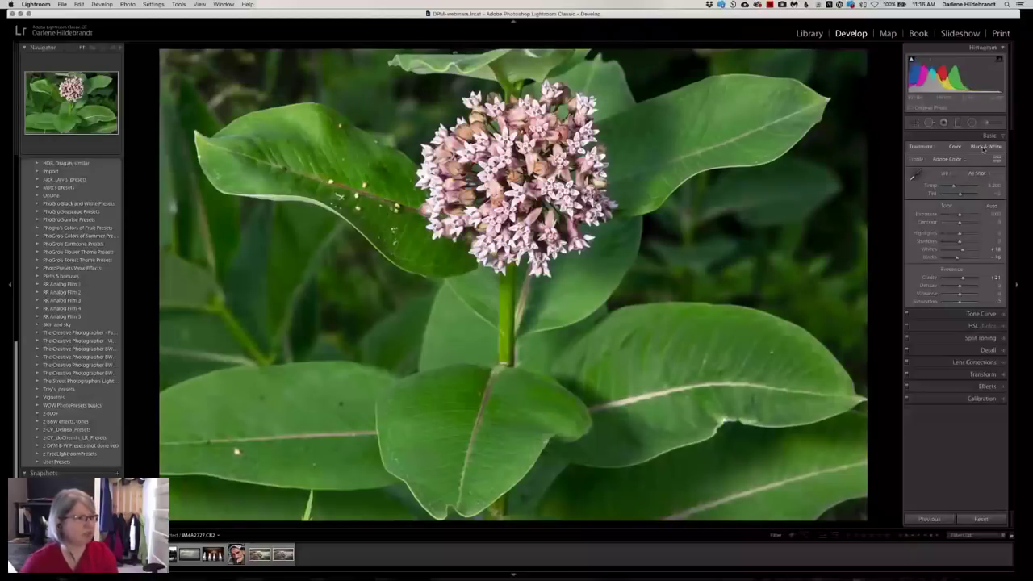
pyautogui.press('super+1')
pyautogui.press('super+3')
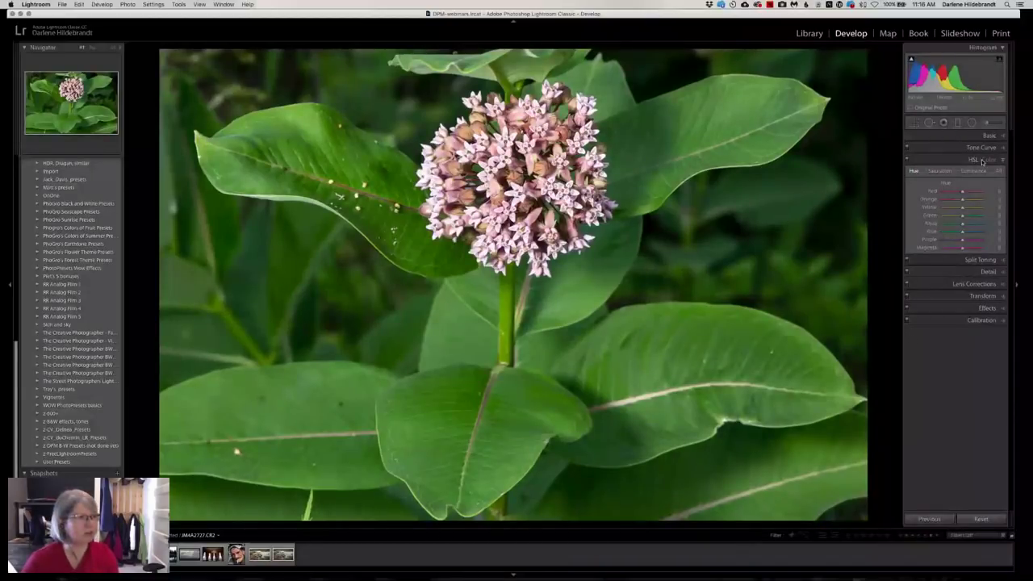
pyautogui.press('super+1')
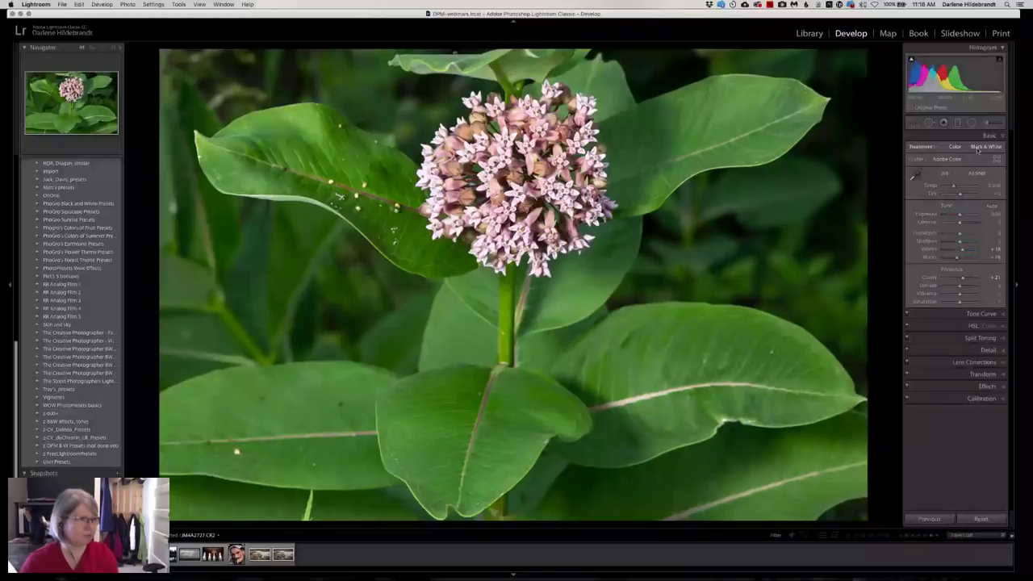
# Convert the flower photo to Black & White and apply the B&W 03 profile from the B&W profile group.
pyautogui.click(980, 147)
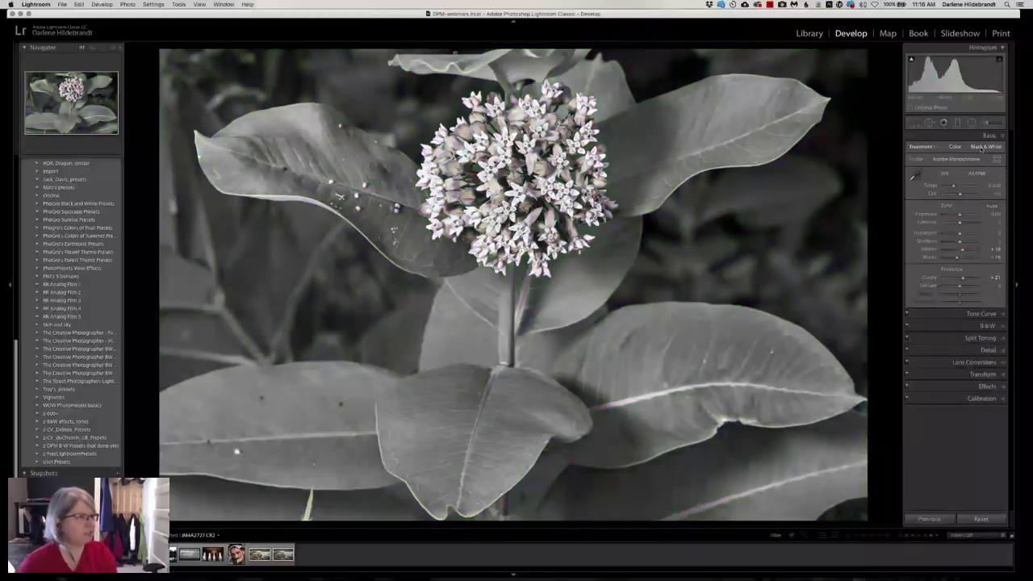
pyautogui.click(996, 160)
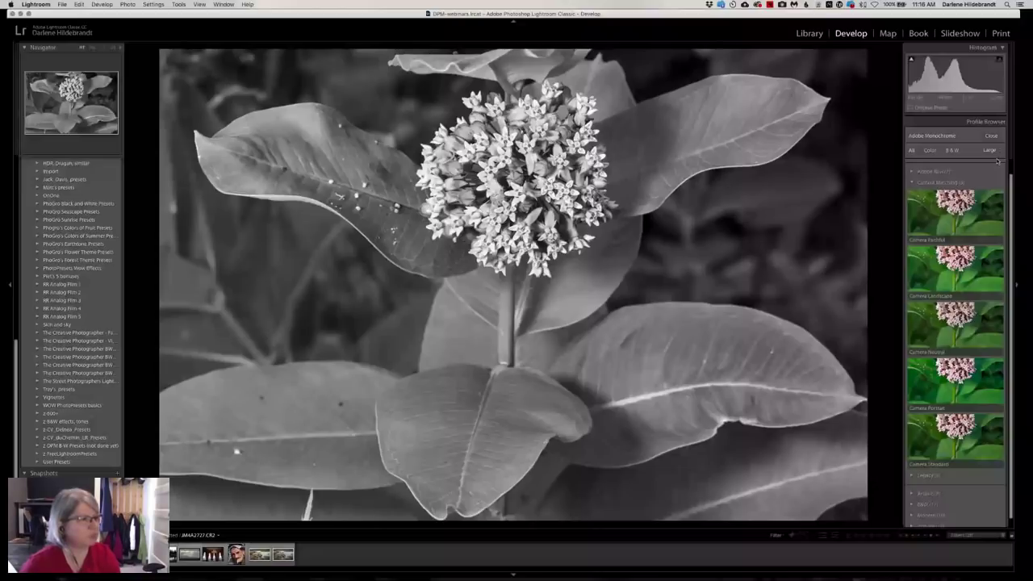
pyautogui.click(912, 182)
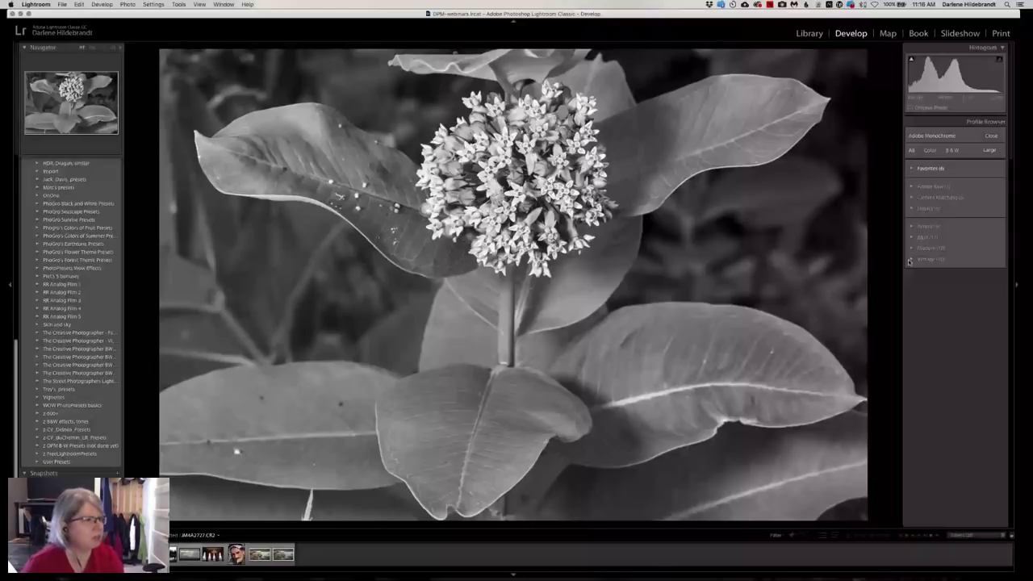
pyautogui.click(920, 237)
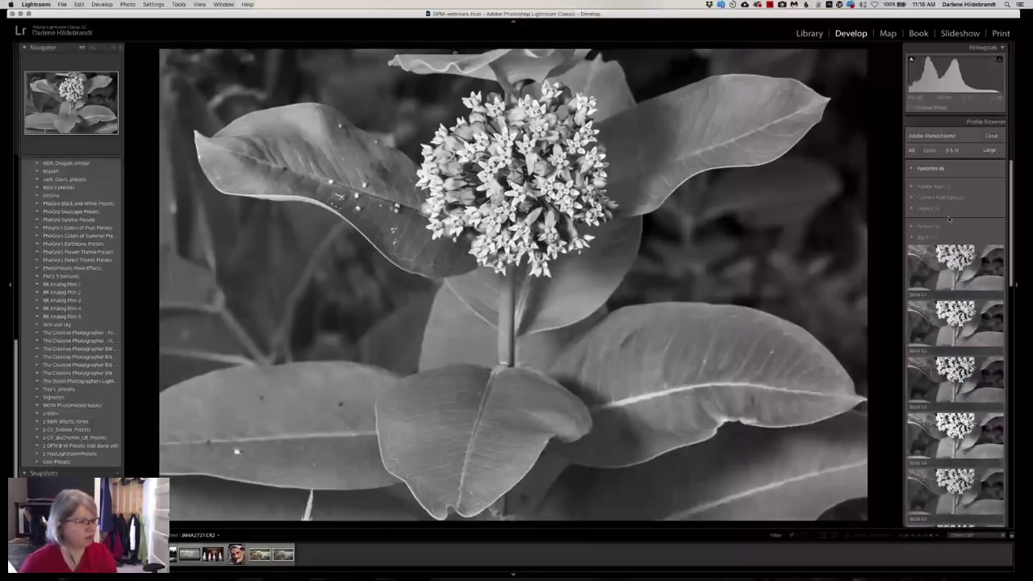
pyautogui.scroll(-4, 949, 242)
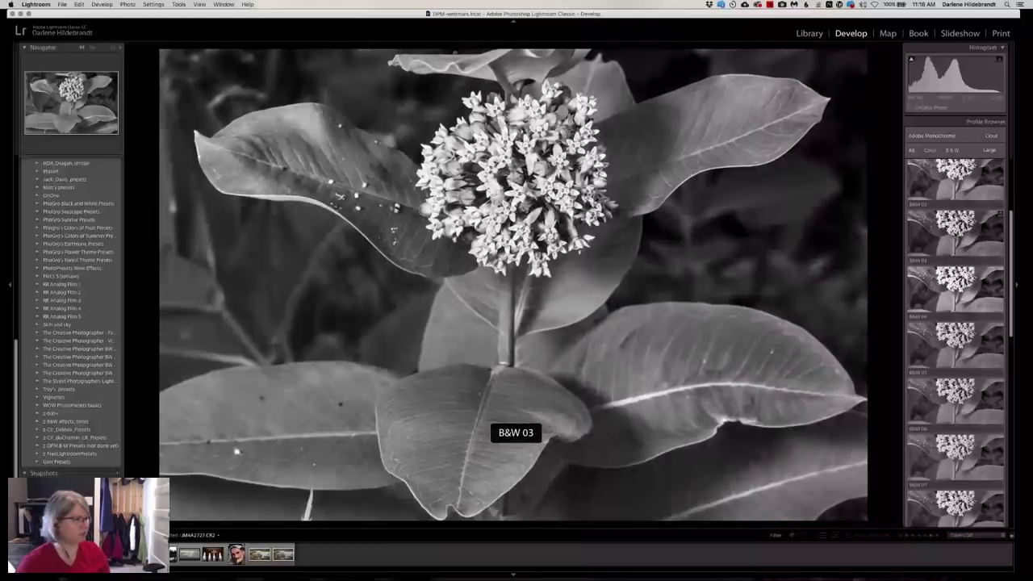
pyautogui.click(997, 217)
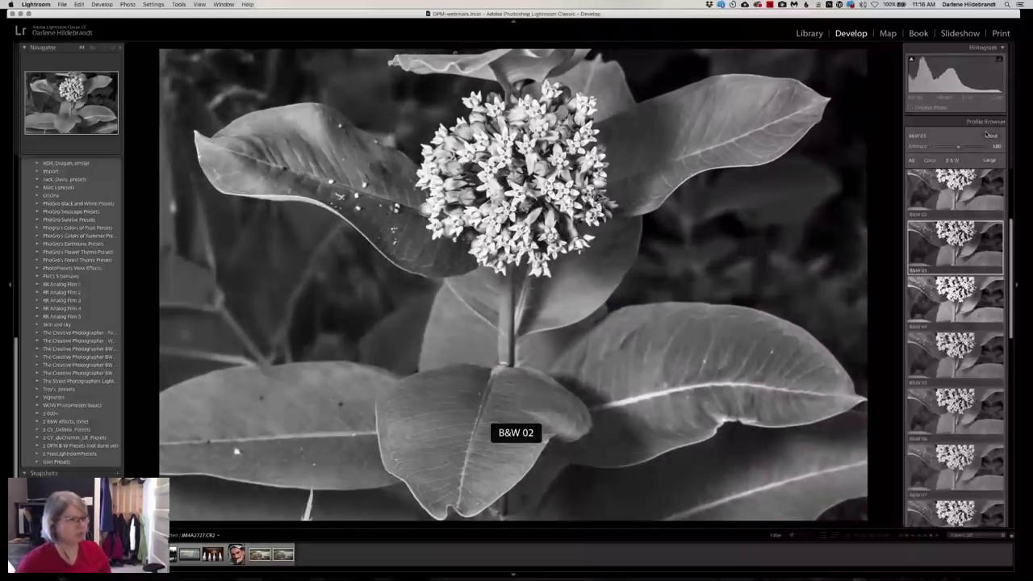
pyautogui.click(989, 135)
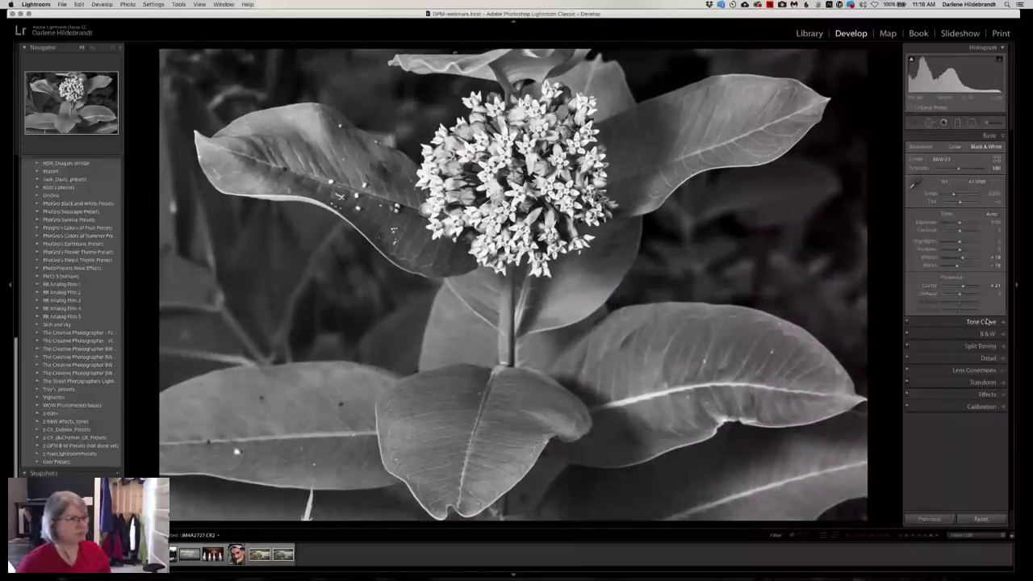
# Filter the Profile Browser to B&W profiles and show their thumbnails in Grid view.
pyautogui.click(988, 321)
pyautogui.click(987, 136)
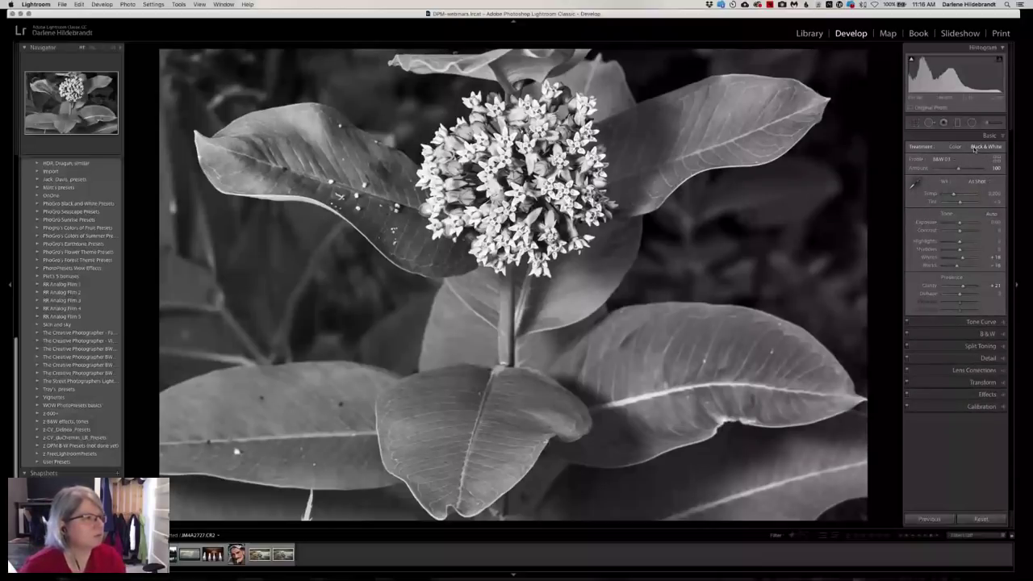
pyautogui.click(998, 159)
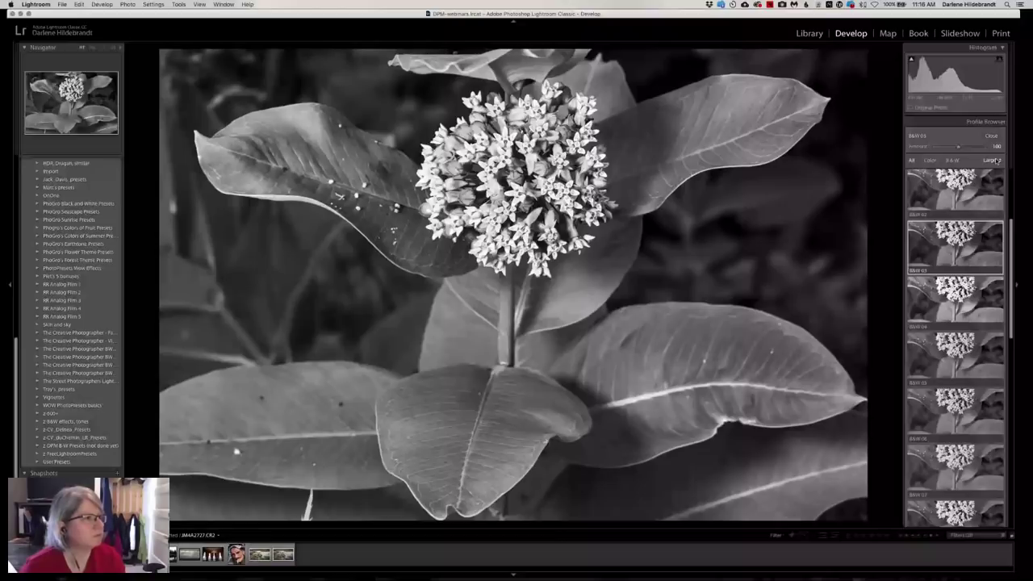
pyautogui.click(953, 160)
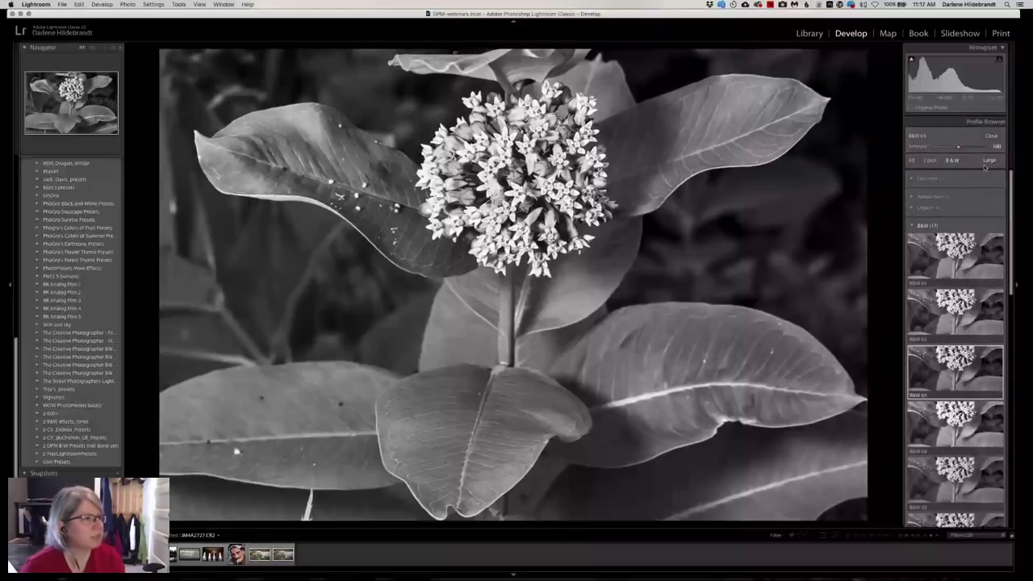
pyautogui.click(990, 160)
pyautogui.click(992, 153)
pyautogui.click(991, 136)
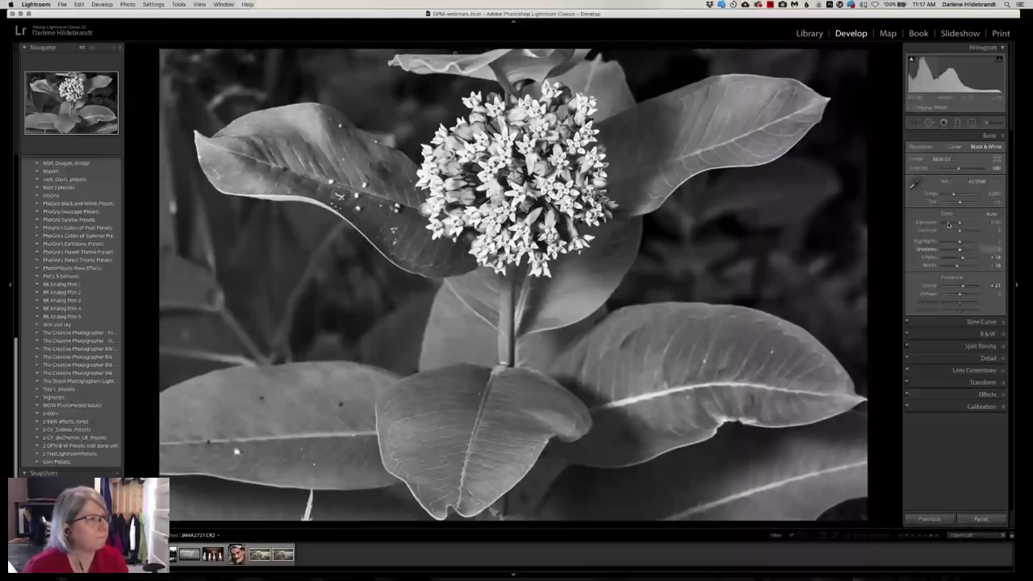
# View the available profile choices, and switch the flower photo to the Color treatment and back to Black & White.
pyautogui.click(943, 159)
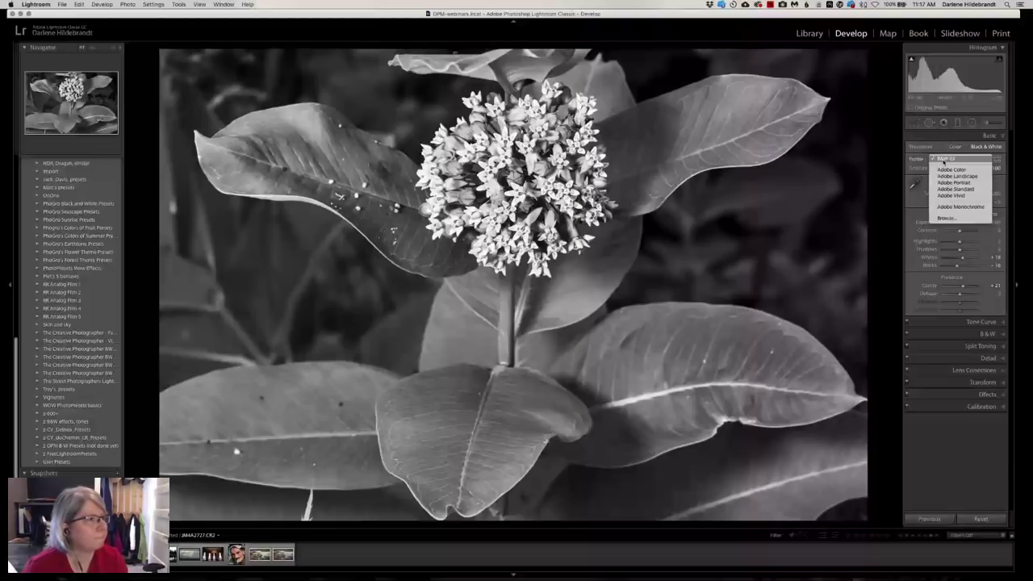
pyautogui.click(996, 160)
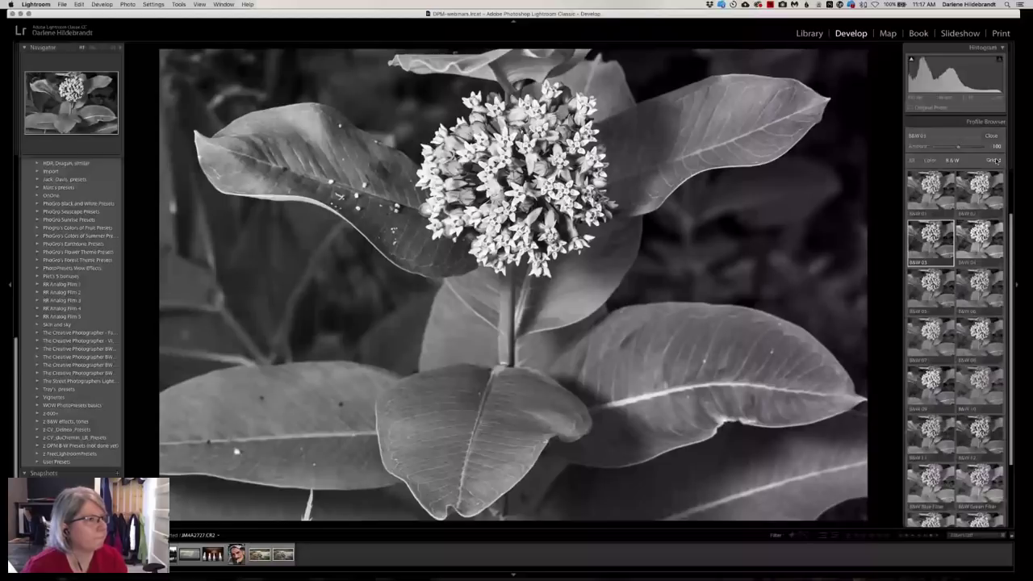
pyautogui.click(990, 135)
pyautogui.click(956, 146)
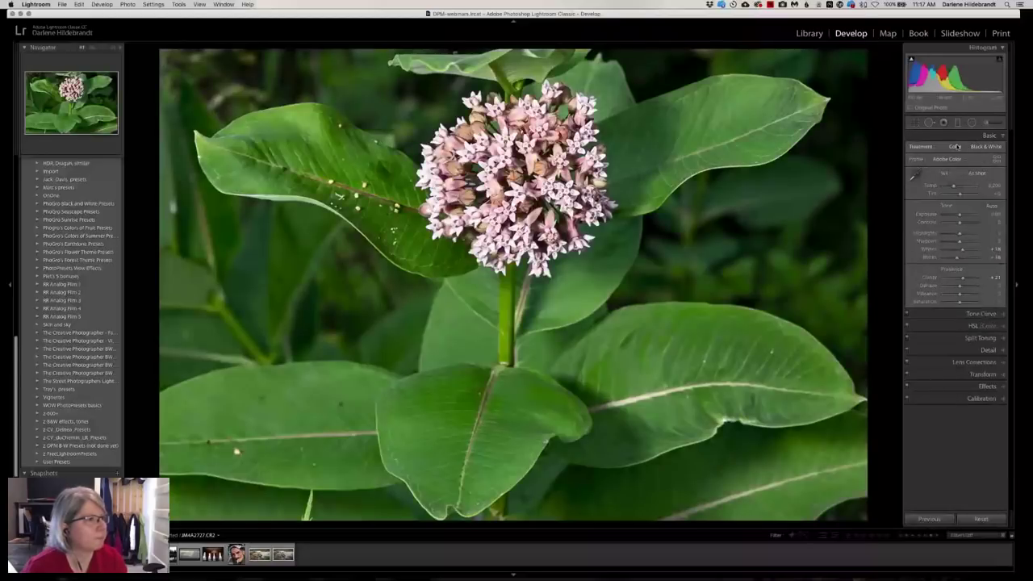
pyautogui.press('v')
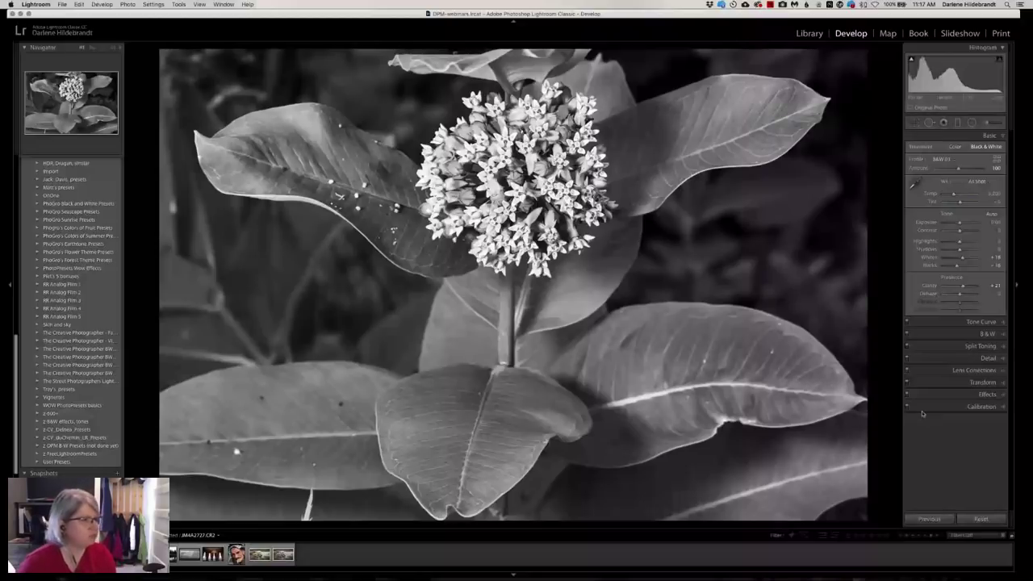
# Preview the B&W 01 profile on the flower photo and view the color profile groups in the Profile Browser.
pyautogui.click(994, 160)
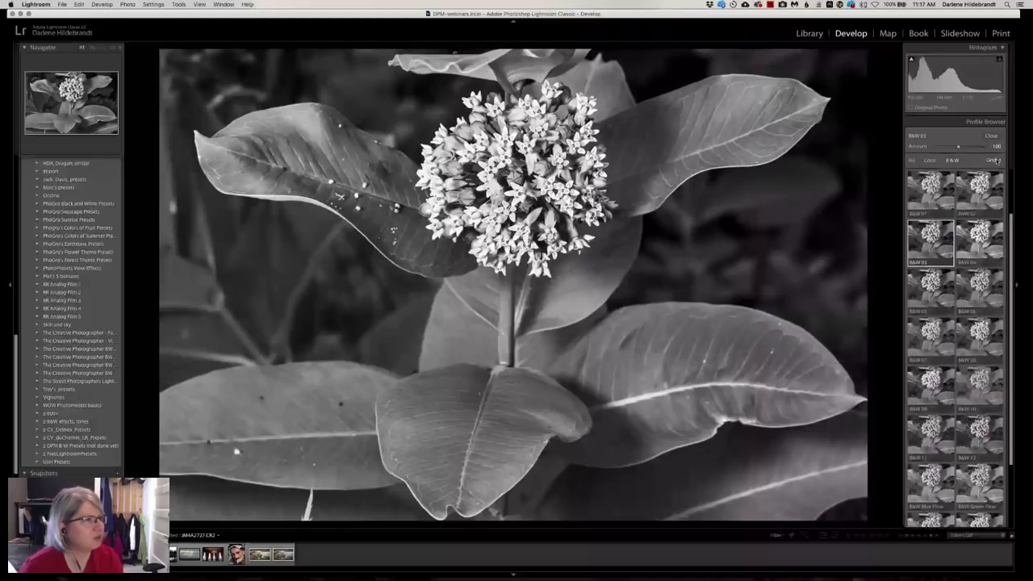
pyautogui.click(930, 188)
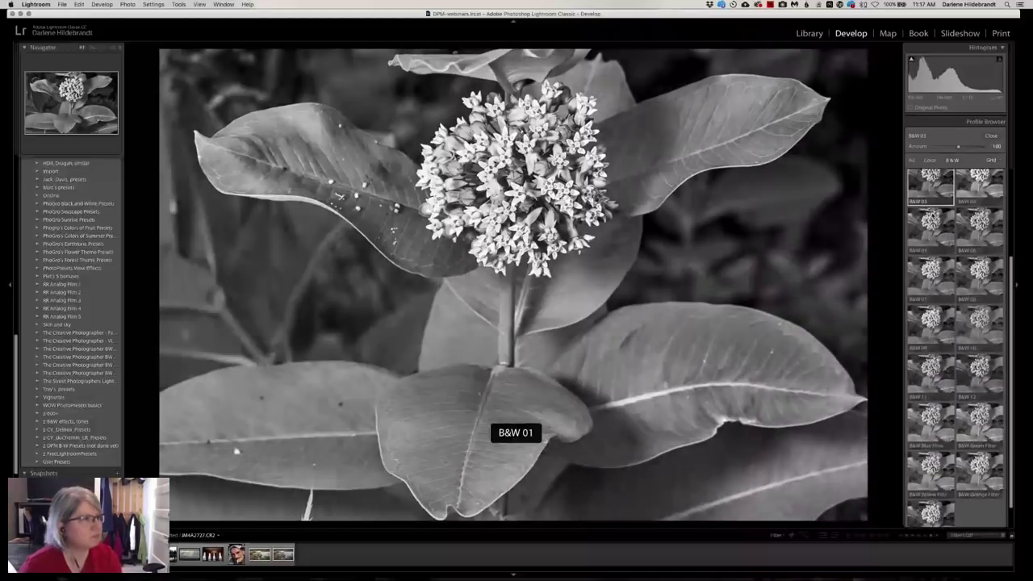
pyautogui.click(931, 160)
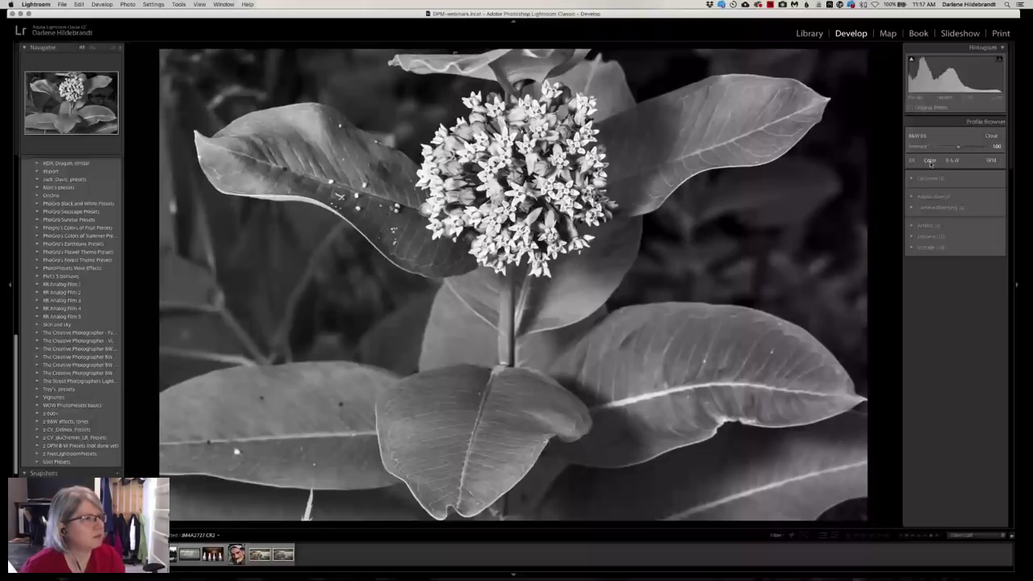
pyautogui.click(991, 136)
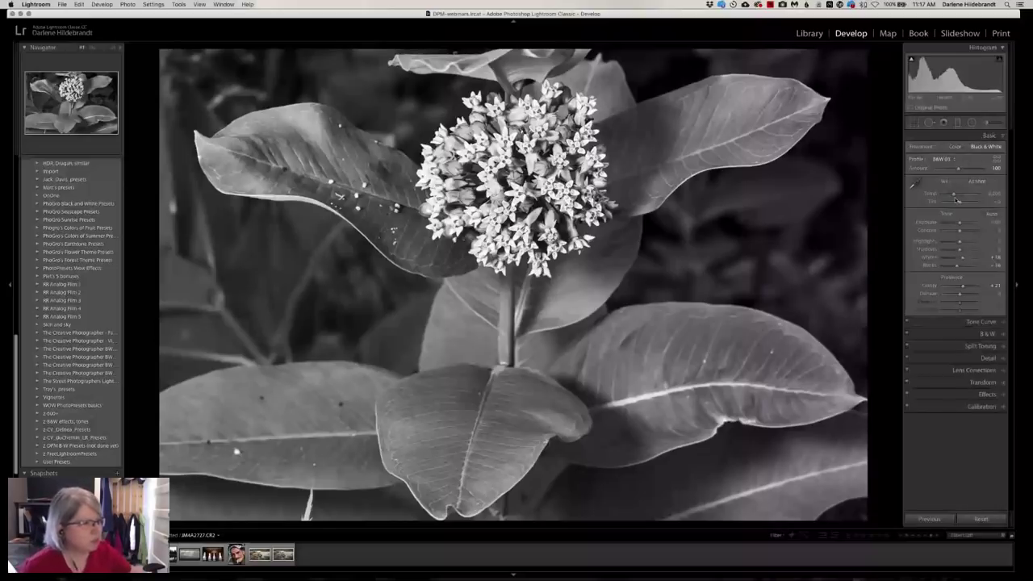
# Darken the leaves with the Black & White Mix targeted adjustment, bringing green to about -13 and yellow to about -2.
pyautogui.click(985, 334)
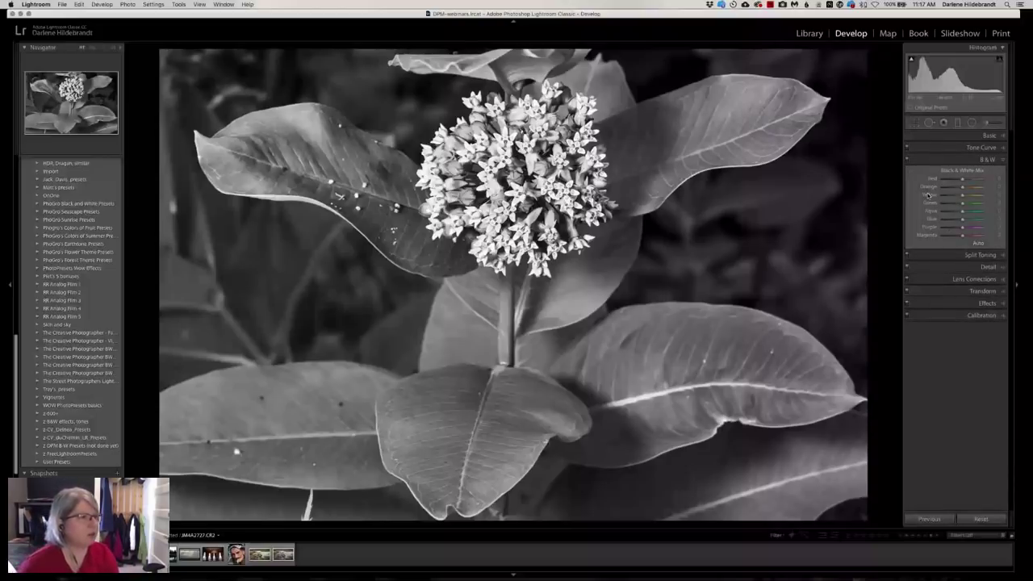
pyautogui.press('super+1')
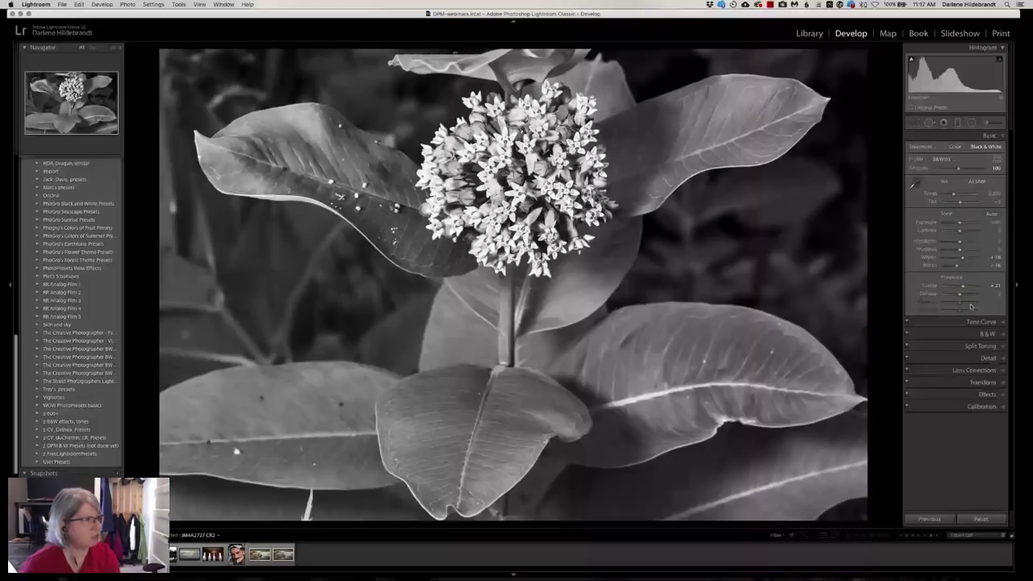
pyautogui.click(983, 334)
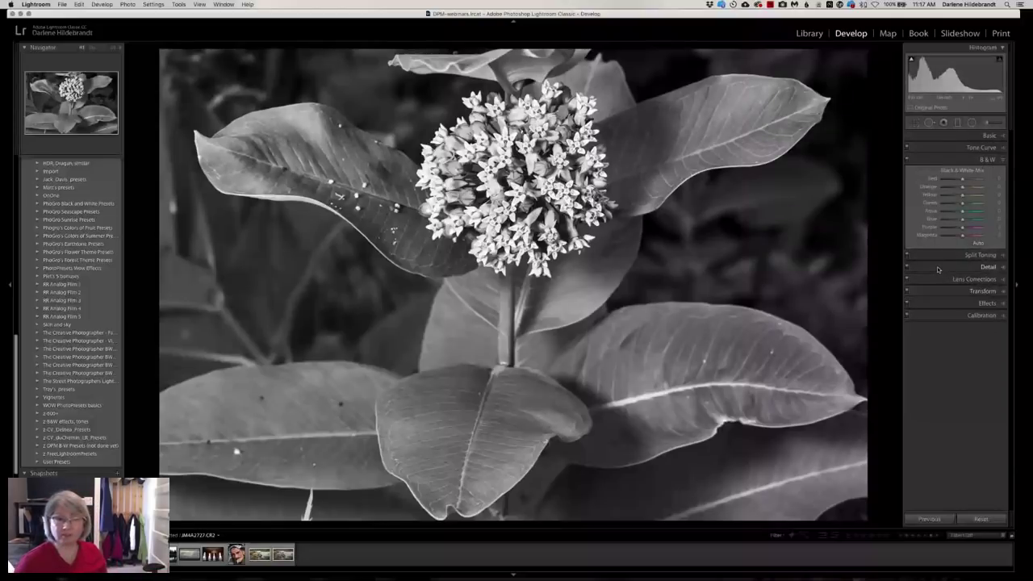
pyautogui.click(912, 170)
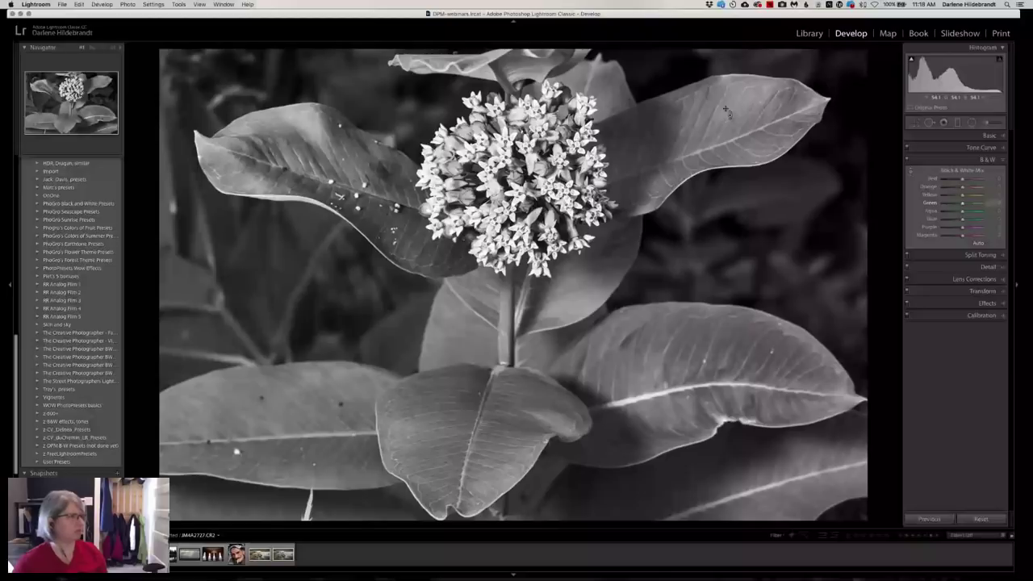
pyautogui.moveTo(725, 111); pyautogui.dragTo(725, 106)
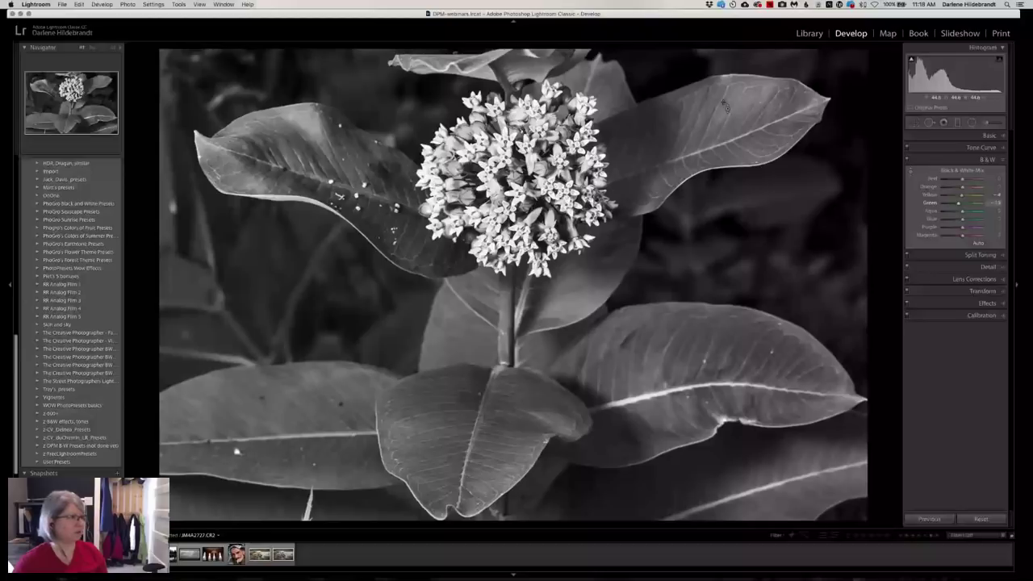
pyautogui.moveTo(724, 105); pyautogui.dragTo(722, 79)
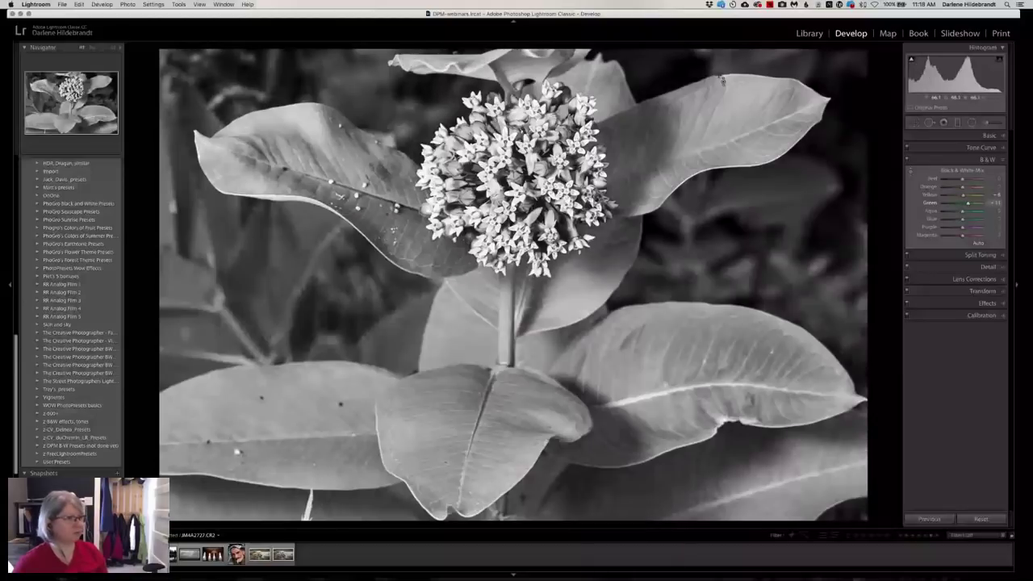
pyautogui.moveTo(722, 80); pyautogui.dragTo(721, 91)
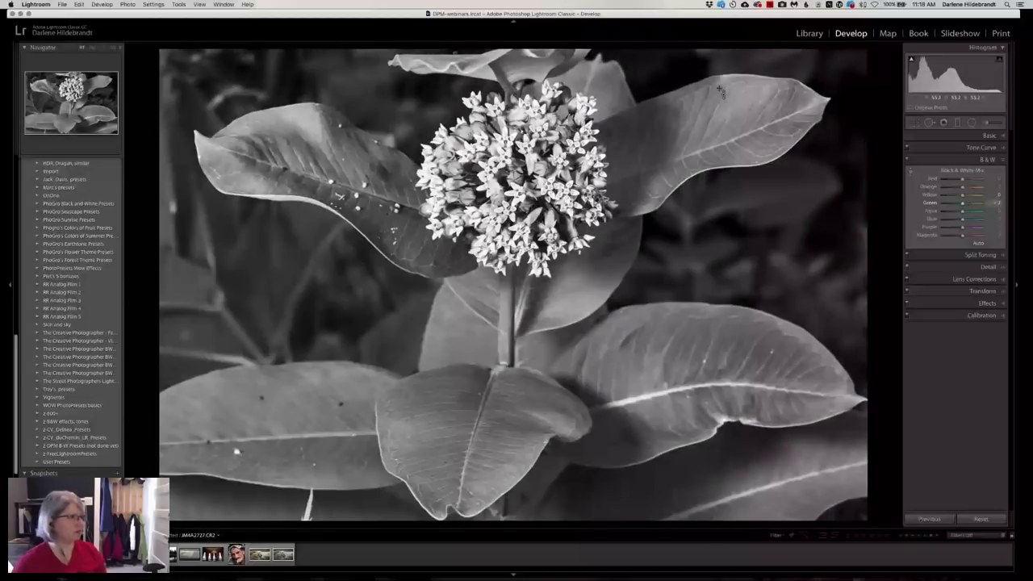
pyautogui.moveTo(720, 91); pyautogui.dragTo(689, 131)
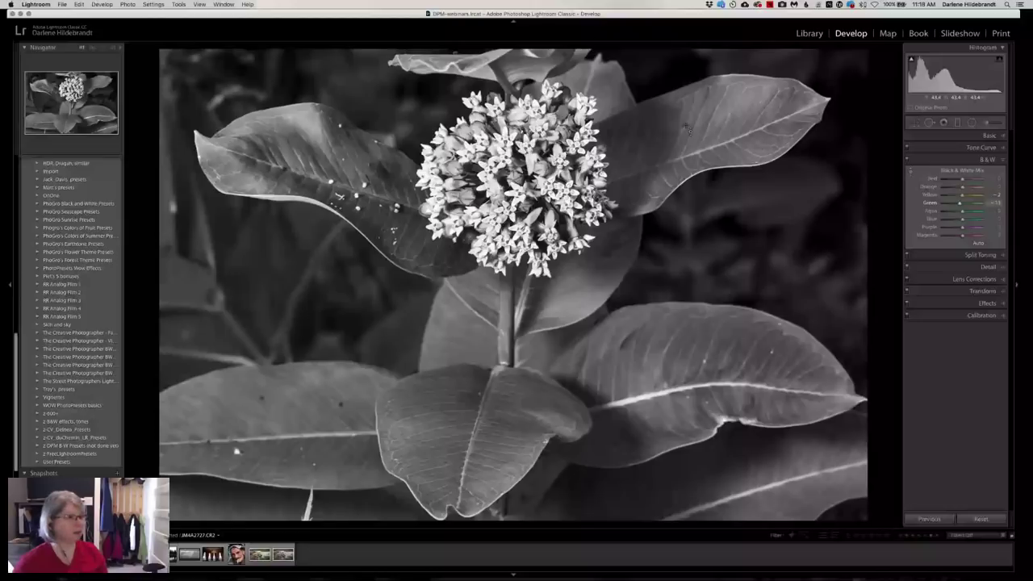
# Adjust the flower head's tones with targeted Black & White Mix changes: red about -9, orange -20, purple +12 and magenta +62.
pyautogui.moveTo(528, 179); pyautogui.dragTo(525, 228)
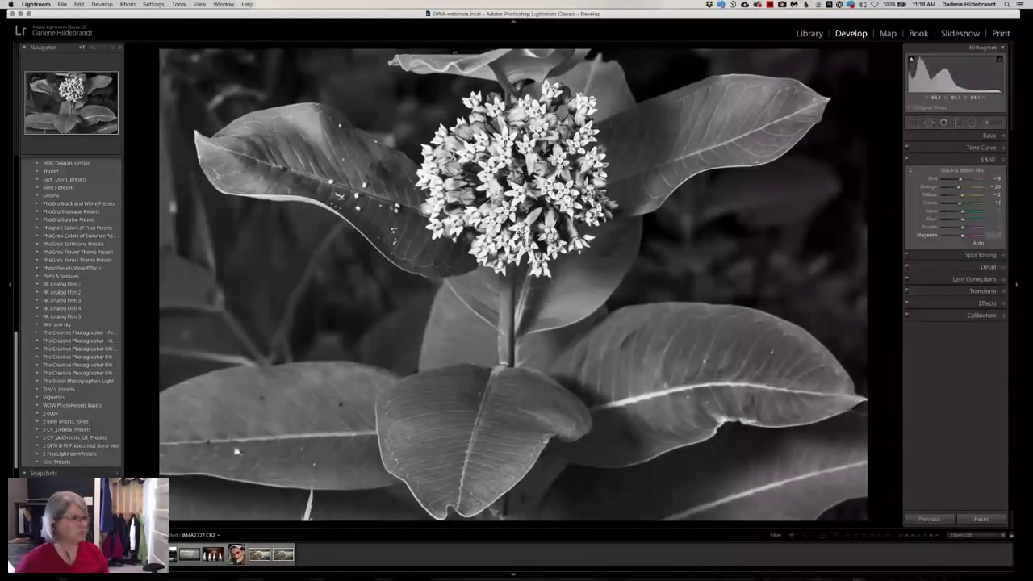
pyautogui.moveTo(523, 201); pyautogui.dragTo(523, 194)
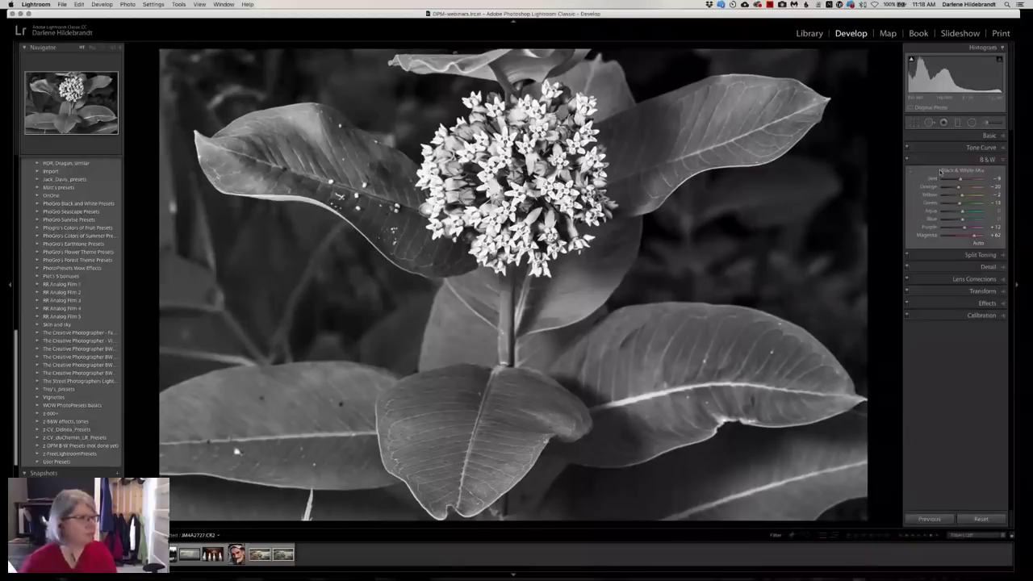
# Raise the flower photo's Whites to +24 in the Basic adjustments.
pyautogui.click(989, 135)
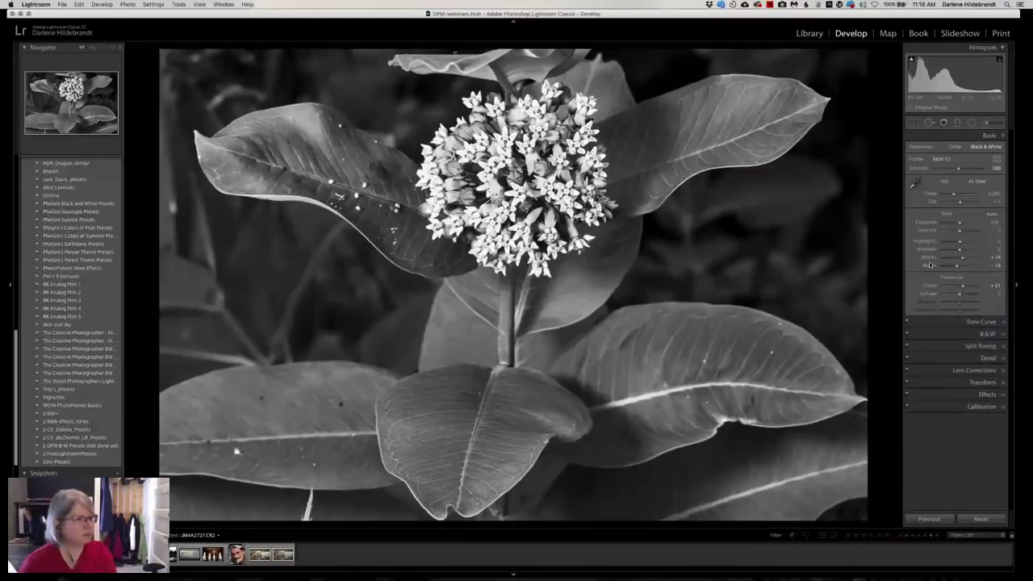
pyautogui.moveTo(961, 256); pyautogui.dragTo(957, 266)
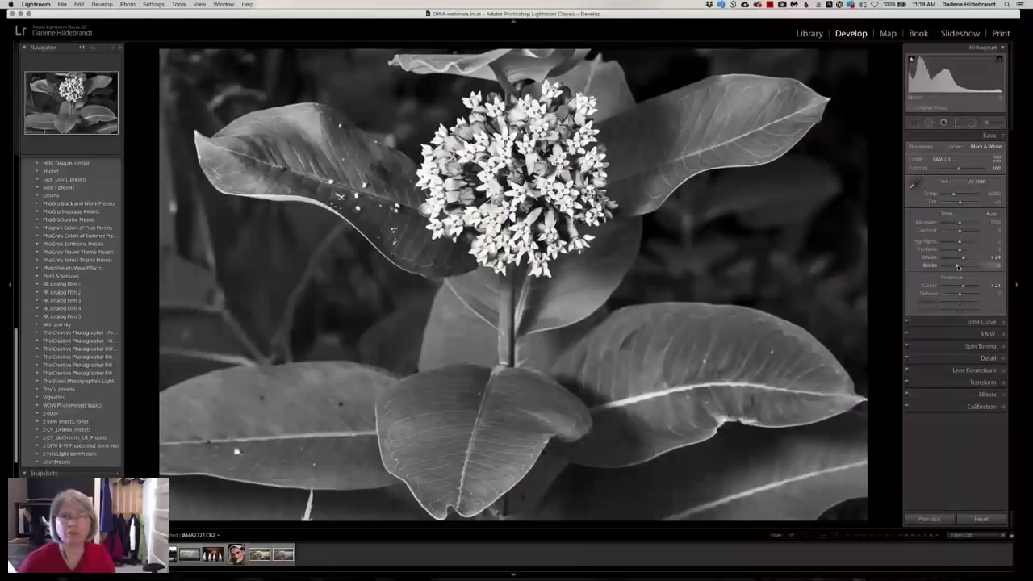
# Try the Medium Contrast point curve on the flower photo, undo it, and return to the Basic adjustments.
pyautogui.click(979, 322)
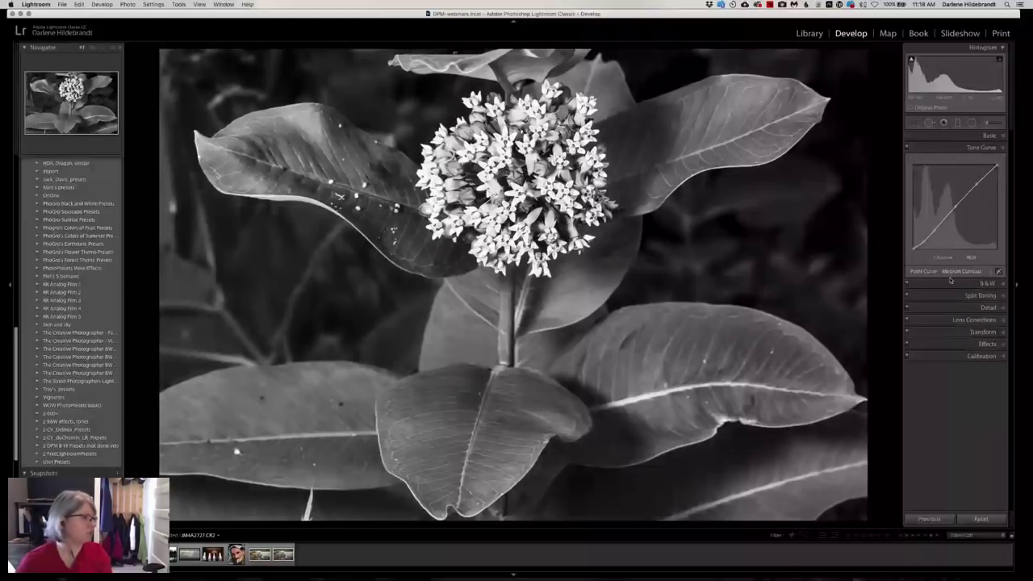
pyautogui.press('super+z')
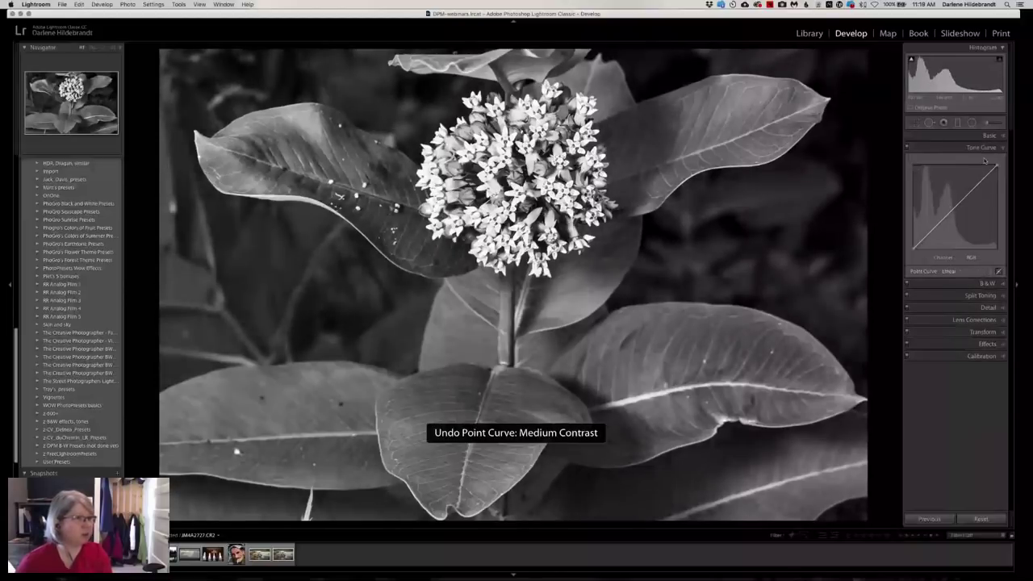
pyautogui.click(989, 136)
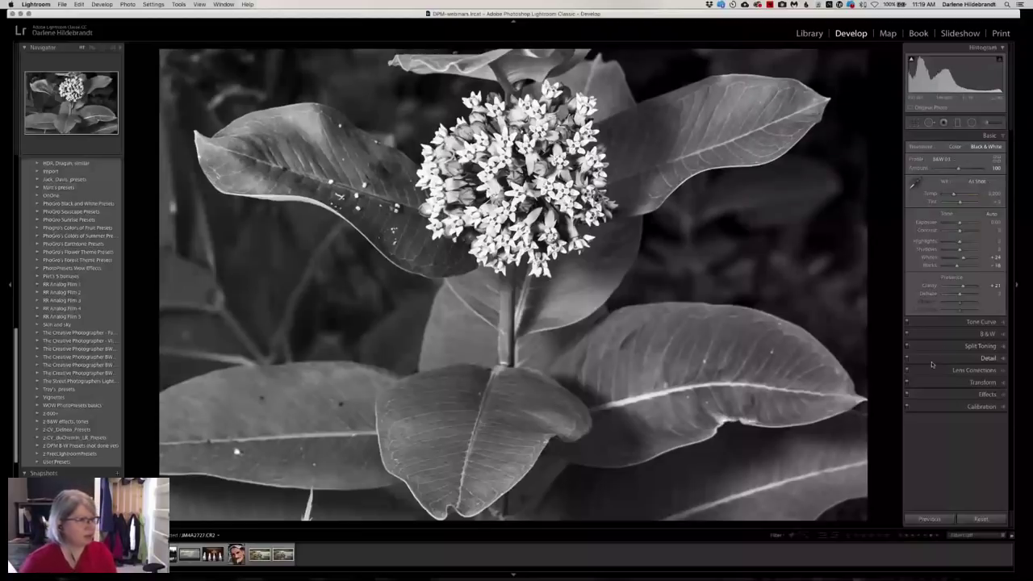
# Give the shadows a sepia tint with Split Toning, previewing hues and settling on hue 51 and saturation 18.
pyautogui.click(977, 347)
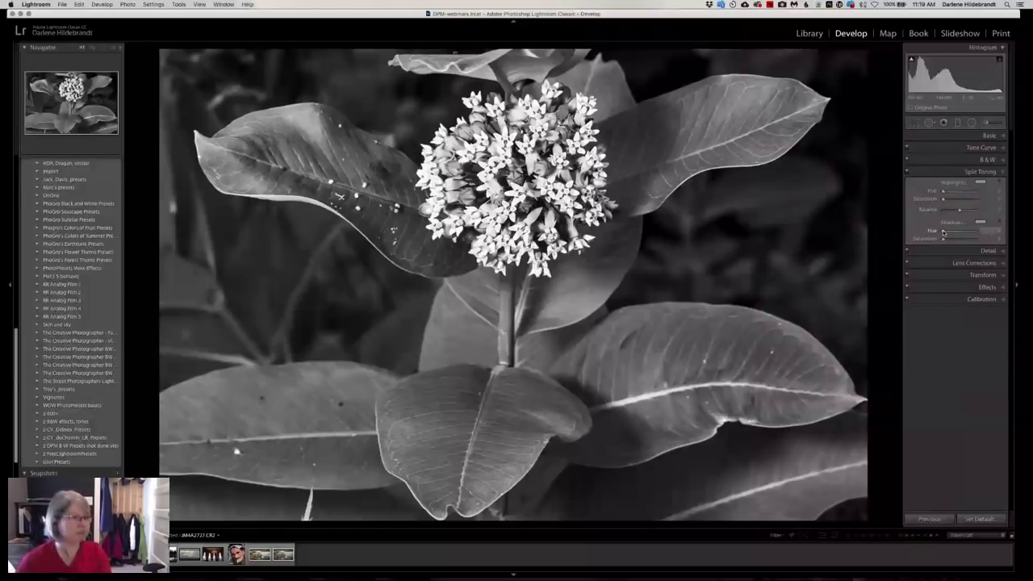
pyautogui.keyDown('alt'); pyautogui.click(943, 232); pyautogui.keyUp('alt')
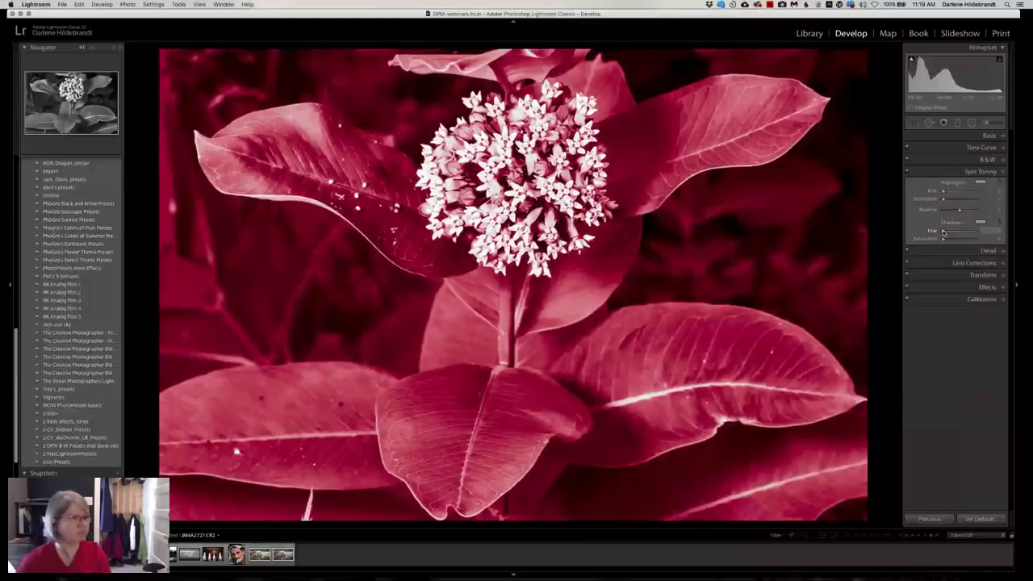
pyautogui.moveTo(944, 233); pyautogui.dragTo(946, 232)
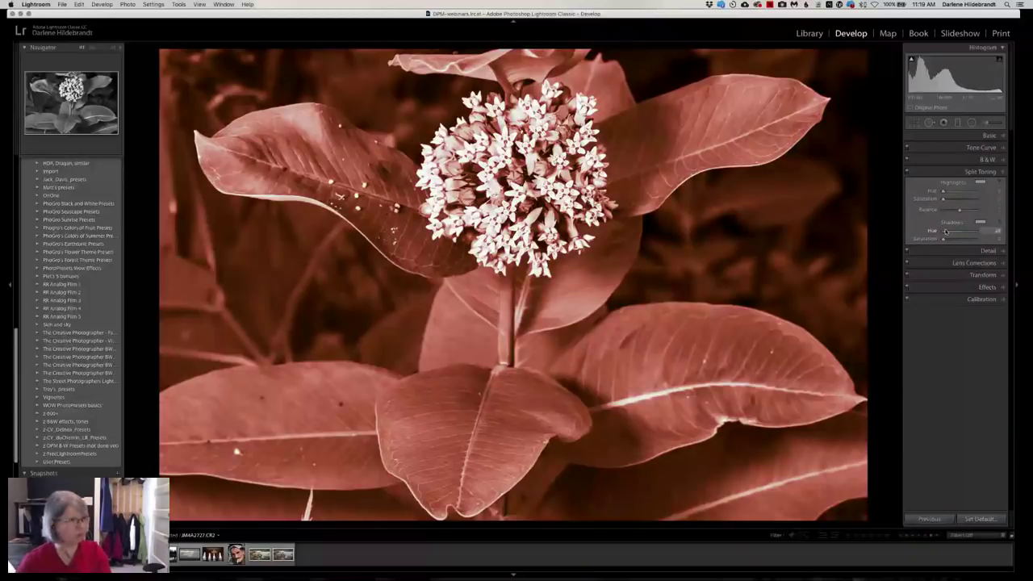
pyautogui.moveTo(946, 232); pyautogui.dragTo(948, 232)
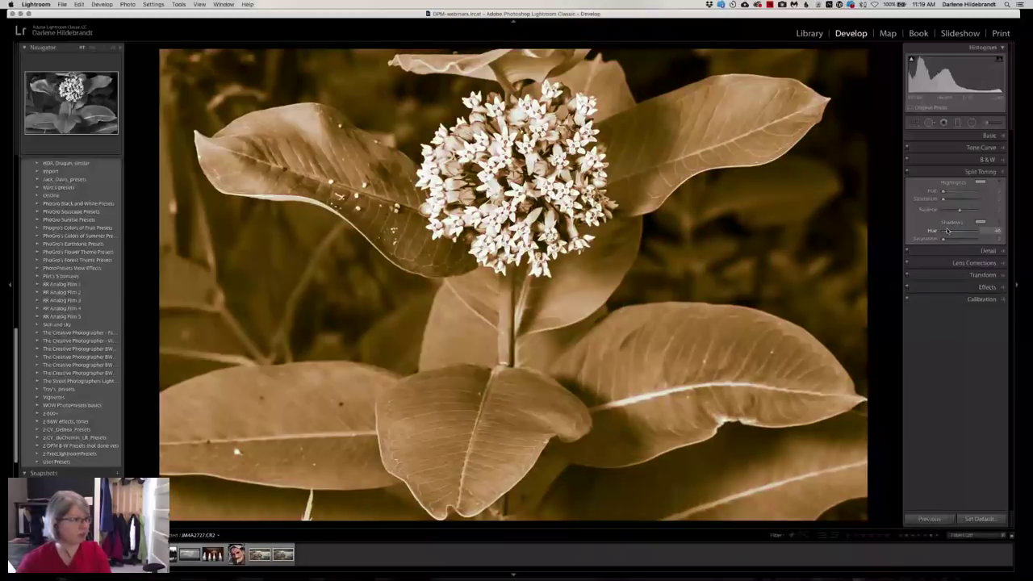
pyautogui.moveTo(948, 232); pyautogui.dragTo(947, 231)
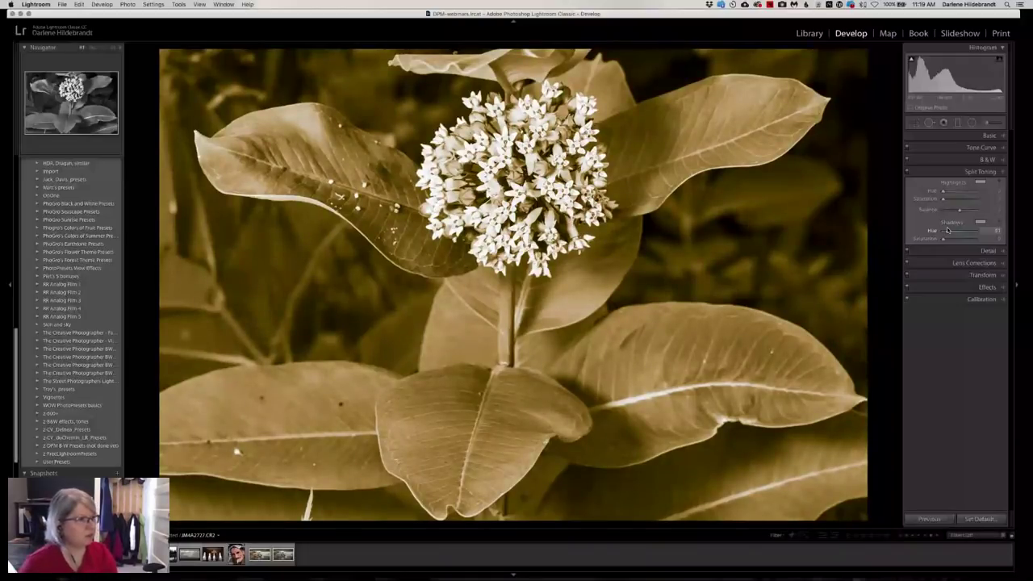
pyautogui.moveTo(947, 231); pyautogui.dragTo(947, 231)
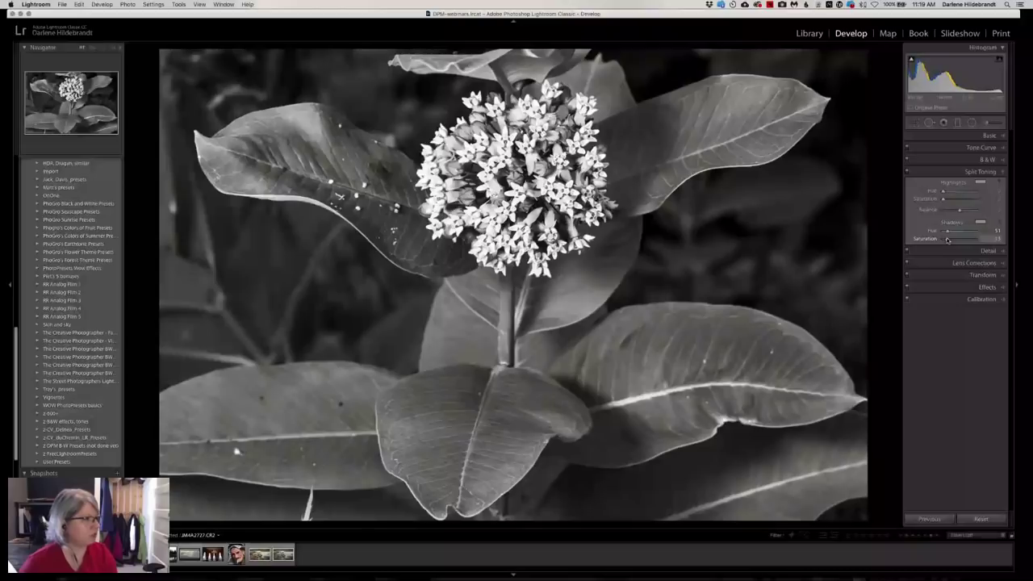
pyautogui.moveTo(947, 240); pyautogui.dragTo(954, 237)
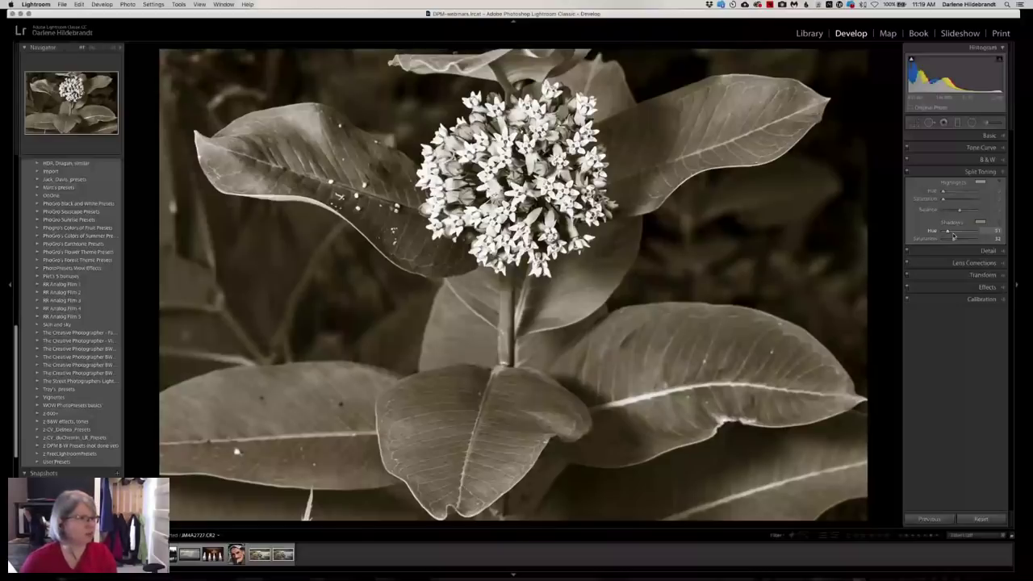
pyautogui.moveTo(953, 235); pyautogui.dragTo(949, 240)
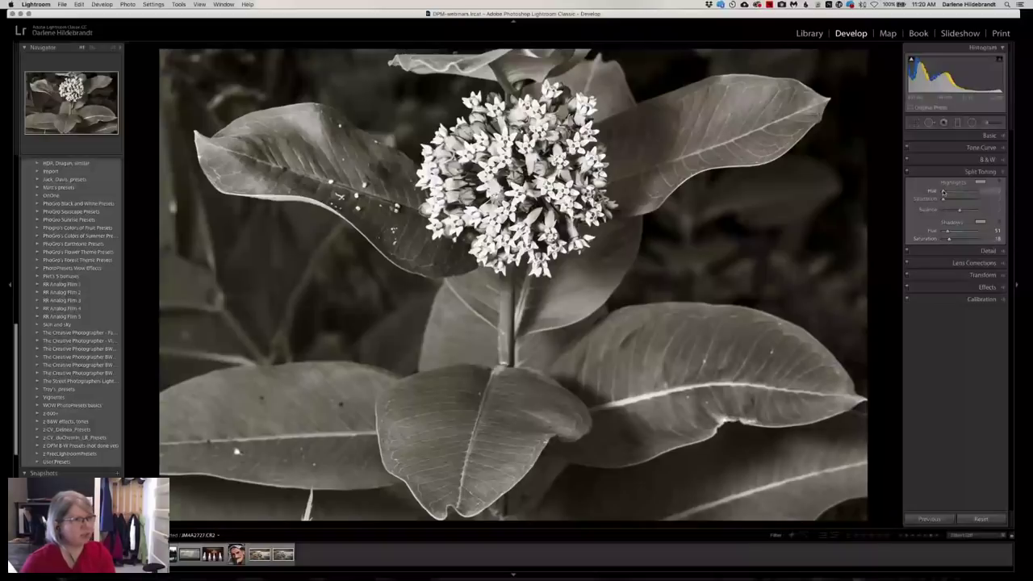
# Try a matching warm tint in the highlights, remove its saturation leaving hue 50, and raise the shadow saturation to about 30.
pyautogui.moveTo(943, 192); pyautogui.dragTo(963, 199)
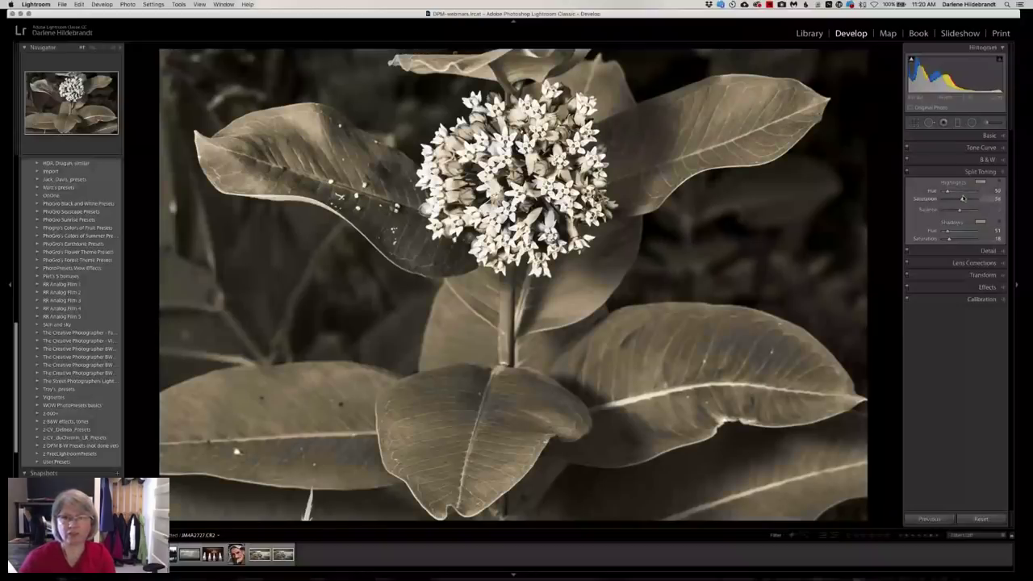
pyautogui.moveTo(963, 199); pyautogui.dragTo(905, 197)
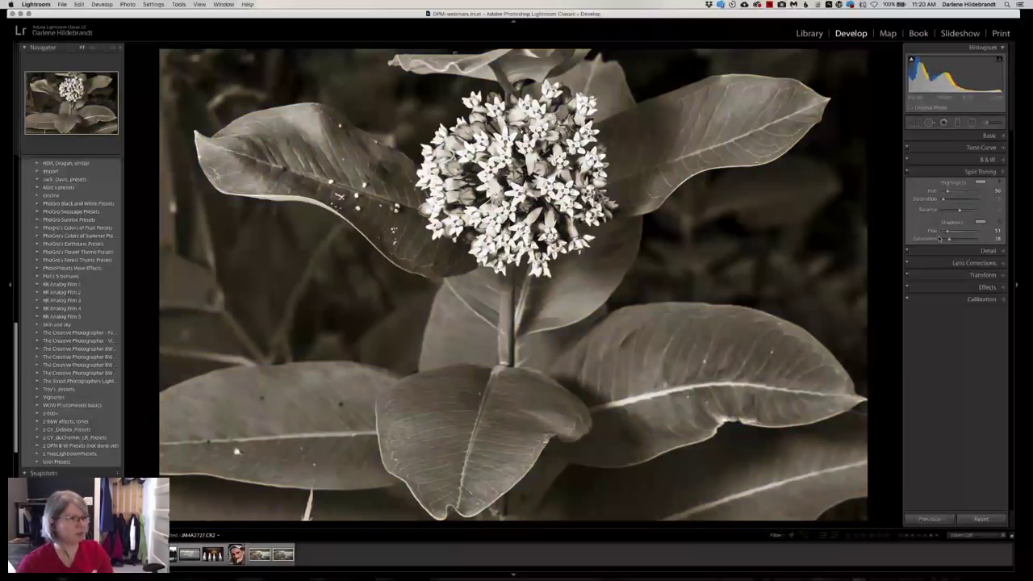
pyautogui.moveTo(949, 238); pyautogui.dragTo(954, 239)
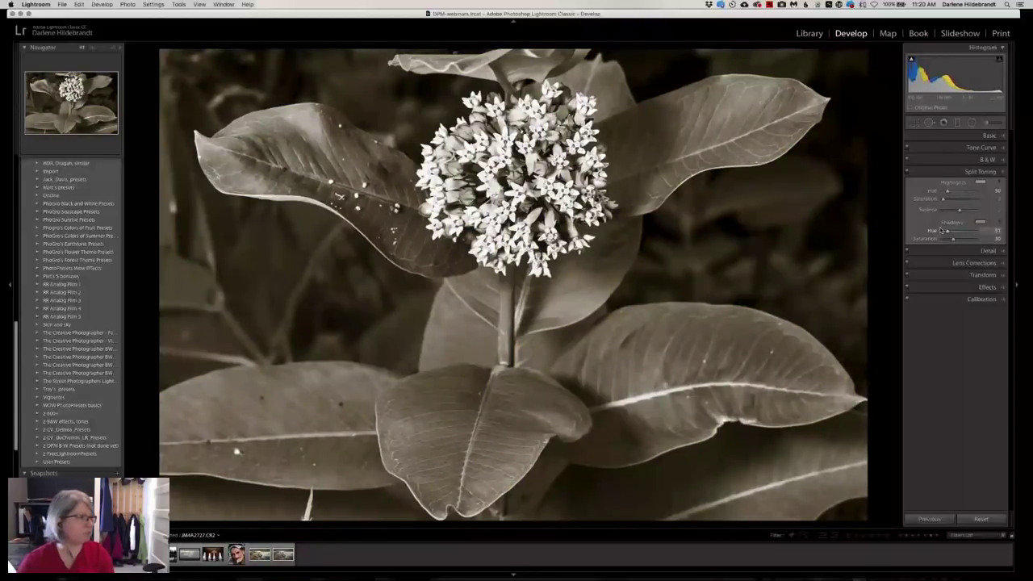
# Split-tone the photo with yellowish highlights at hue 72, saturation 23, and blue shadows at hue 243, saturation 20.
pyautogui.moveTo(947, 230); pyautogui.dragTo(965, 231)
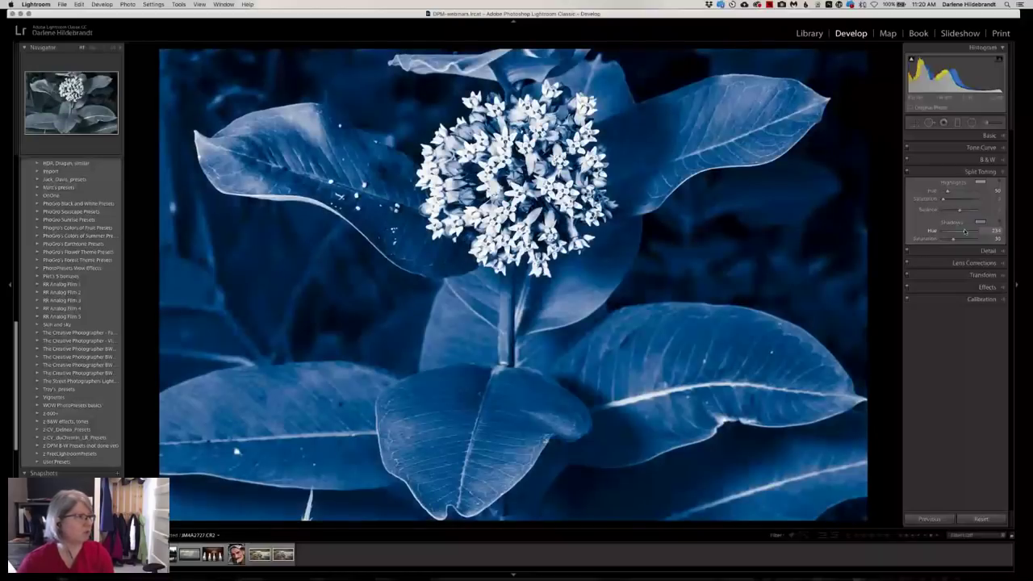
pyautogui.moveTo(943, 199); pyautogui.dragTo(957, 198)
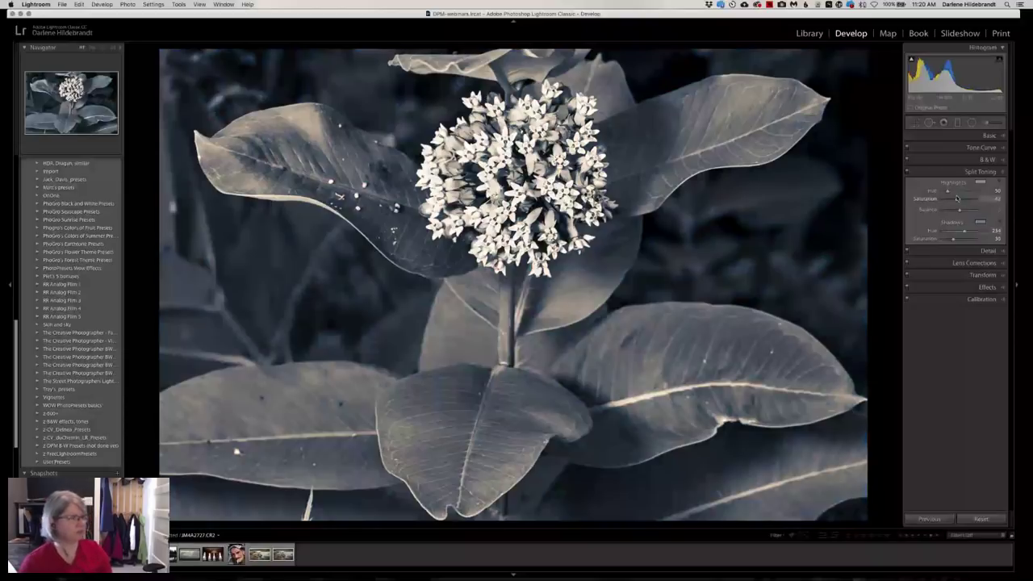
pyautogui.moveTo(957, 199); pyautogui.dragTo(965, 231)
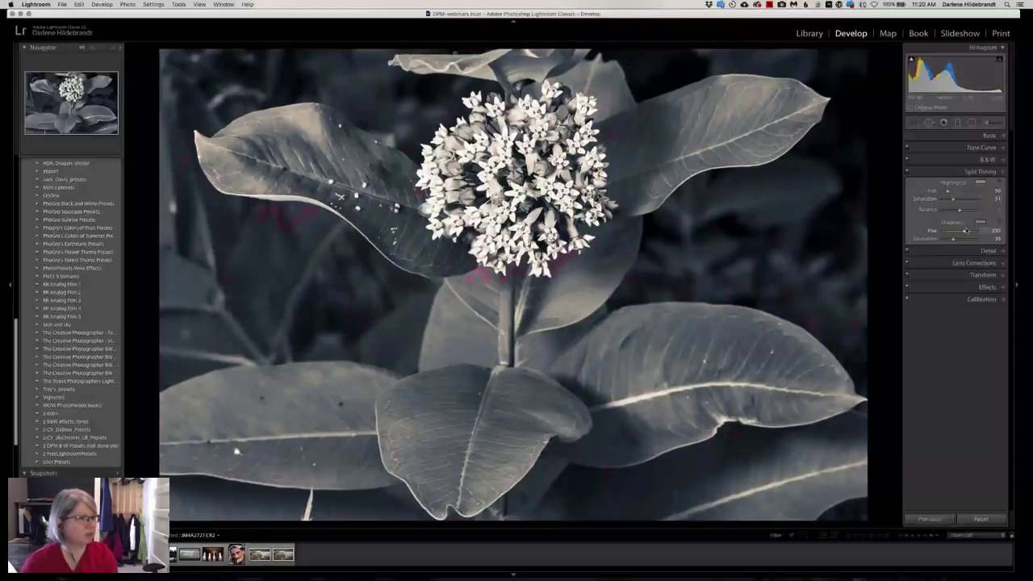
pyautogui.moveTo(966, 230); pyautogui.dragTo(950, 231)
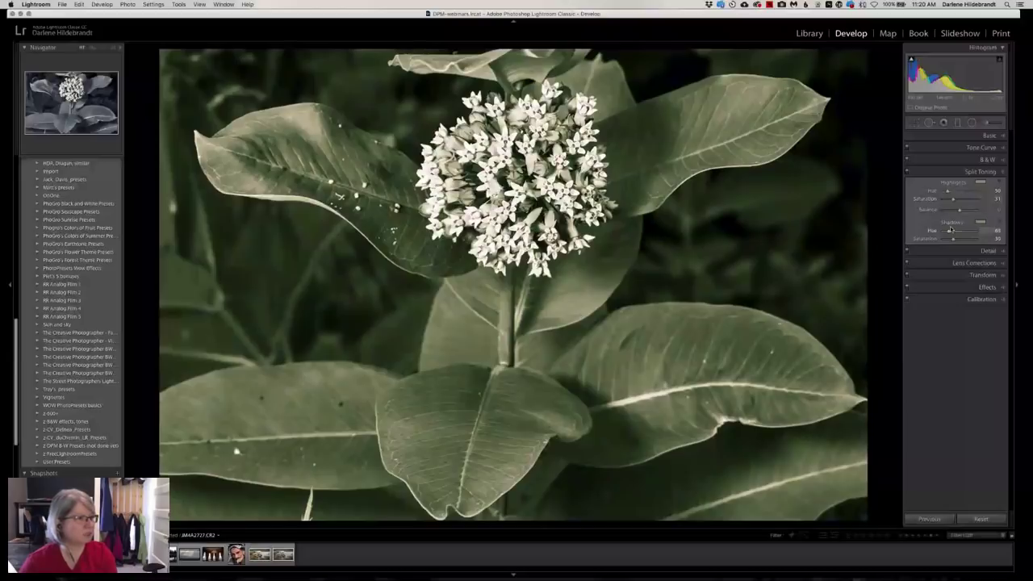
pyautogui.moveTo(950, 230); pyautogui.dragTo(965, 230)
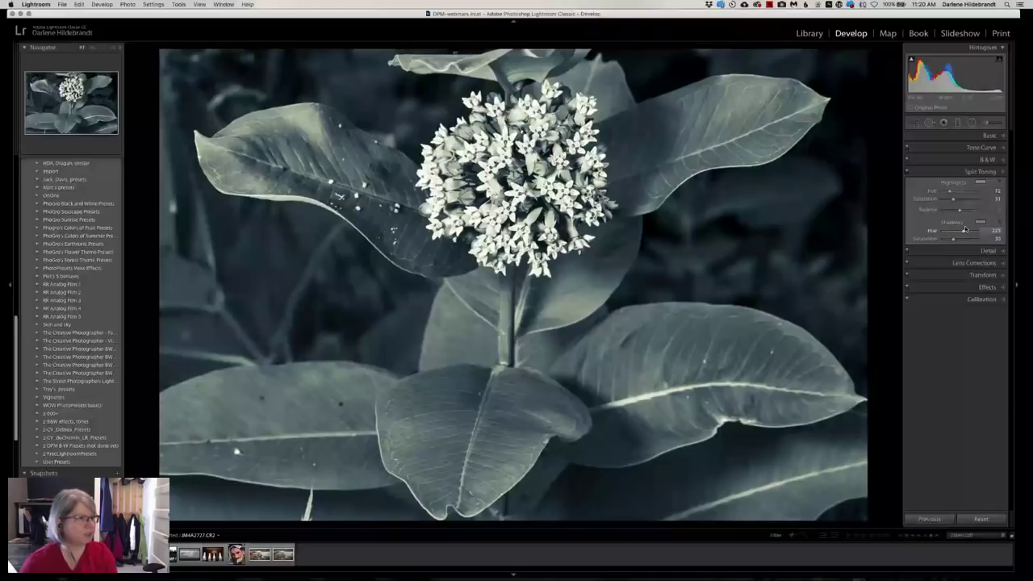
pyautogui.moveTo(964, 230); pyautogui.dragTo(954, 211)
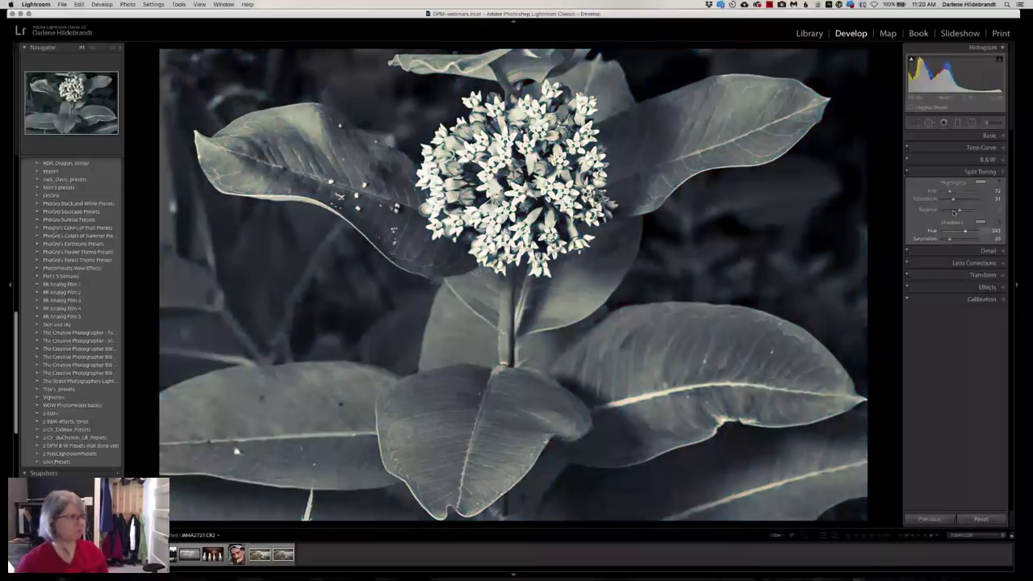
pyautogui.moveTo(954, 198); pyautogui.dragTo(951, 200)
# Compare the split-toned flower photo with its original color version.
pyautogui.press('\\')
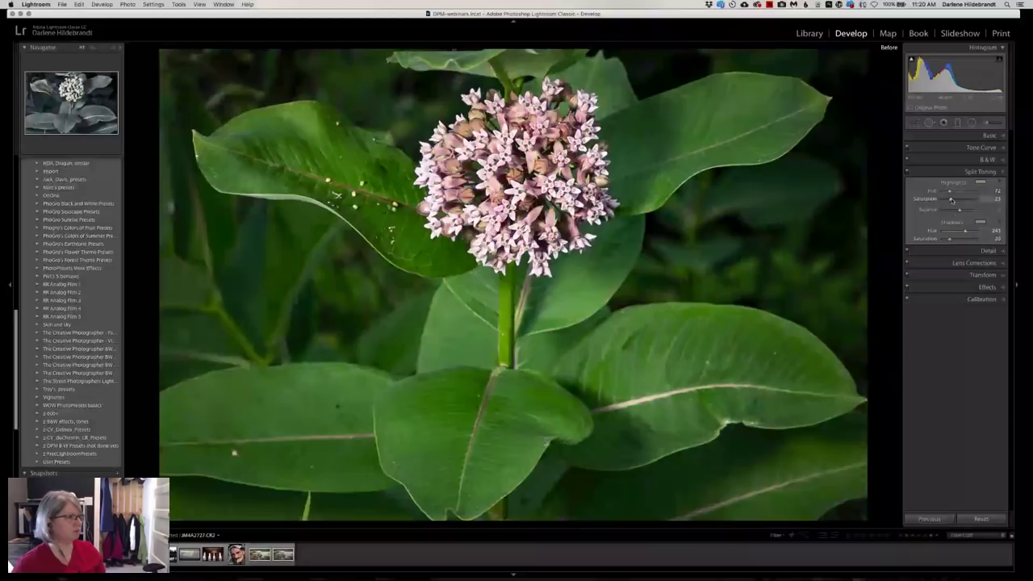
pyautogui.press('\\')
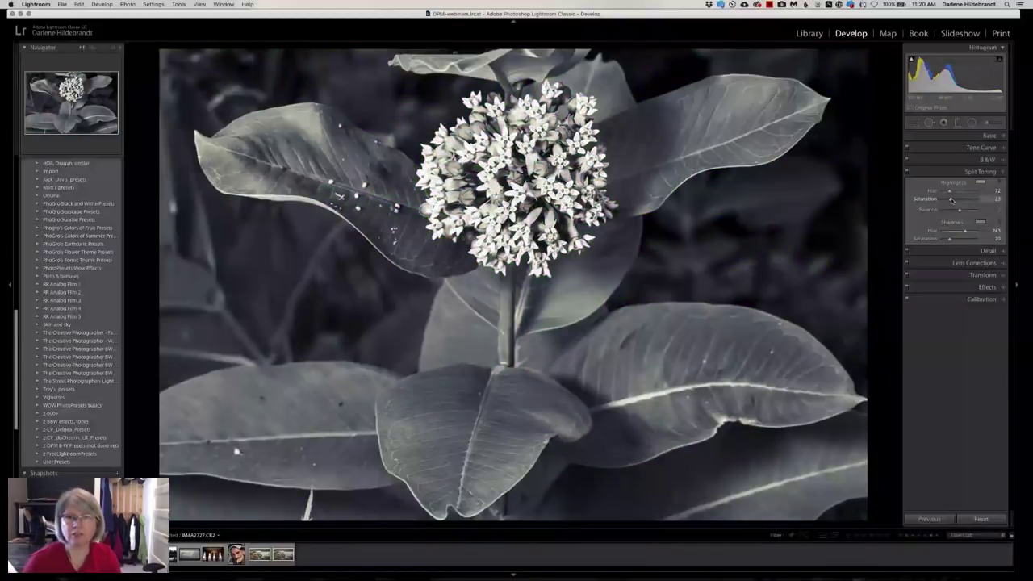
pyautogui.press('\\')
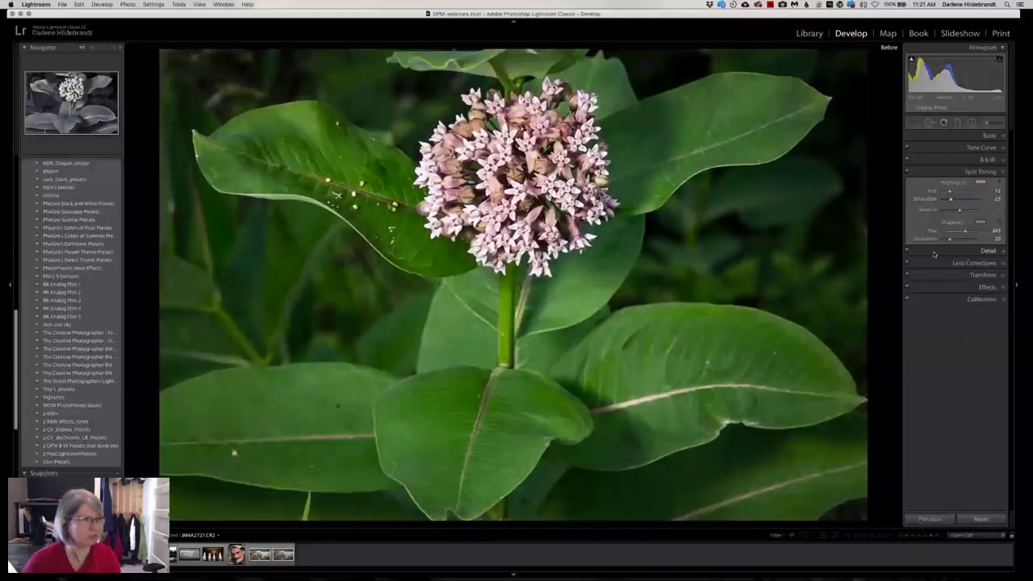
pyautogui.press('\\')
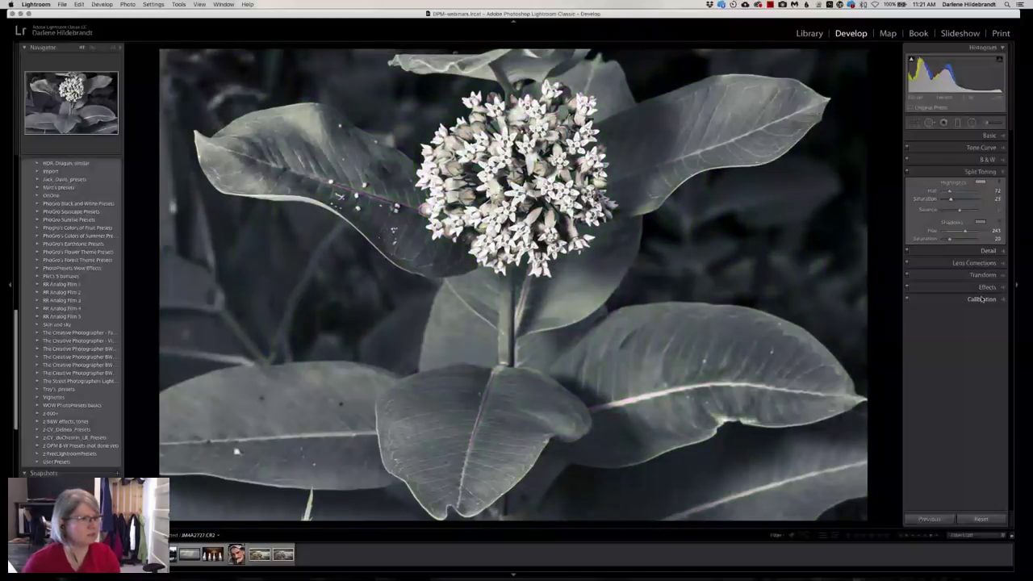
# Enable Remove Chromatic Aberration and Profile Corrections for the flower photo's lens.
pyautogui.click(975, 263)
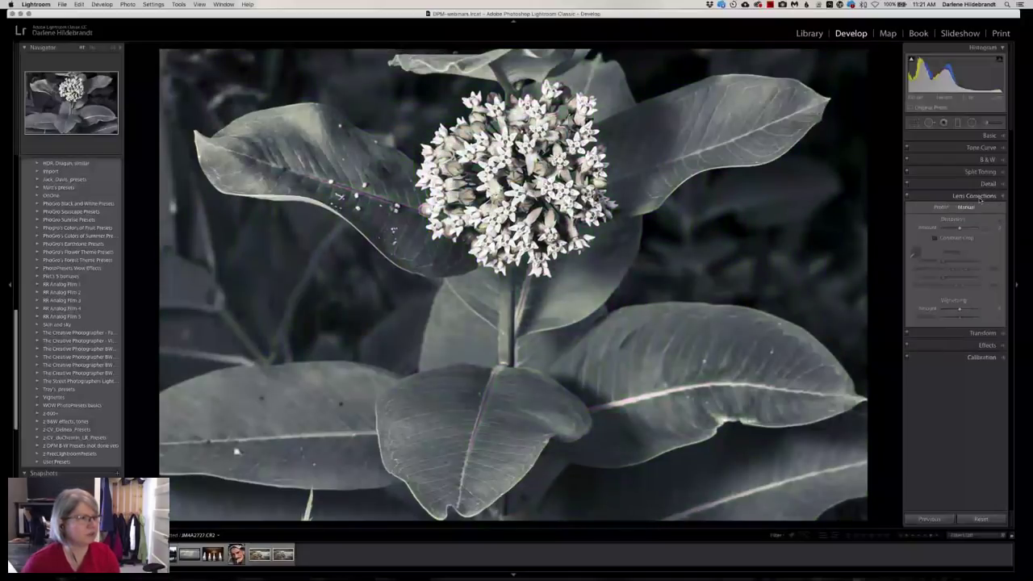
pyautogui.click(942, 208)
pyautogui.click(912, 226)
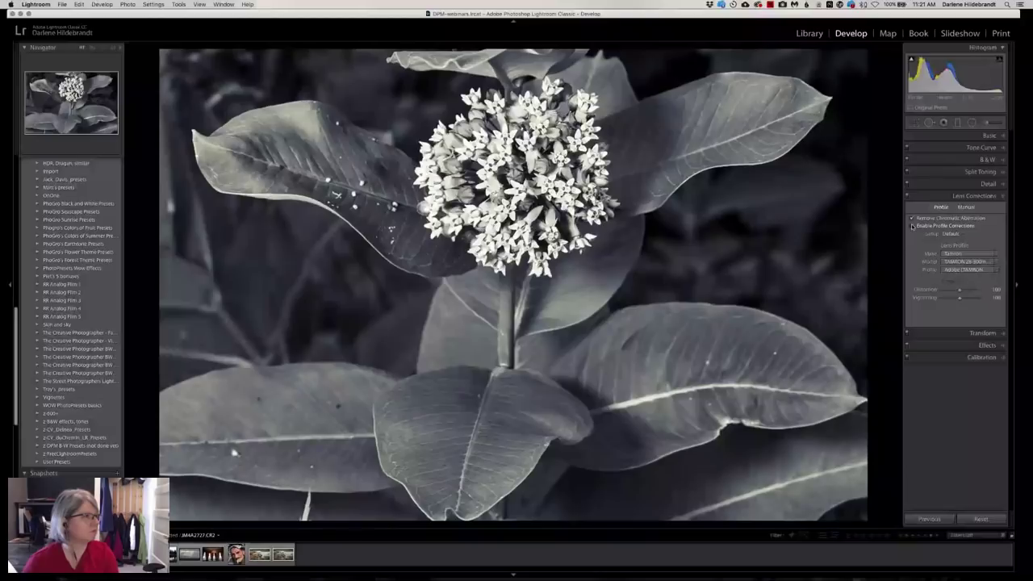
# Check the edited flower photo among the other submissions in the Library grid and return to Develop.
pyautogui.press('\\')
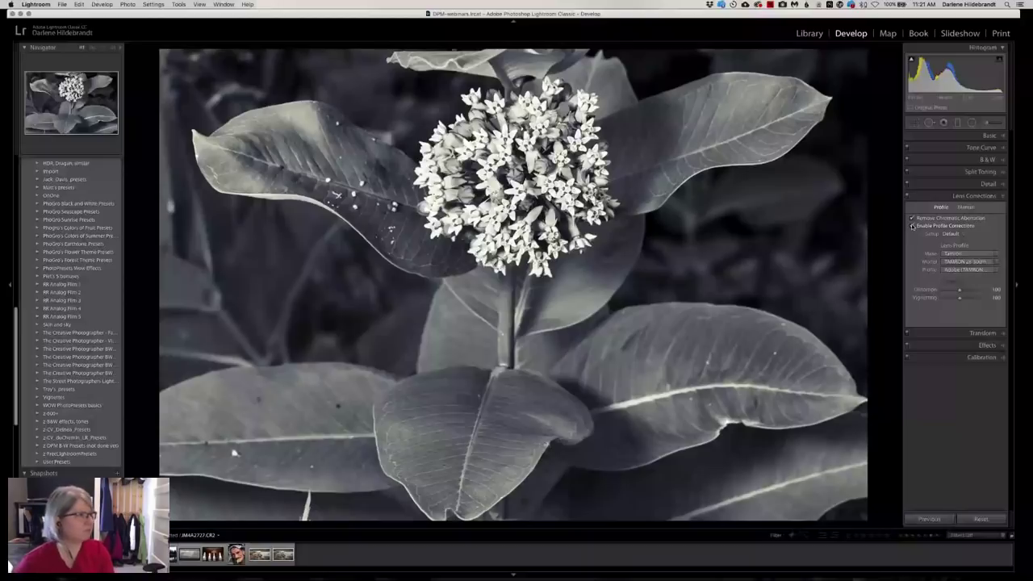
pyautogui.press('g')
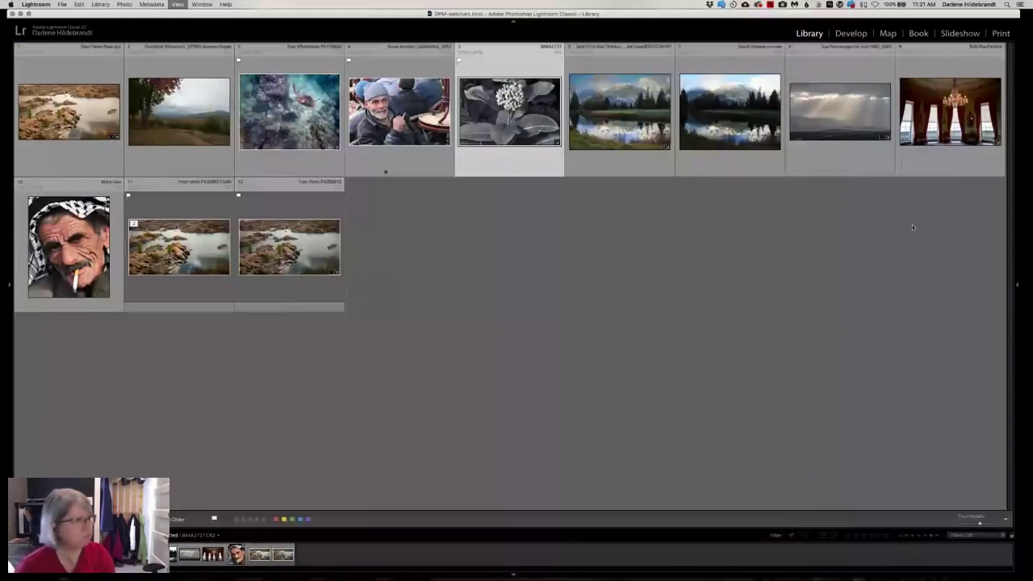
pyautogui.press('d')
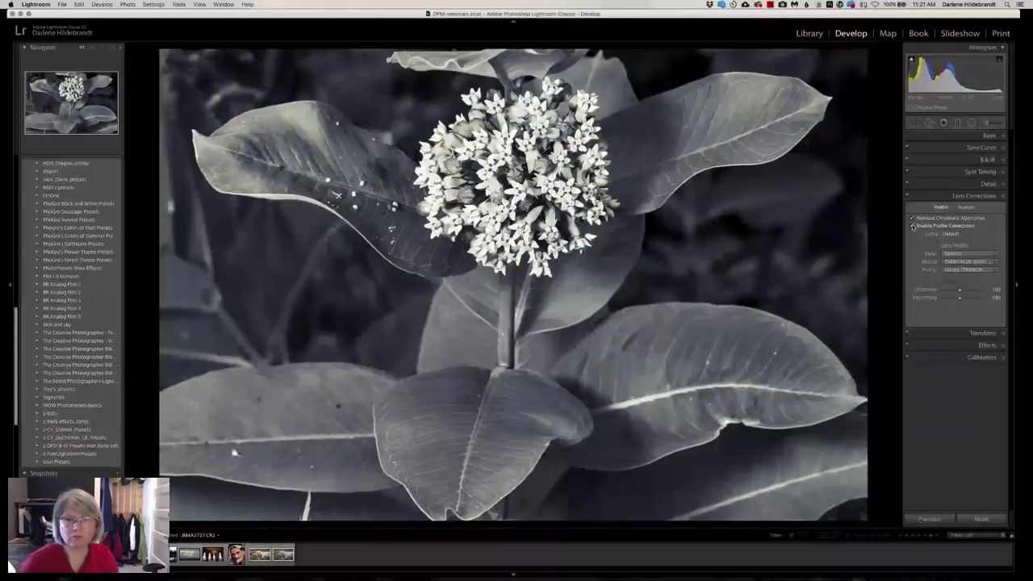
# Try brightening the flower photo with different Exposure amounts, and reset Exposure to its default.
pyautogui.press('super+1')
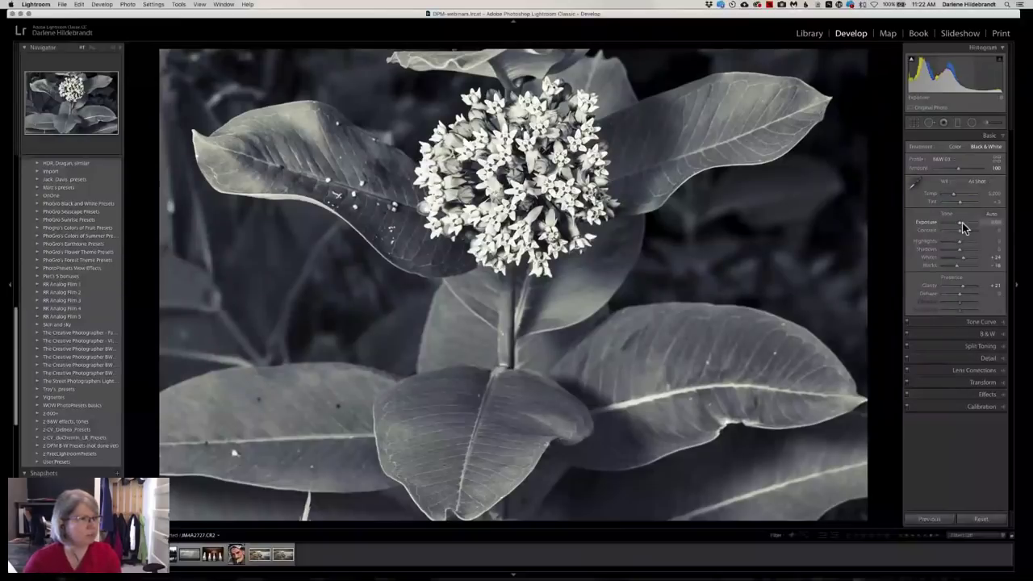
pyautogui.moveTo(960, 222); pyautogui.dragTo(965, 221)
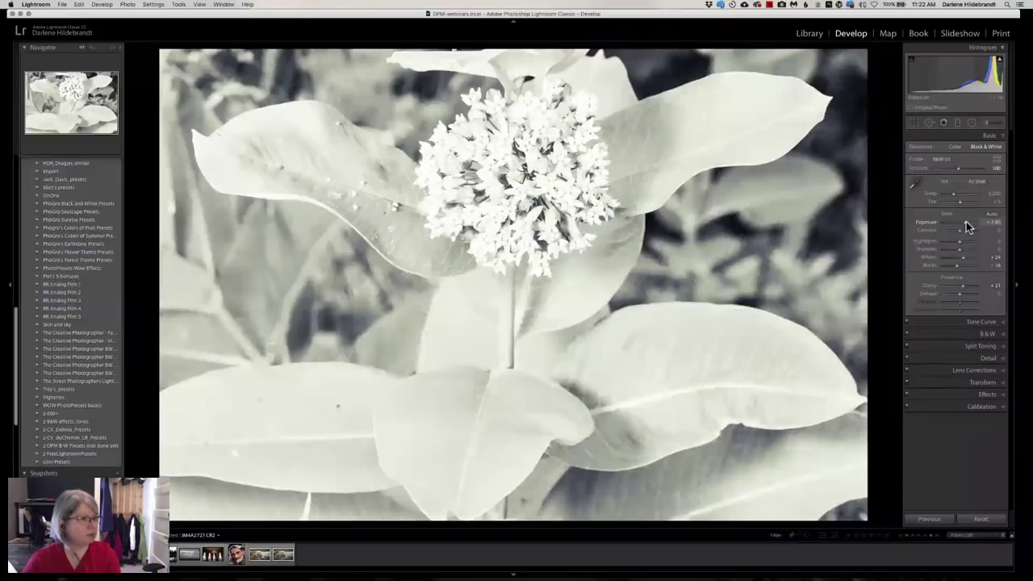
pyautogui.moveTo(965, 221); pyautogui.dragTo(962, 224)
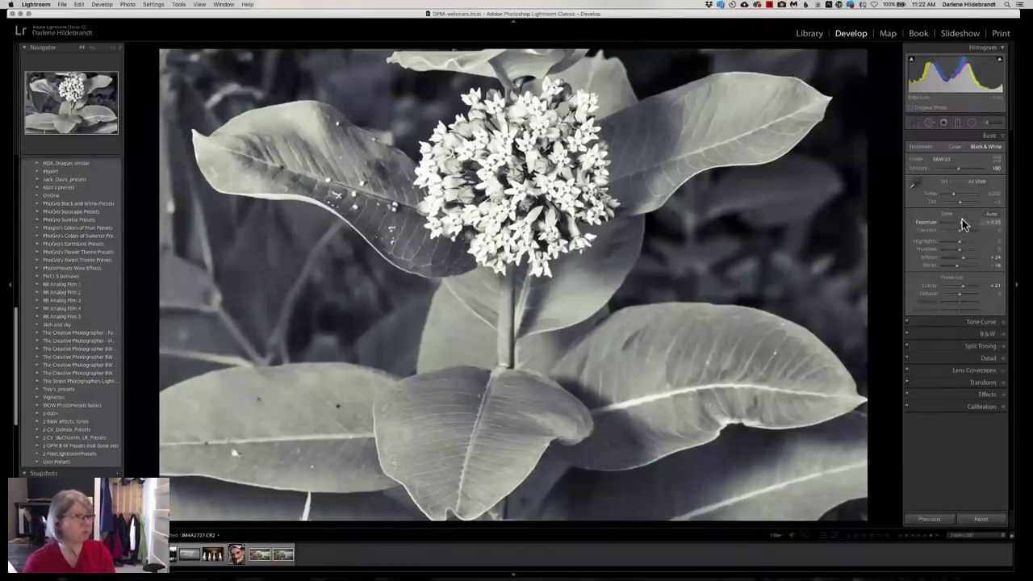
pyautogui.doubleClick(927, 223)
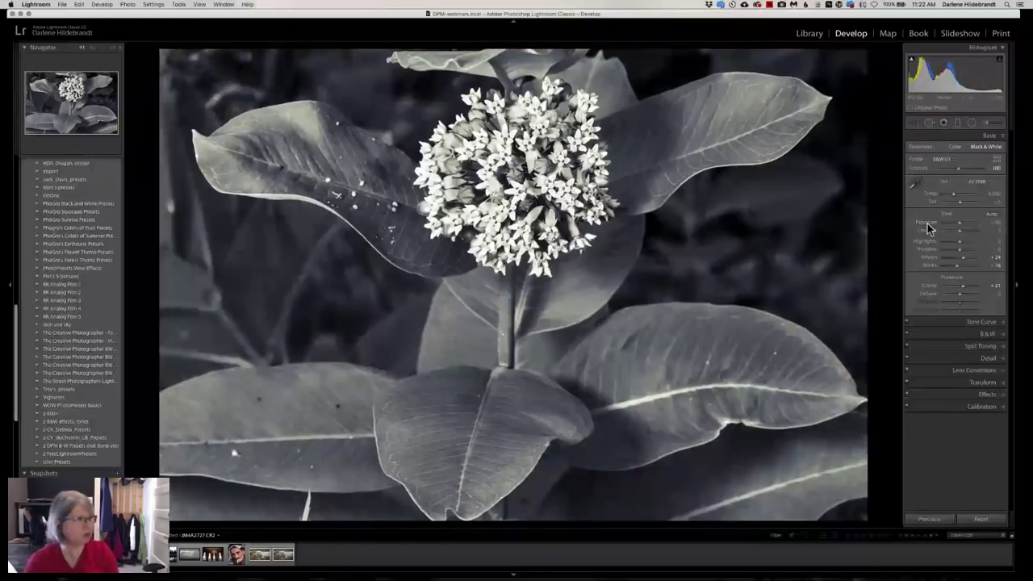
# Compare the flower photo with its original version, and set Contrast to +5 and Blacks to -31.
pyautogui.press('\\')
pyautogui.press('\\')
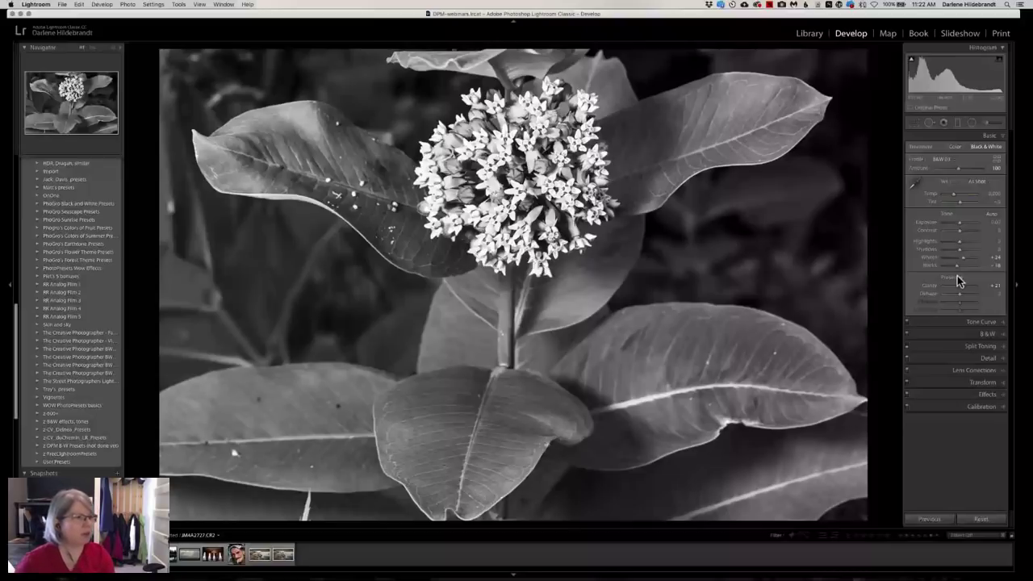
pyautogui.moveTo(959, 230); pyautogui.dragTo(967, 233)
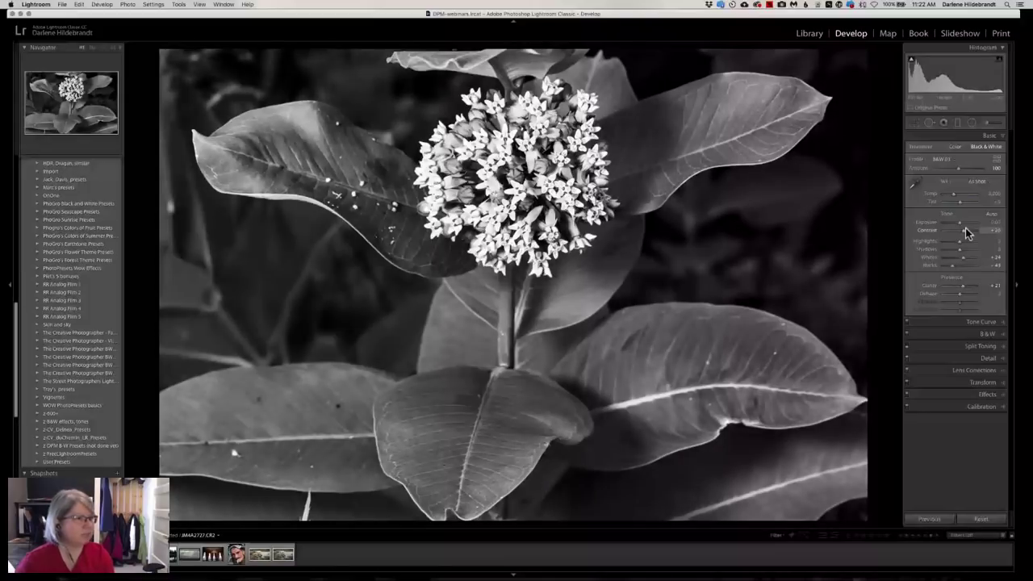
pyautogui.moveTo(965, 230); pyautogui.dragTo(959, 230)
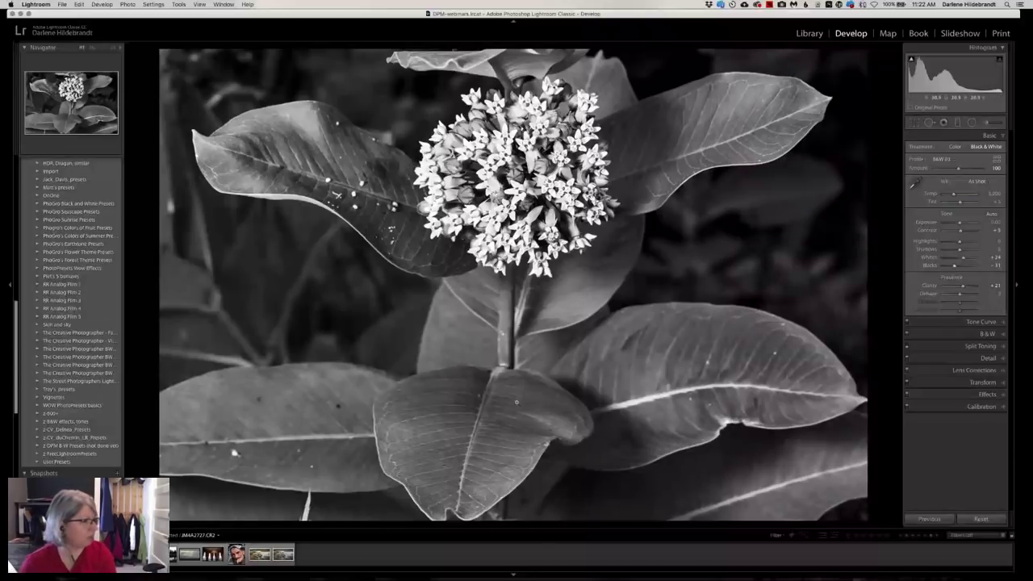
# Draw a graduated filter rising from the lower leaves to the stem and darken it with reduced Exposure and Highlights.
pyautogui.press('m')
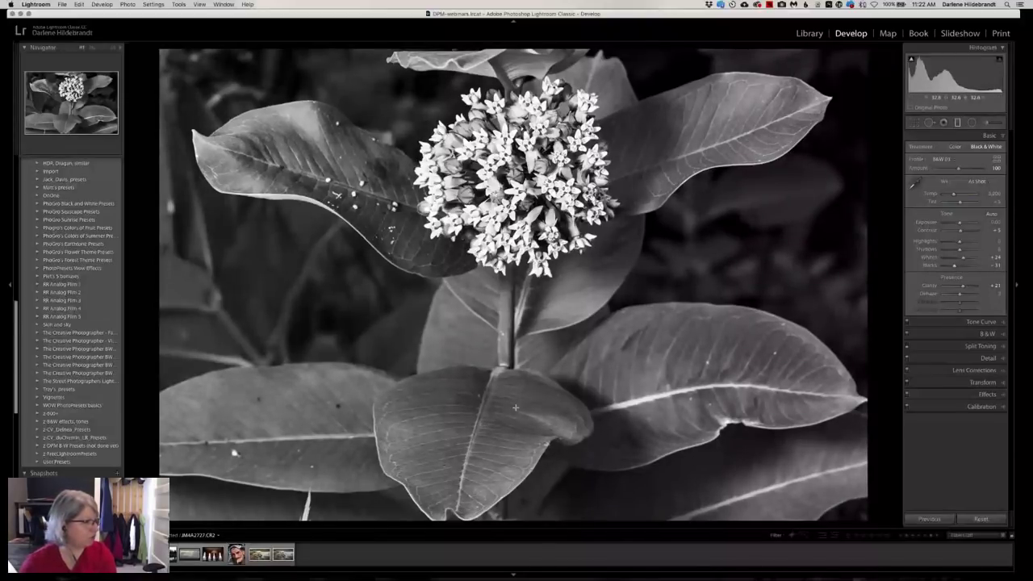
pyautogui.moveTo(515, 407); pyautogui.dragTo(514, 334)
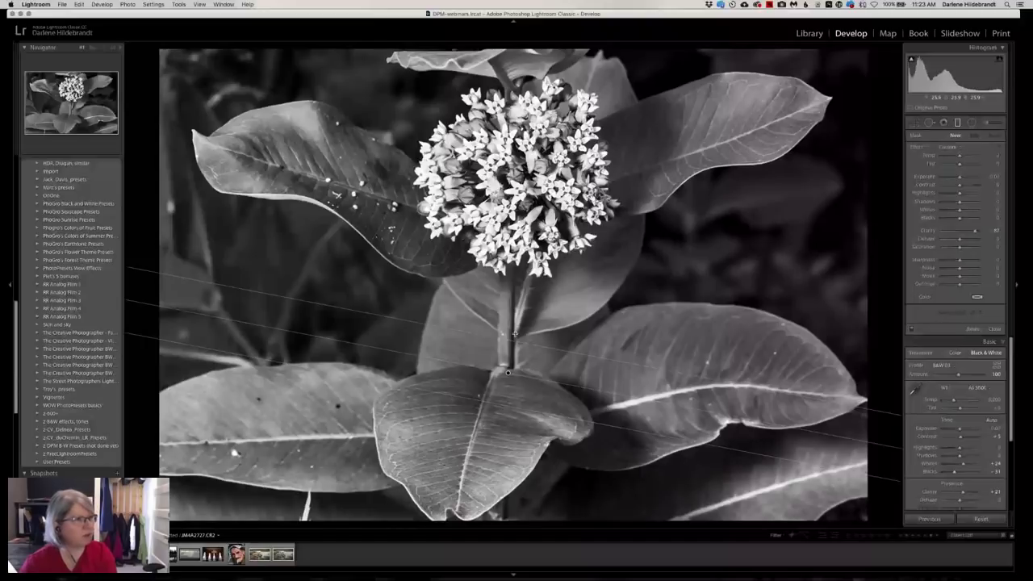
pyautogui.press('o')
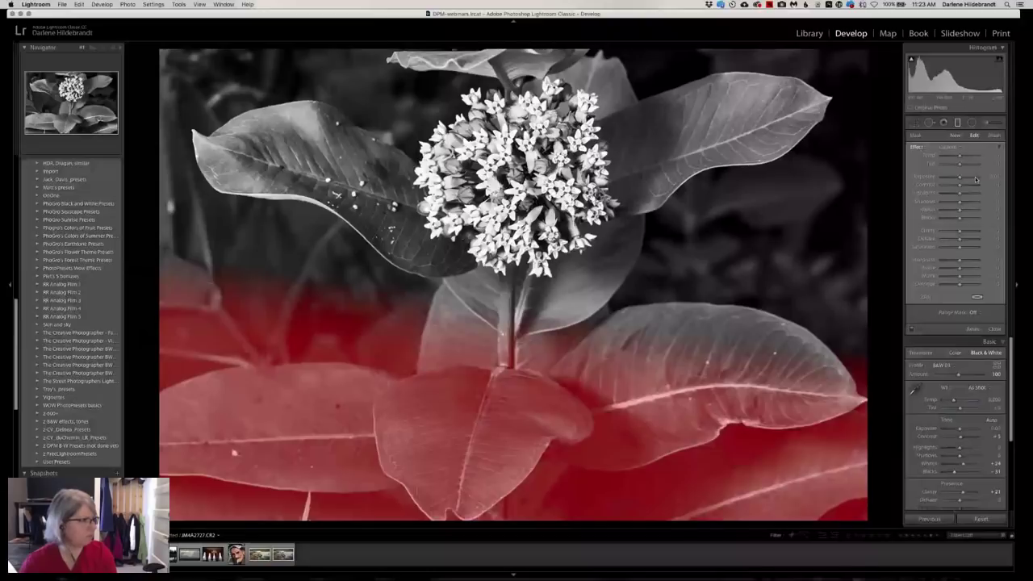
pyautogui.moveTo(989, 176); pyautogui.dragTo(992, 176)
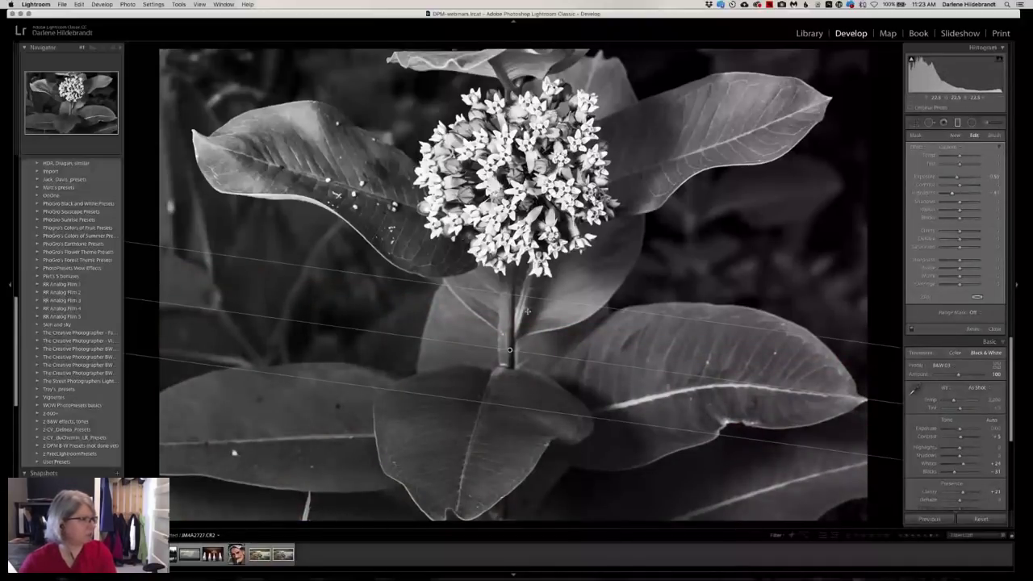
# Widen and reposition the graduated filter's transition toward the flower head, check its mask overlay, and finish the filter.
pyautogui.moveTo(527, 311); pyautogui.dragTo(513, 331)
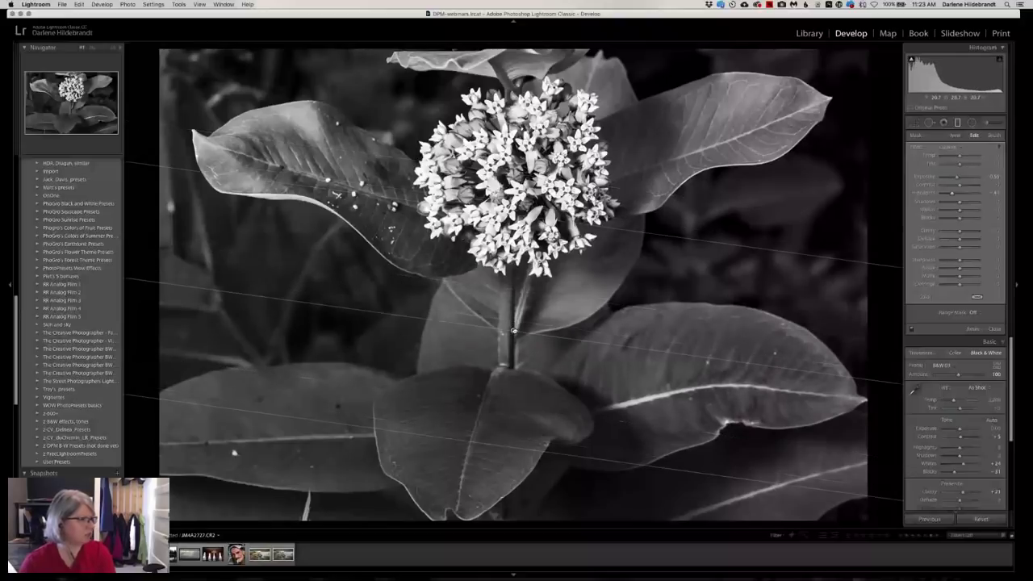
pyautogui.press('o')
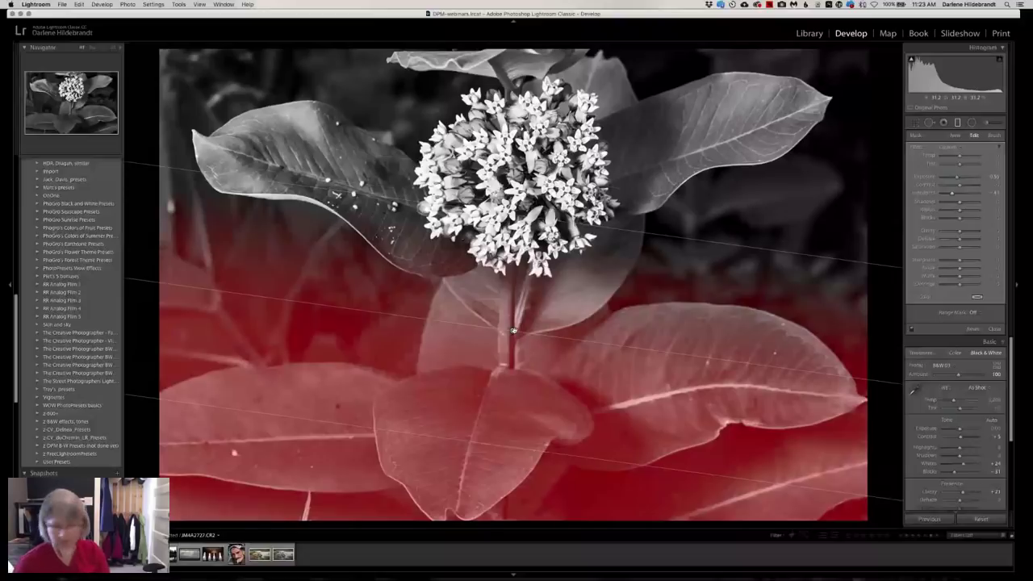
pyautogui.press('m')
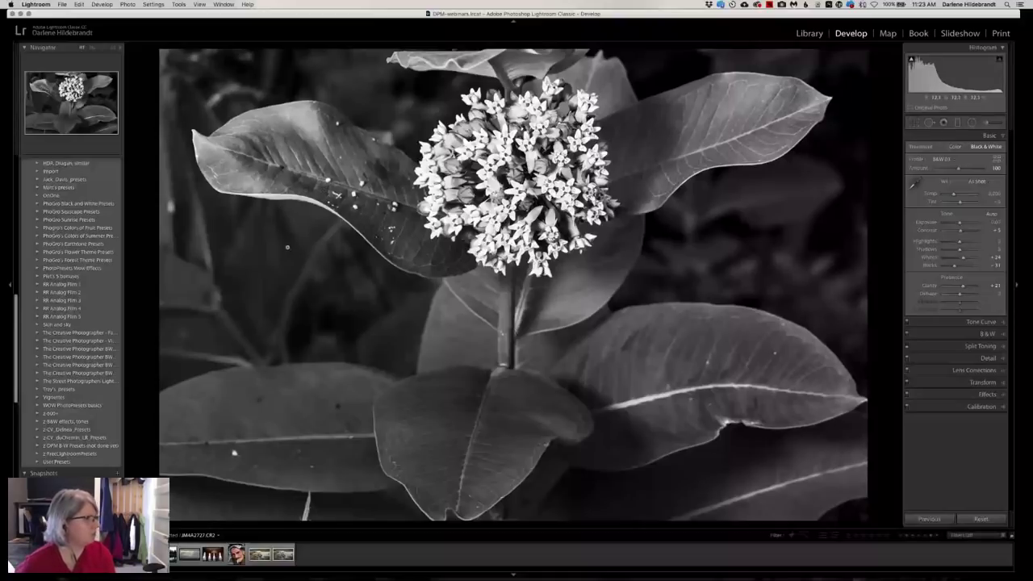
# Heal the lowest white debris spot on the upper leaf beside the flower, sampling clean leaf texture just next to it.
pyautogui.click(331, 196)
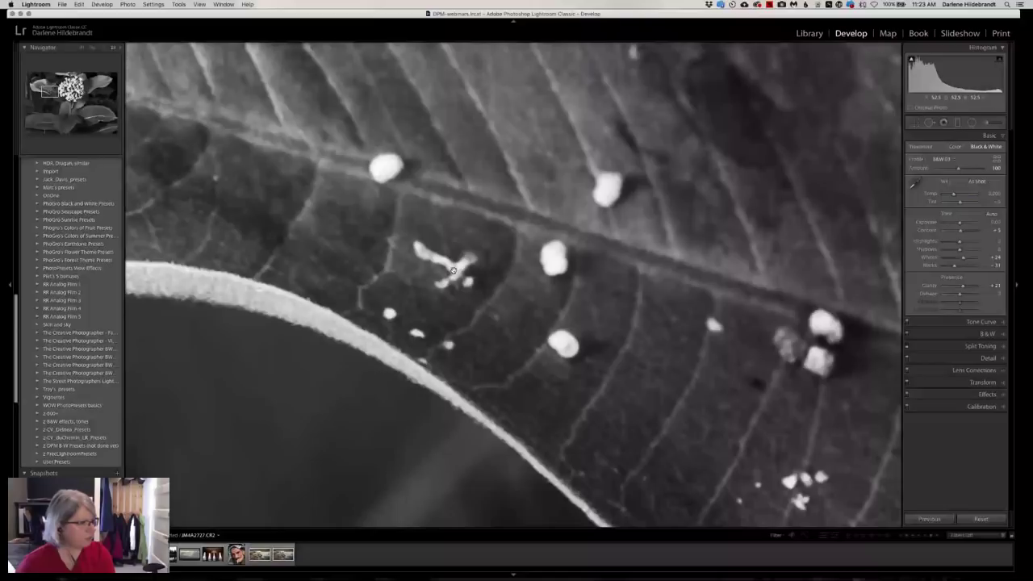
pyautogui.press('q')
pyautogui.press('super+minus')
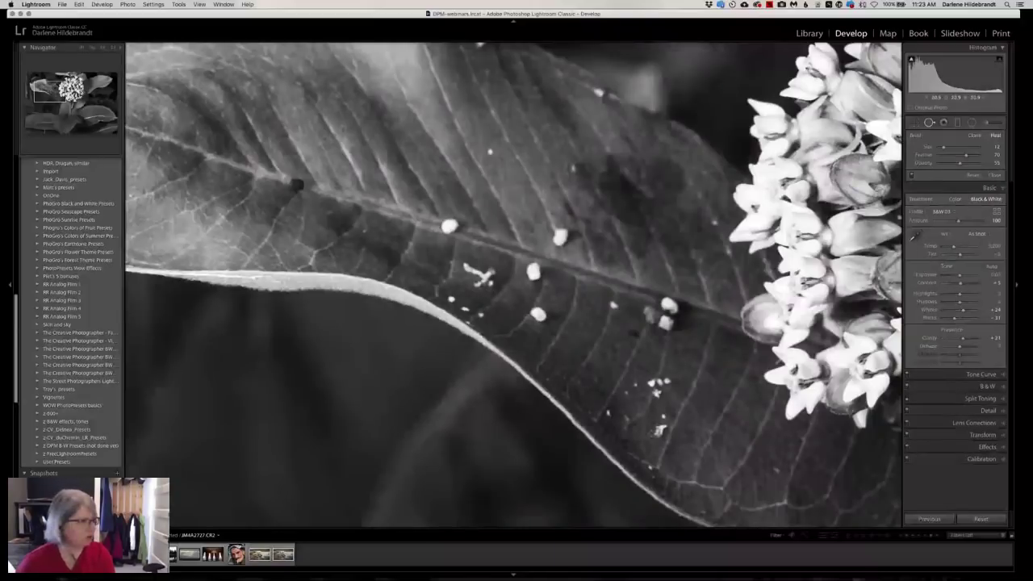
pyautogui.click(659, 429)
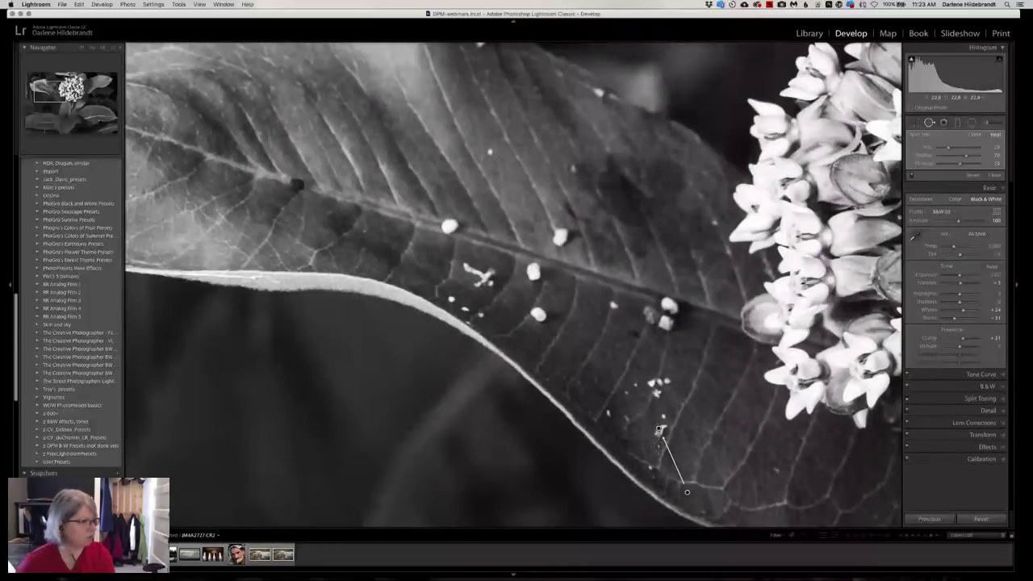
pyautogui.moveTo(686, 492); pyautogui.dragTo(690, 445)
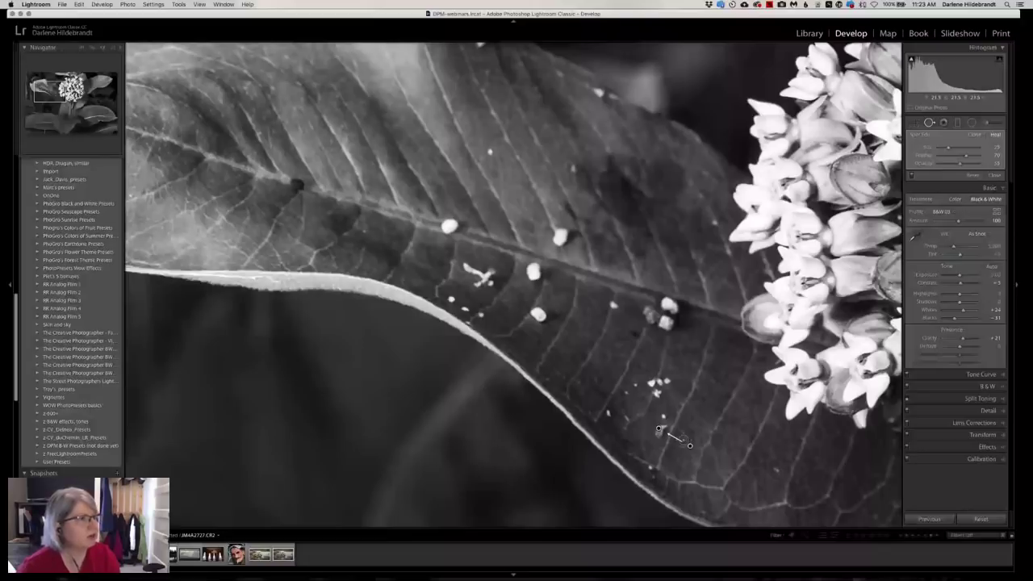
# Set the healing spot's Feather and Opacity to 100 and finish the spot removal.
pyautogui.moveTo(965, 156); pyautogui.dragTo(978, 156)
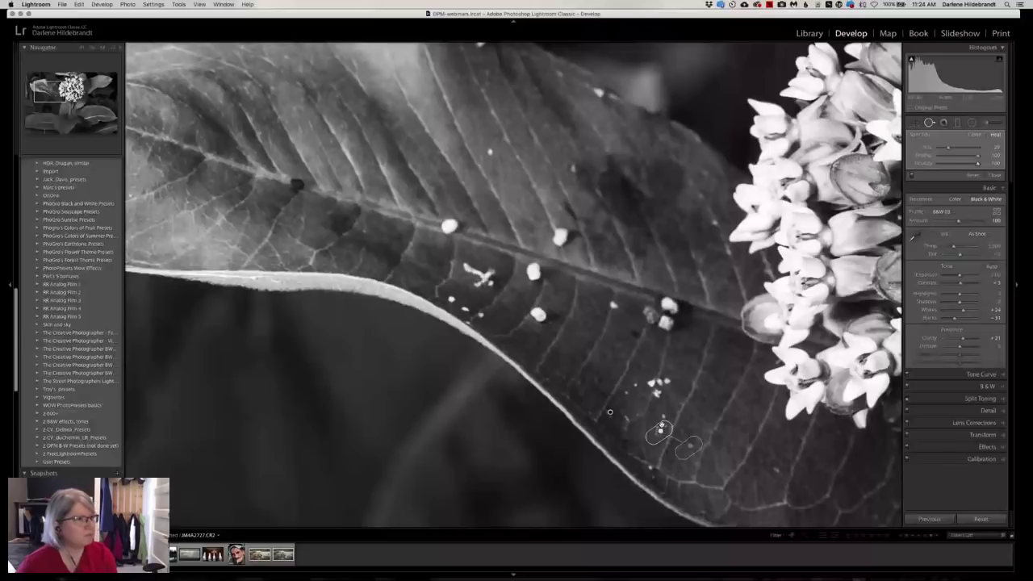
pyautogui.moveTo(977, 164)
pyautogui.mouseDown()
pyautogui.moveTo(960, 164)
pyautogui.moveTo(979, 165)
pyautogui.mouseUp()
pyautogui.click(660, 429)
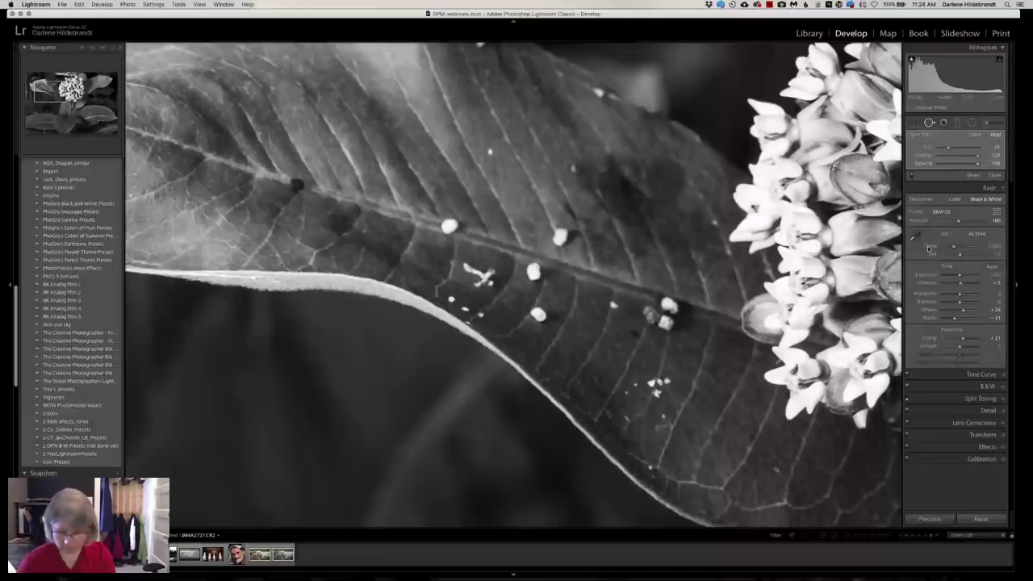
pyautogui.press('q')
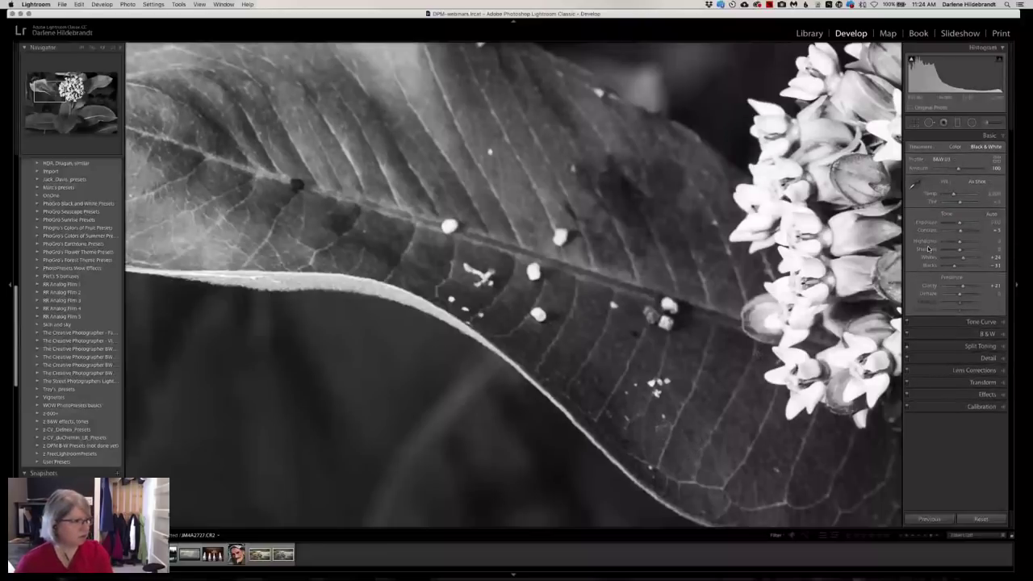
# Compare the retouched leaf with its original color version, and return to the full photo.
pyautogui.press('\\')
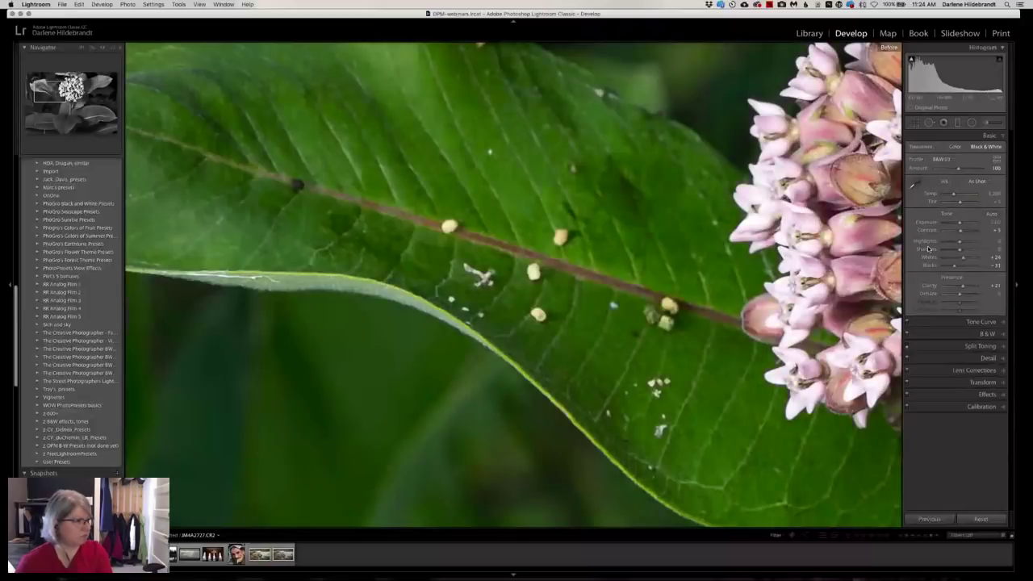
pyautogui.press('\\')
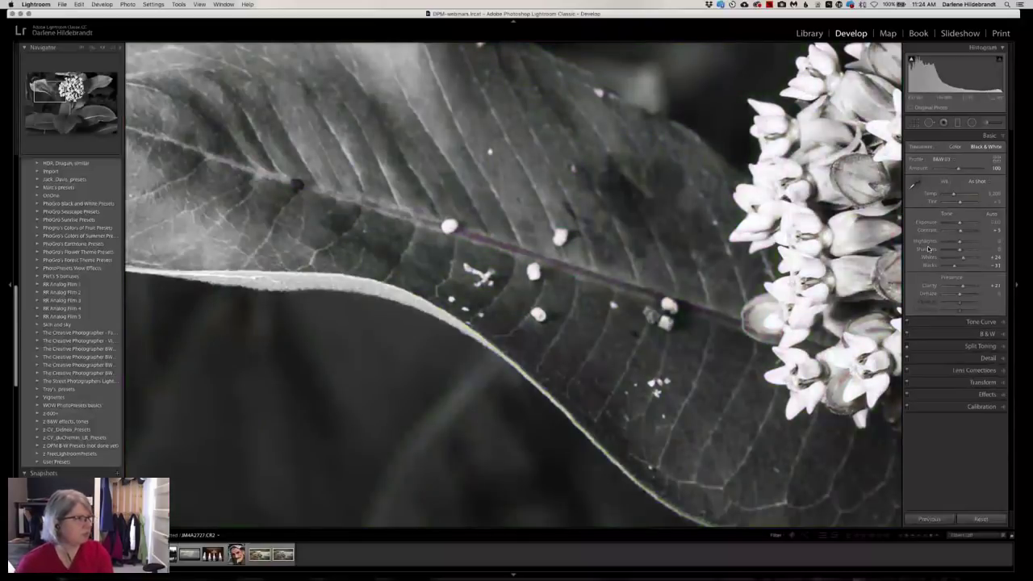
pyautogui.click(593, 304)
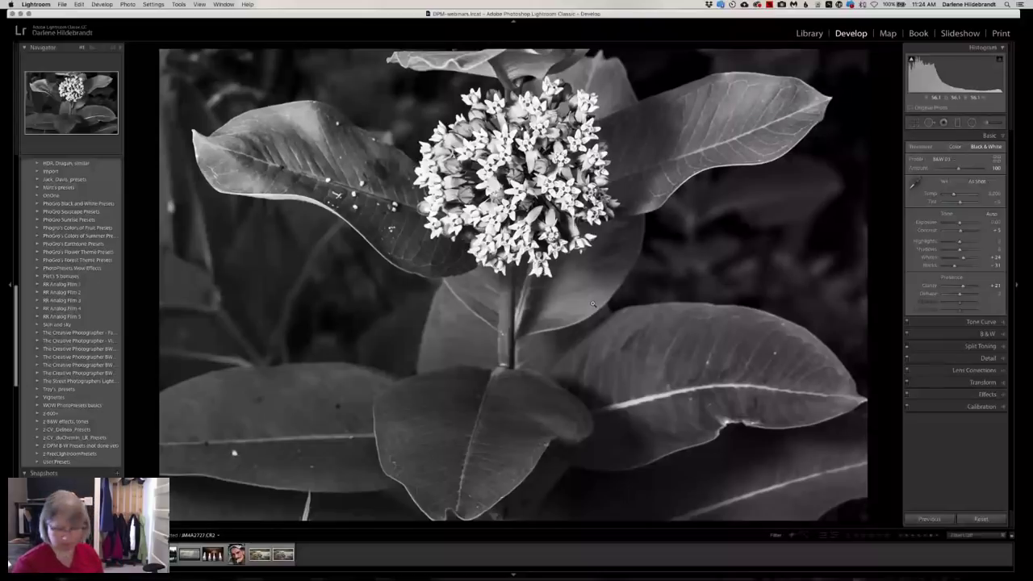
# Review the edited flower photo beside the neighboring market portrait in the Library grid, and clear the photo selection.
pyautogui.press('g')
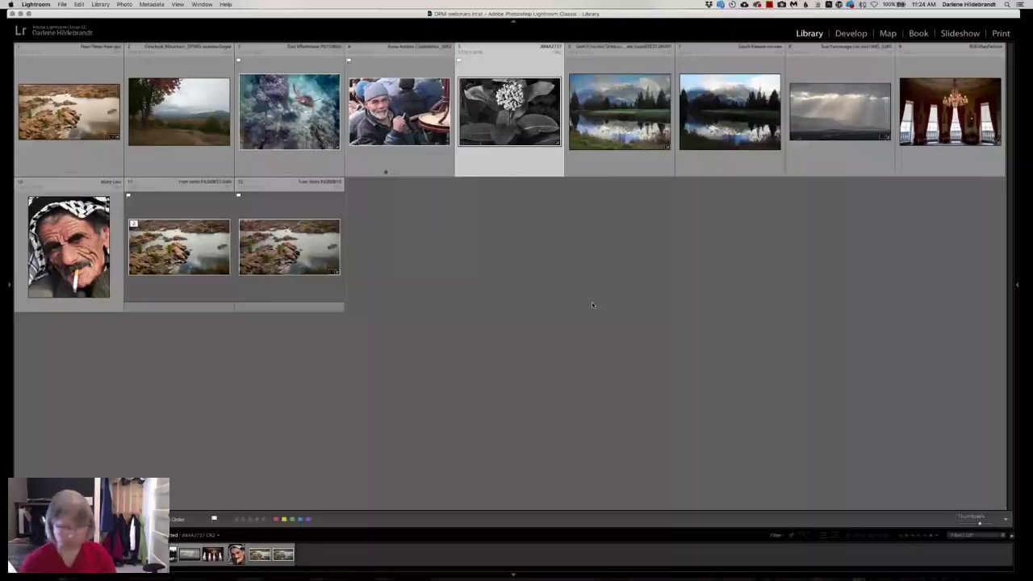
pyautogui.press('Left')
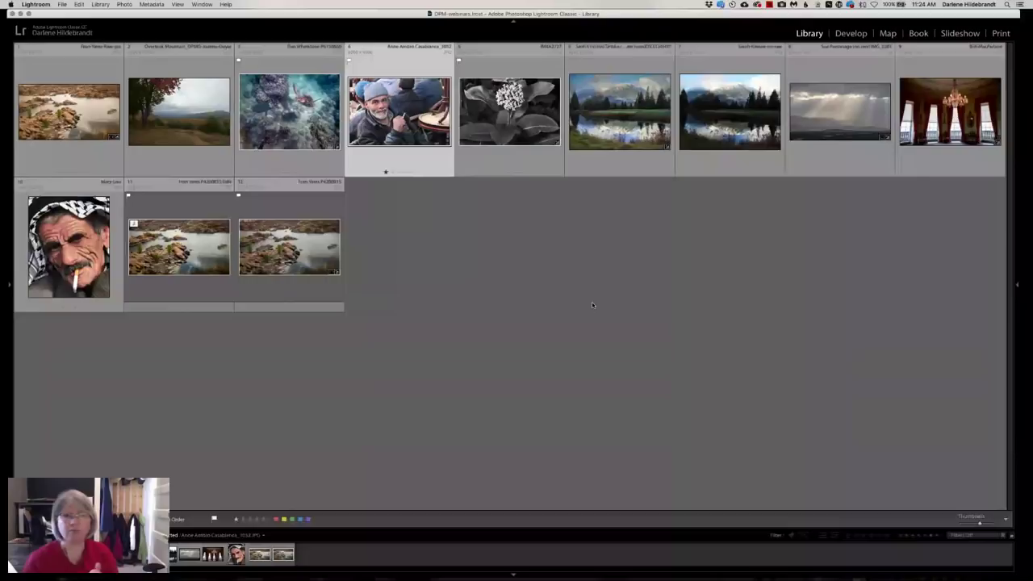
pyautogui.press('Right')
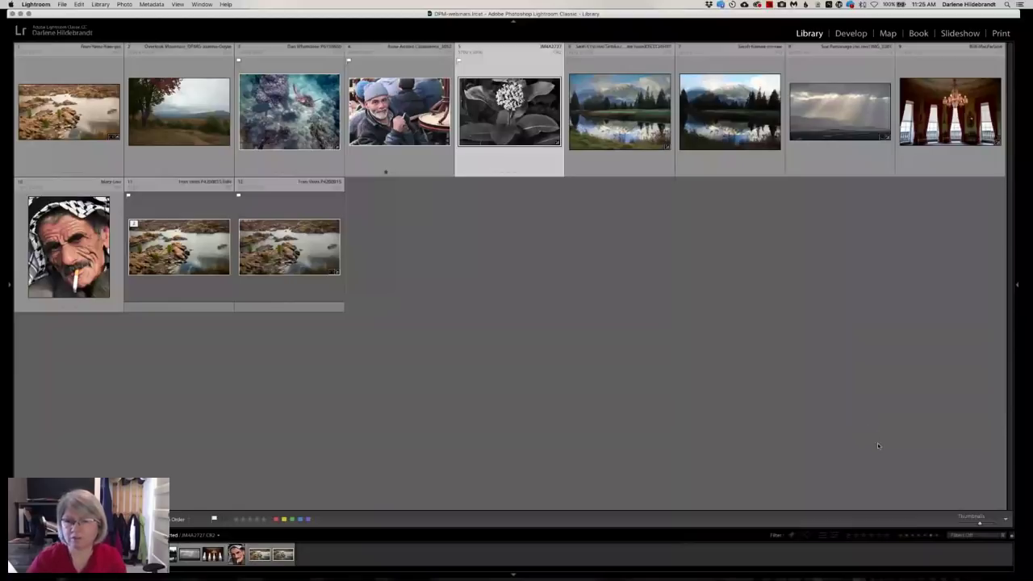
pyautogui.click(999, 545)
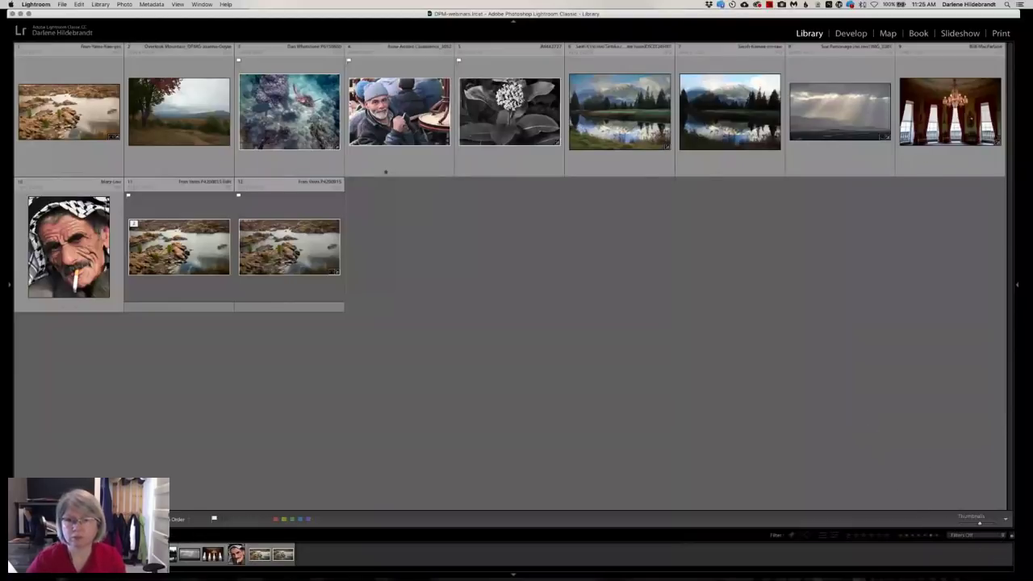
pyautogui.hotkey('shift', 'f')
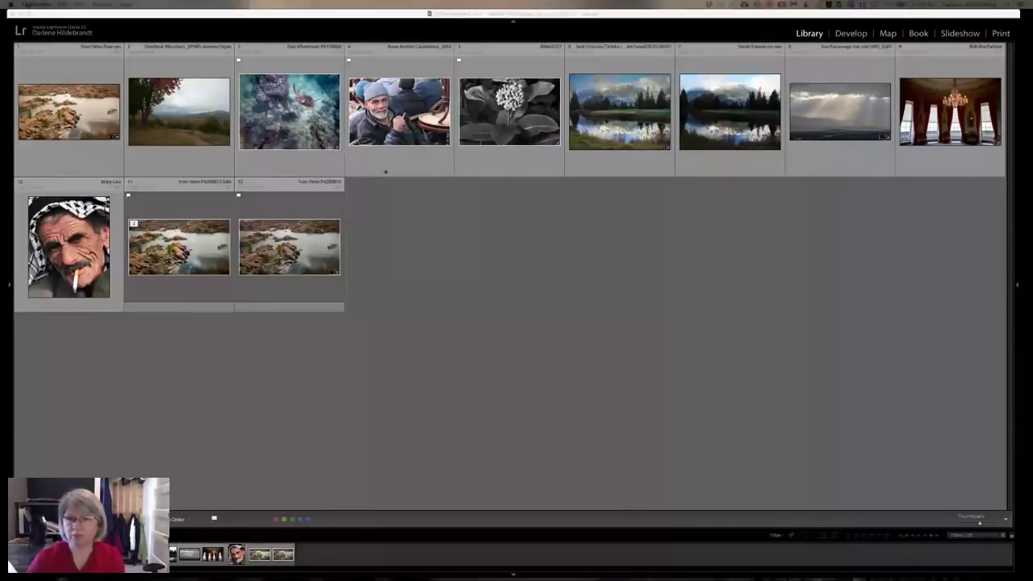